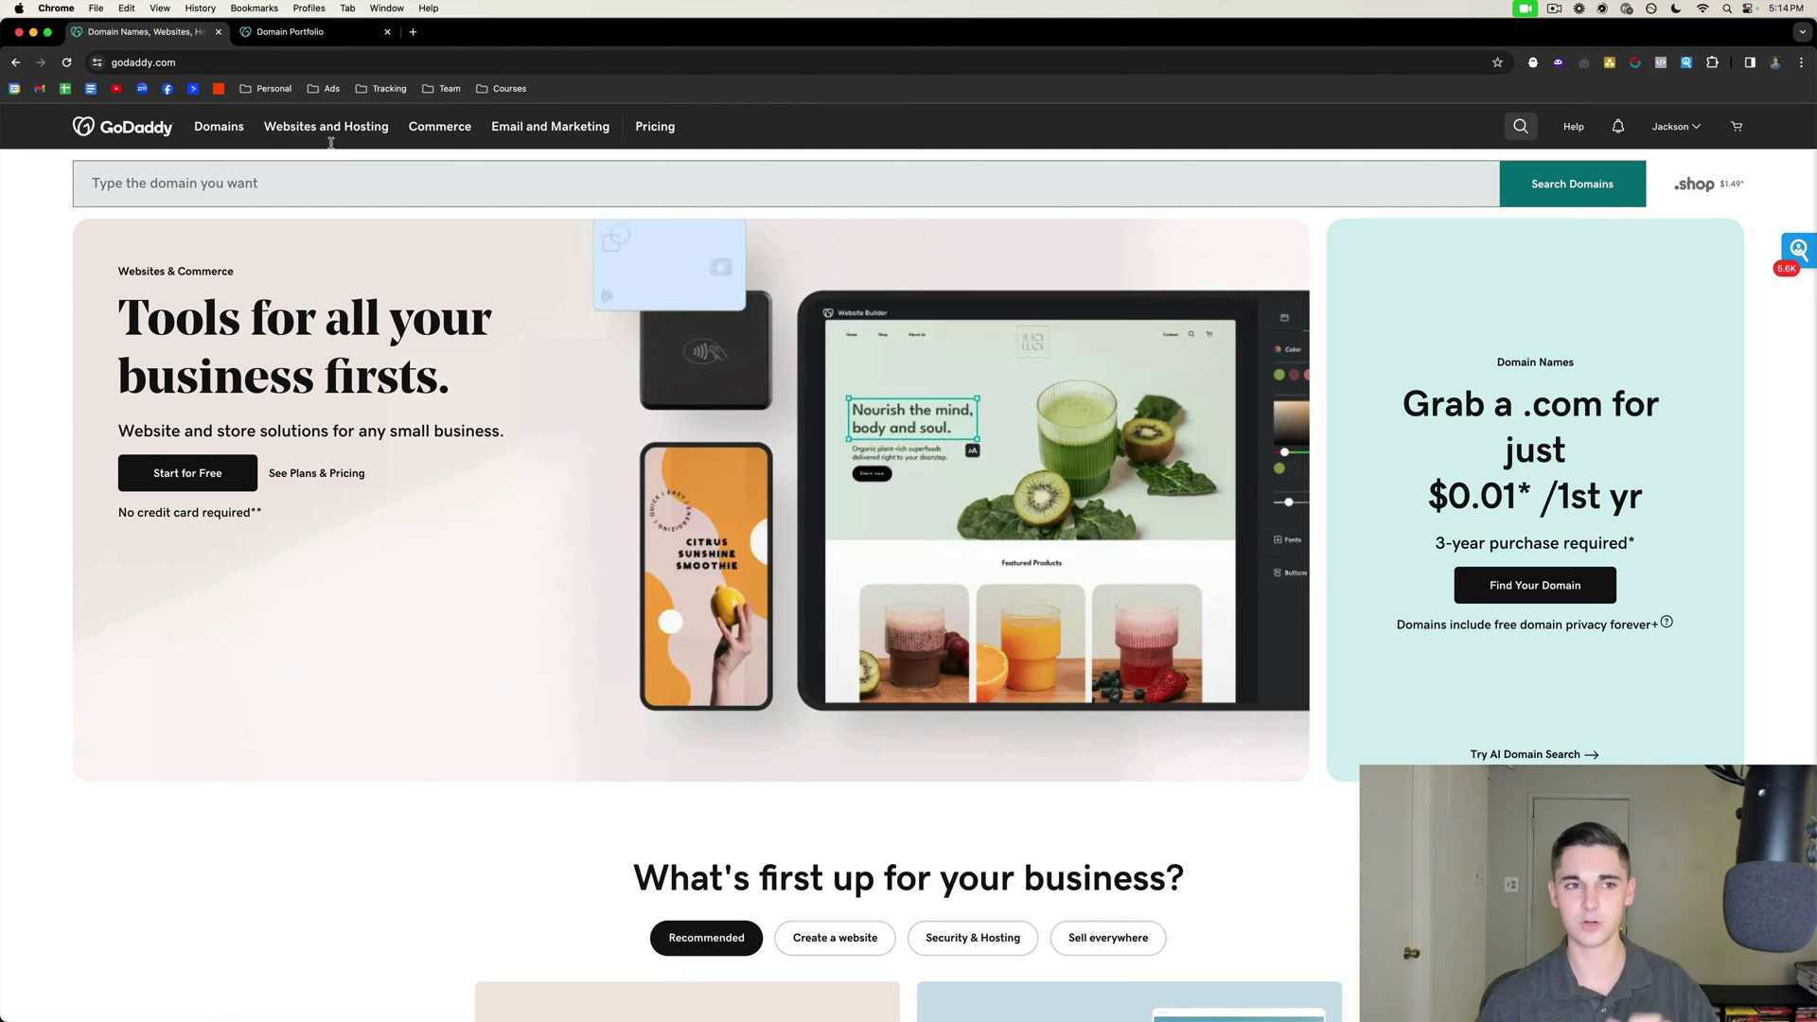
Check the Domain Portfolio, then enter emailleadodyssey.com in the homepage domain search field.
left_click(303, 32)
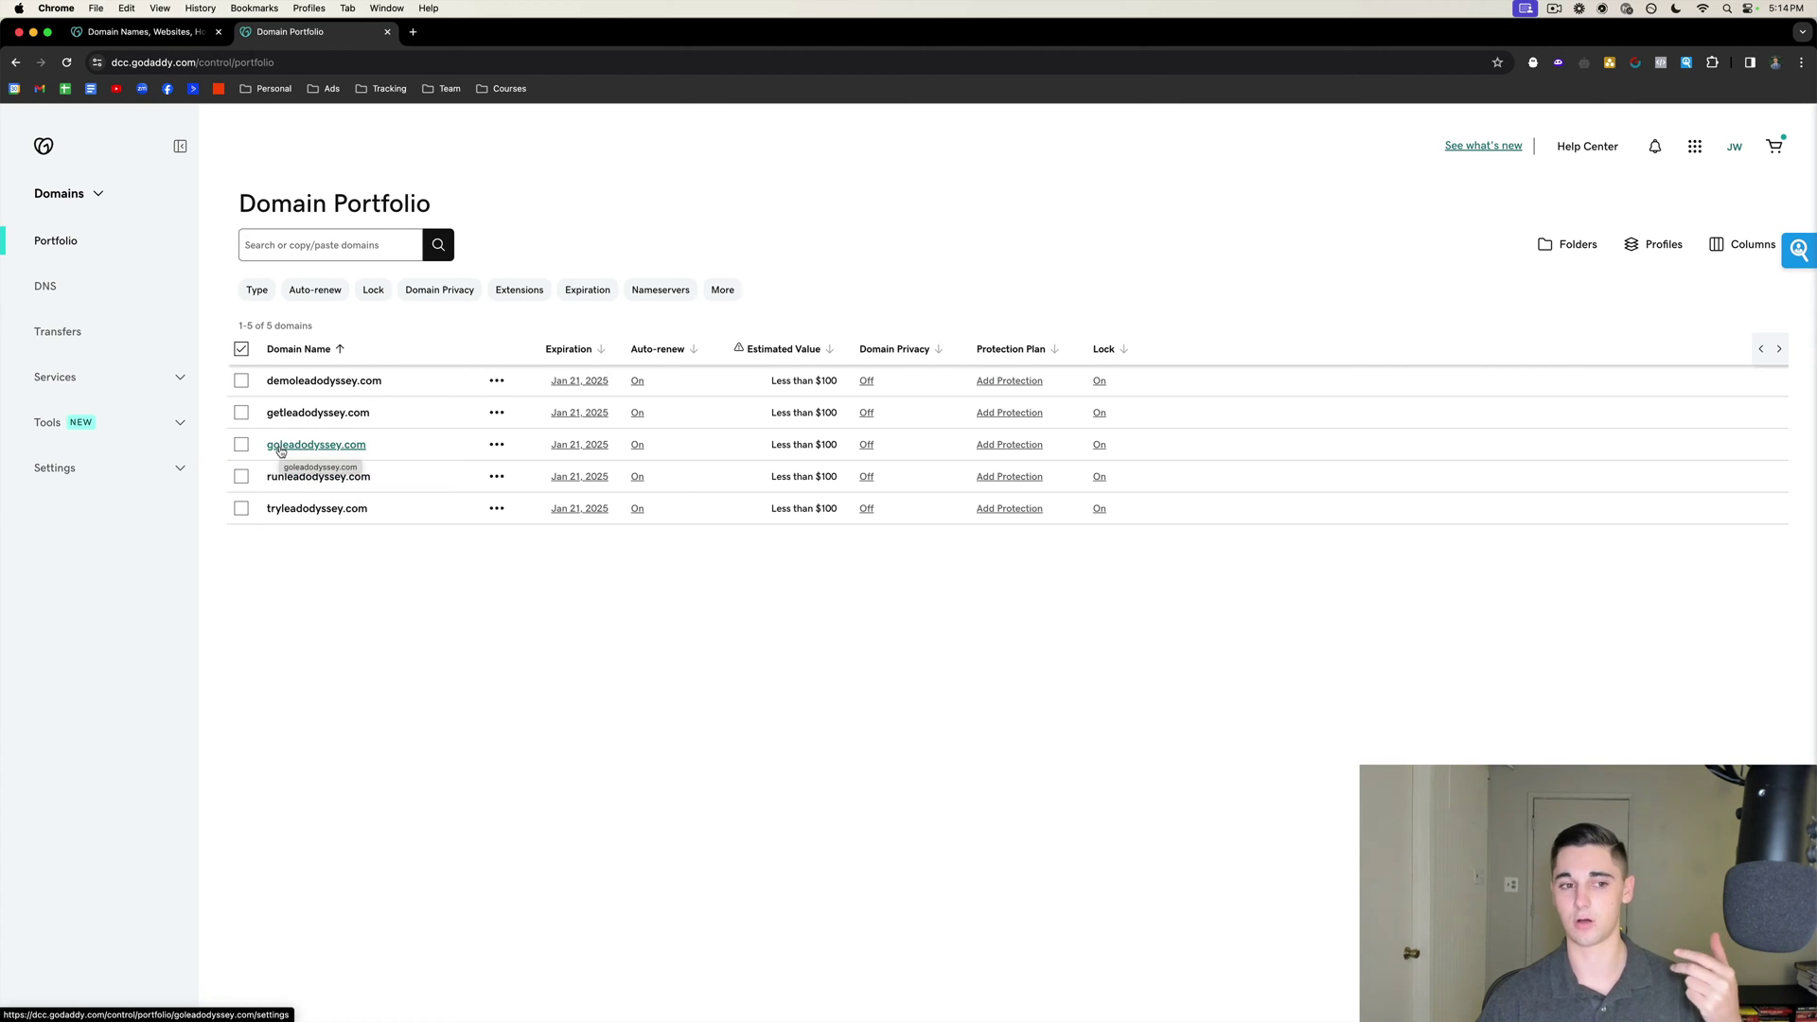
left_click(142, 31)
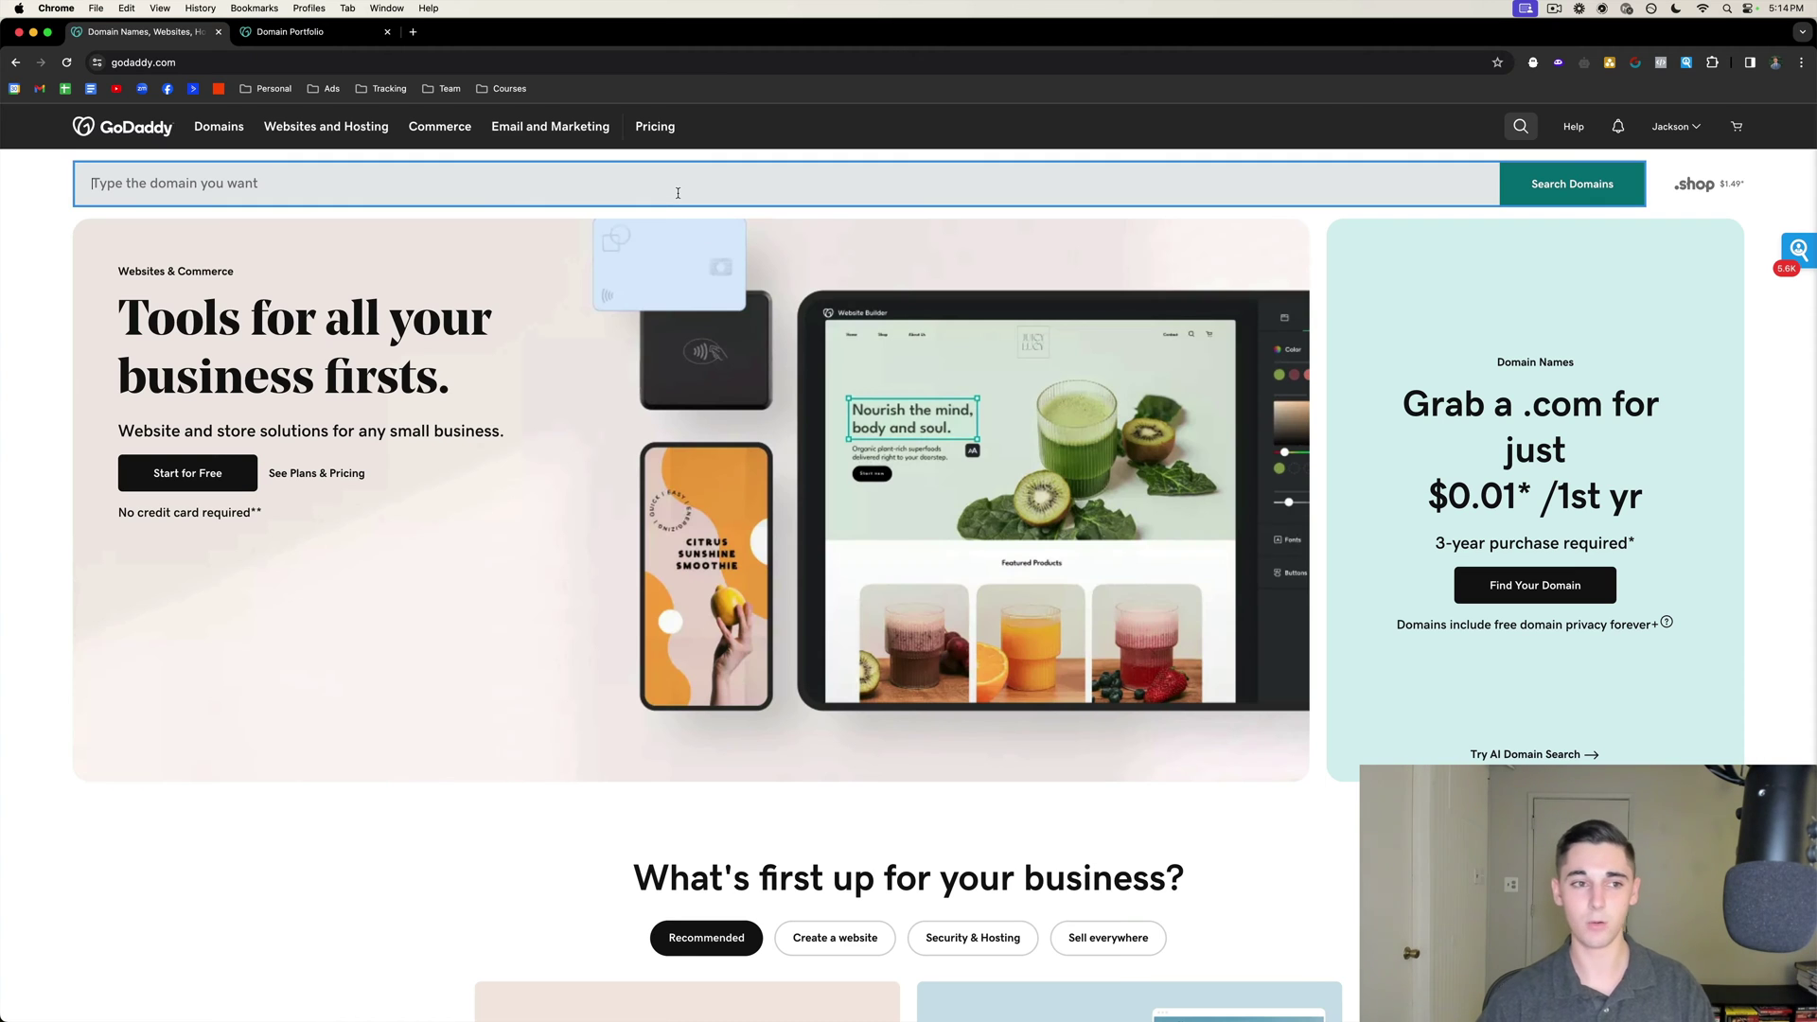
left_click(678, 193)
type("email")
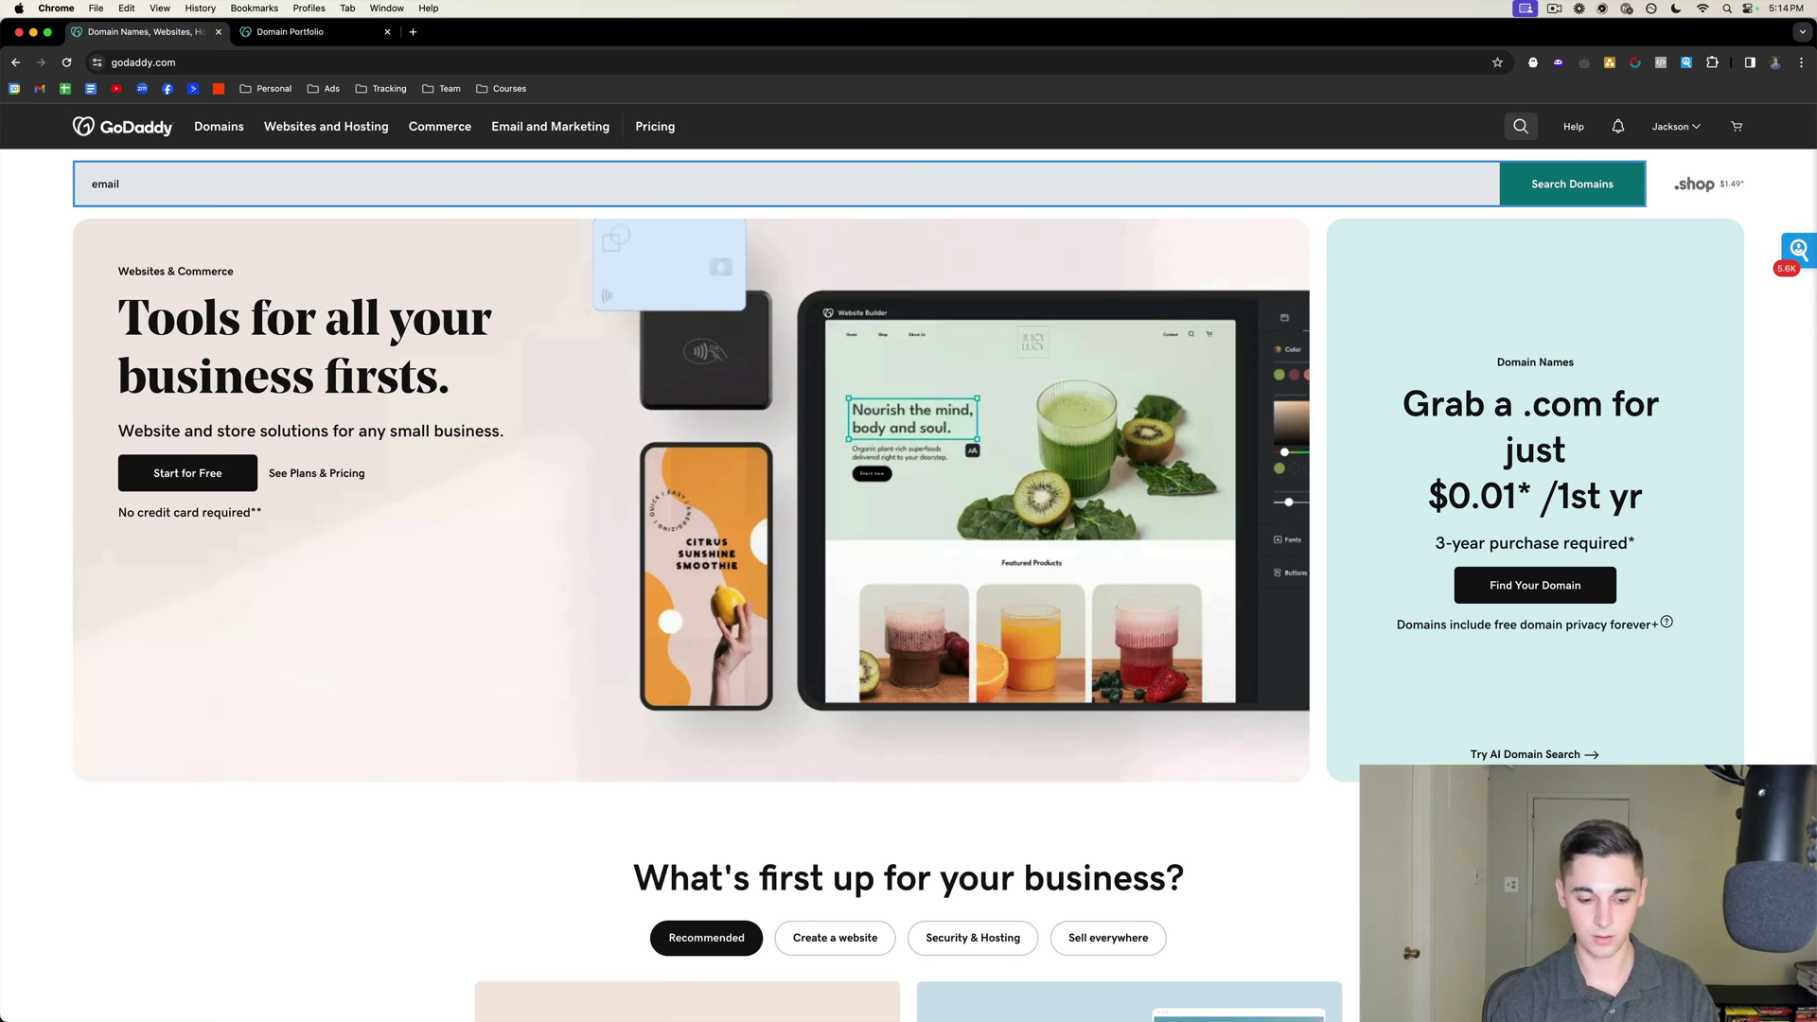
type("leadodyssey")
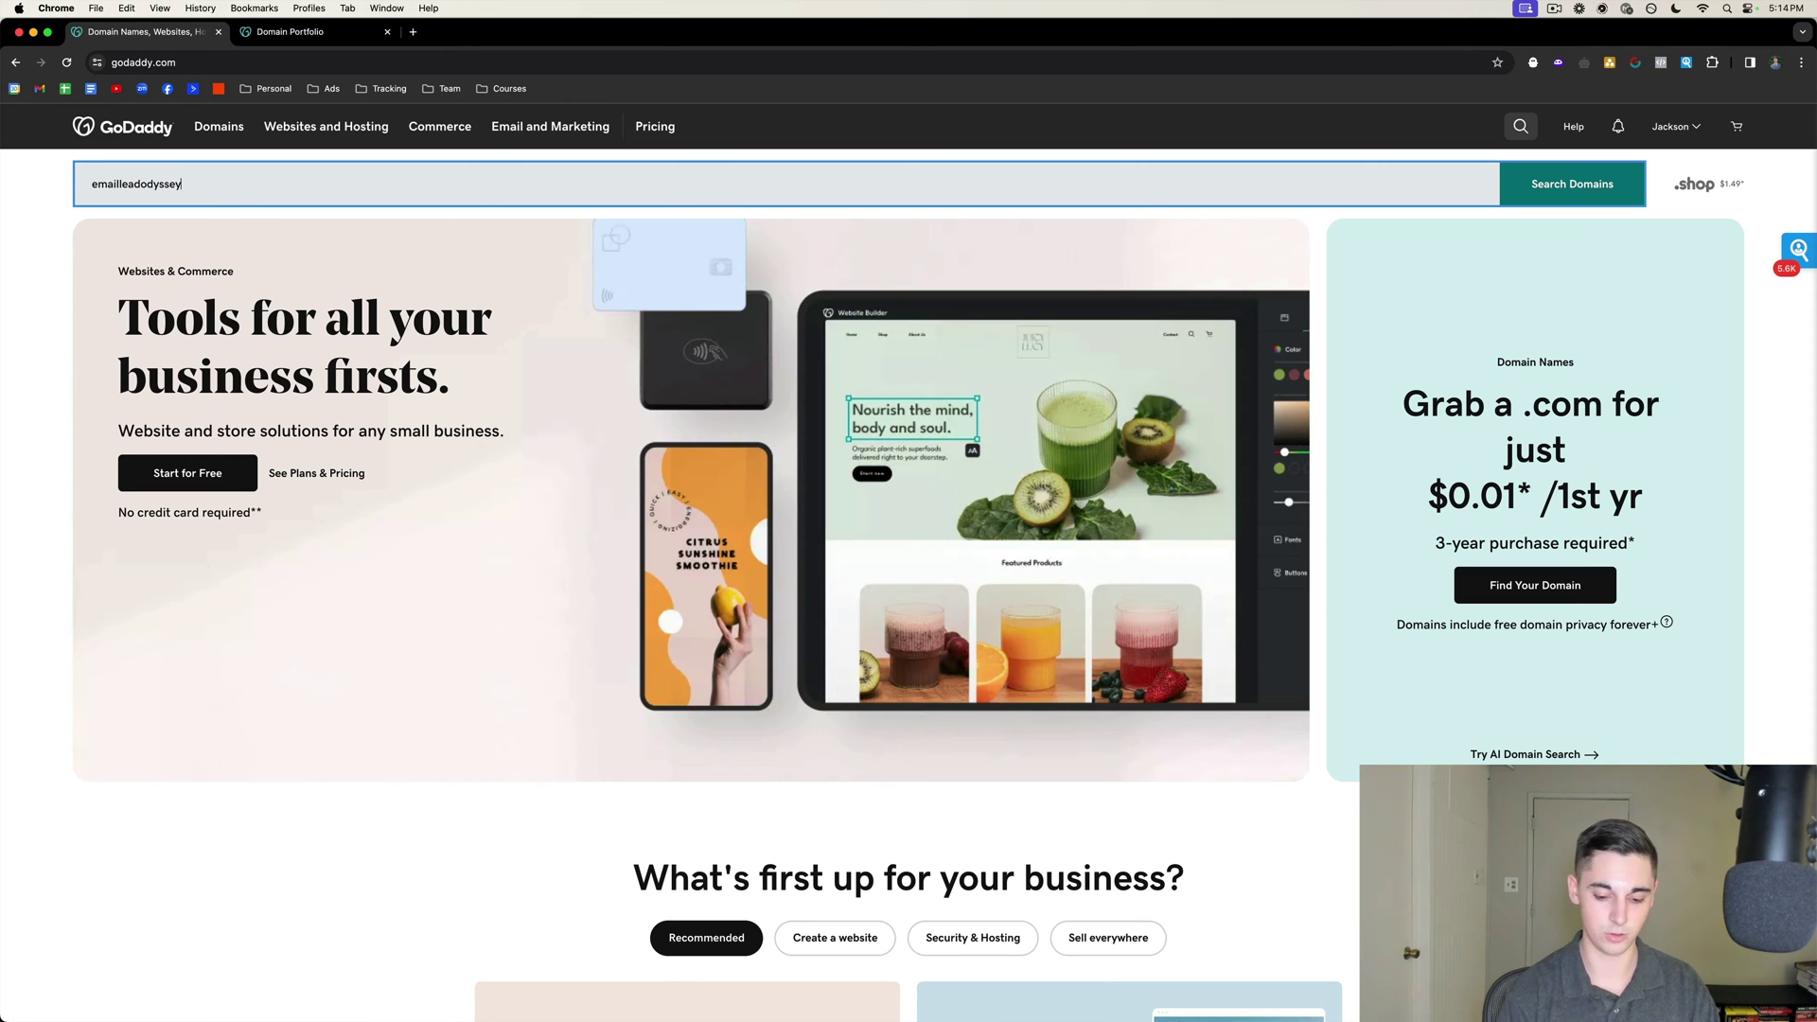
type(".com")
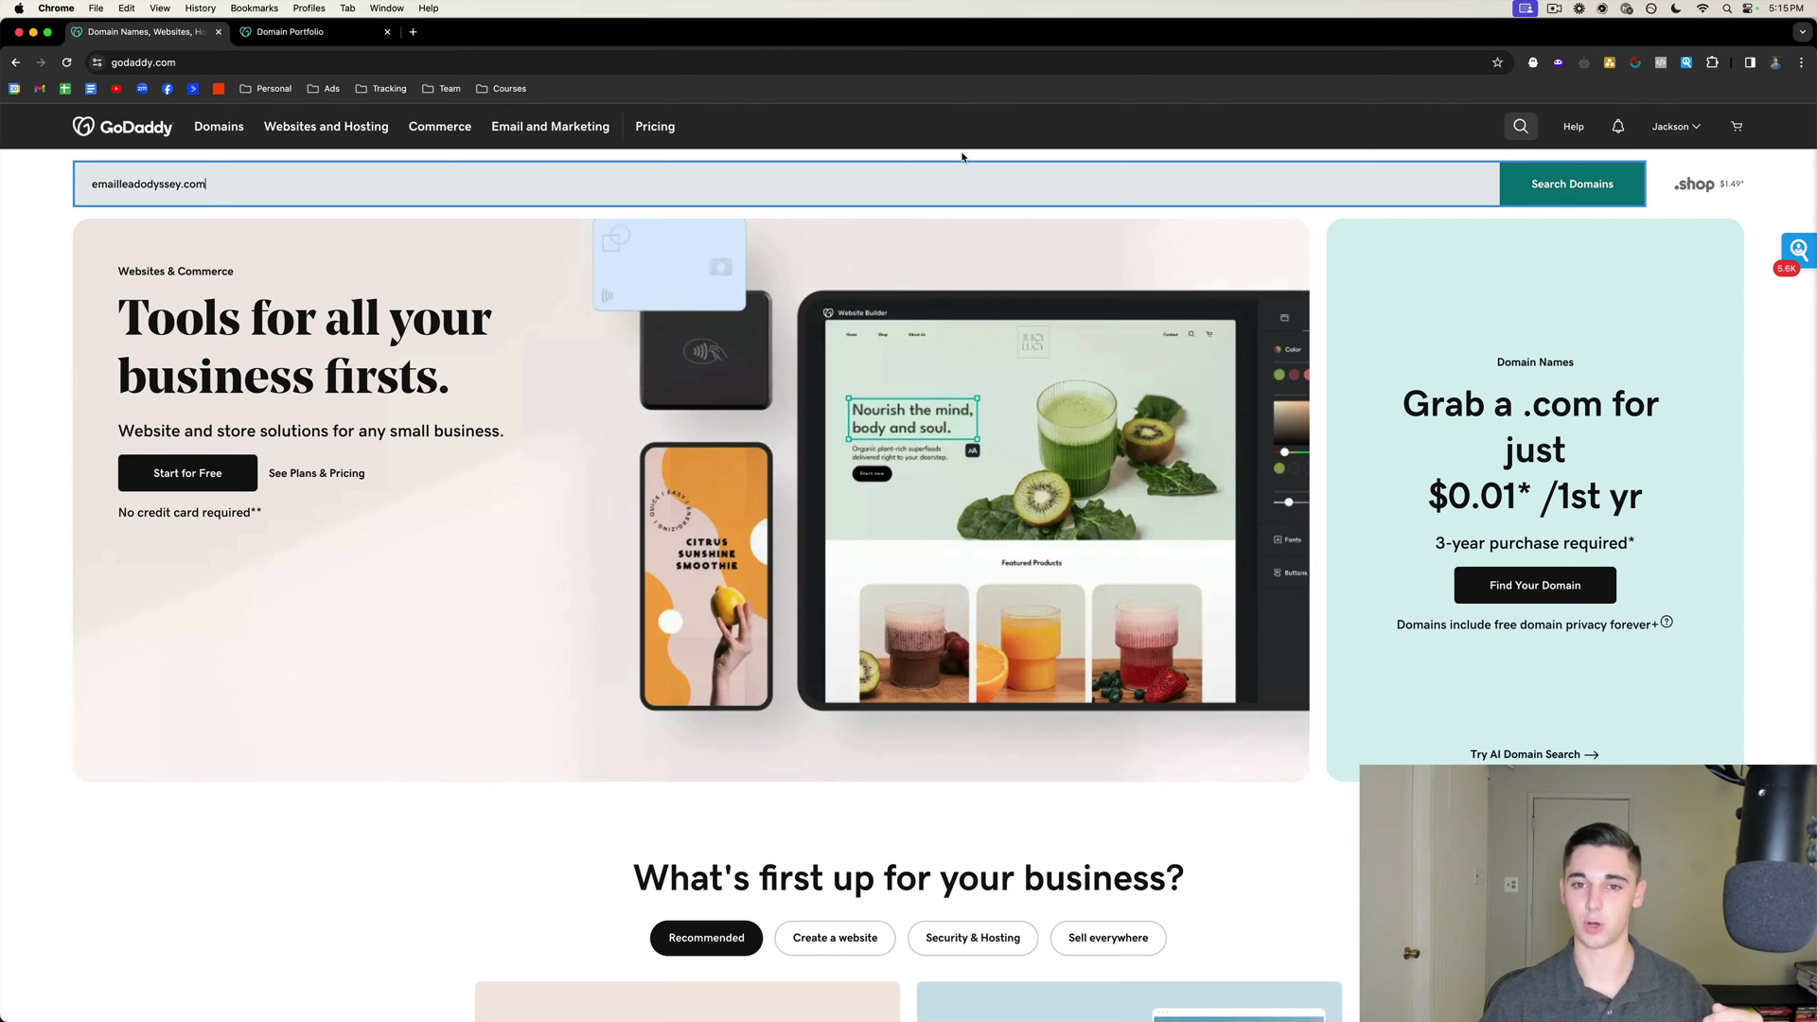
Search emailleadodyssey.com, add it to the cart, and dismiss the Added to Cart bundle panel.
key("Return")
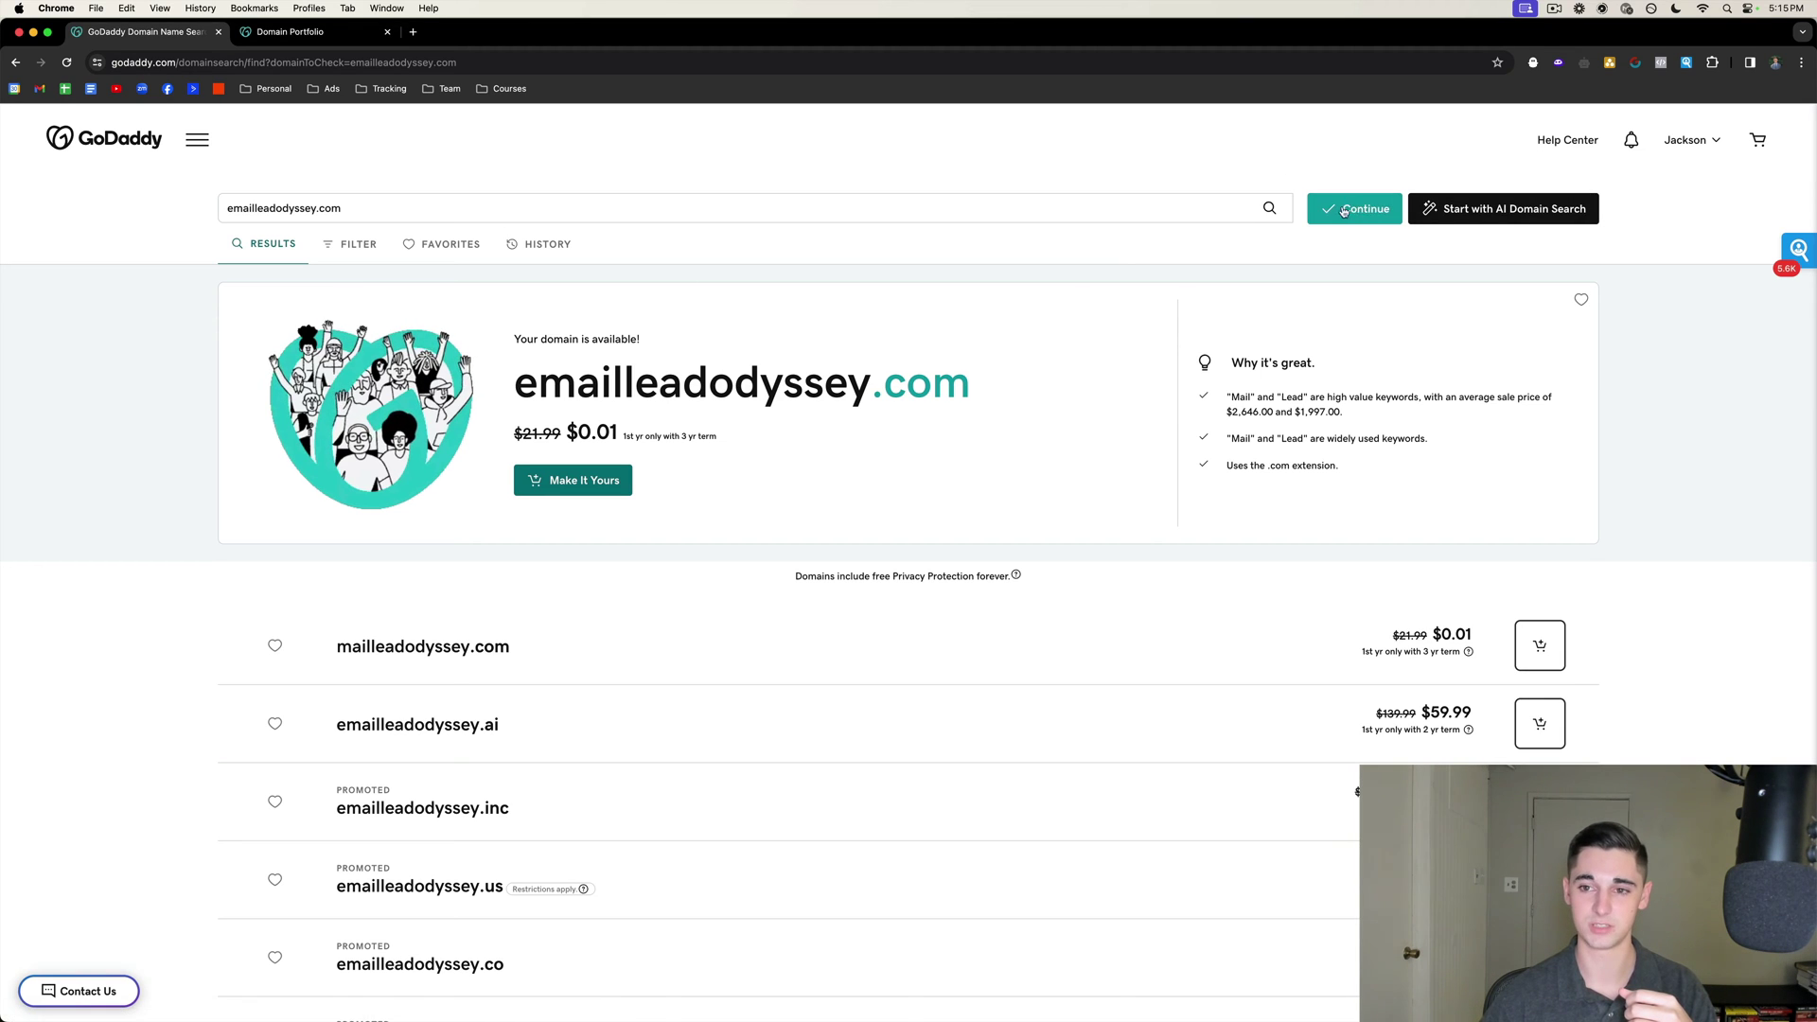
left_click(572, 481)
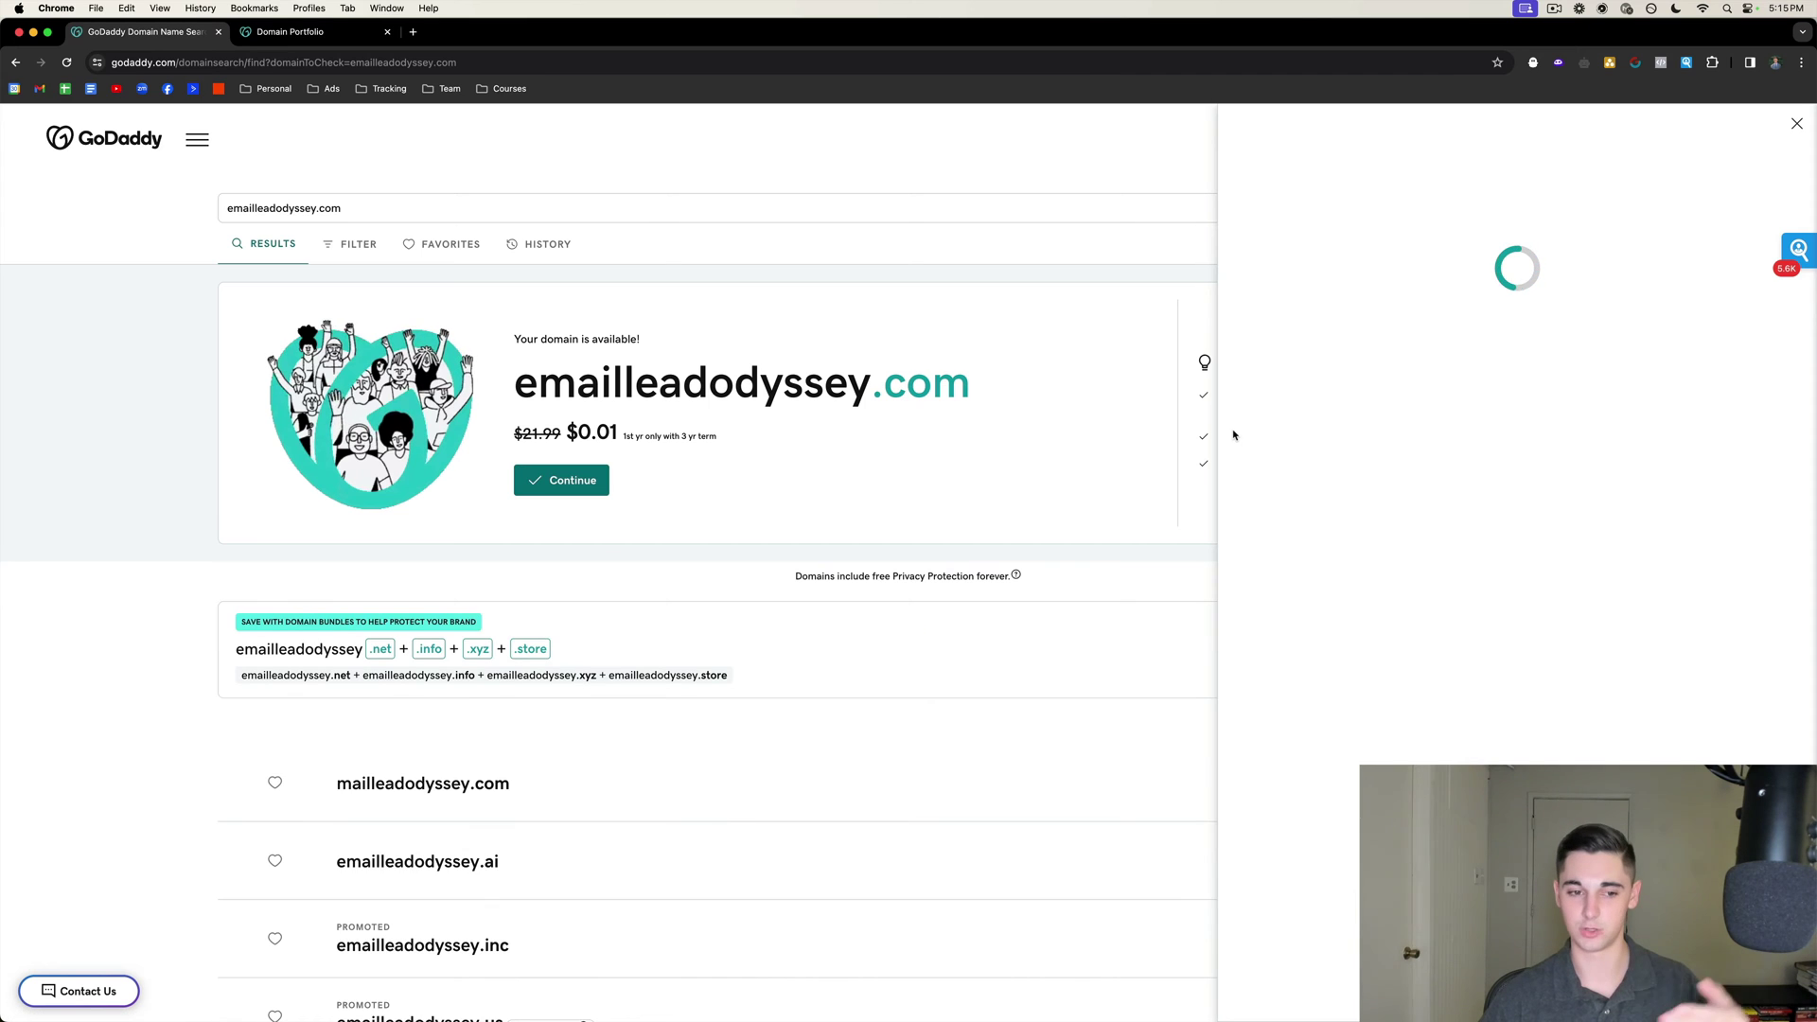
left_click(1792, 130)
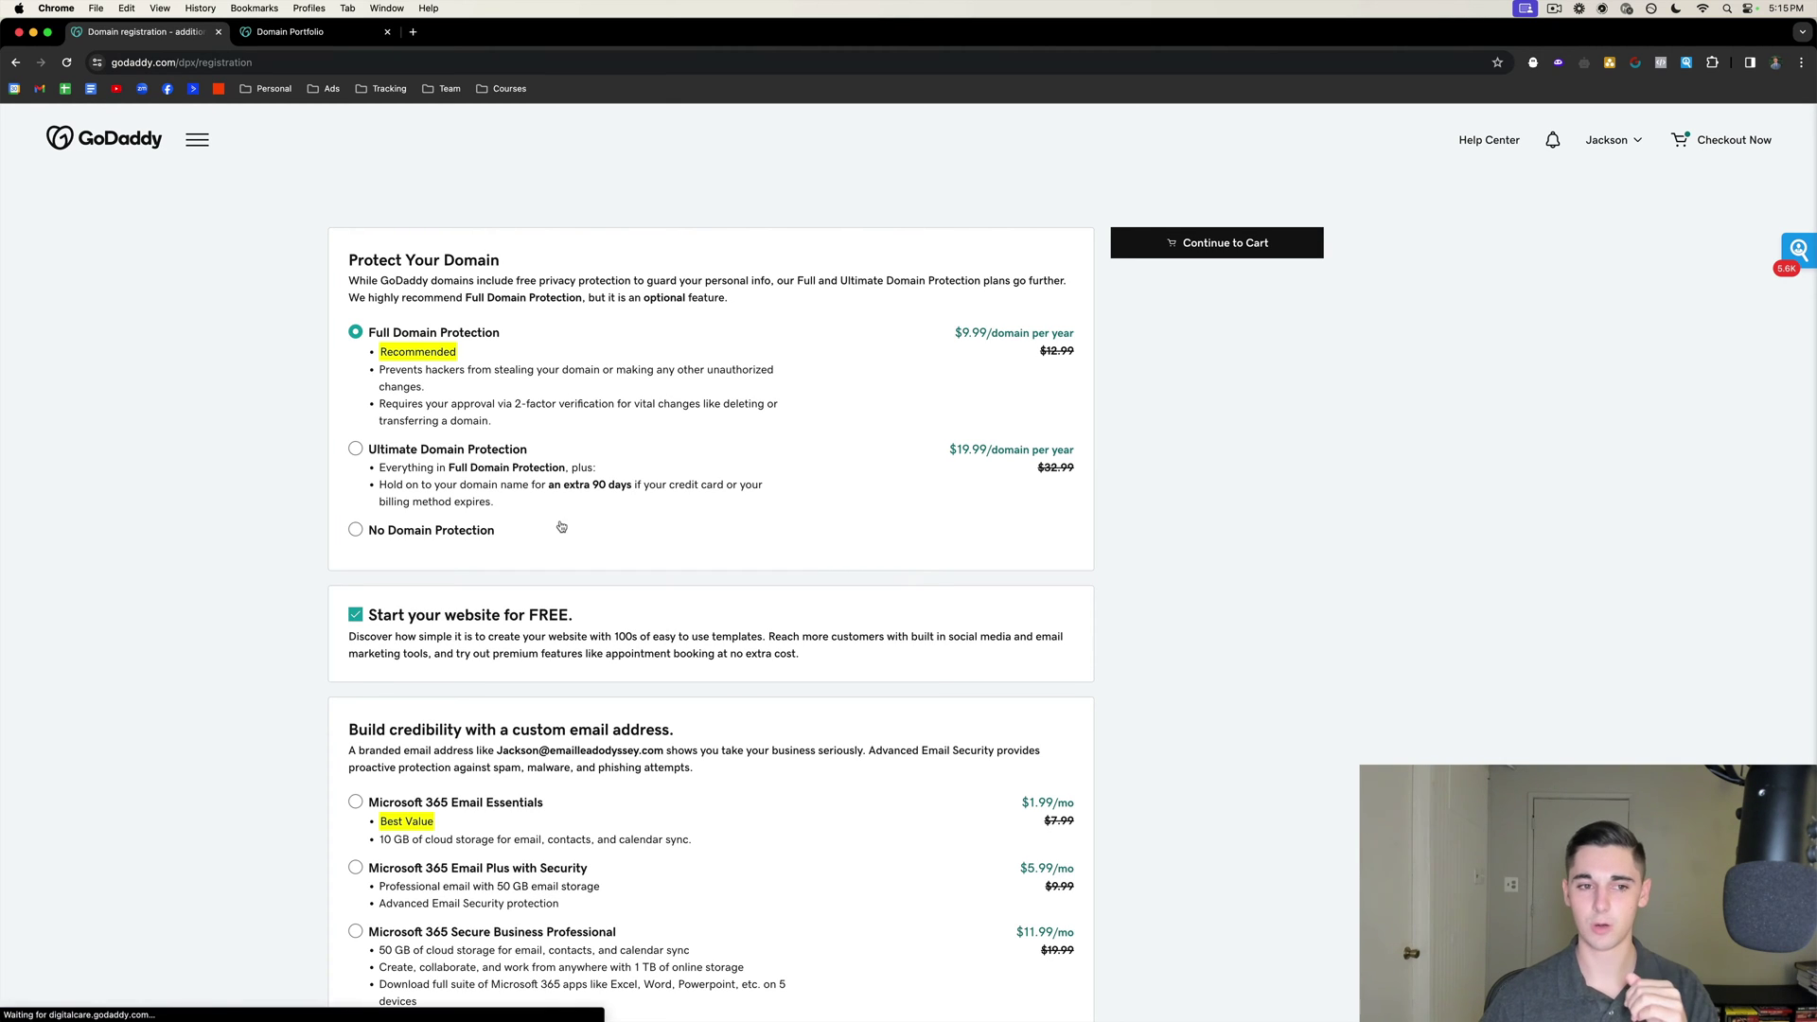
Choose No Domain Protection and opt out of the free website.
left_click(357, 531)
scroll(641, 481, "down", 3)
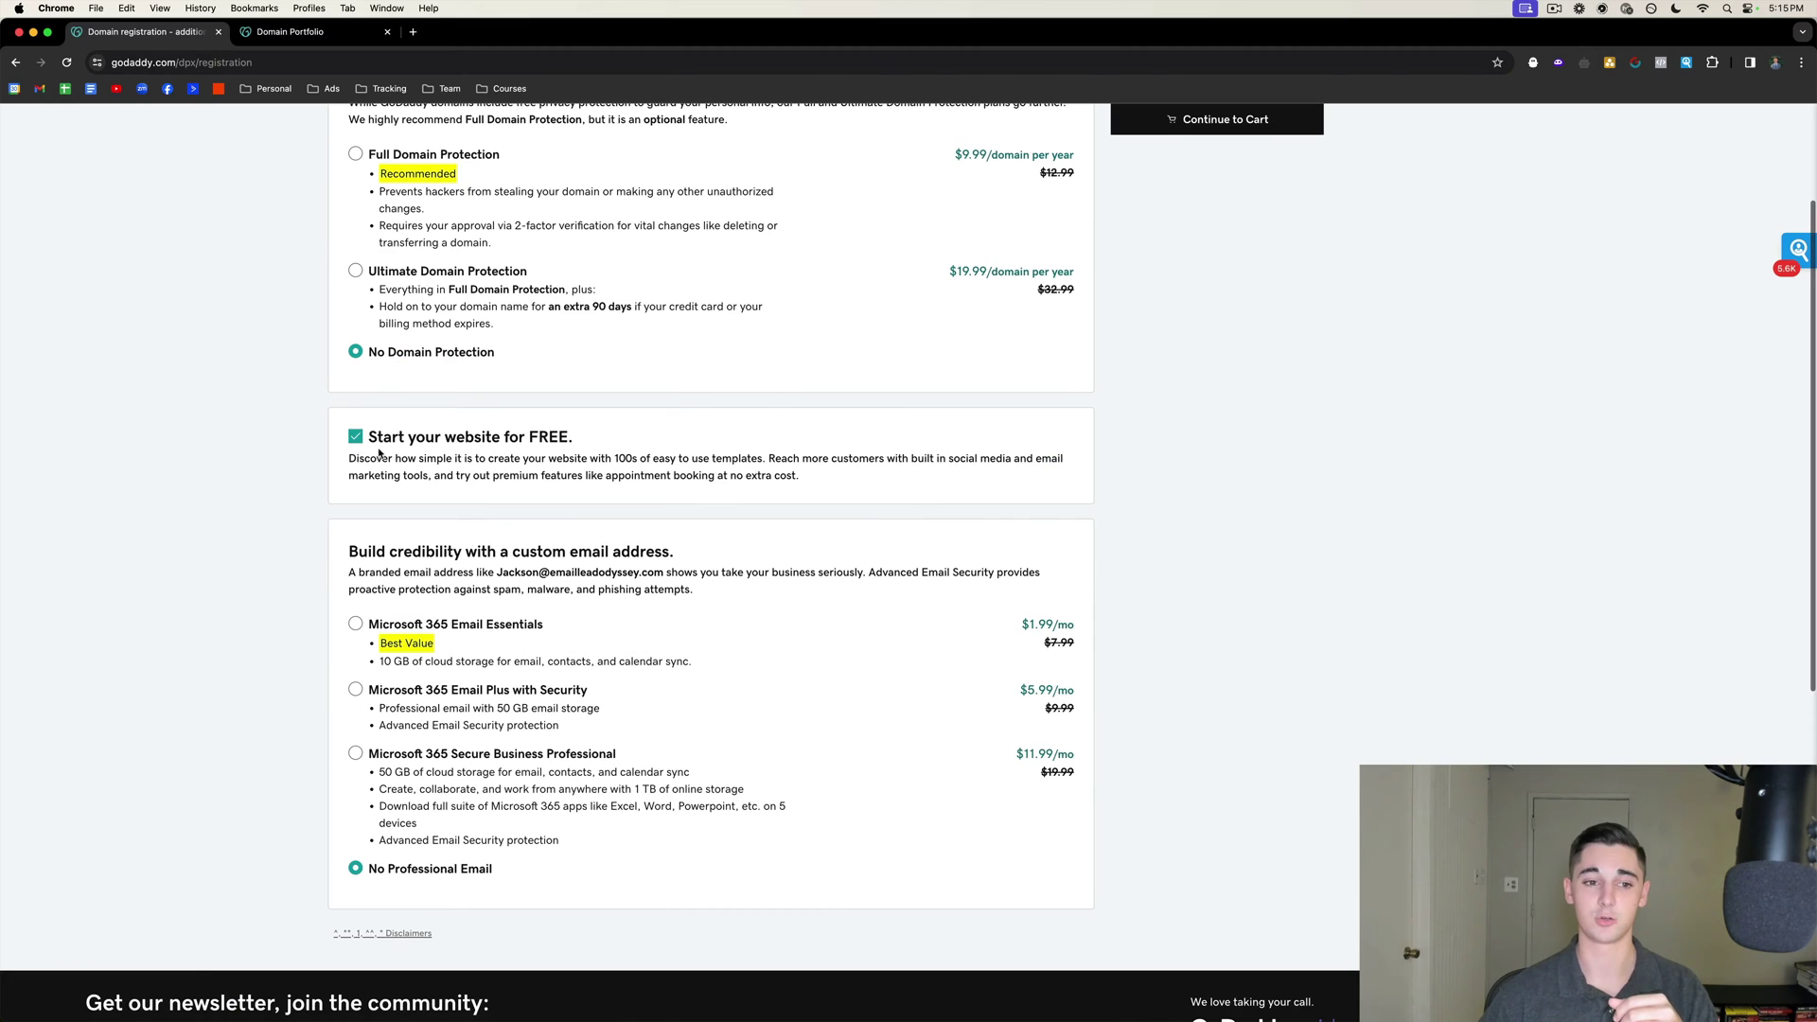
left_click(355, 437)
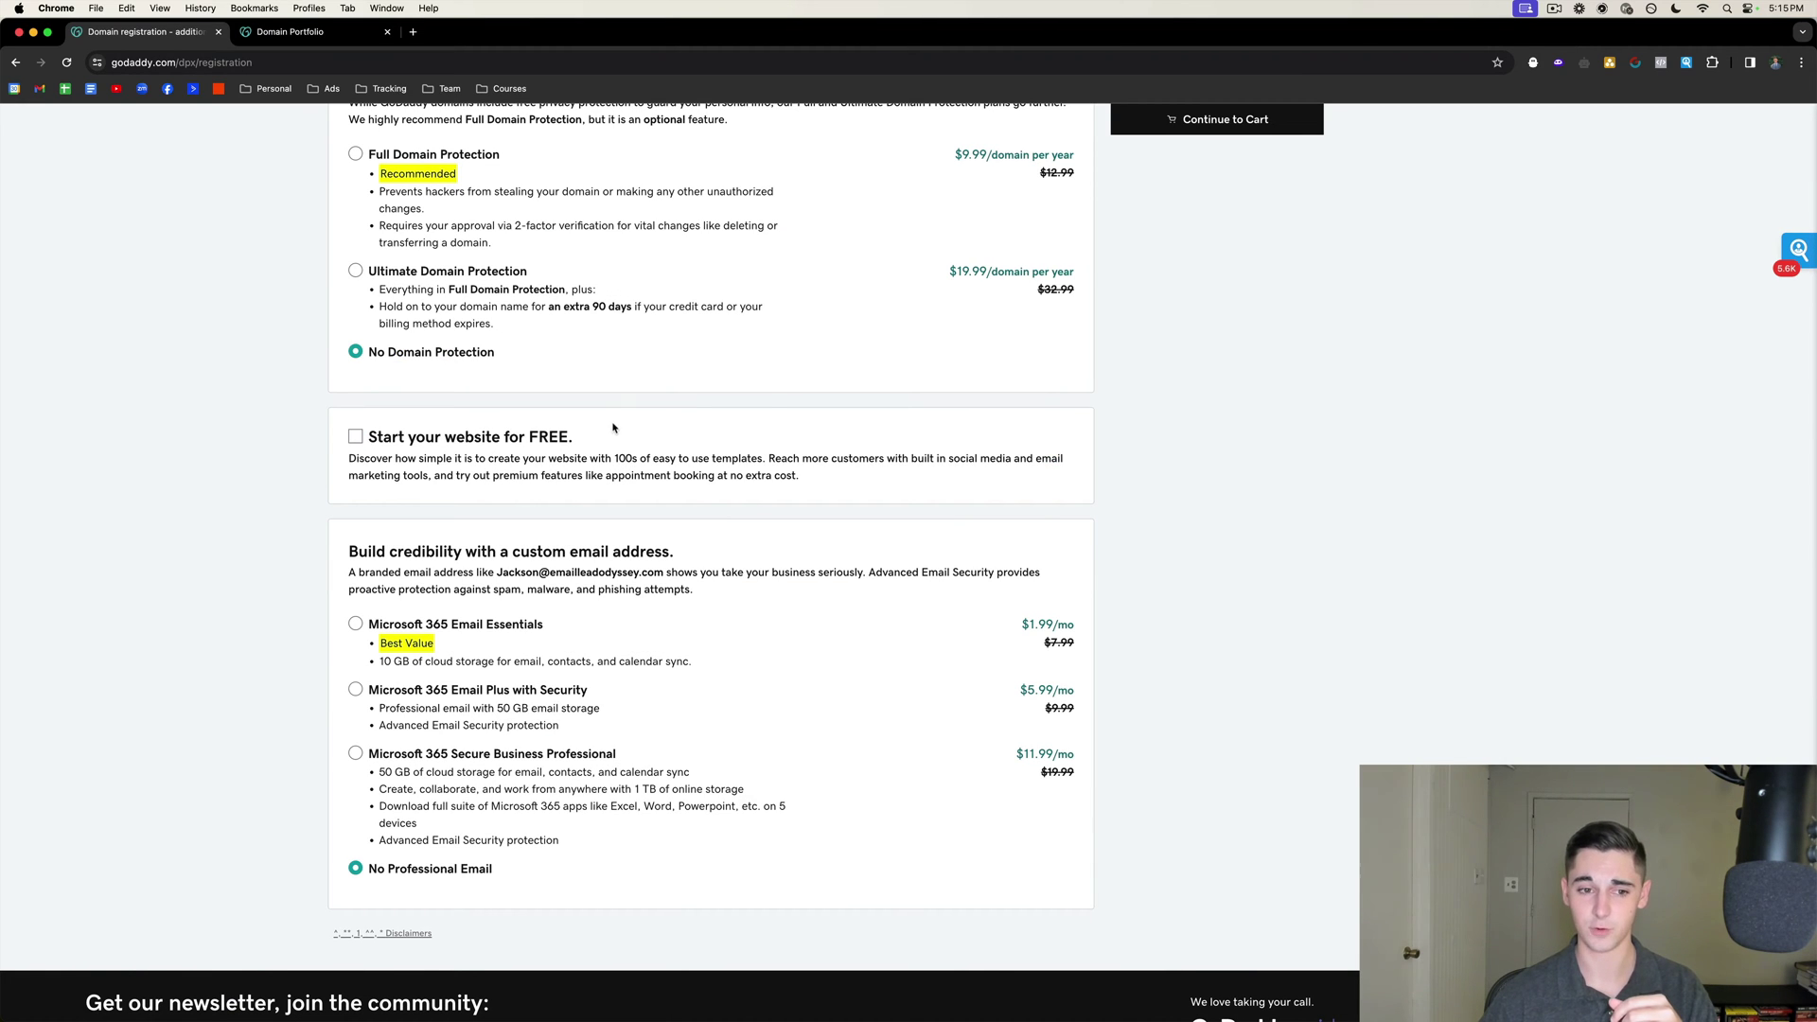
scroll(568, 407, "down", 3)
scroll(474, 378, "up", 1)
scroll(445, 454, "up", 2)
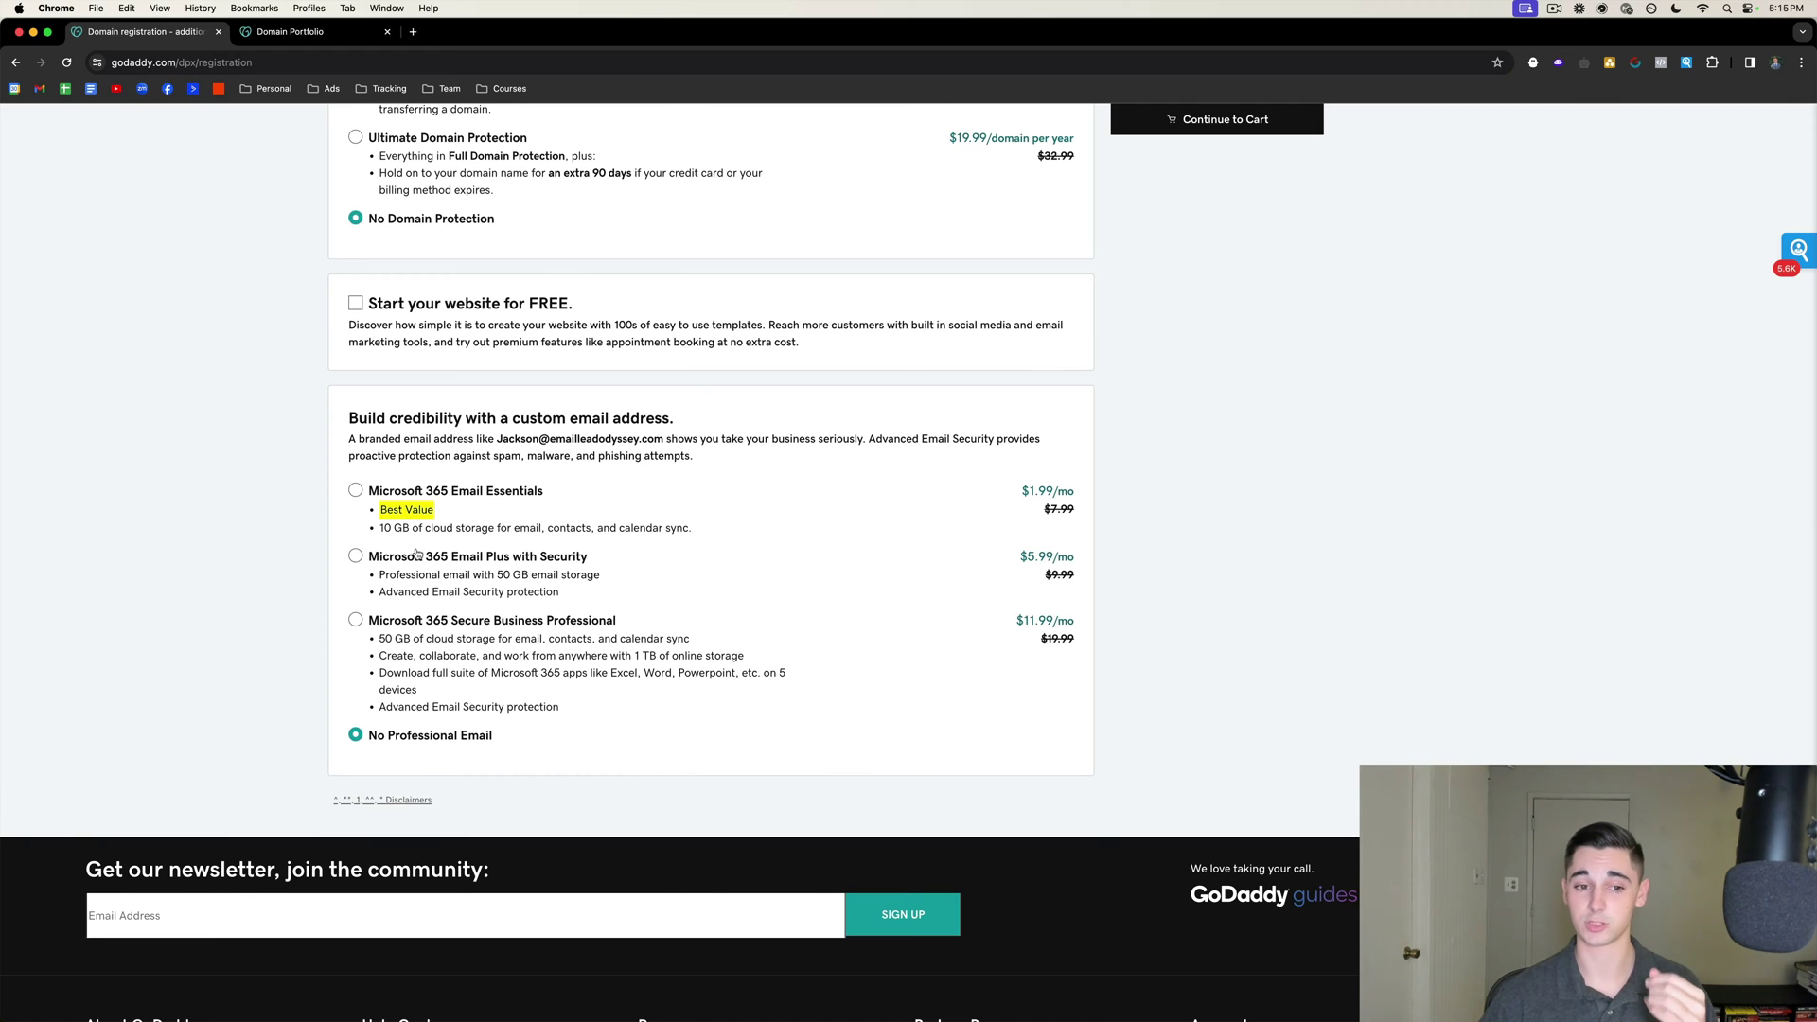
Add Microsoft 365 Email Essentials at $1.99/mo to the domain order.
left_click(355, 490)
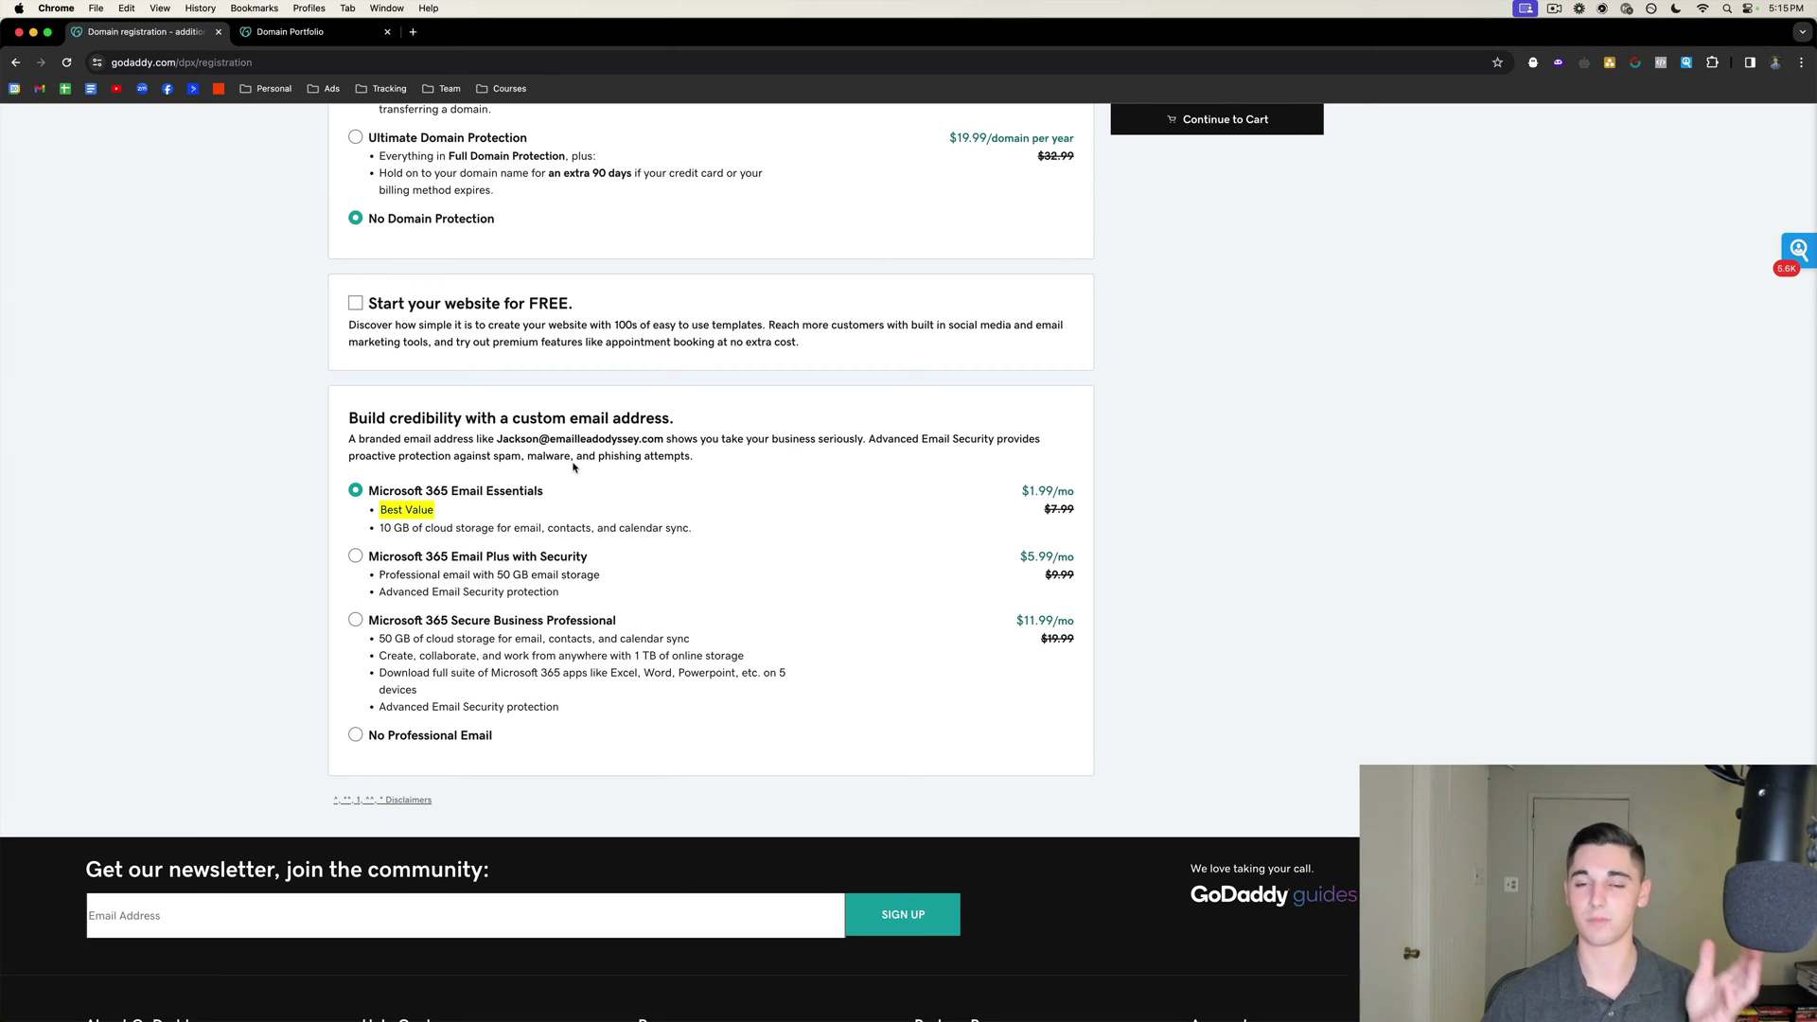
scroll(571, 465, "up", 1)
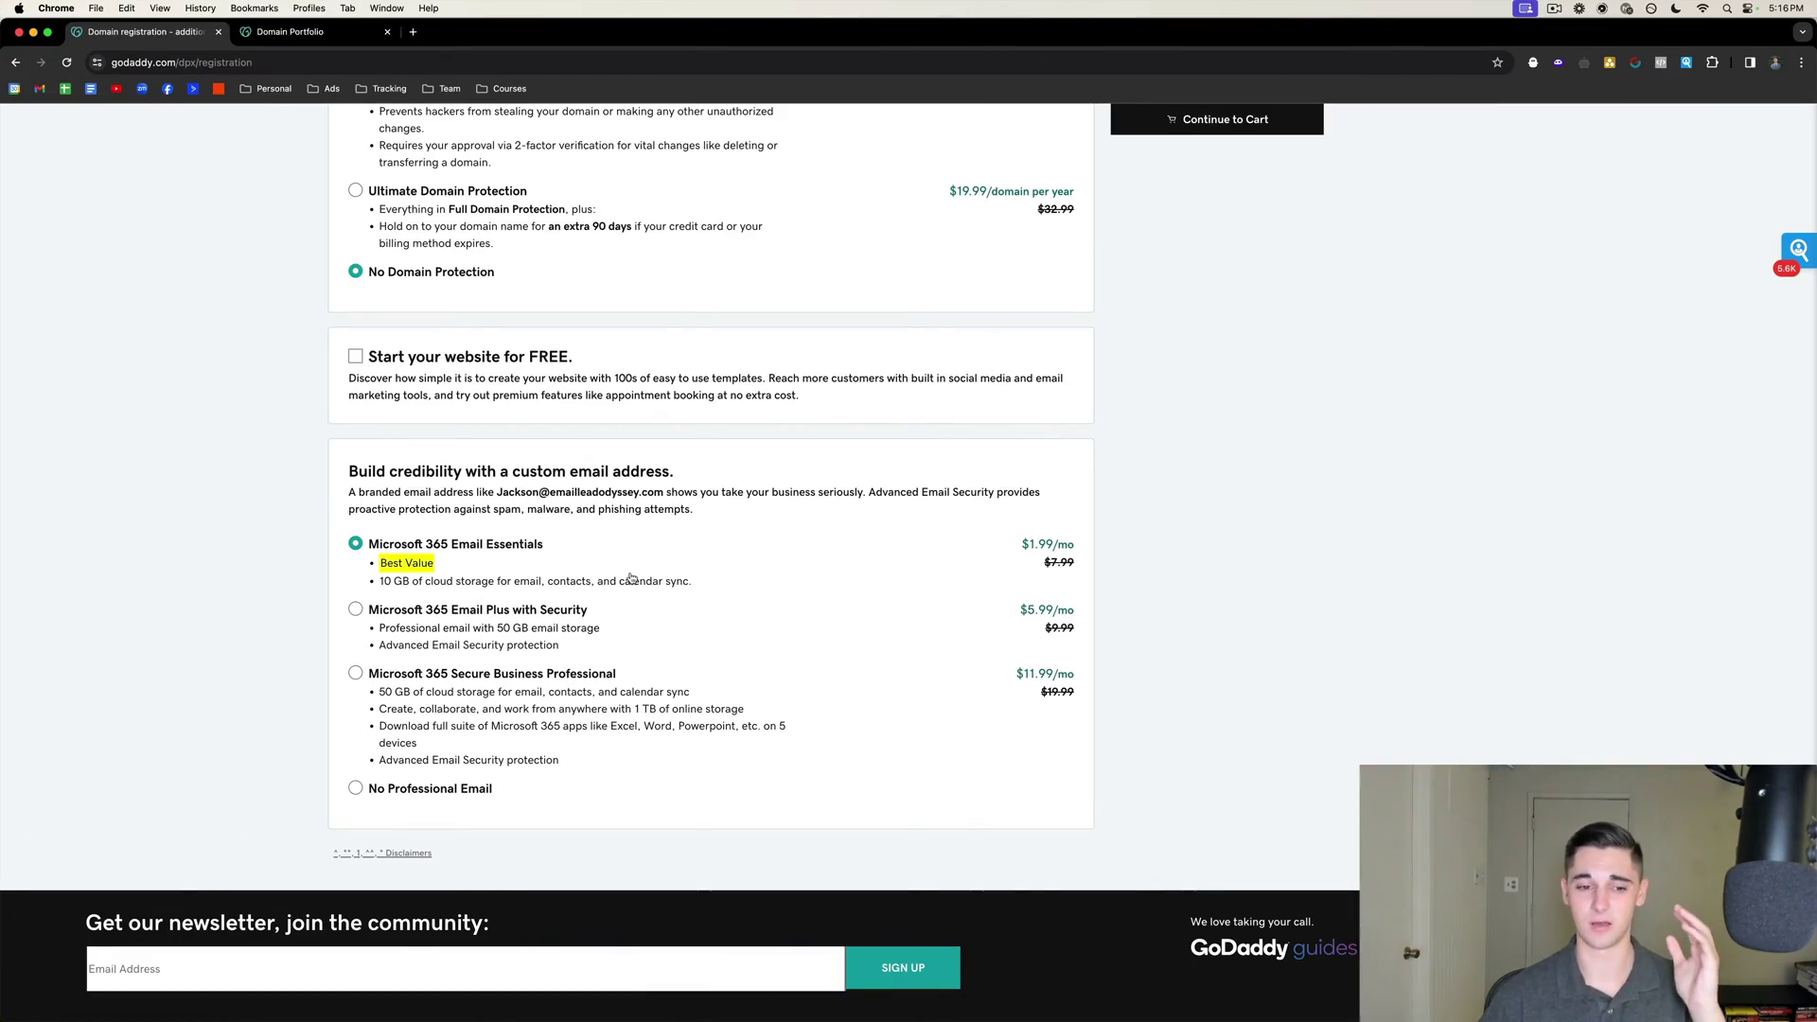
scroll(542, 512, "down", 1)
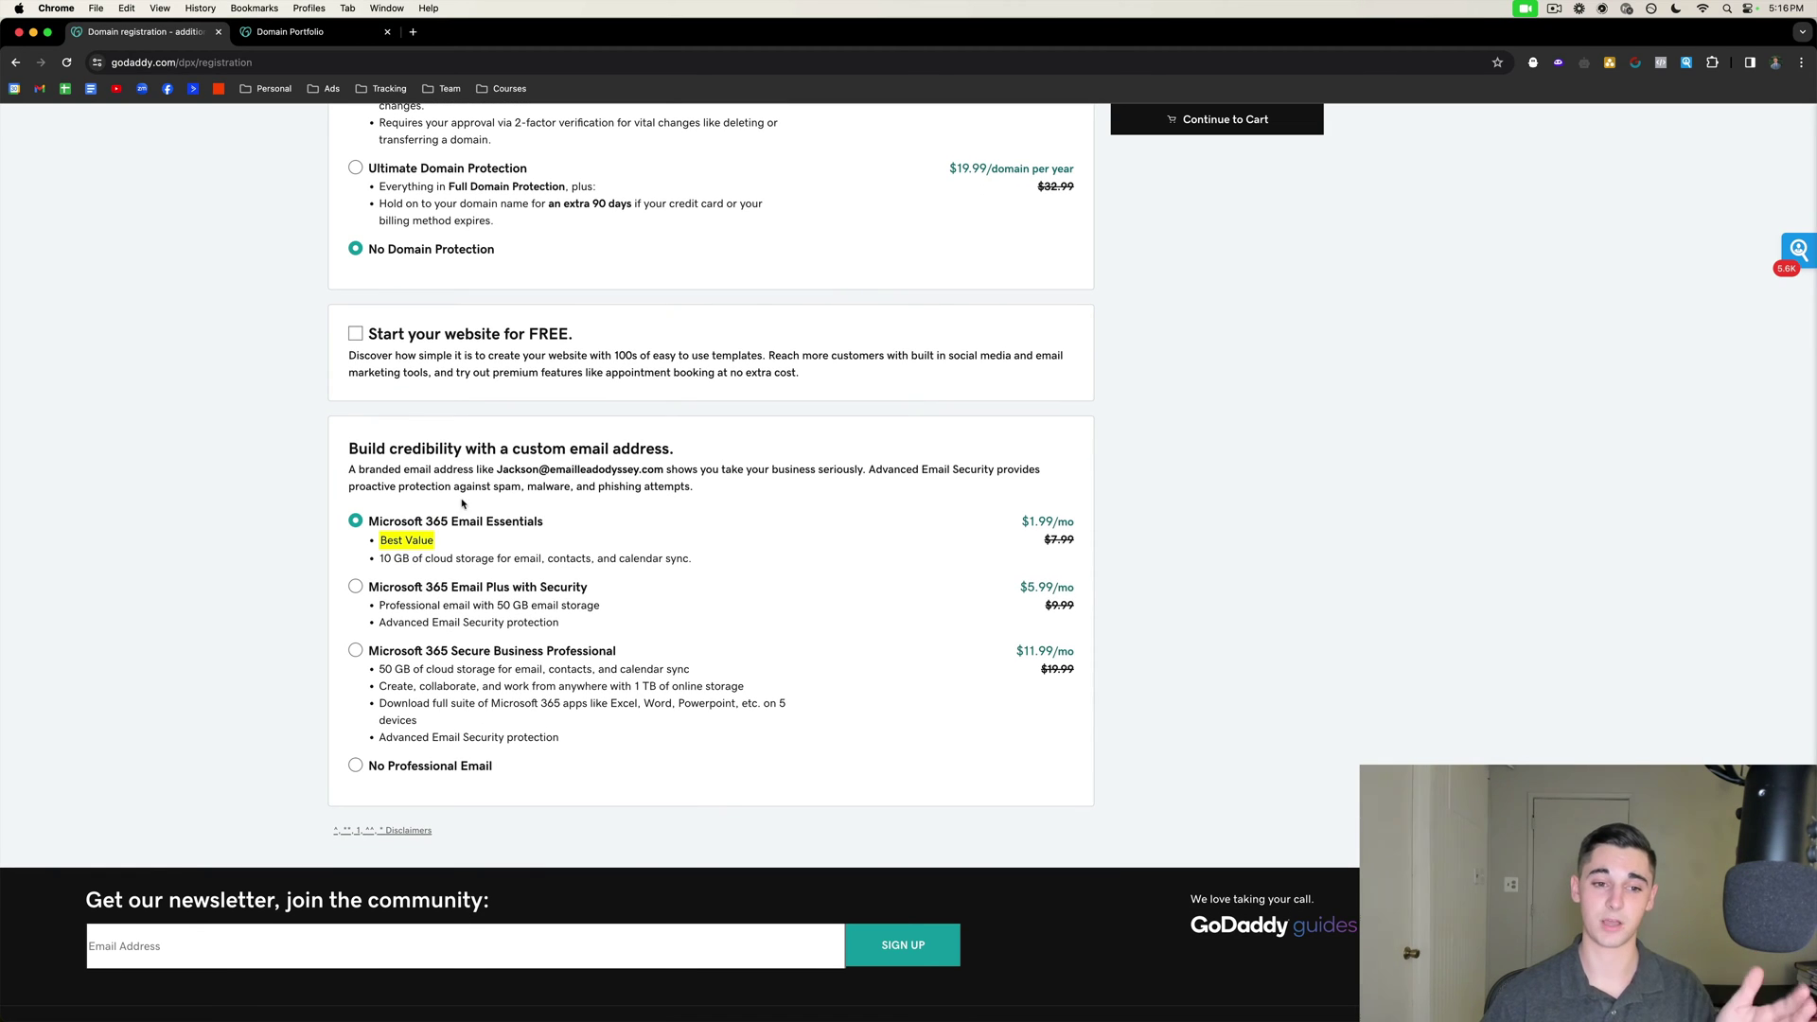
scroll(595, 489, "up", 5)
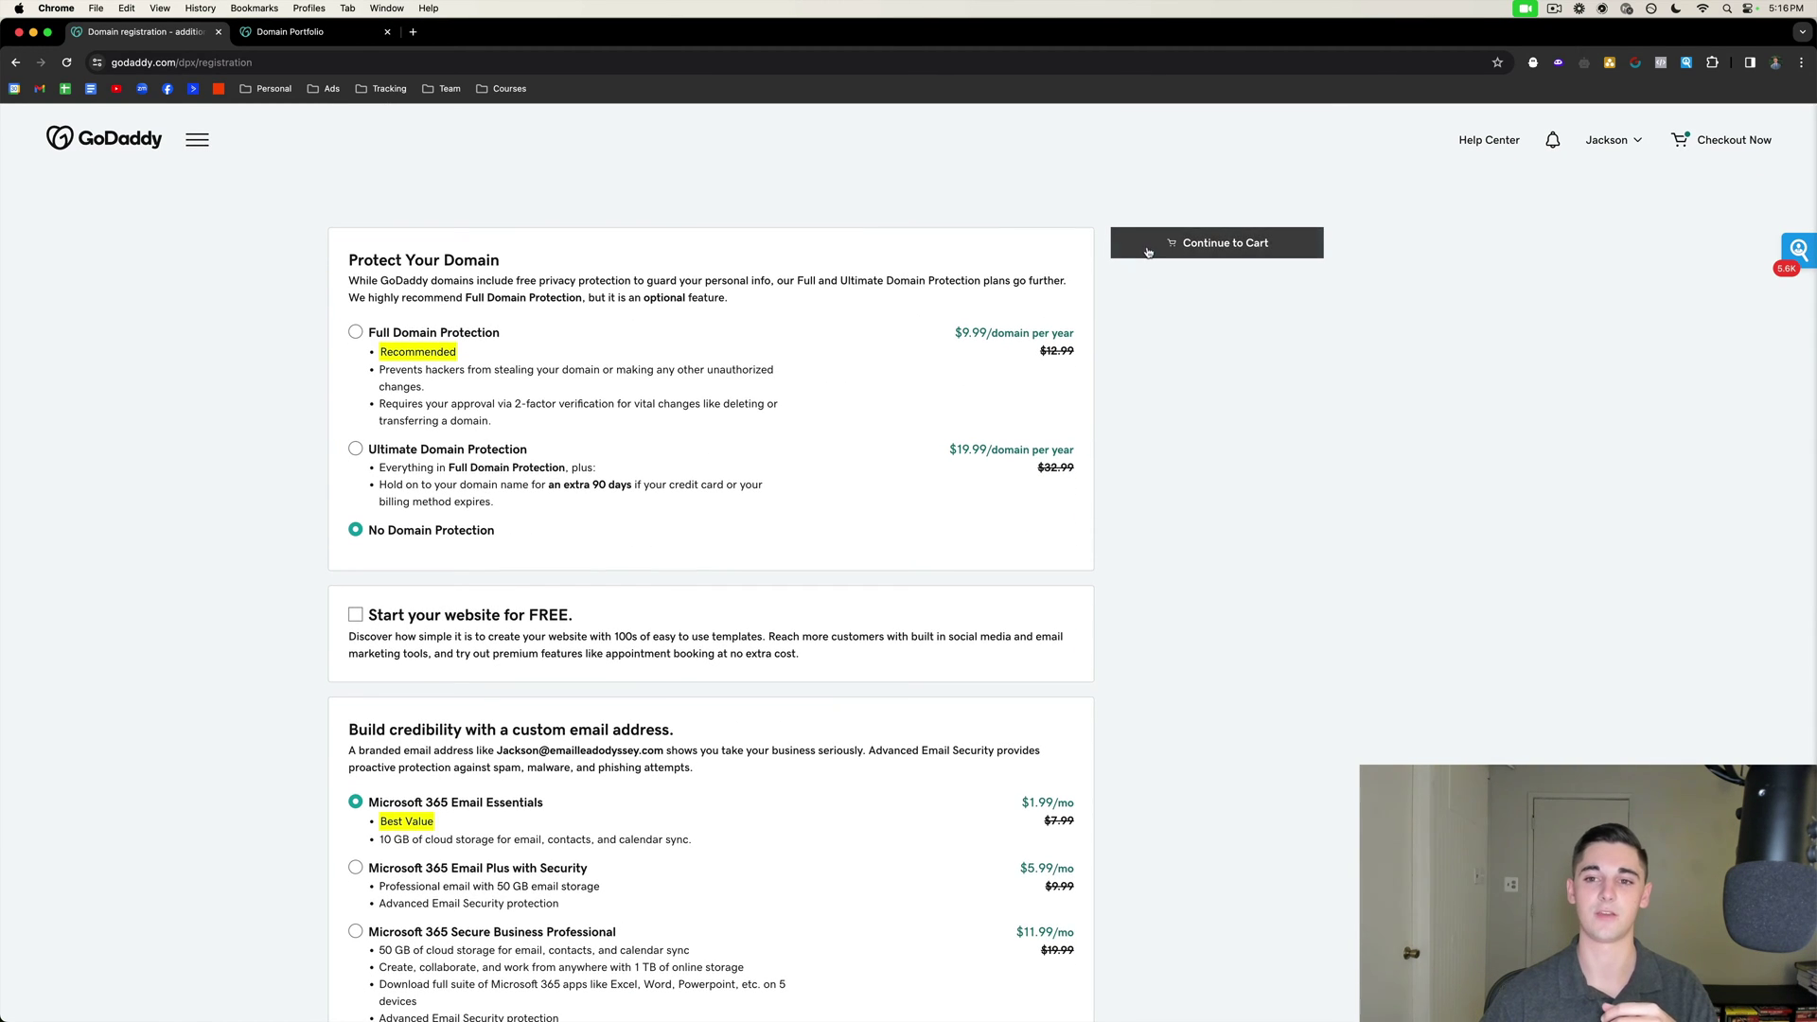
Go to the cart and change the domain registration term from 3 years to 1 year.
left_click(1217, 243)
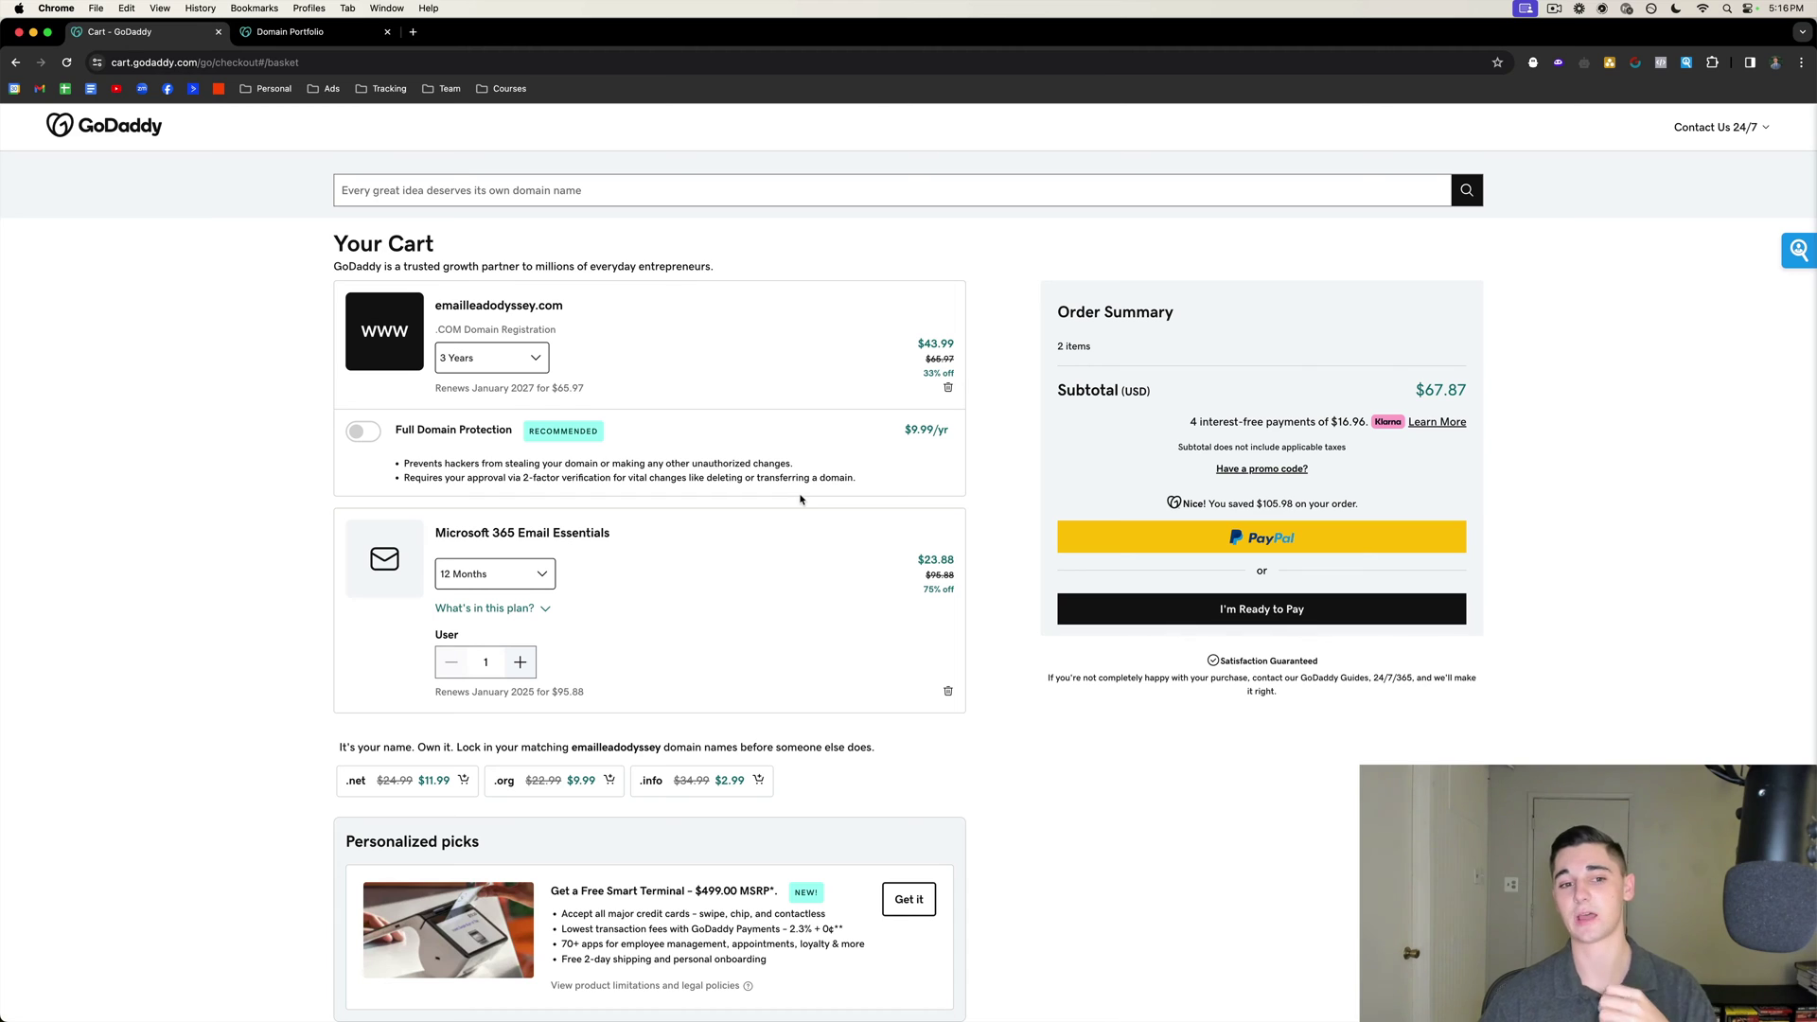
left_click(488, 360)
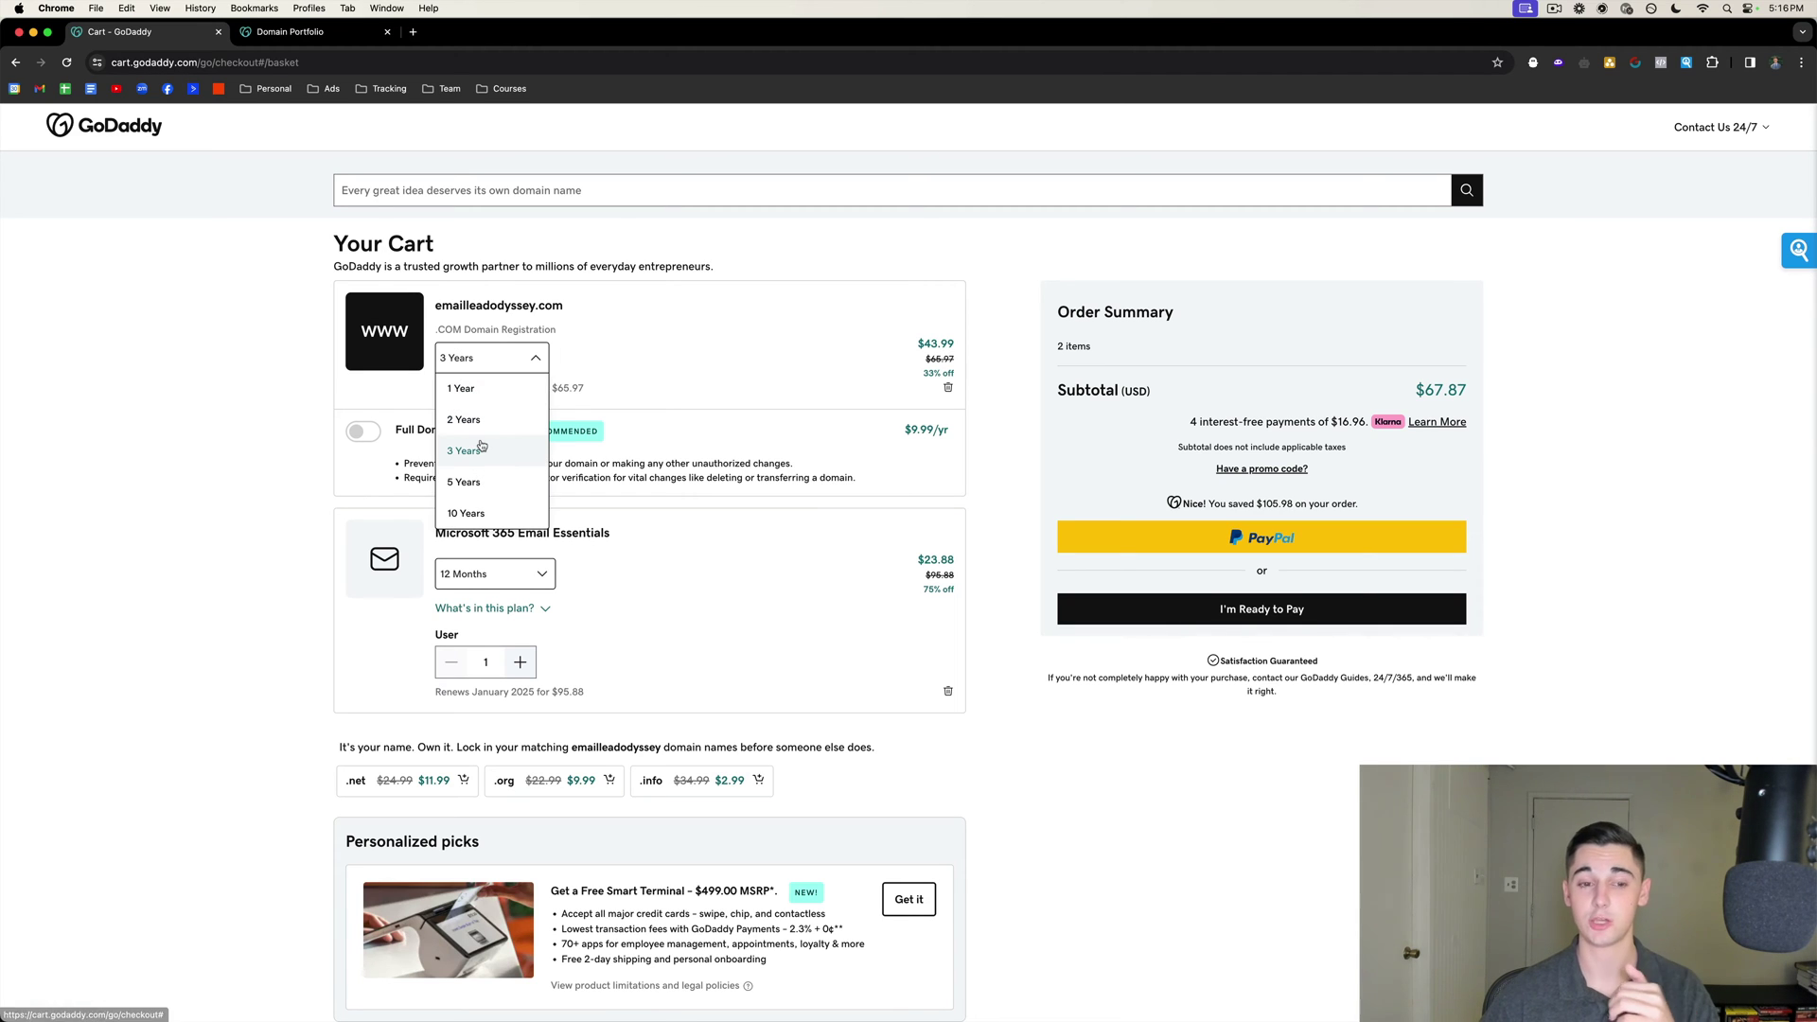
left_click(463, 390)
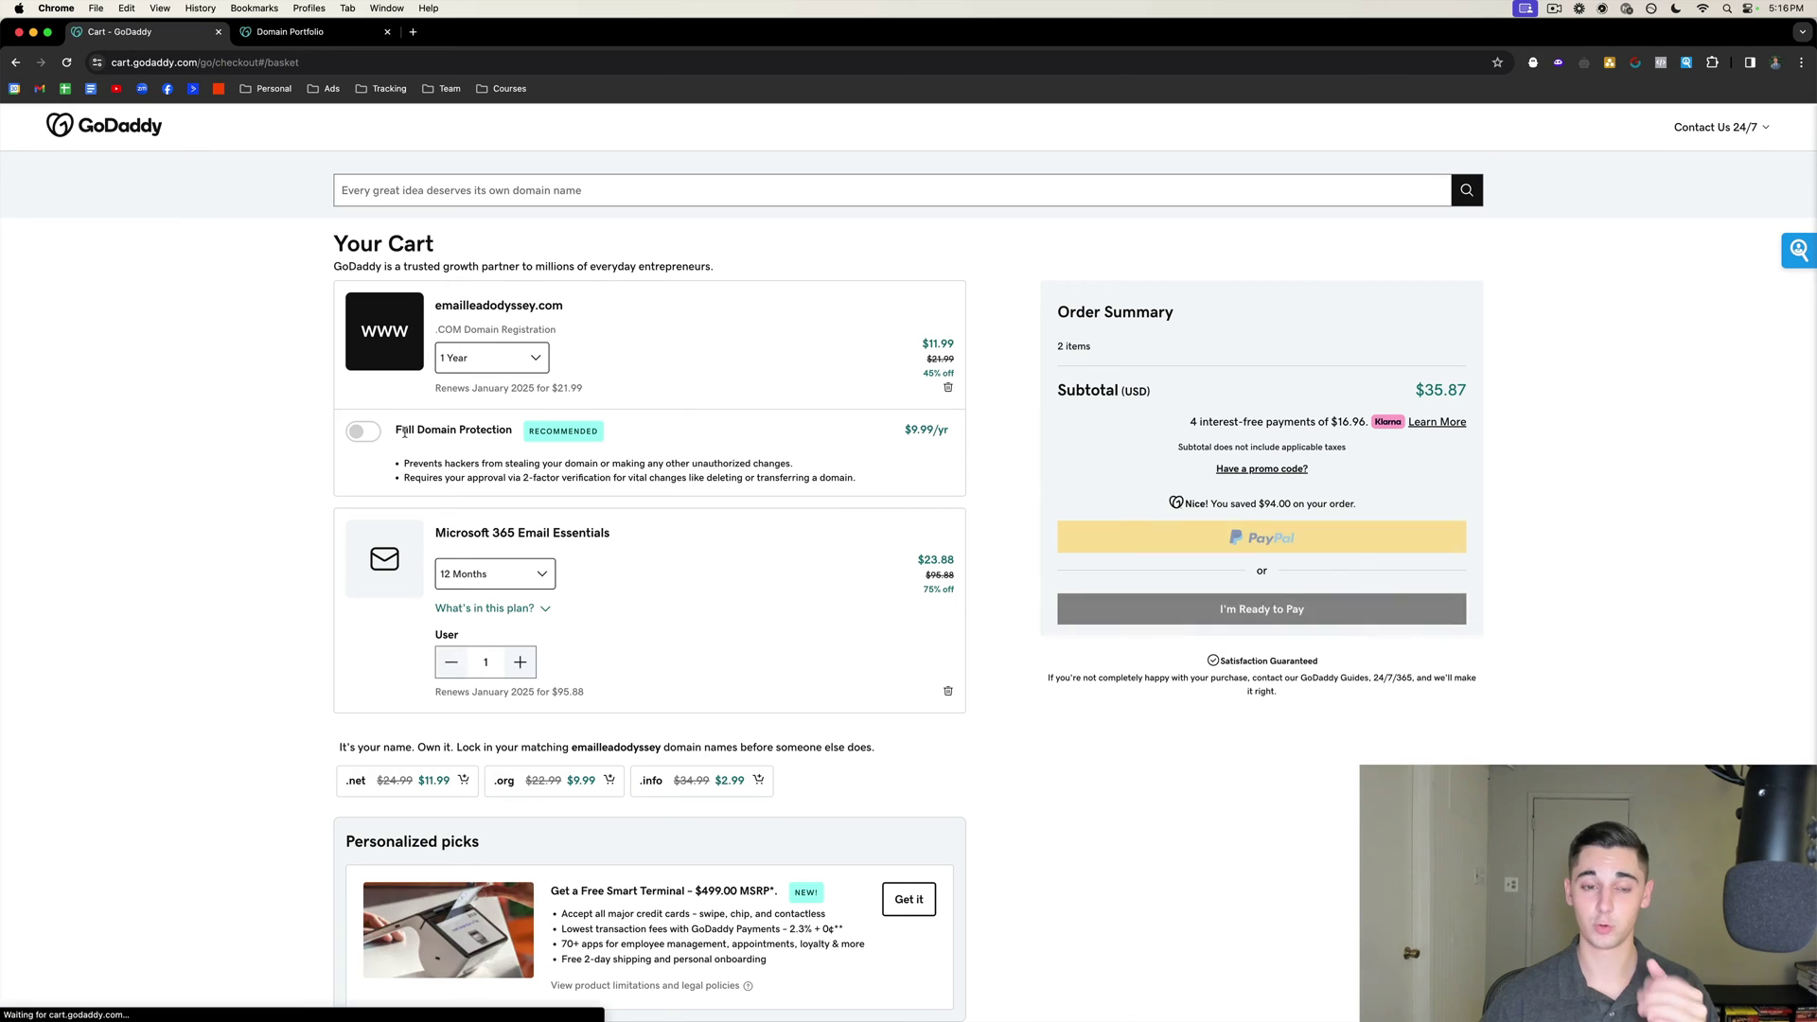
Raise Microsoft 365 Email Essentials to 2 users, bringing the cart total to $59.75.
scroll(526, 480, "down", 2)
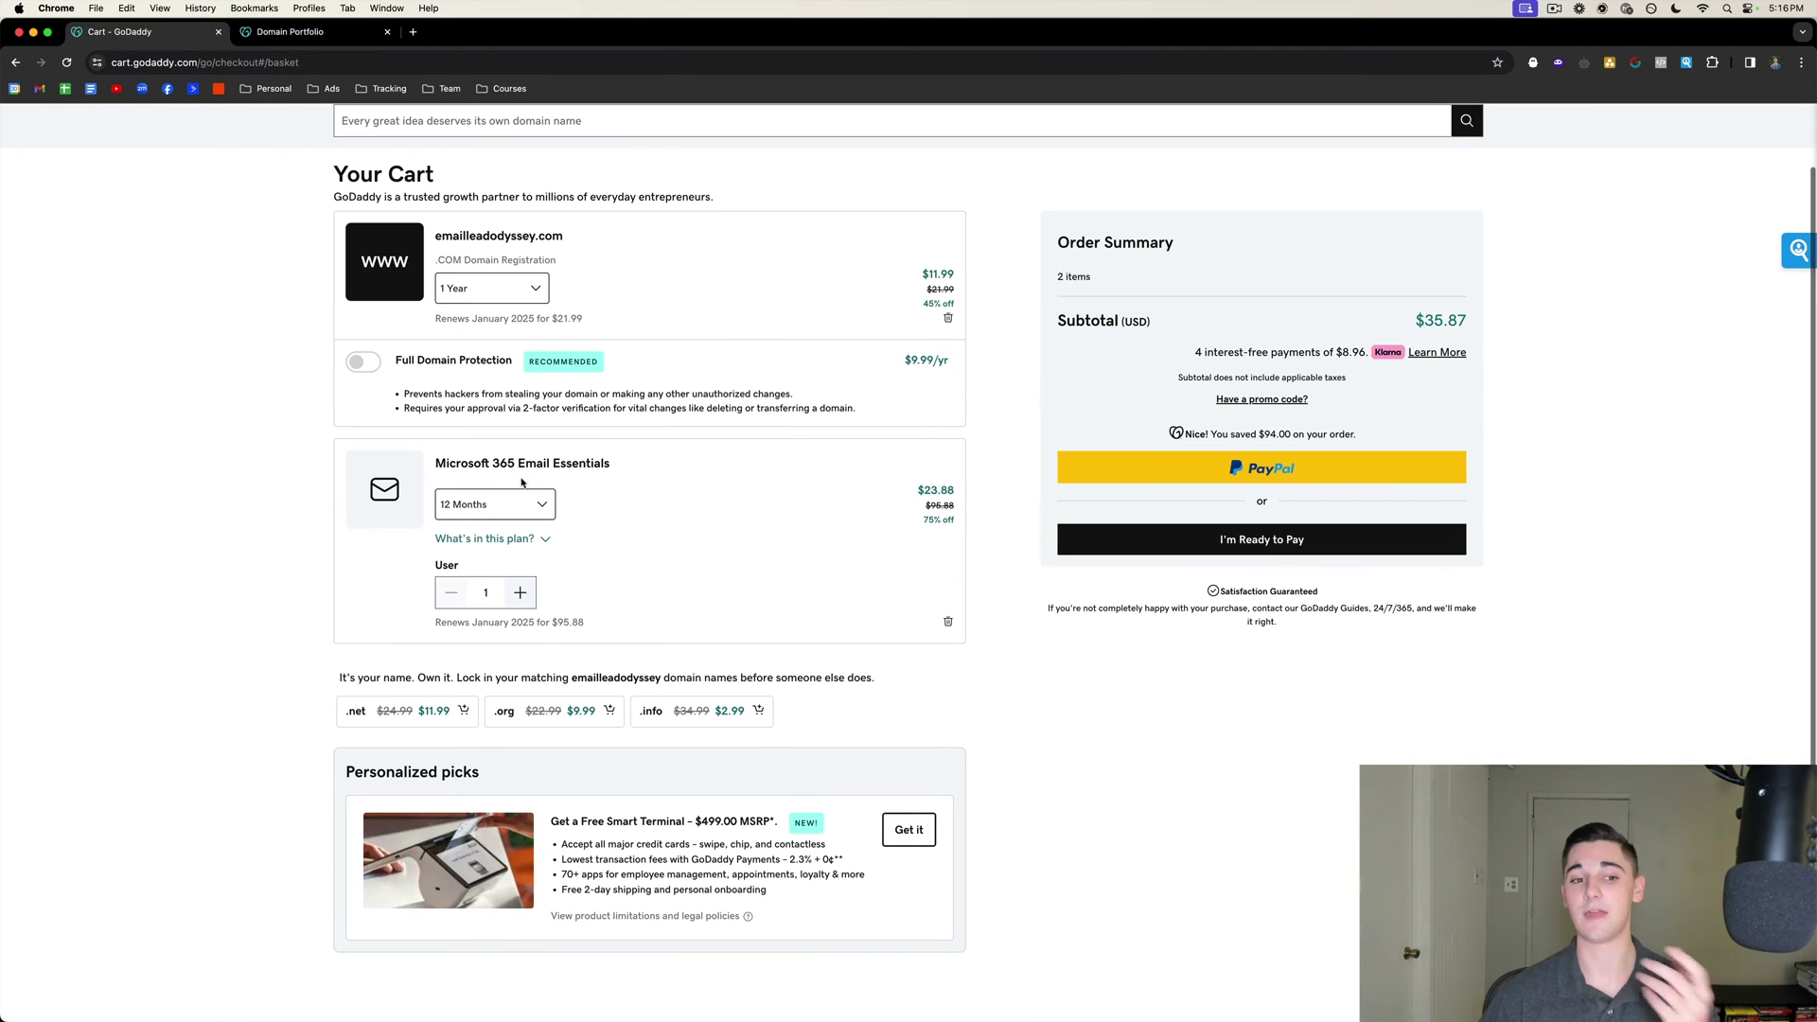
left_click_drag(434, 463, 613, 464)
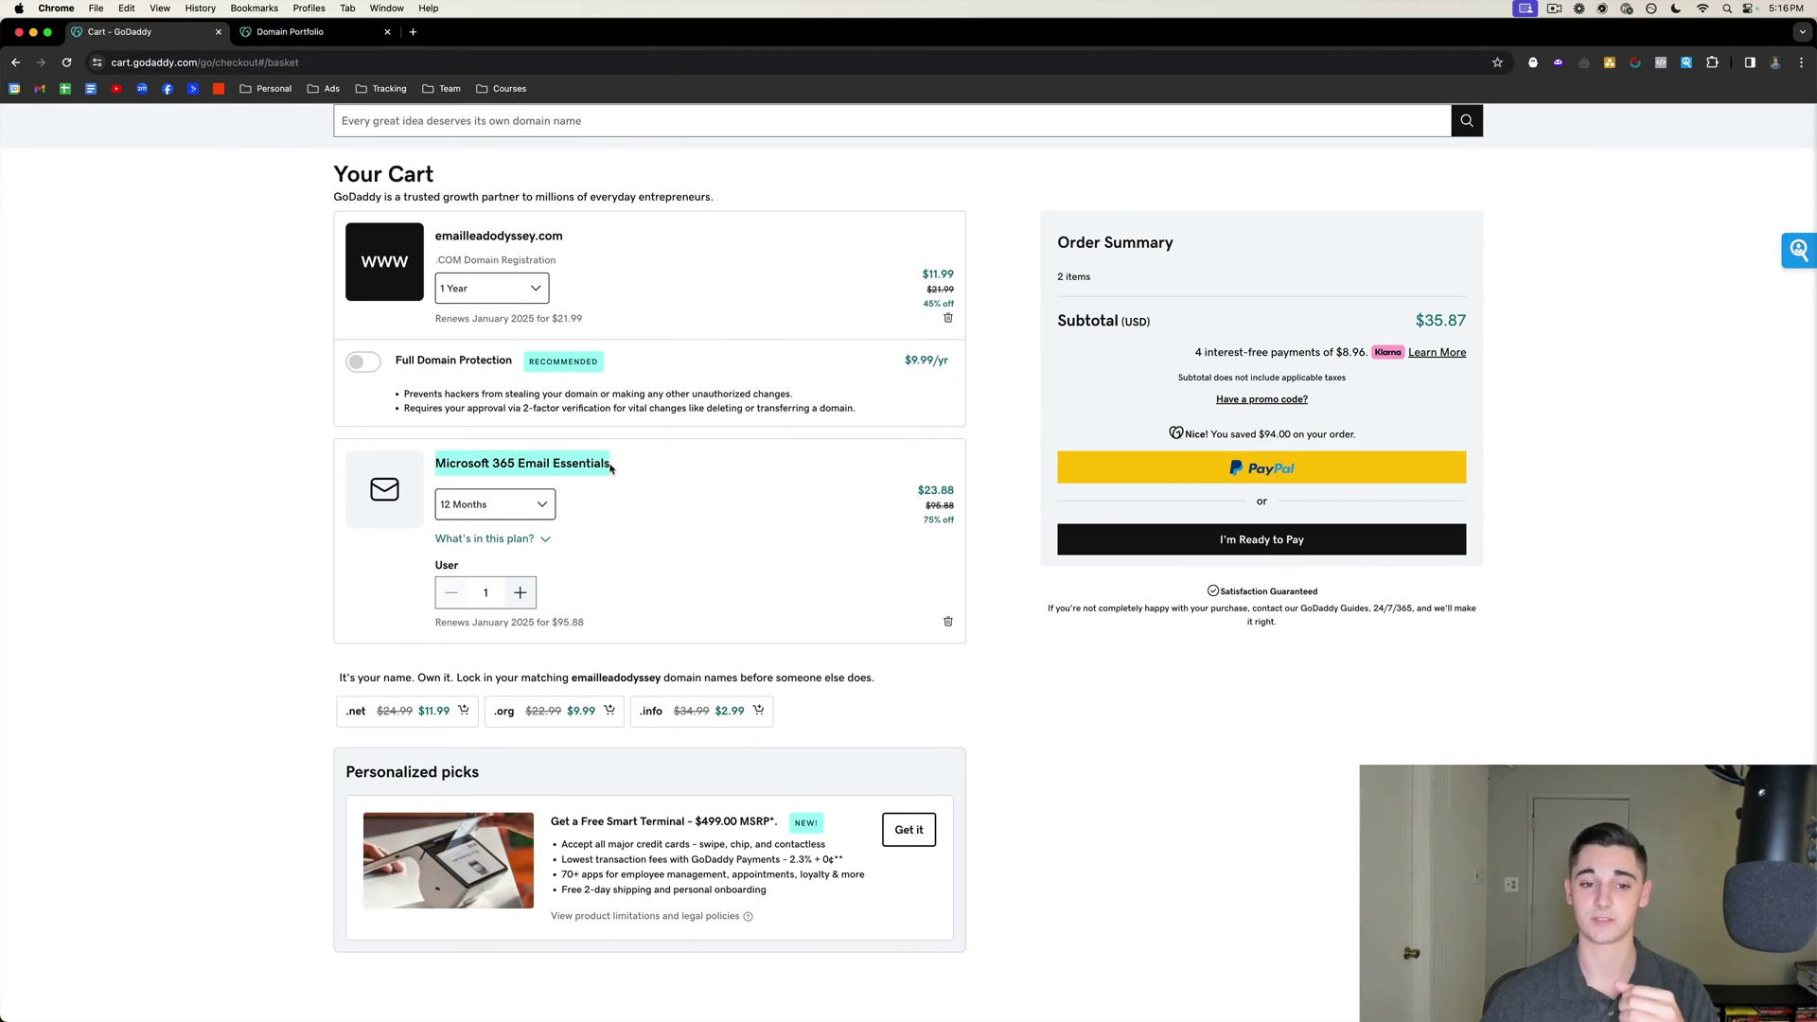
left_click(613, 464)
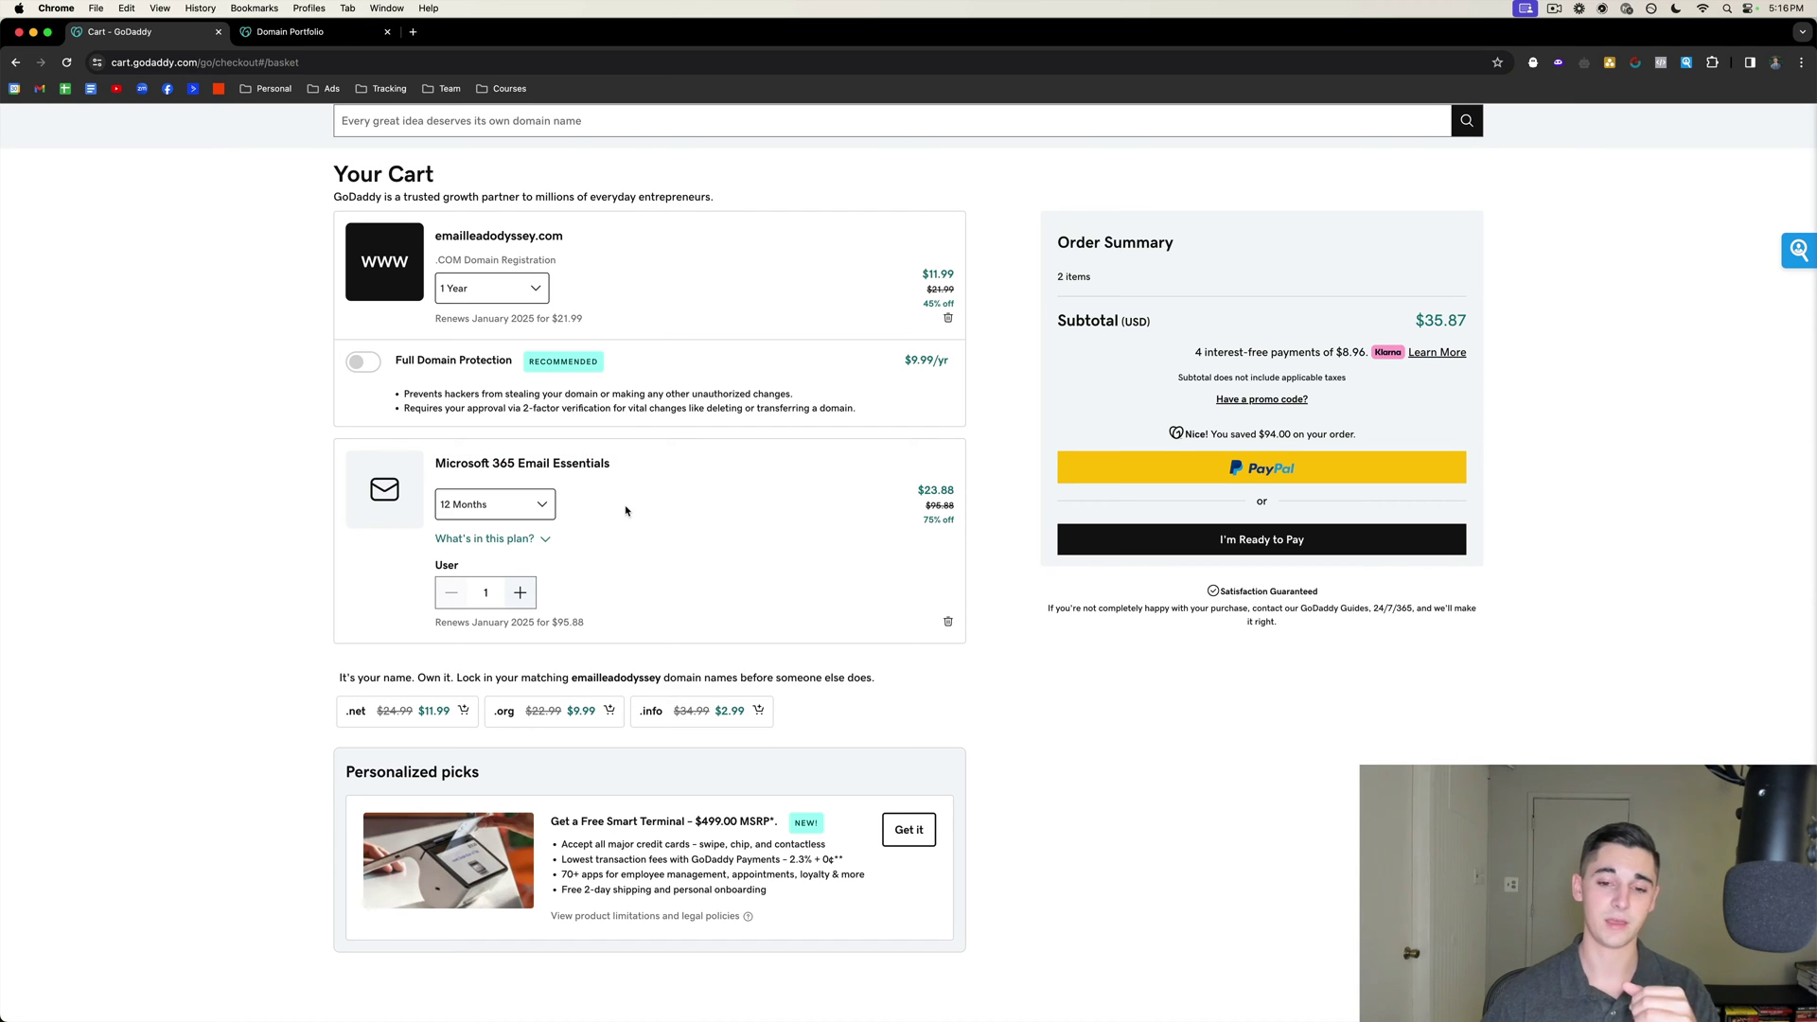
left_click_drag(922, 520, 956, 524)
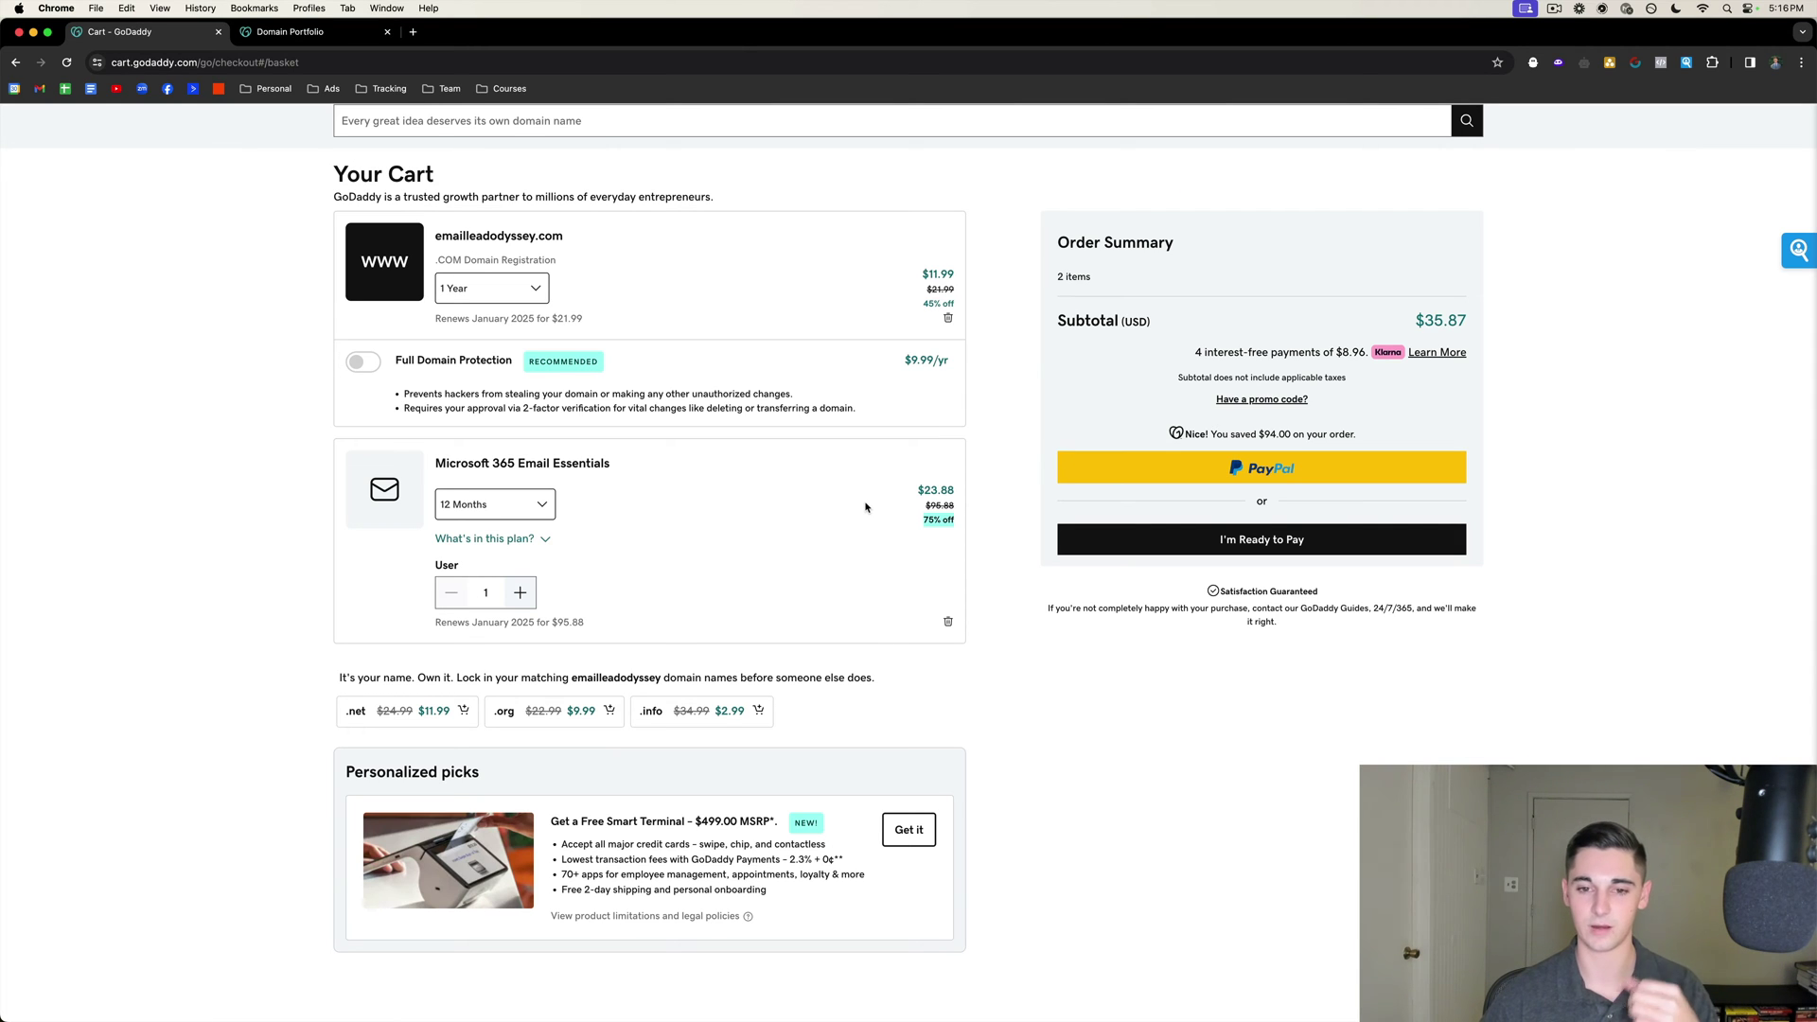
scroll(865, 508, "down", 1)
left_click(519, 571)
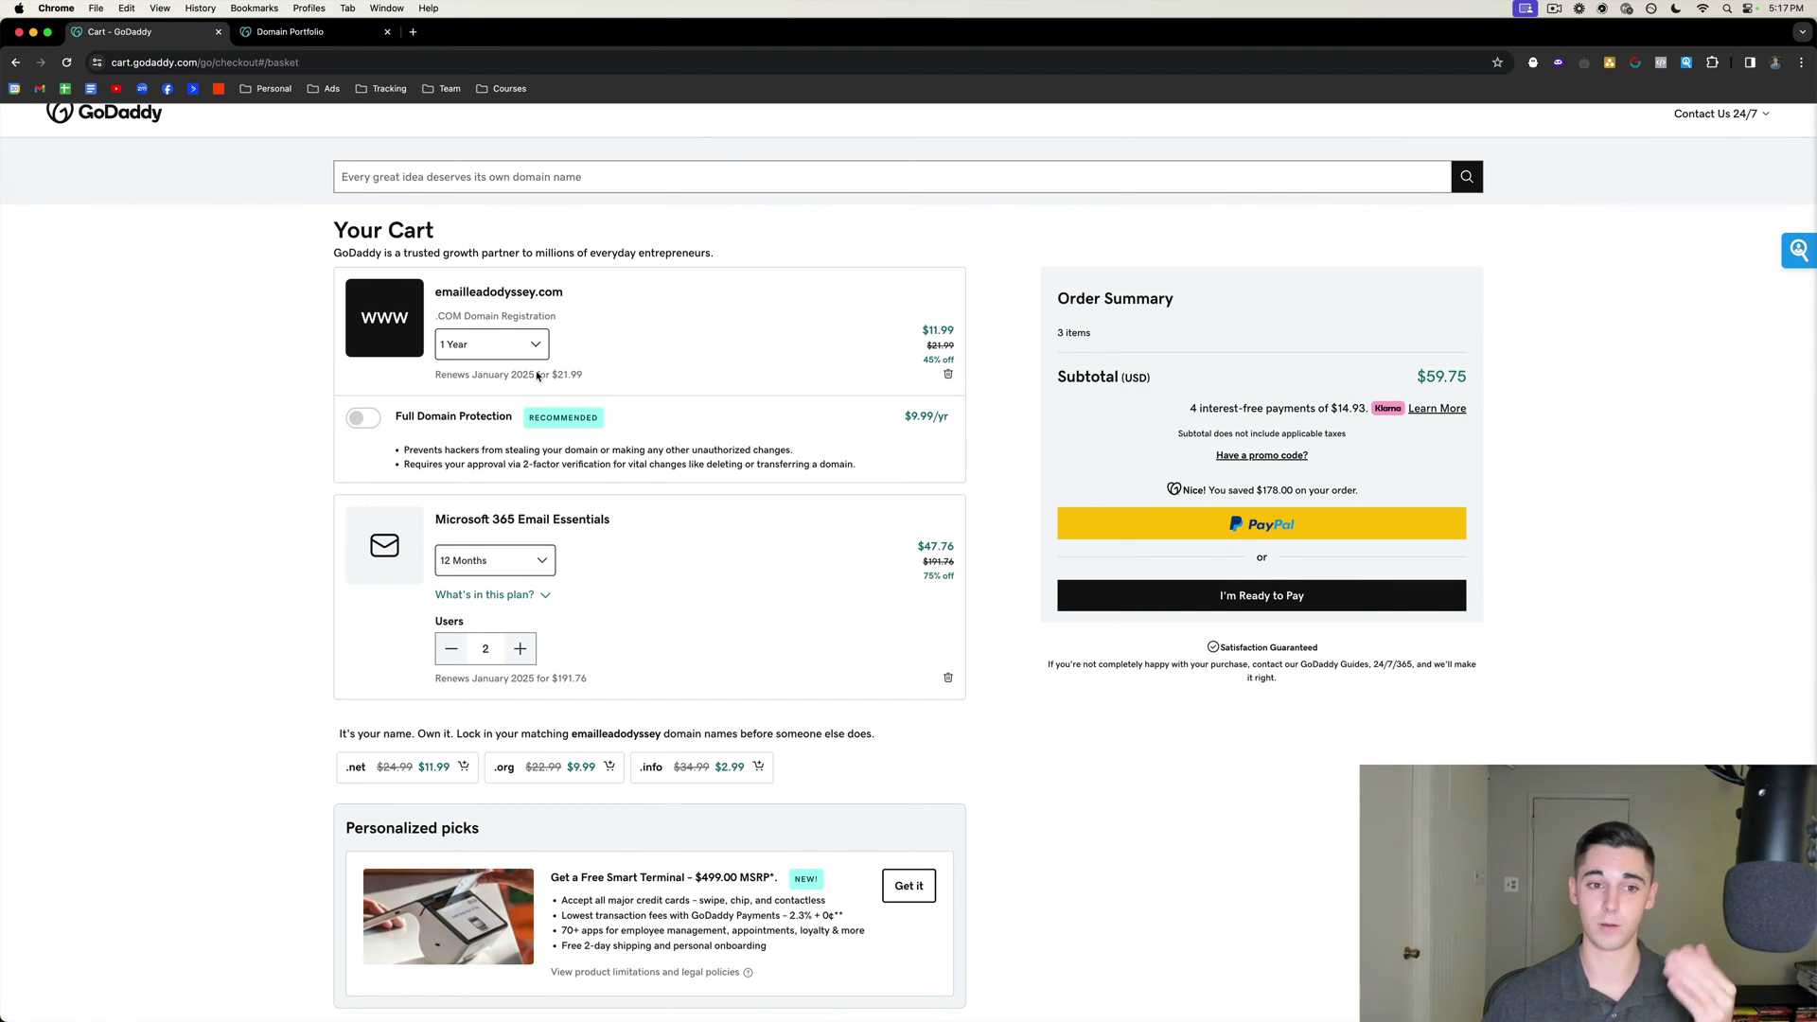
scroll(484, 575, "down", 2)
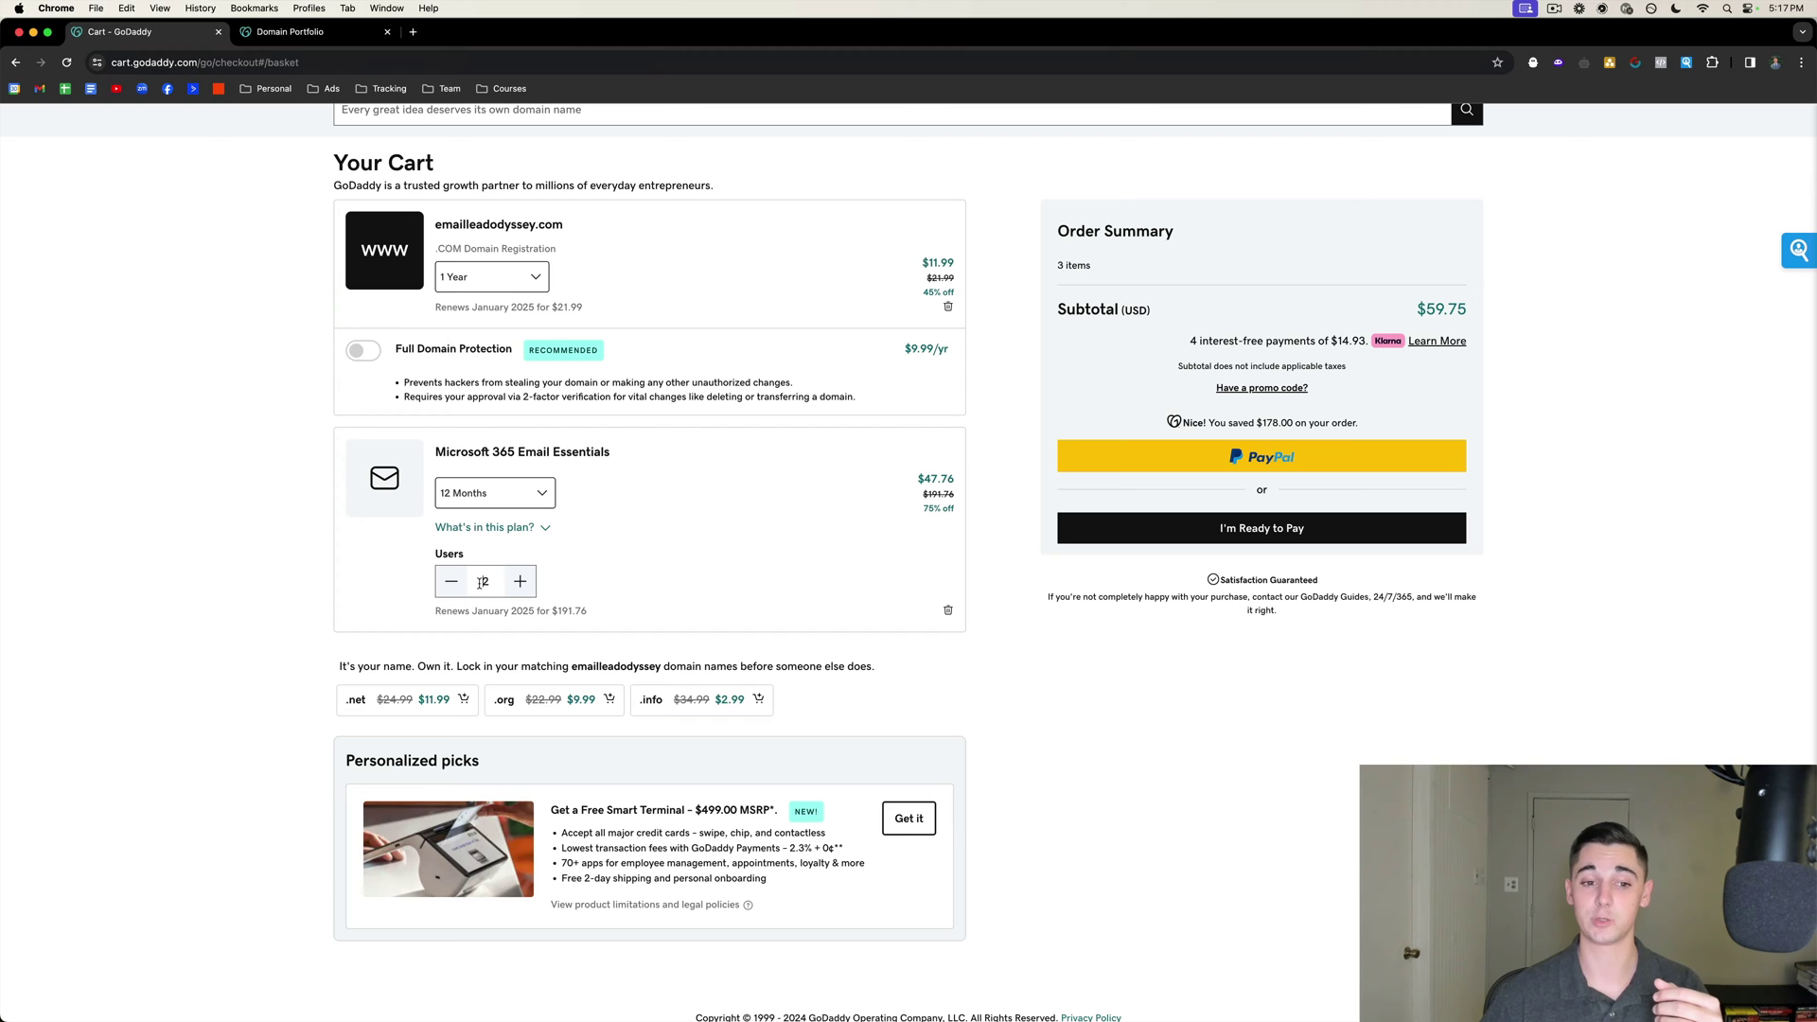
scroll(568, 596, "up", 2)
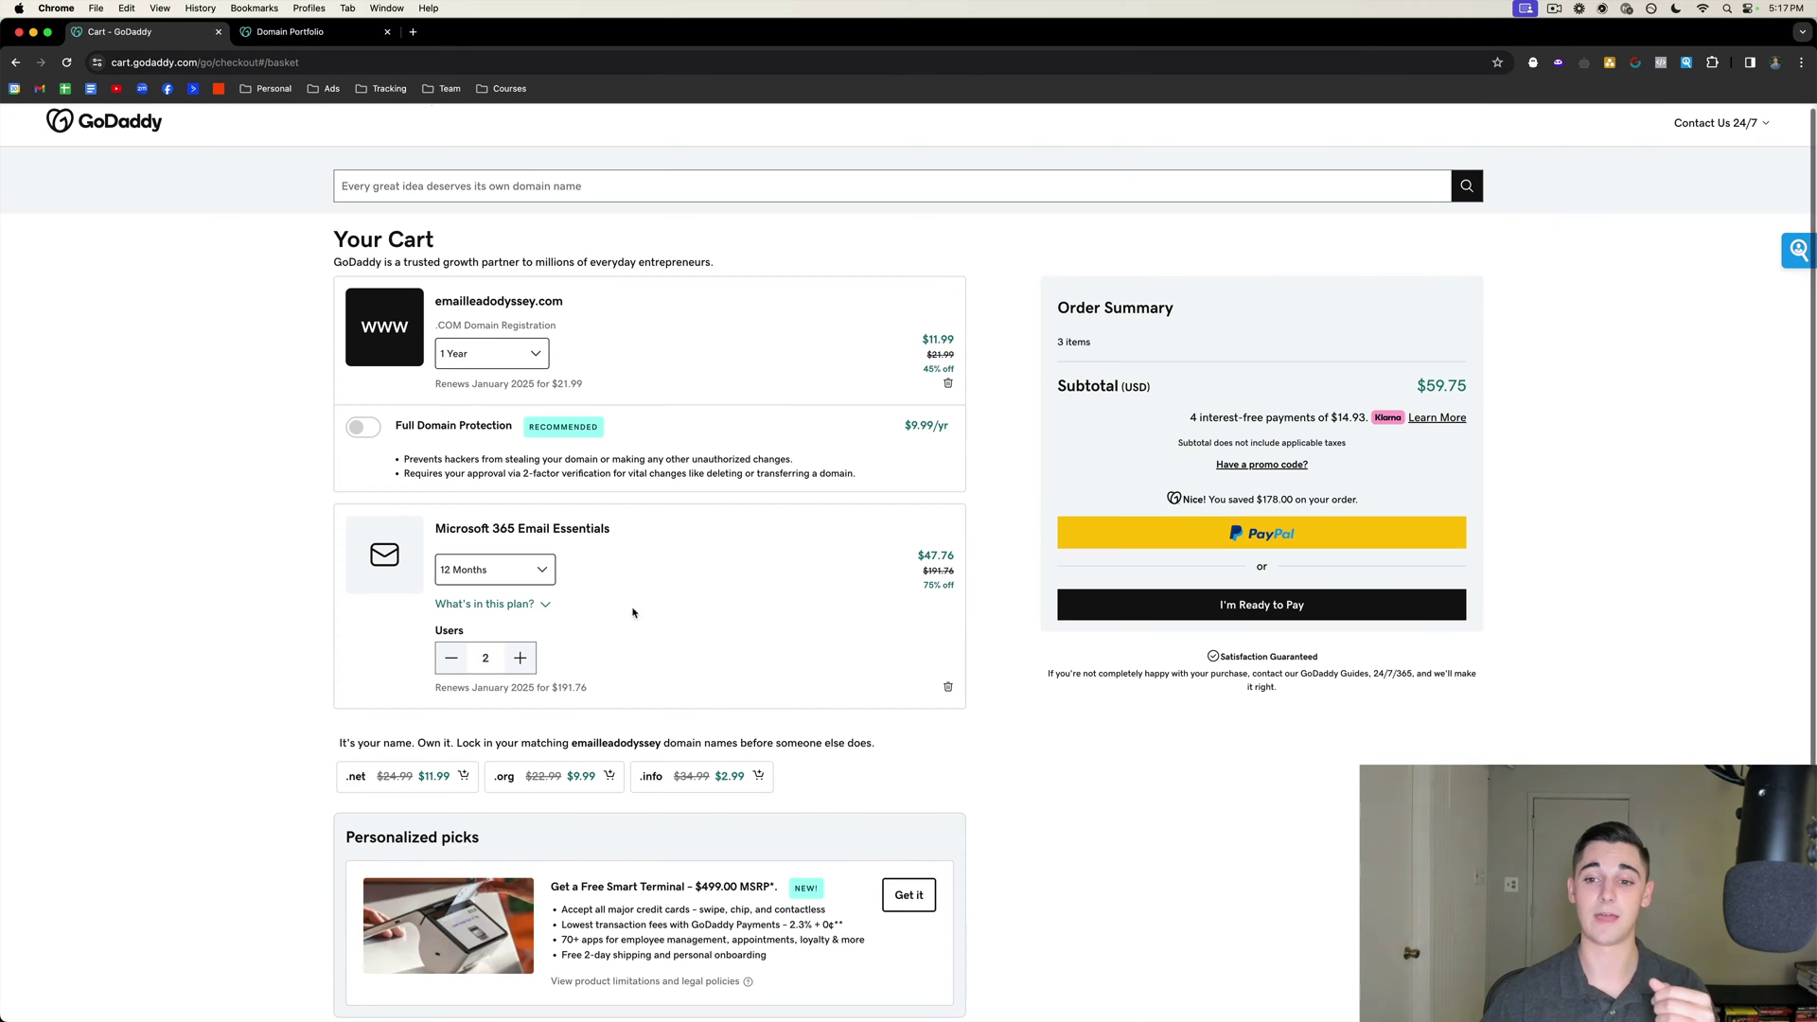
Pay for the order and continue to the Microsoft 365 create-email-account form.
left_click(1219, 608)
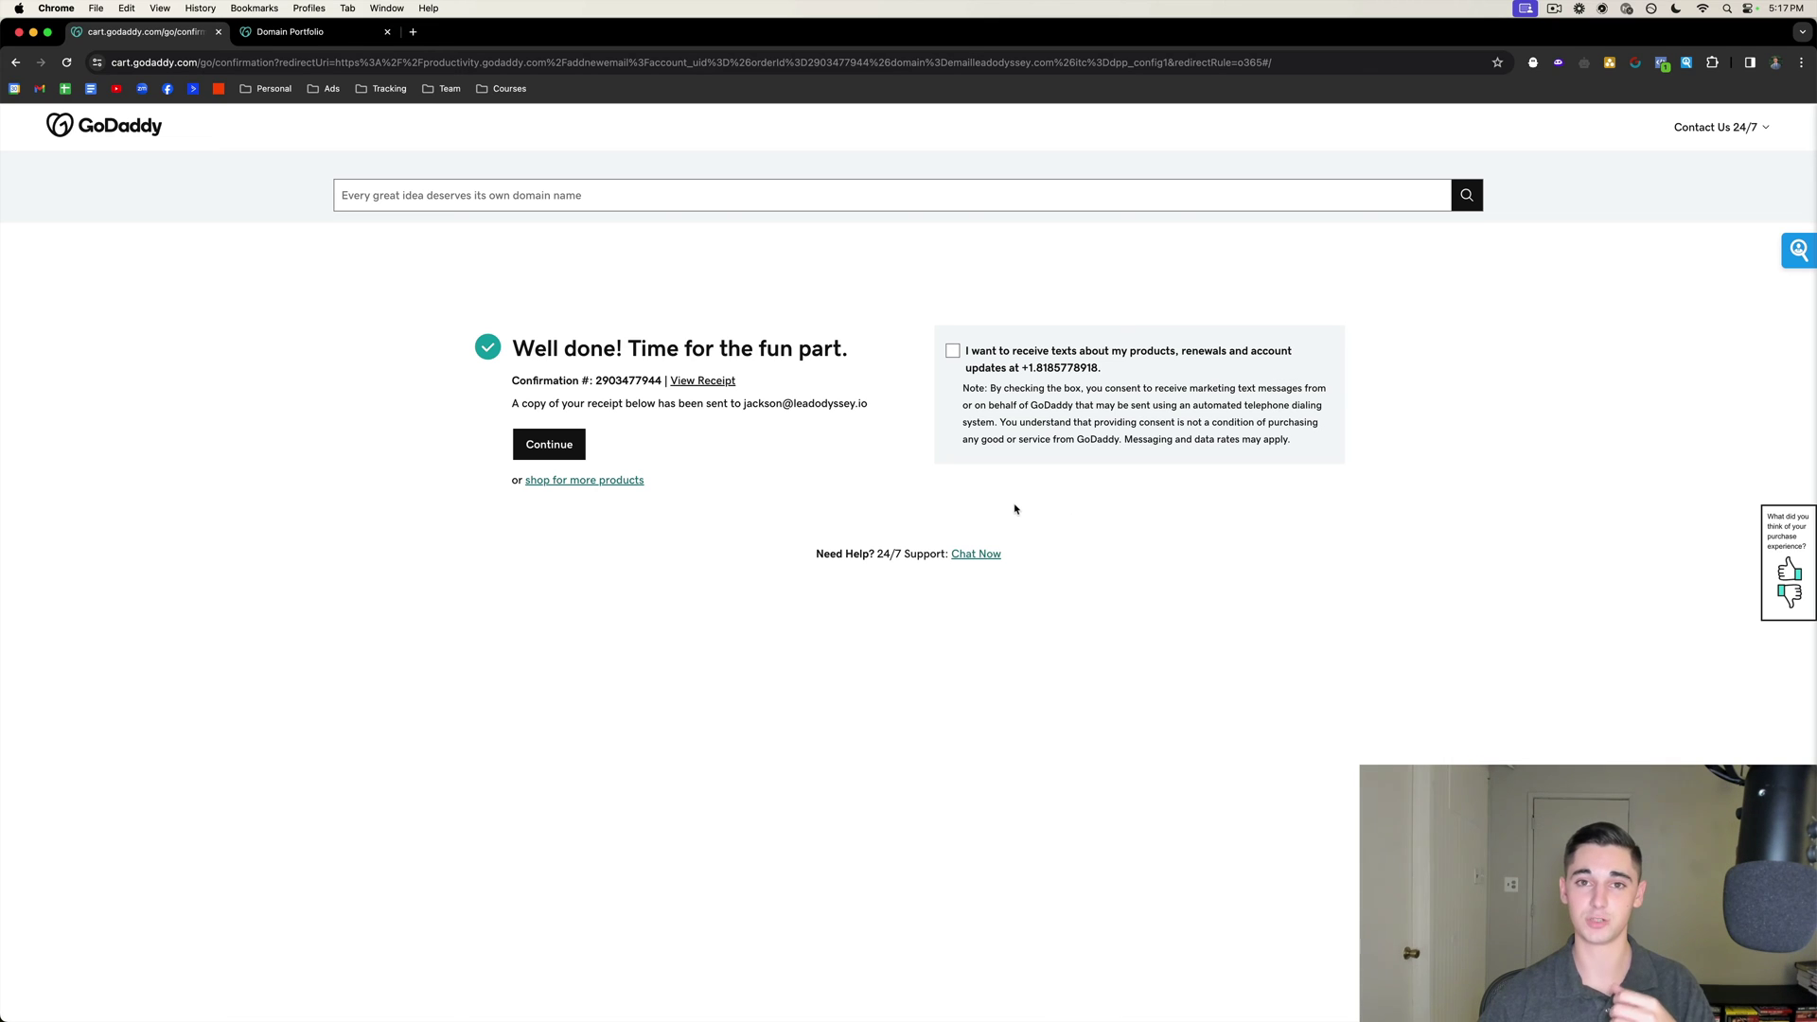
left_click(553, 447)
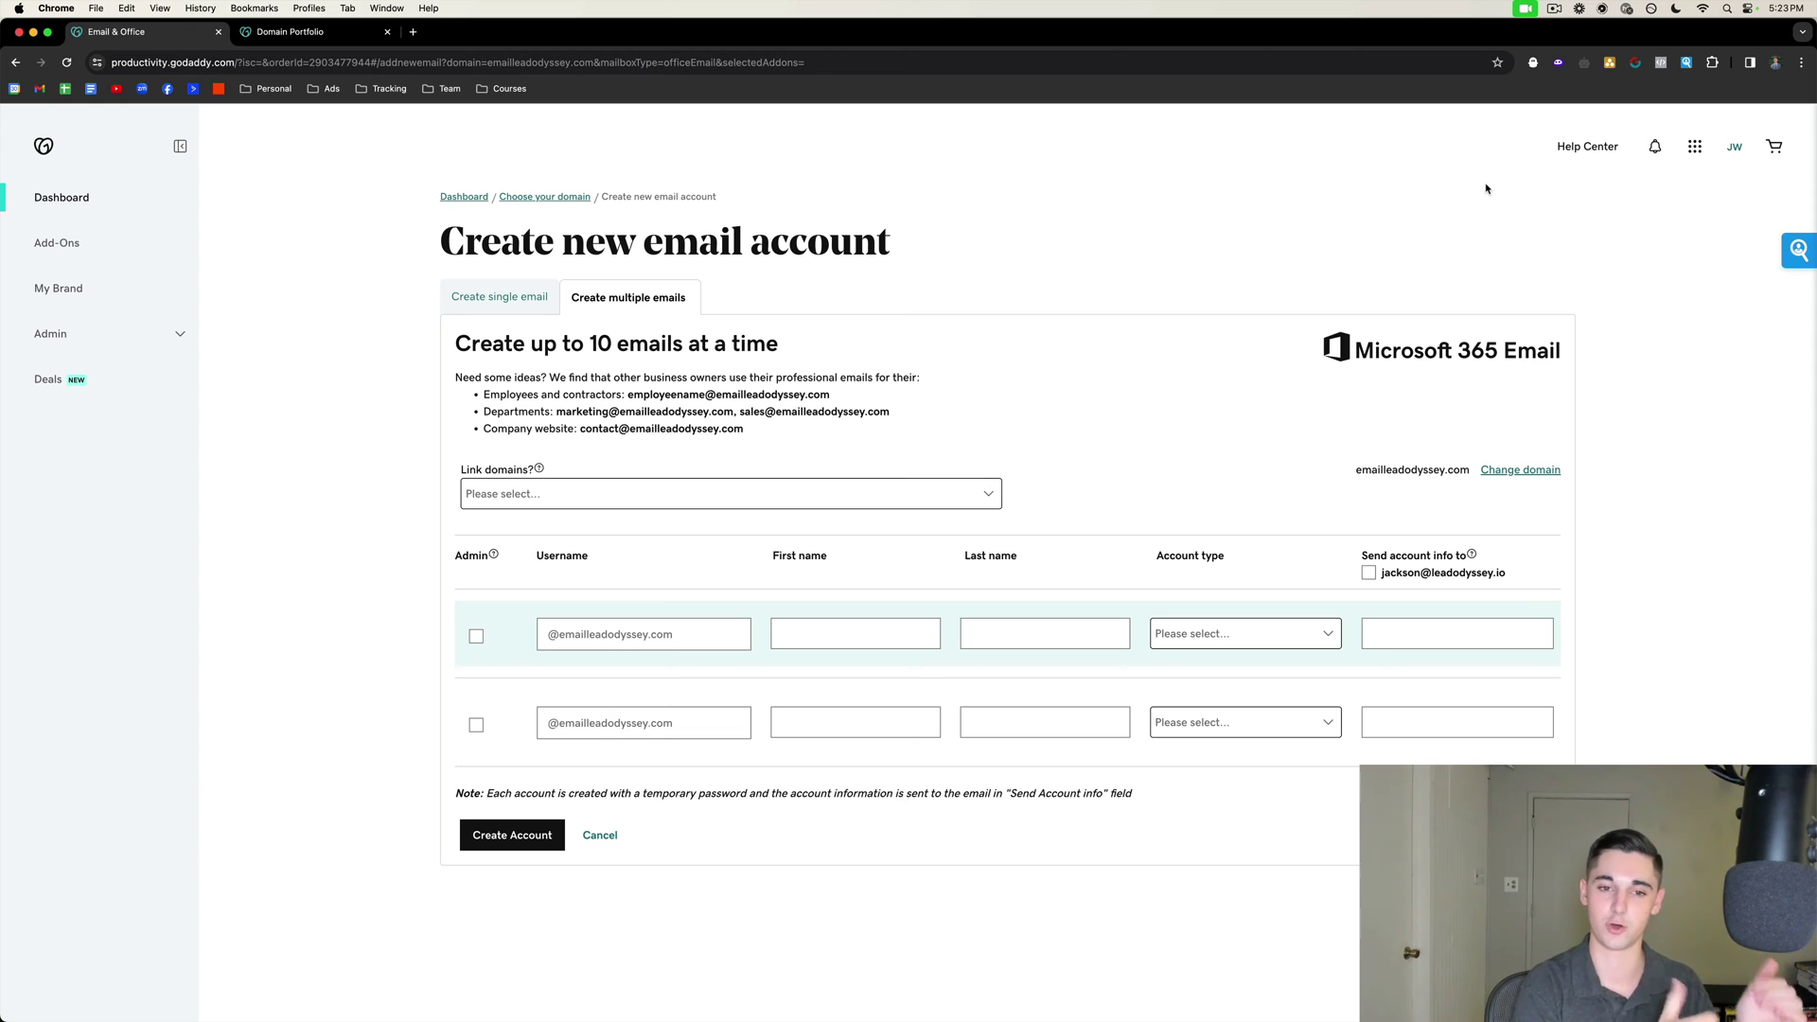
Mark both emailleadodyssey.com mailbox rows as Admin.
left_click_drag(1355, 471, 1471, 470)
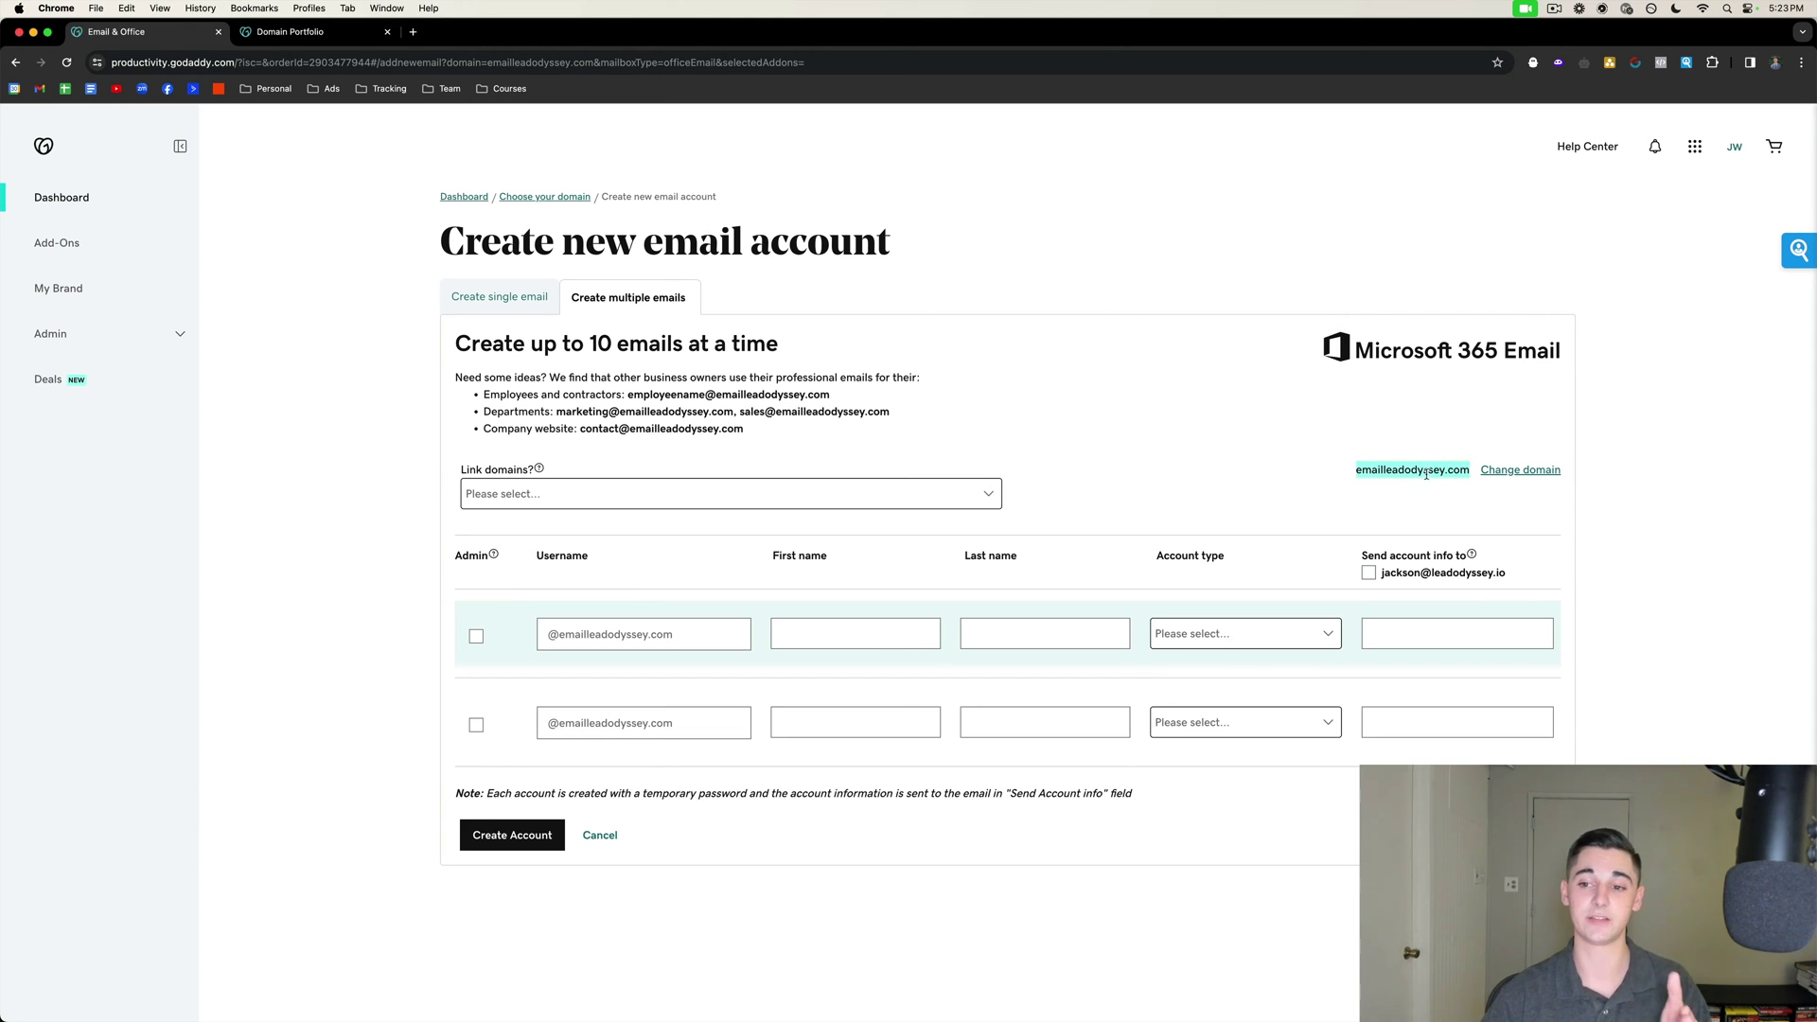
left_click(1329, 447)
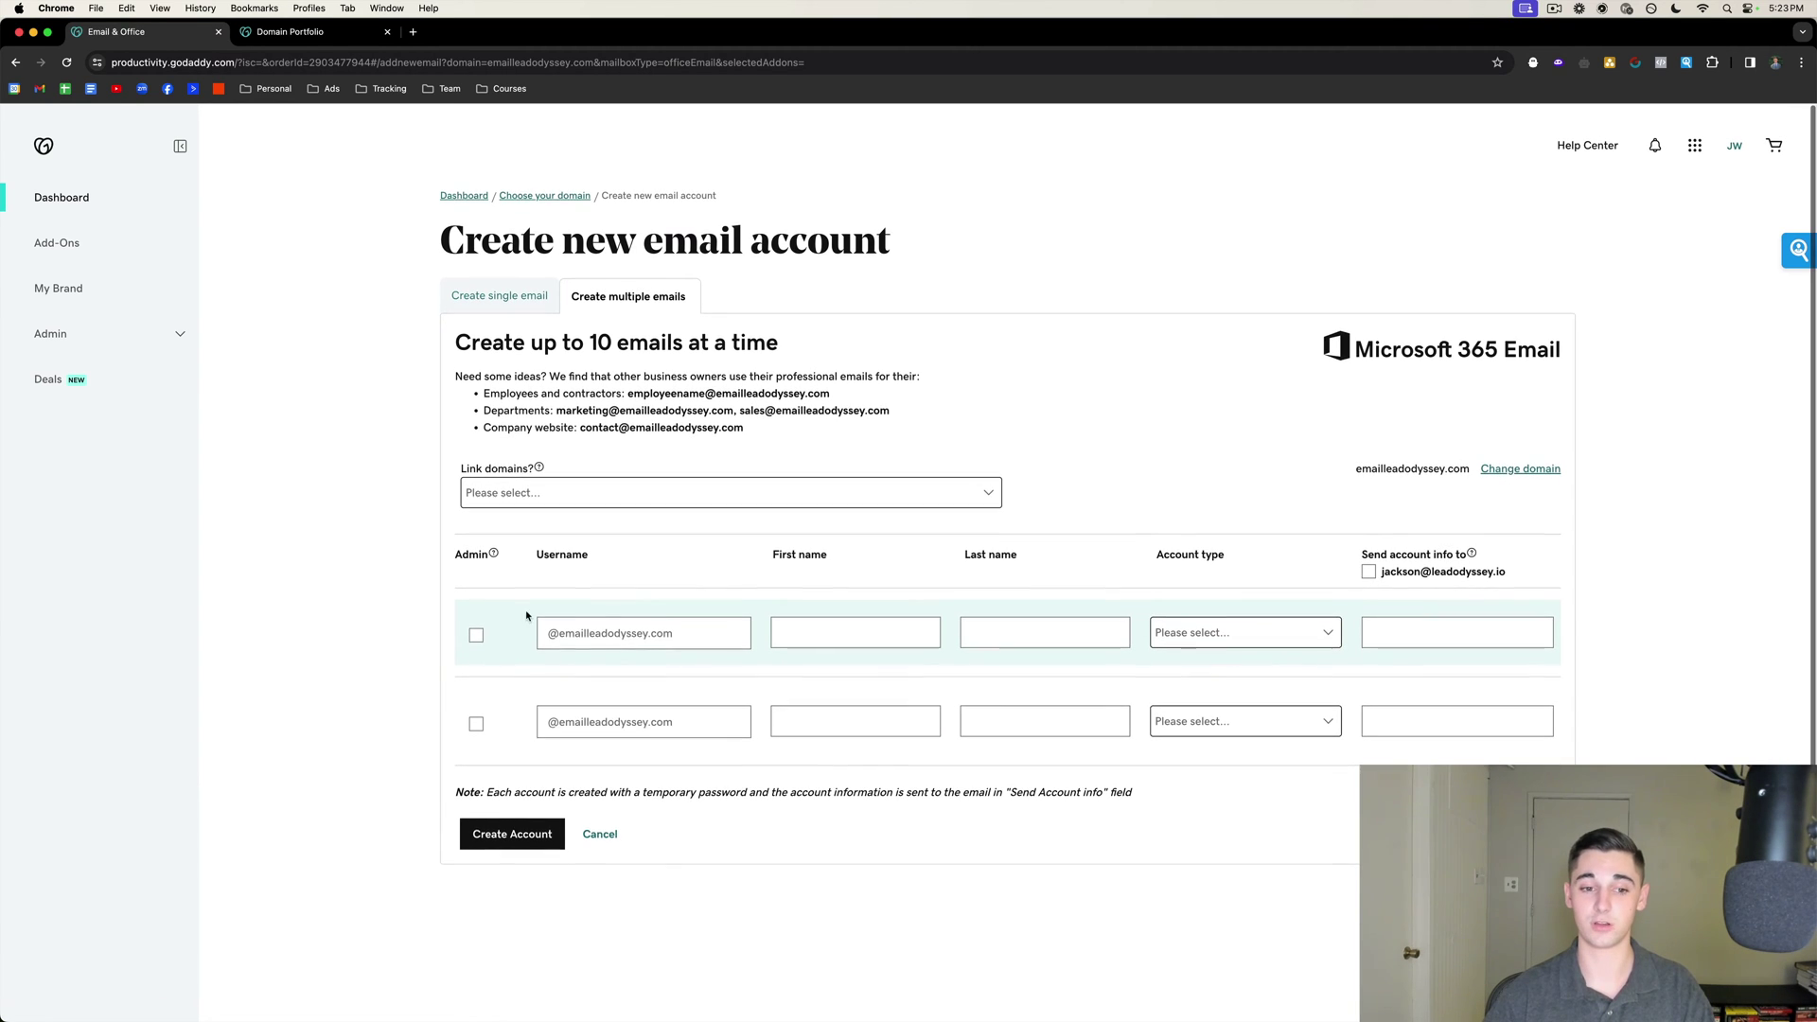
left_click(476, 636)
left_click(477, 724)
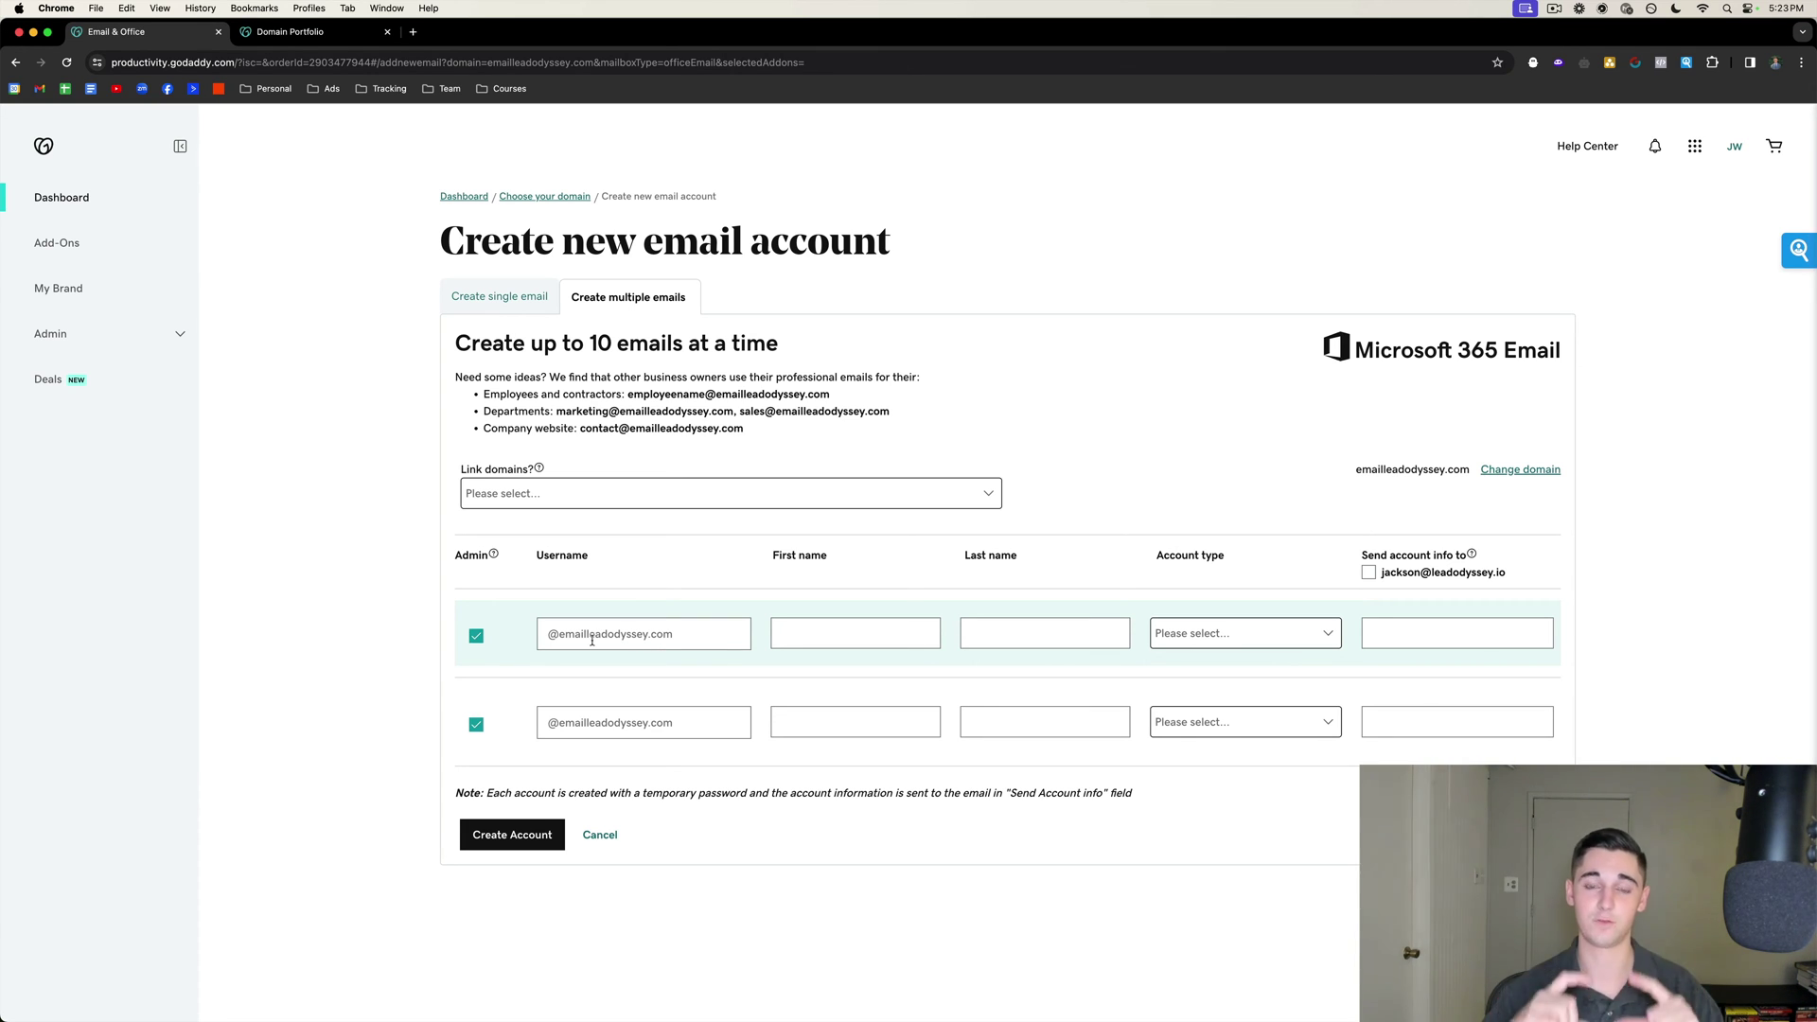
Enter a username for each of the two mailboxes.
left_click(592, 640)
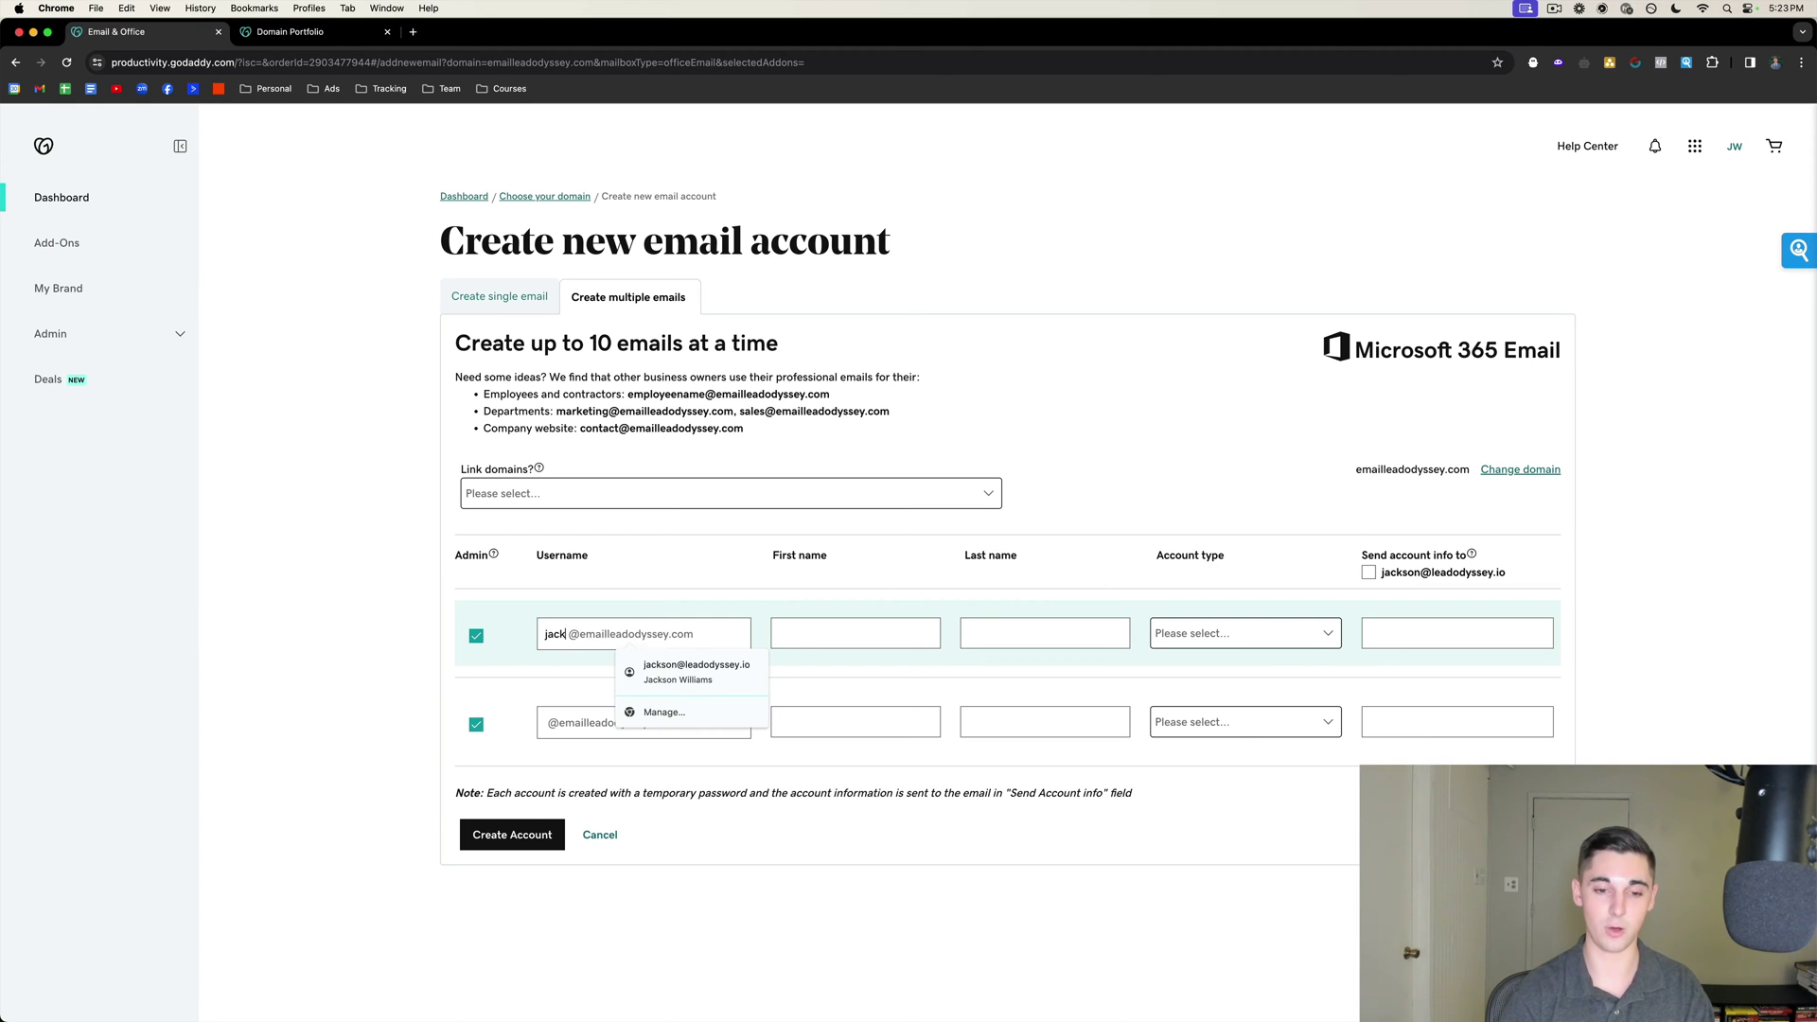
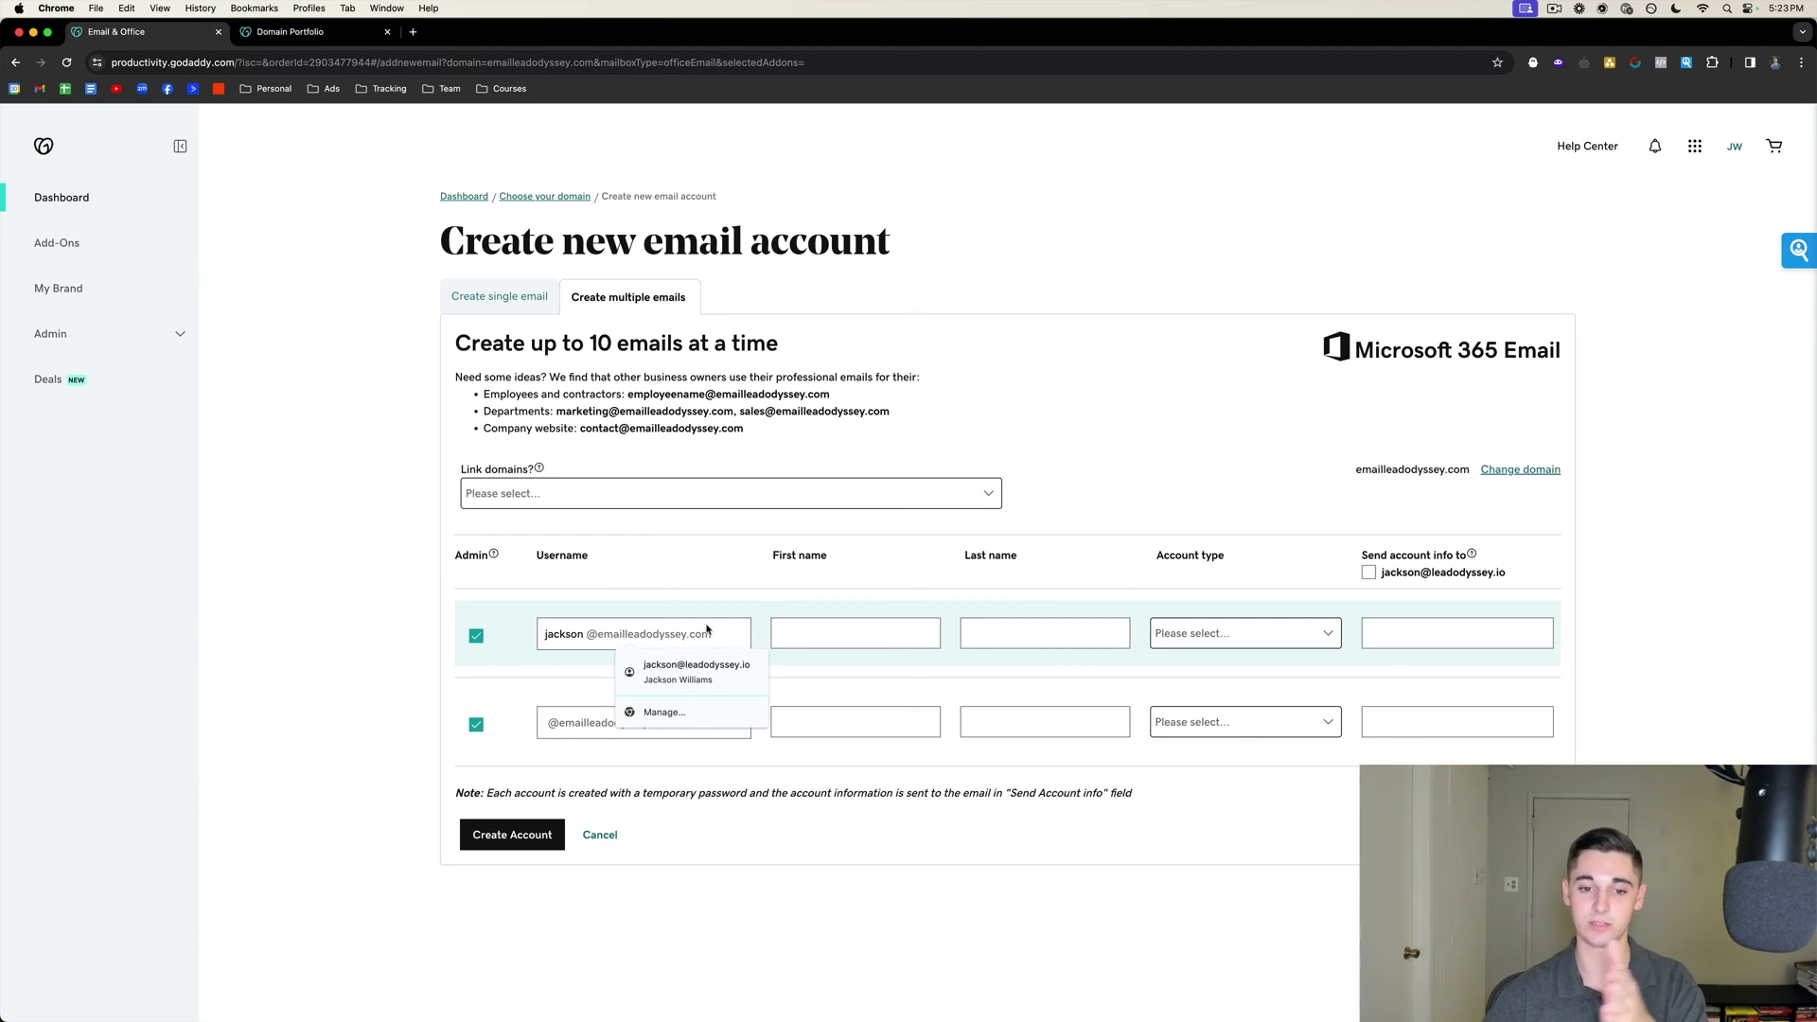
left_click(570, 724)
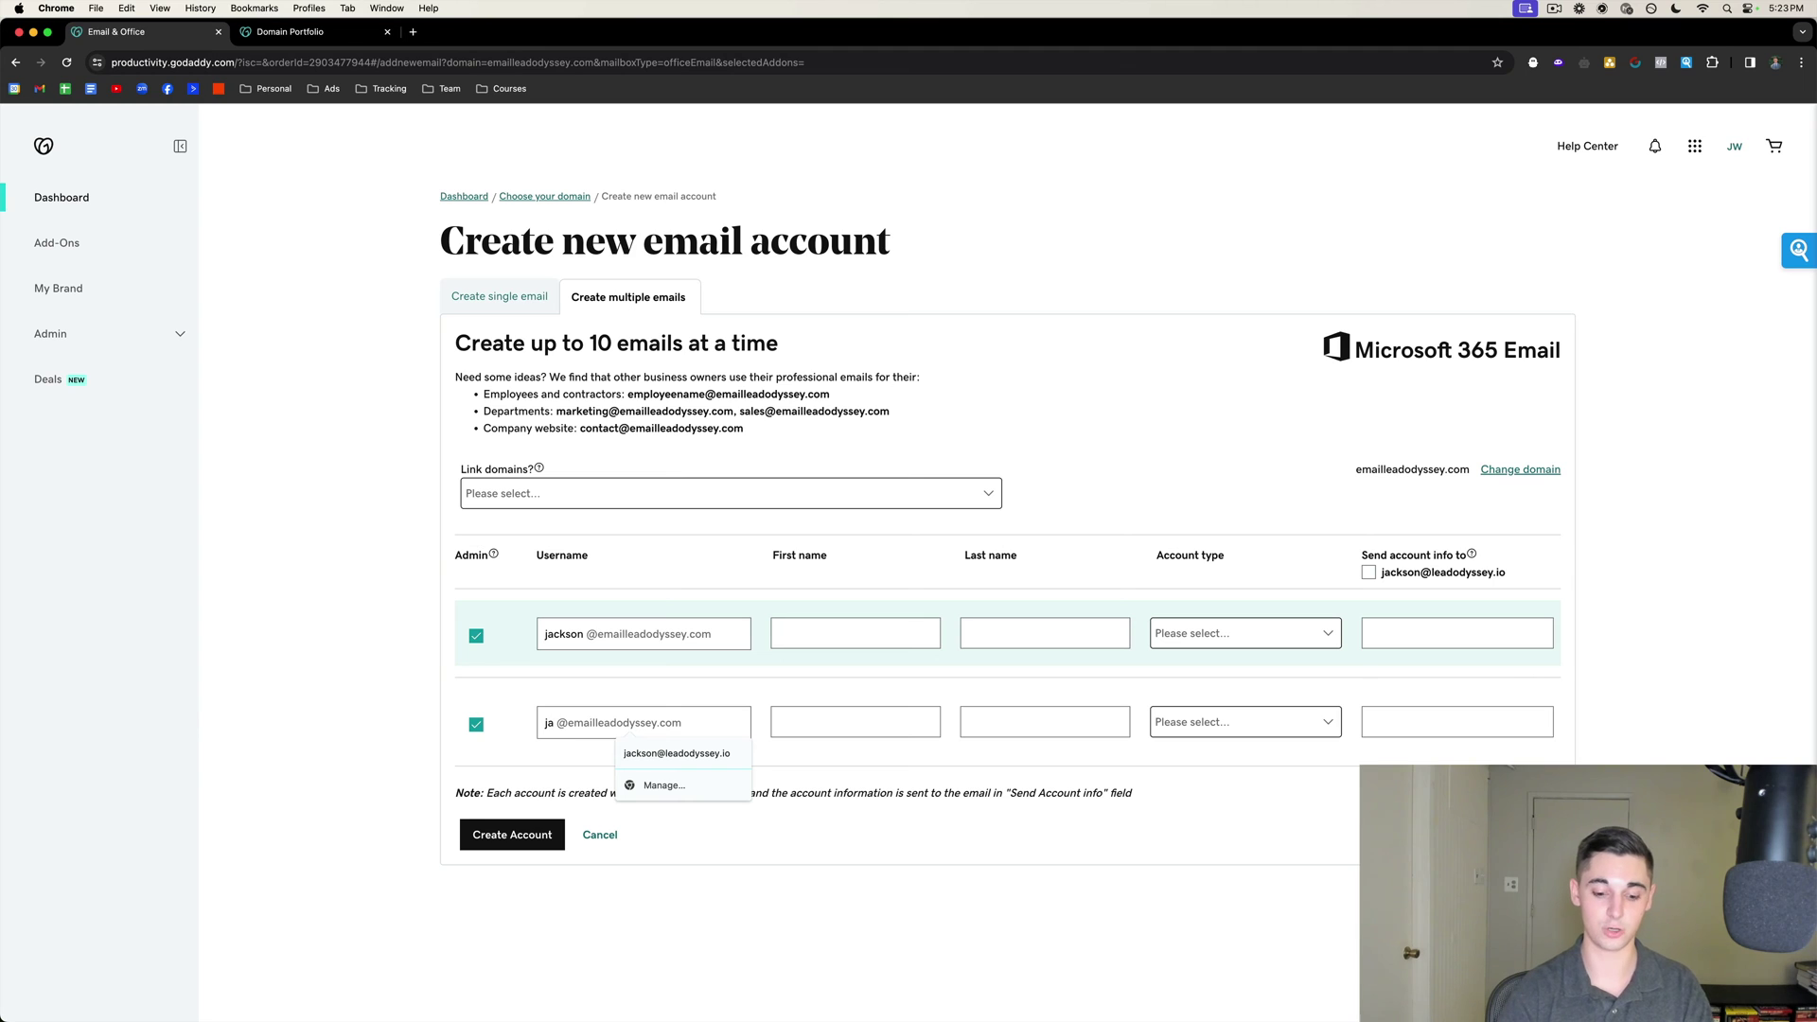
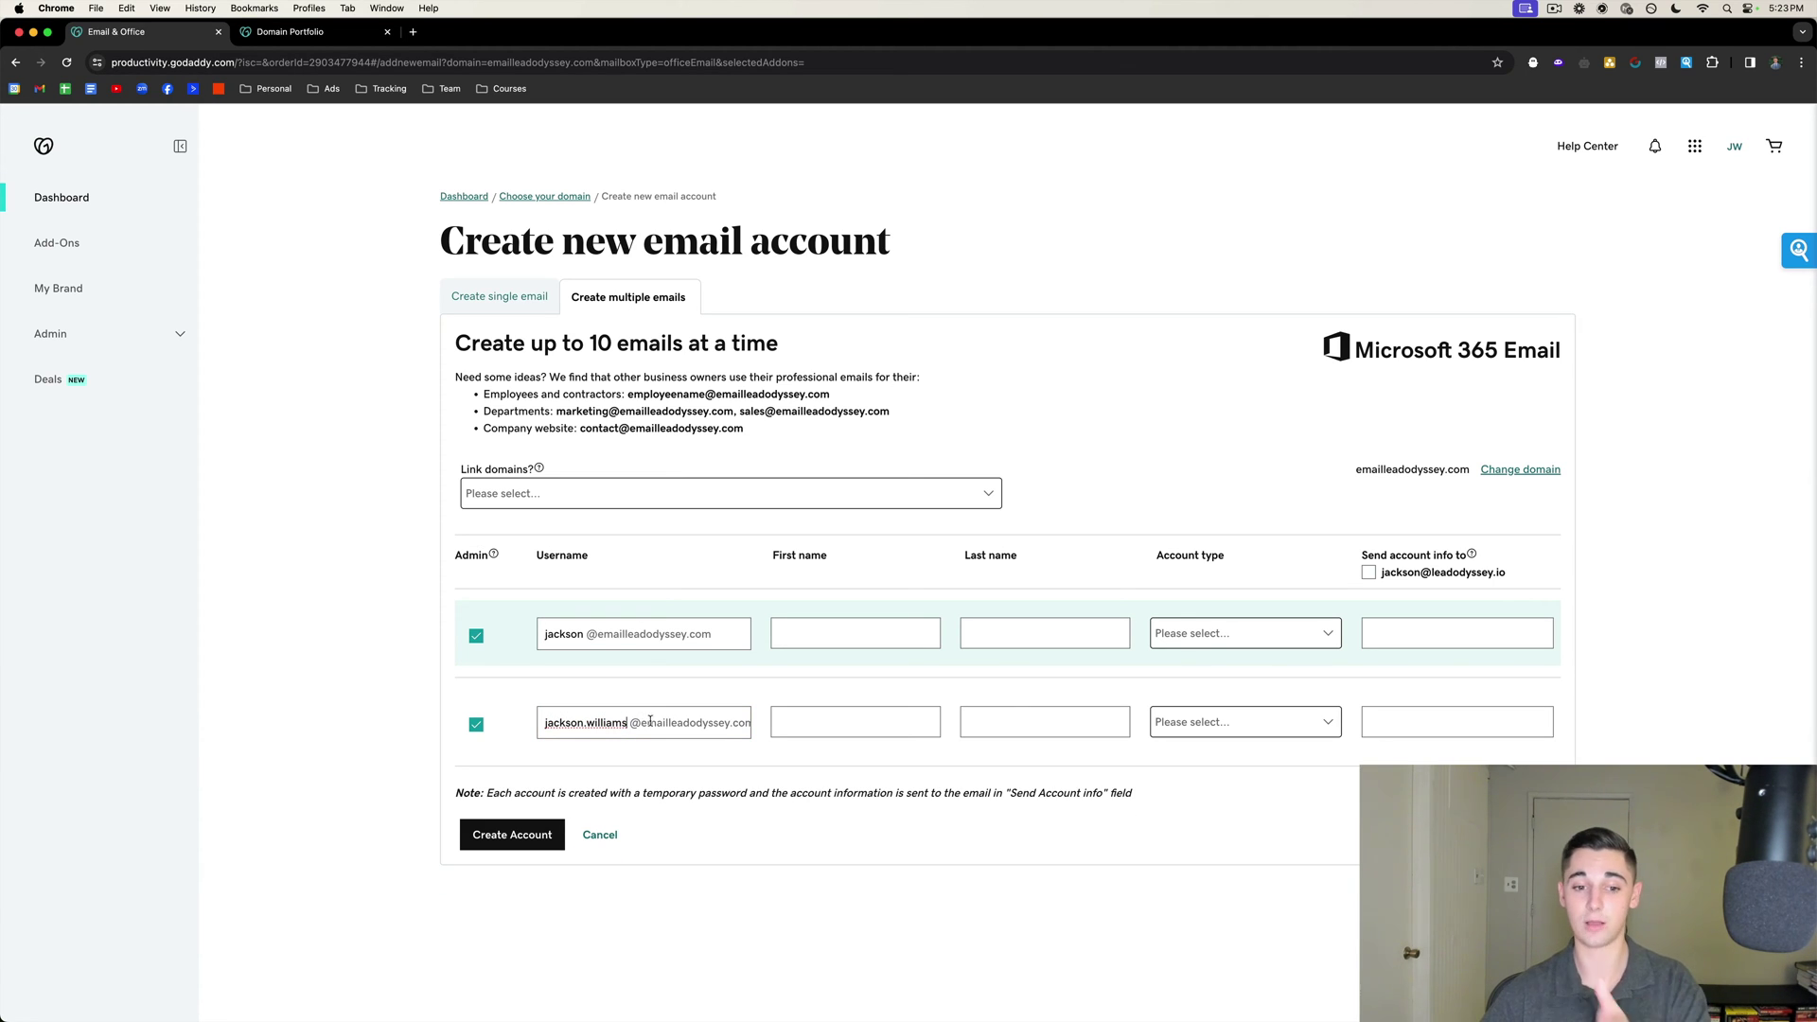
left_click_drag(626, 723, 587, 726)
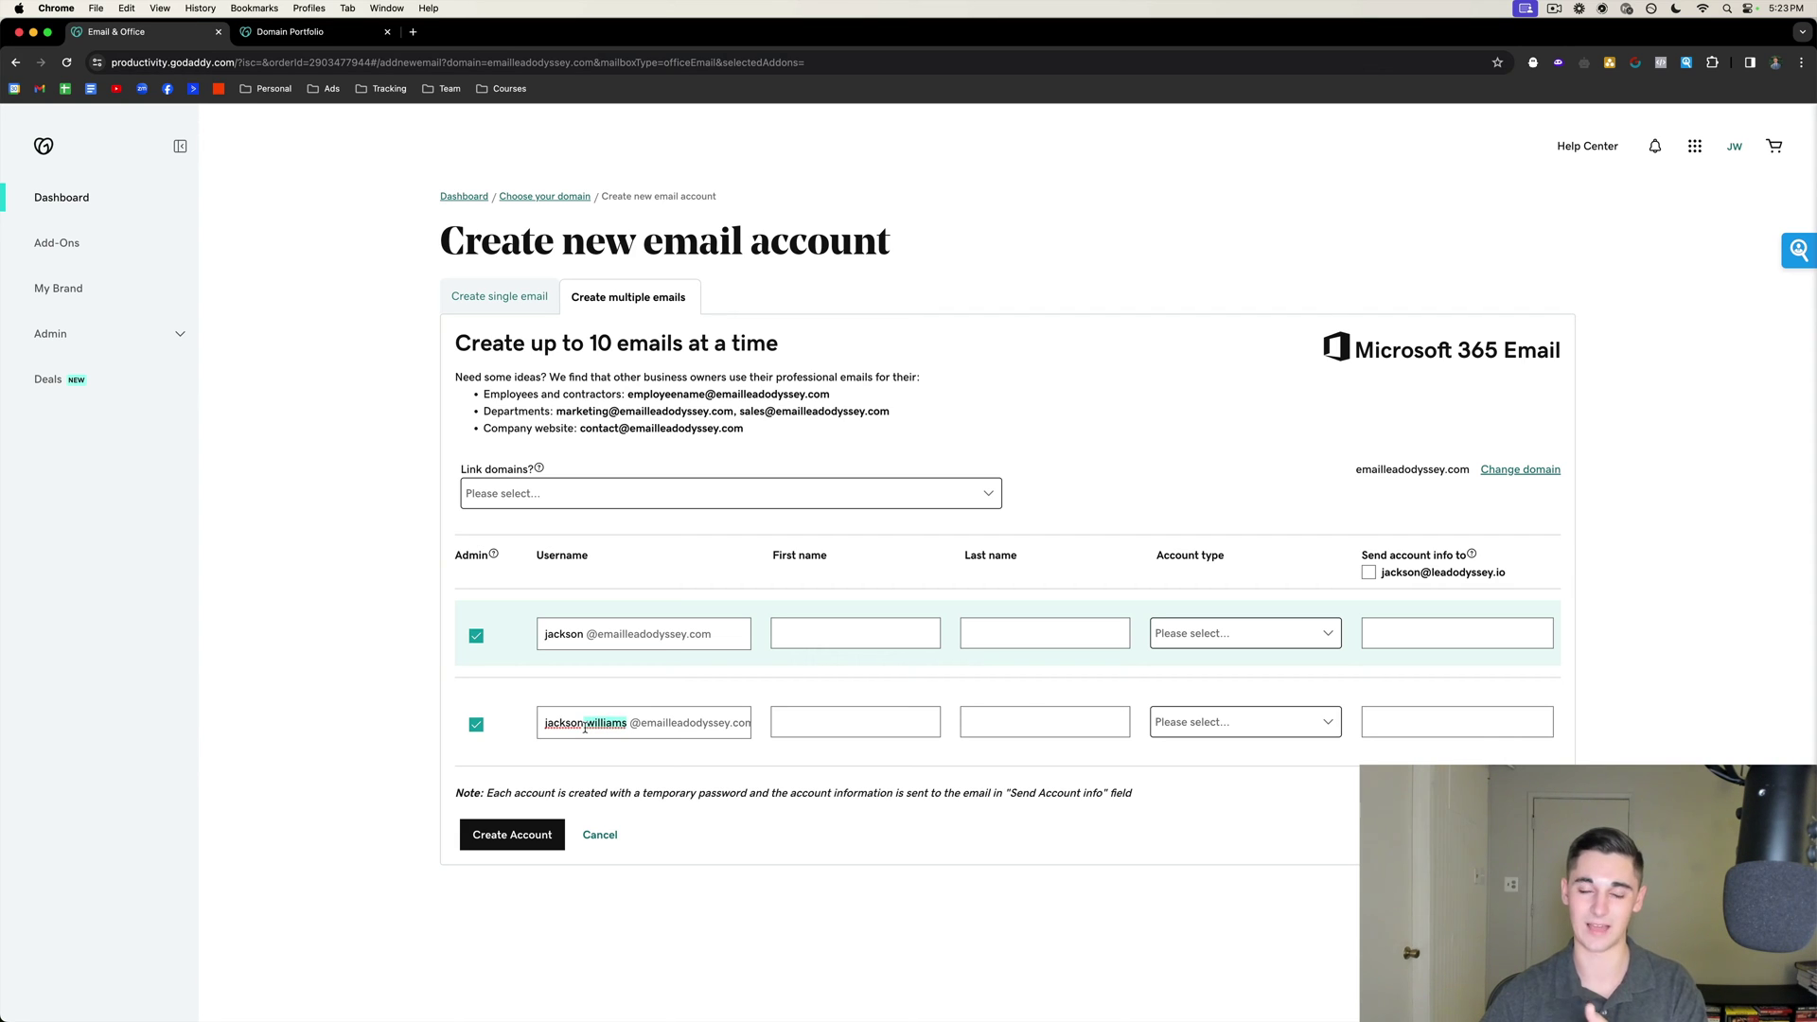
type("w")
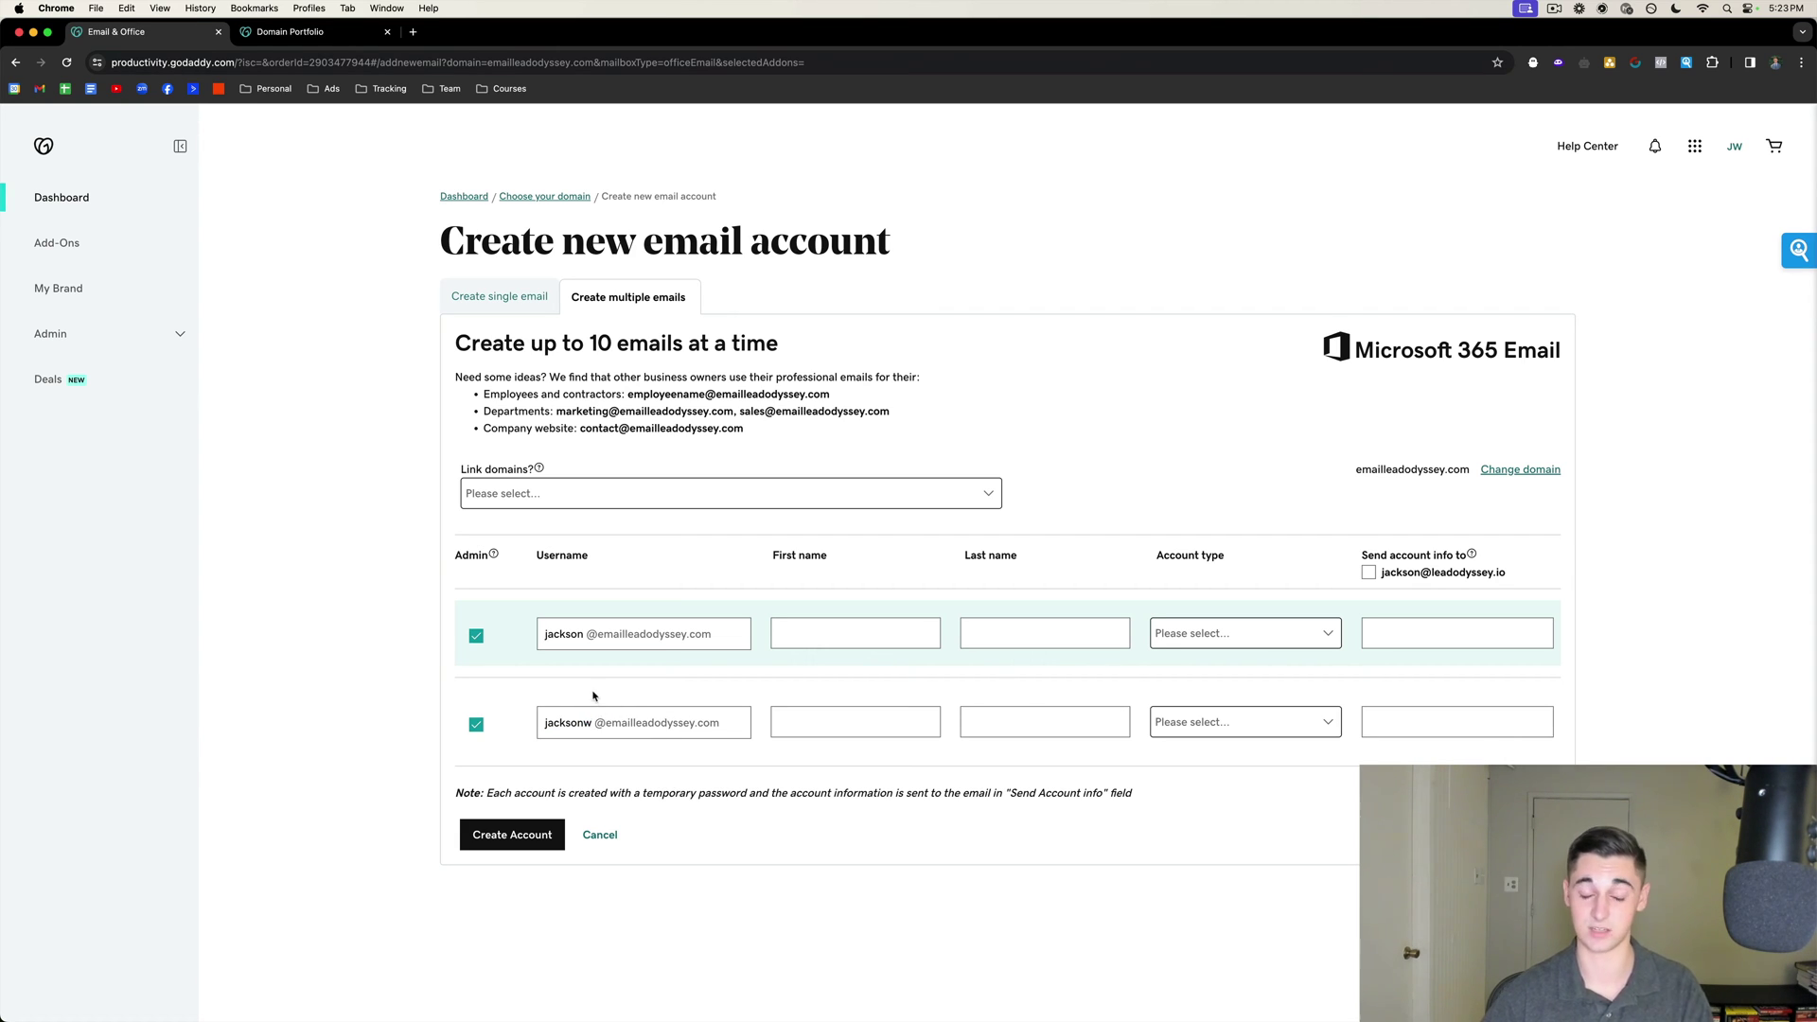
Fill in the same first and last name for both mailboxes.
left_click(814, 633)
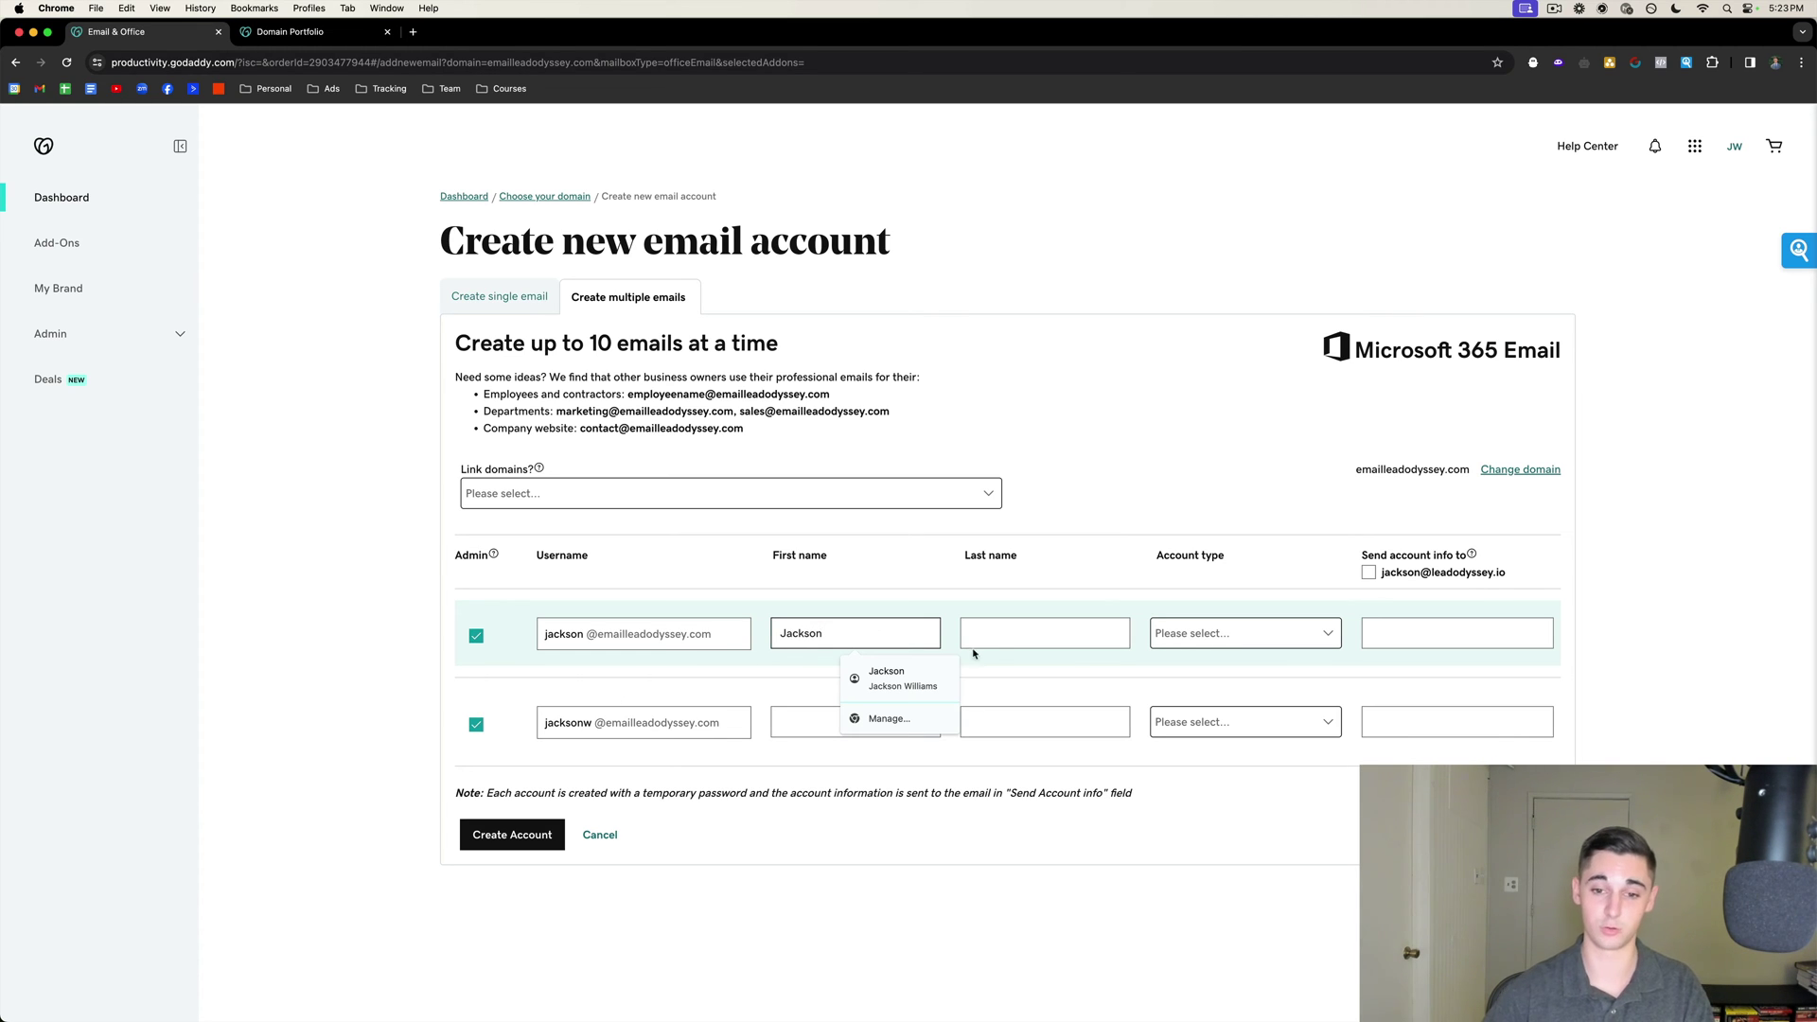
left_click(1044, 633)
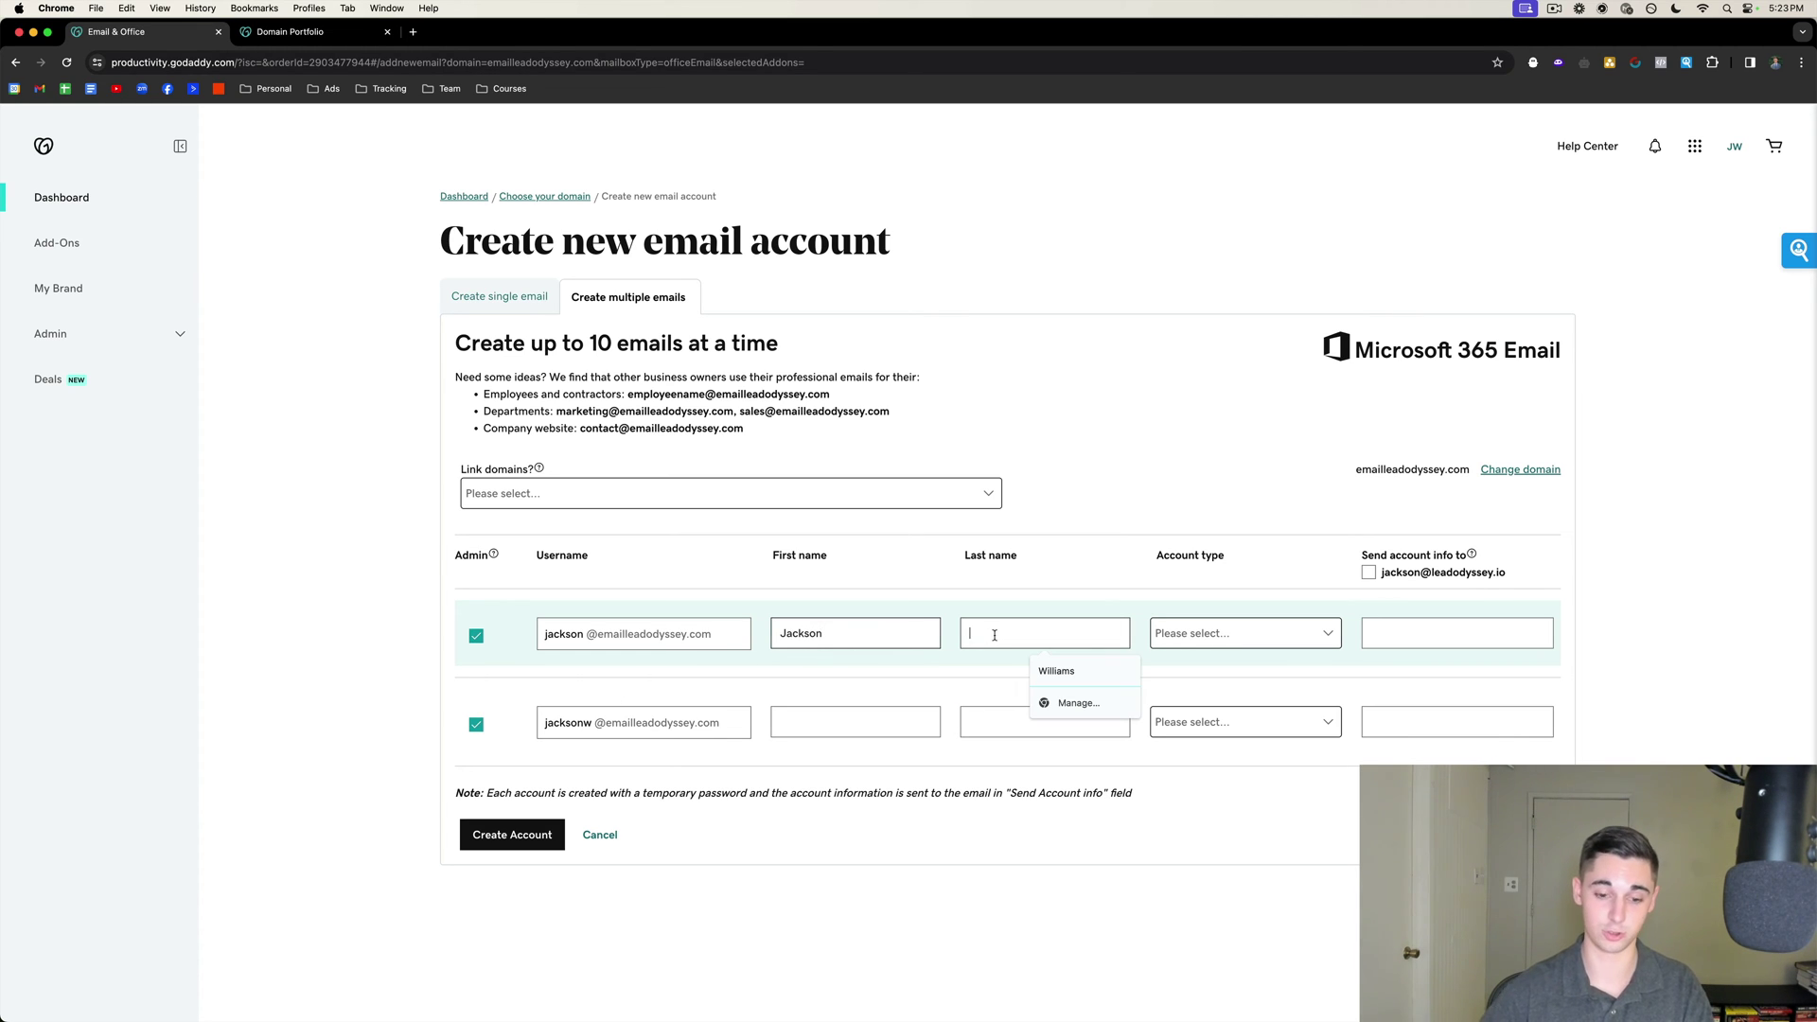
key("shift+Tab")
key("super+c")
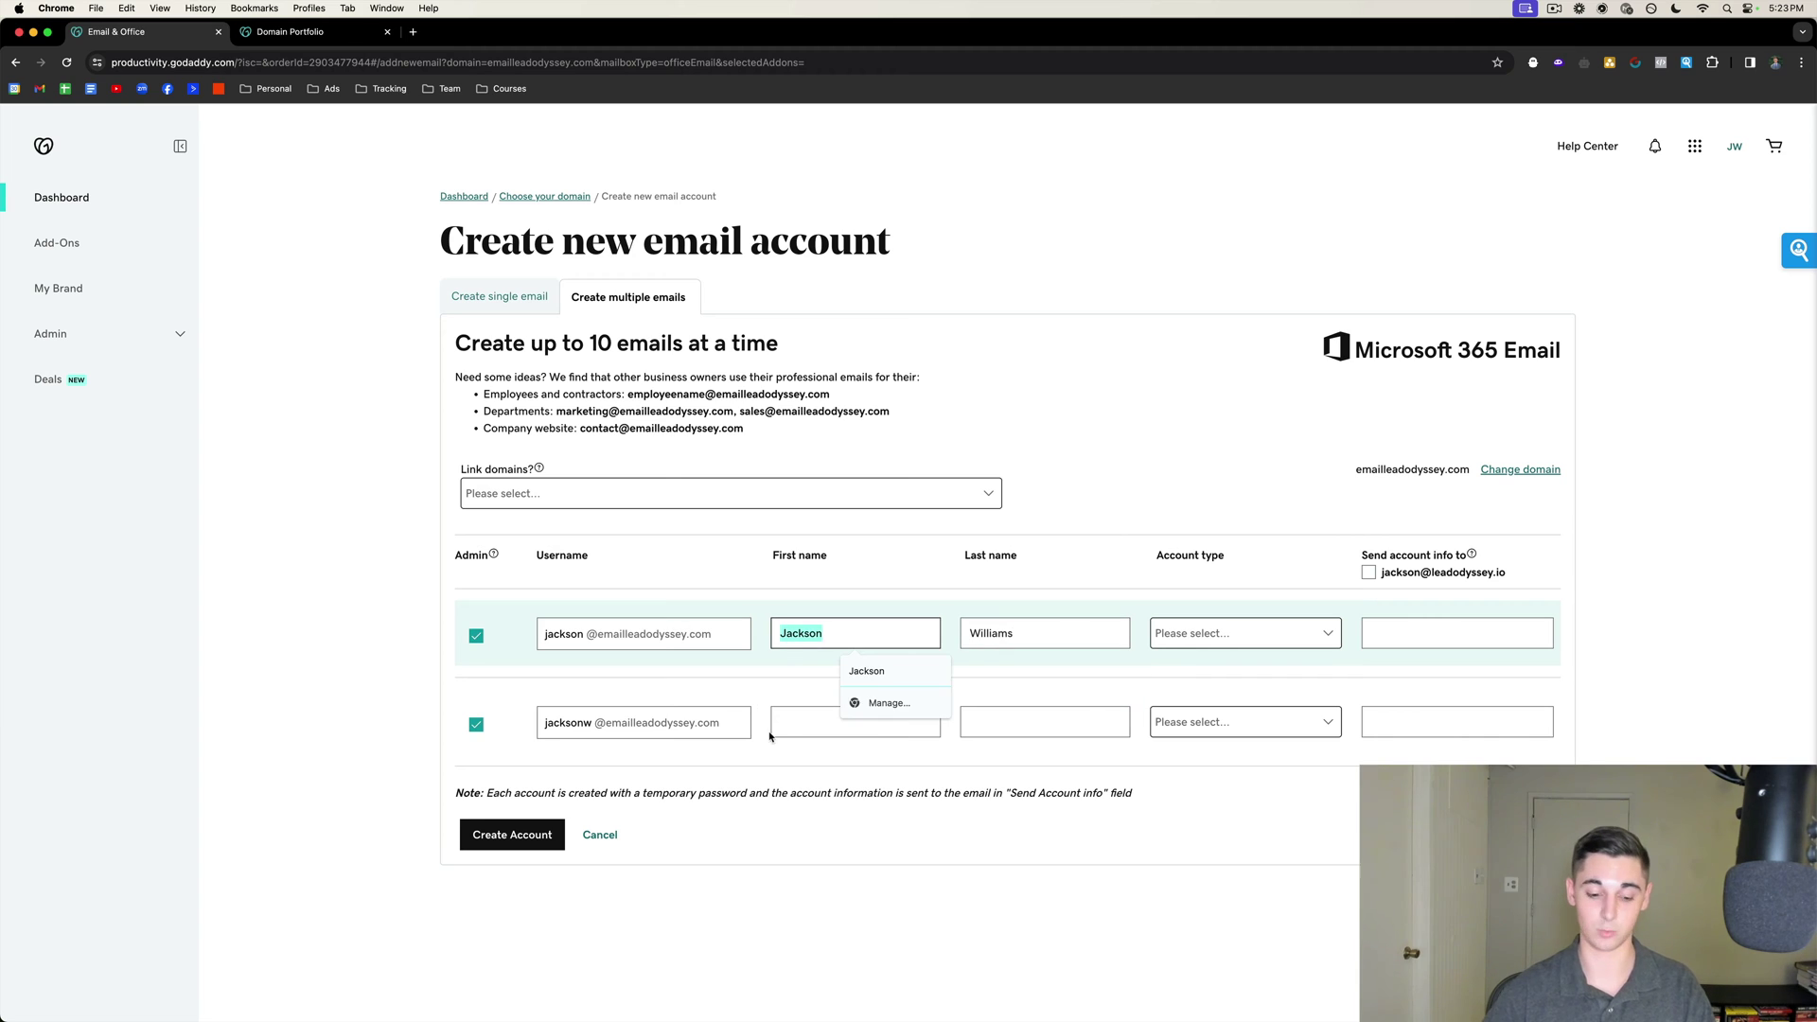
left_click(786, 731)
key("super+v")
left_click(1053, 633)
key("super+a")
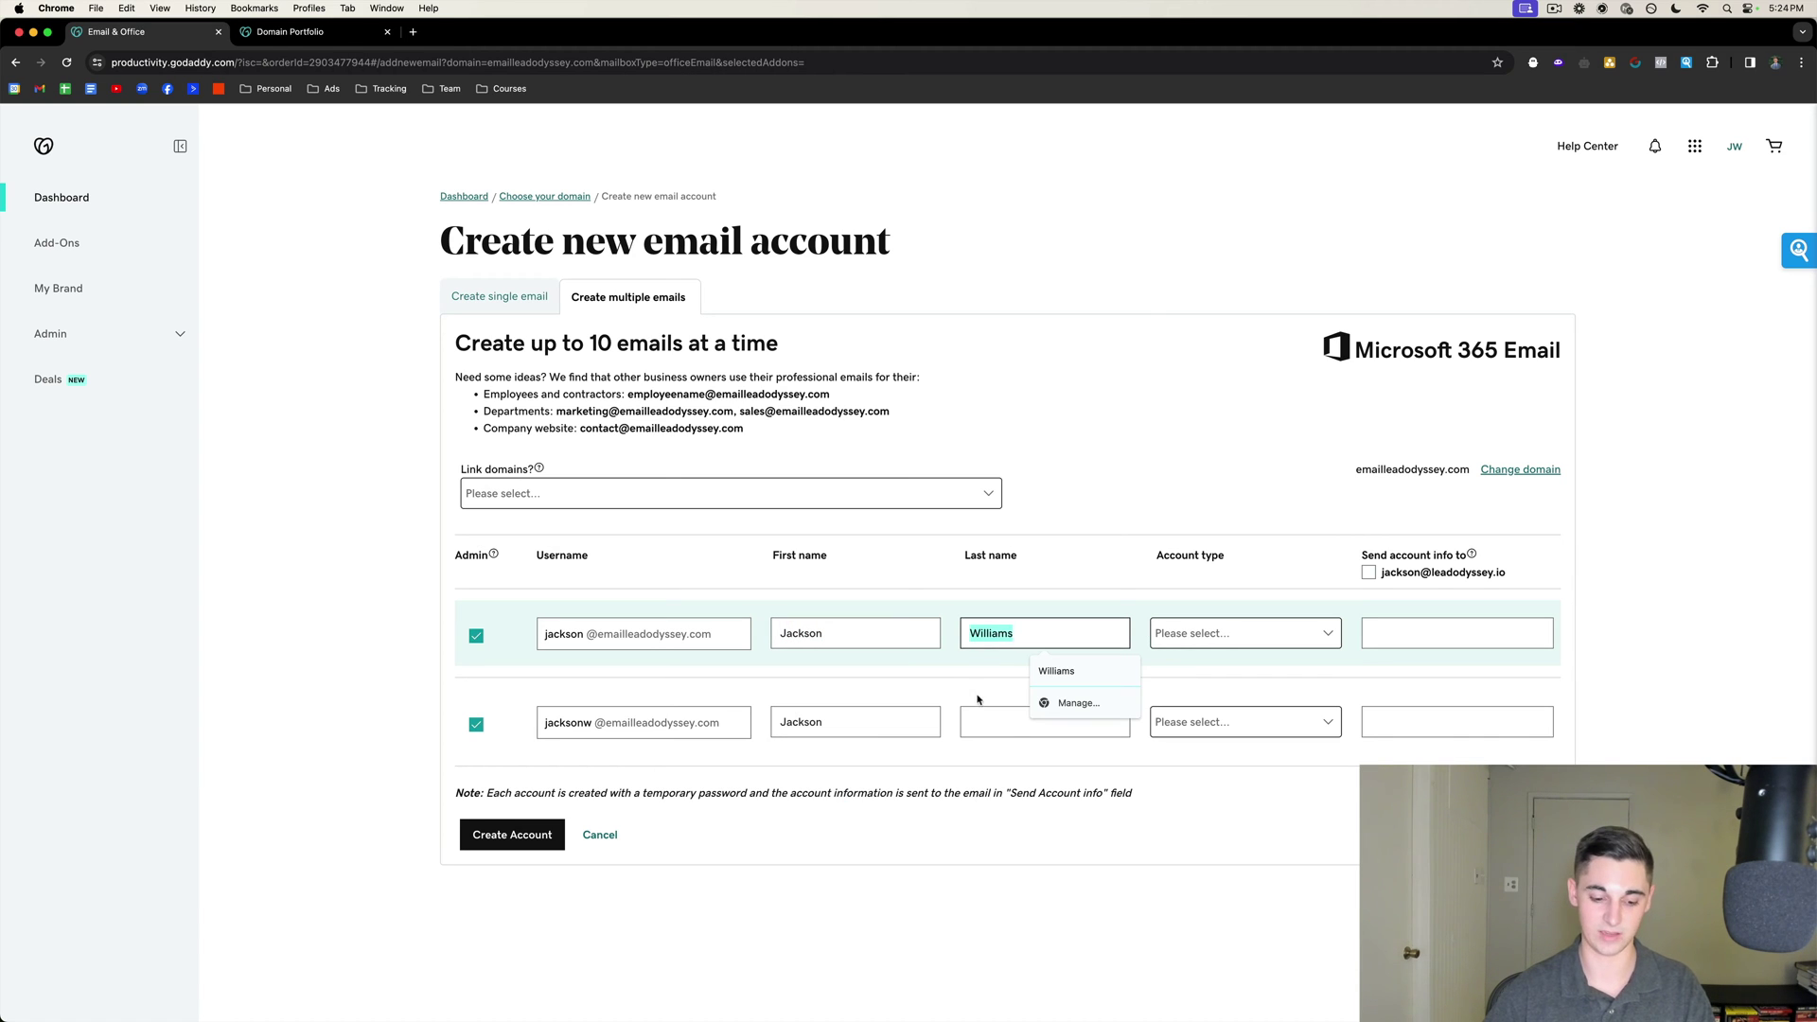
key("super+c")
left_click(980, 725)
key("super+v")
Set both mailboxes' account type to an Email Essentials plan.
left_click(1225, 633)
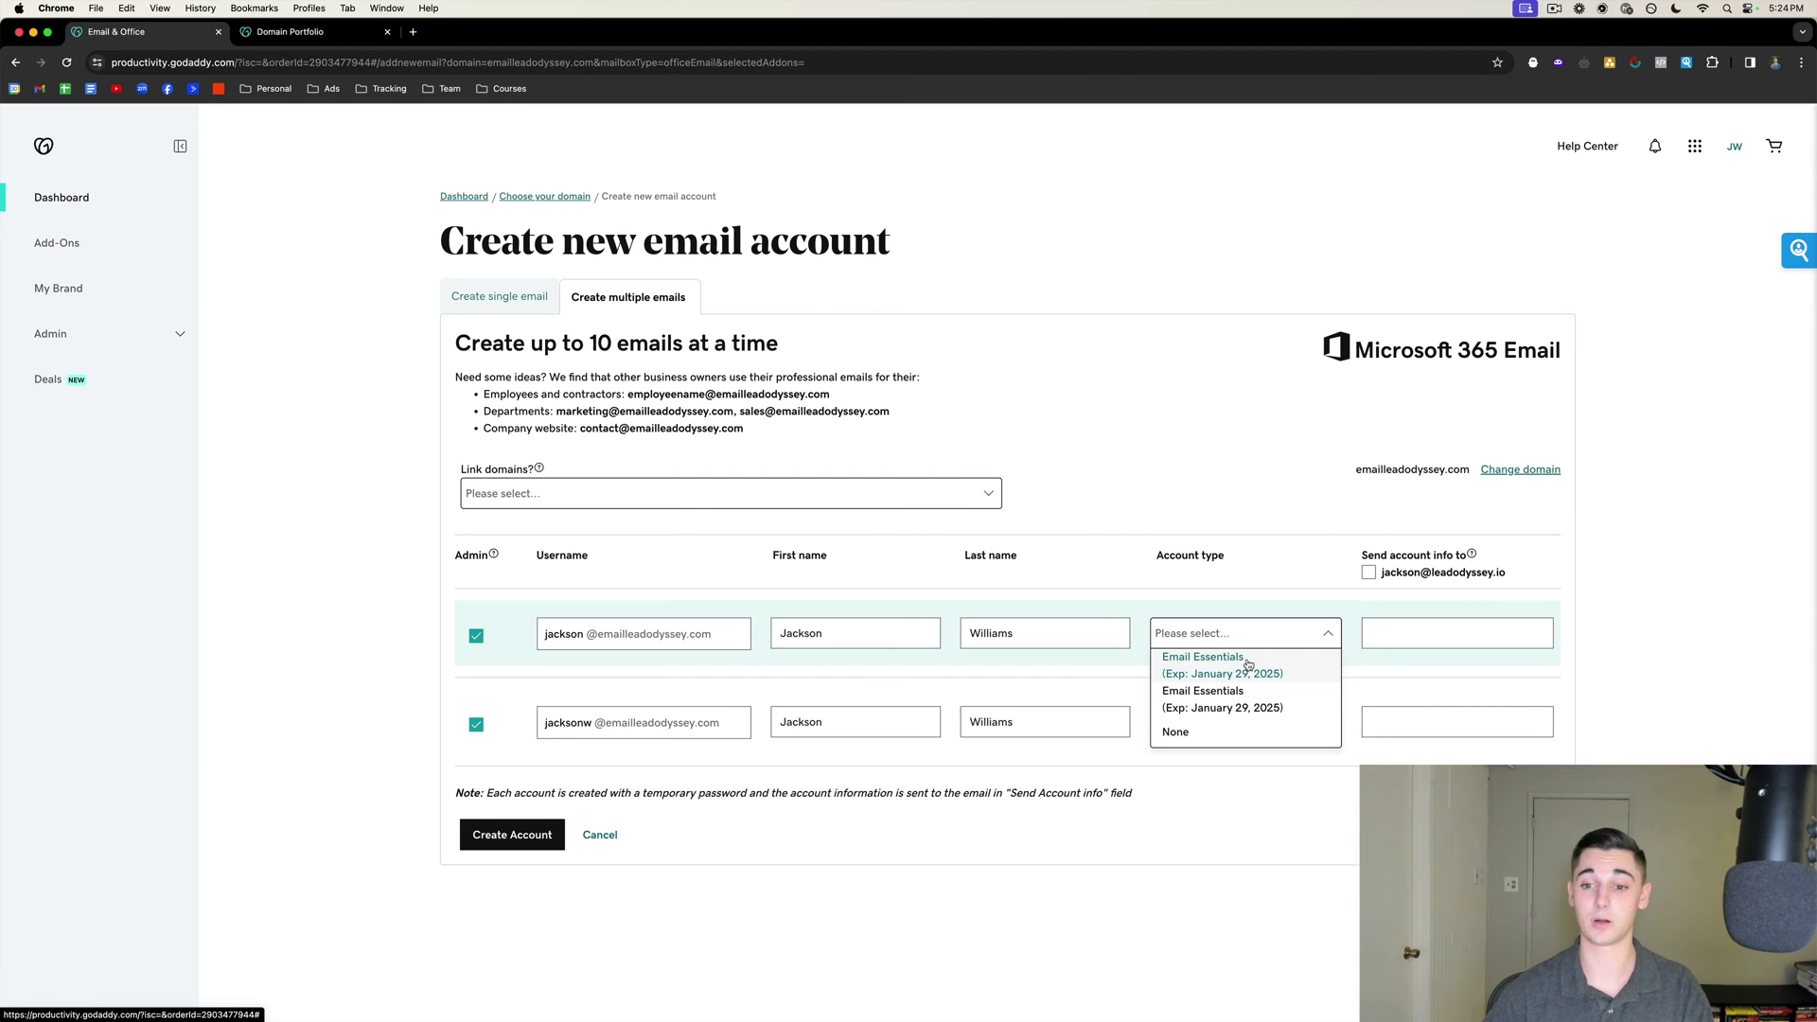
left_click(1193, 671)
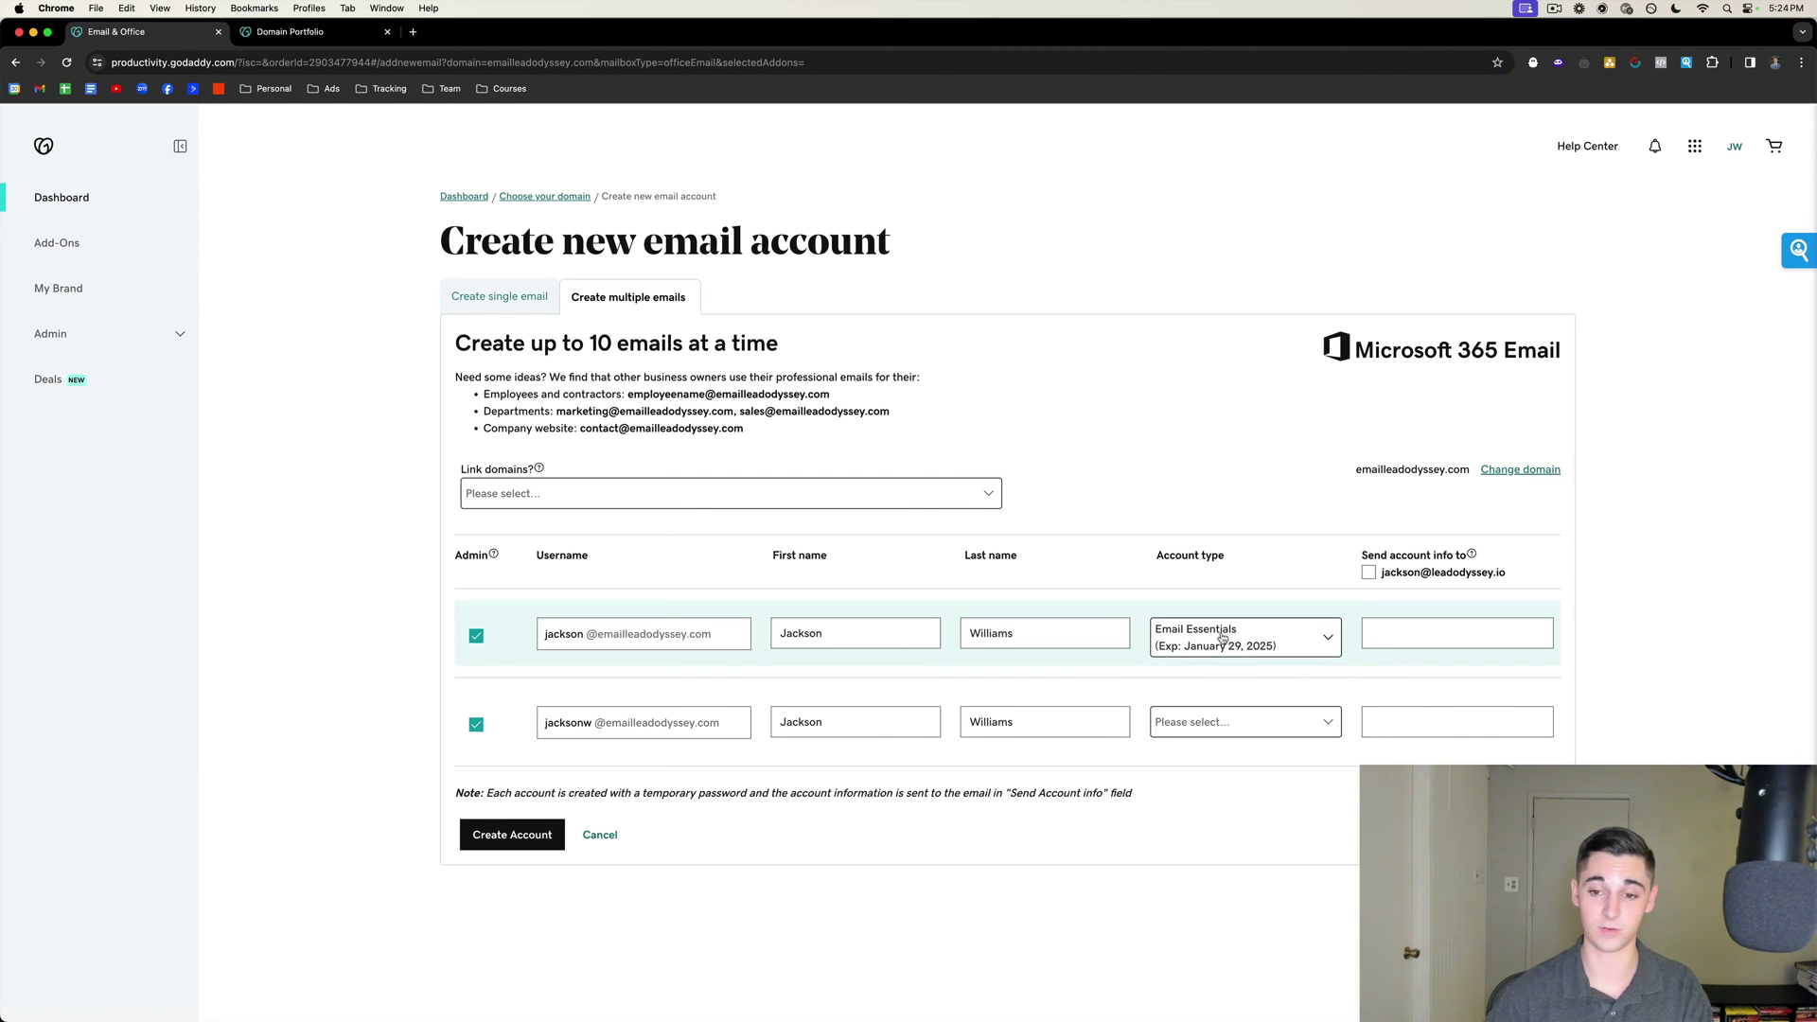
left_click(1198, 722)
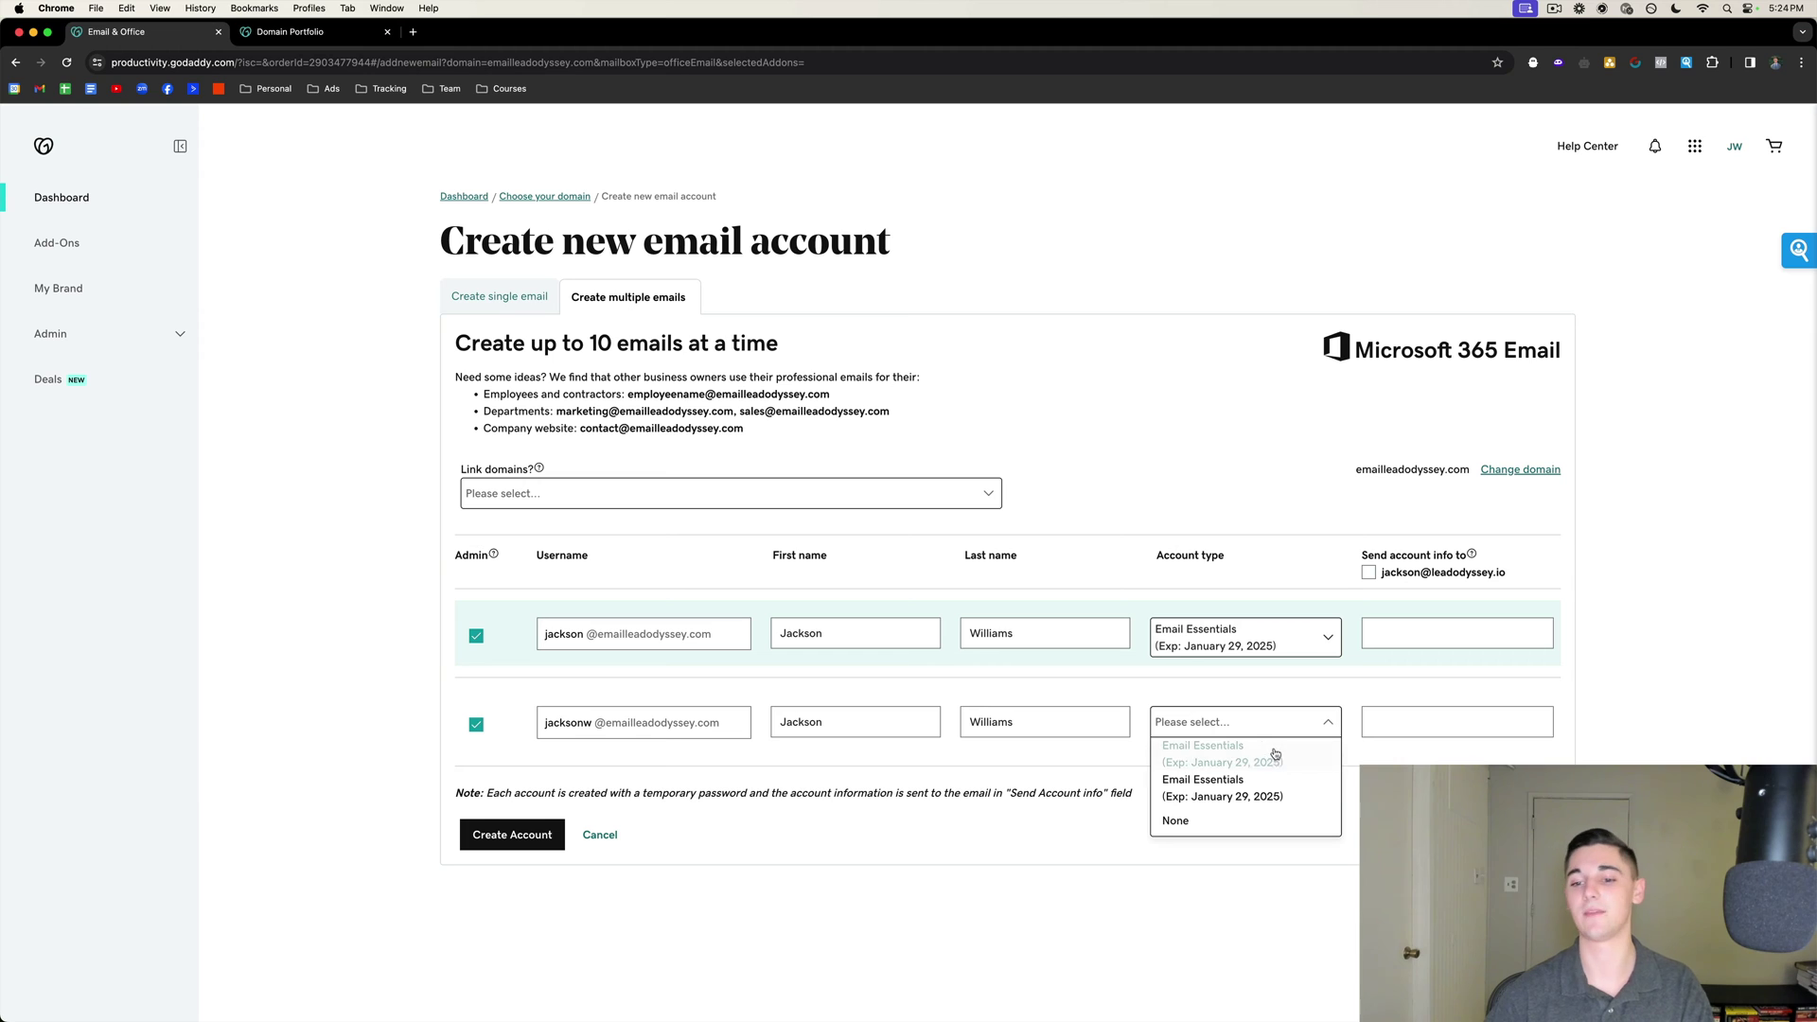
left_click(1221, 798)
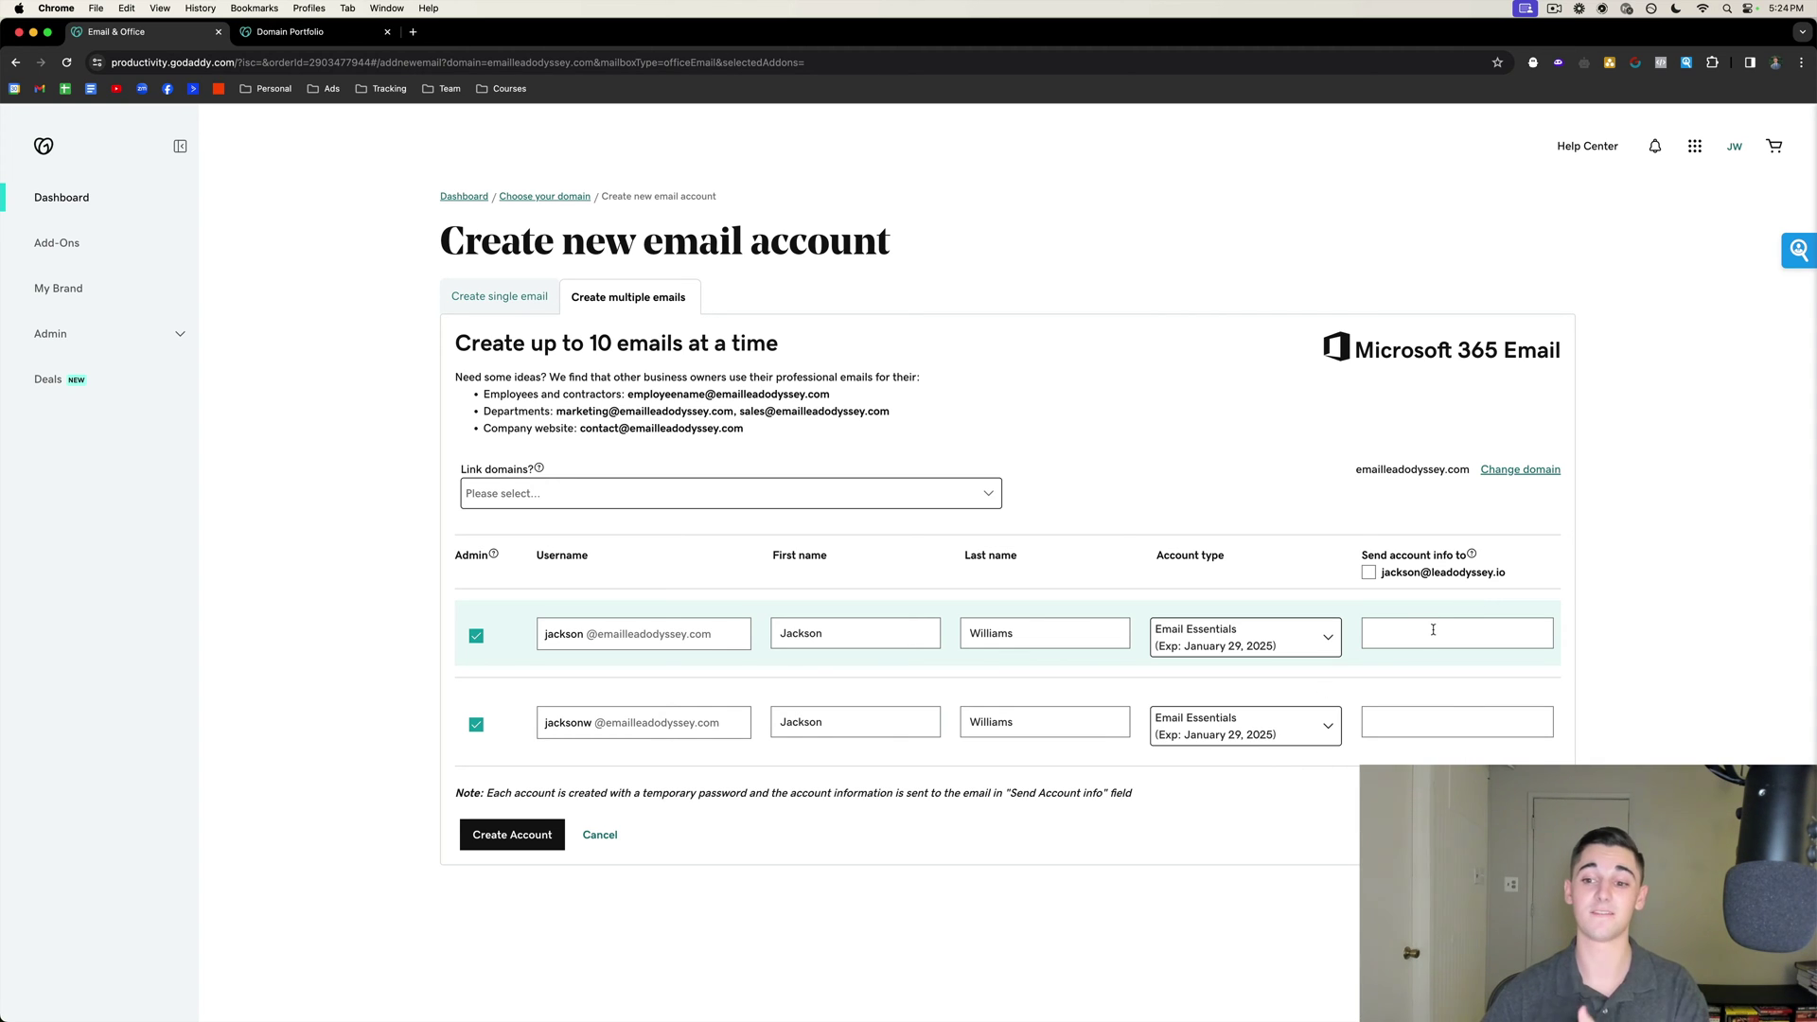
Enable Send account info and set Link domains to Do not share.
left_click(1369, 572)
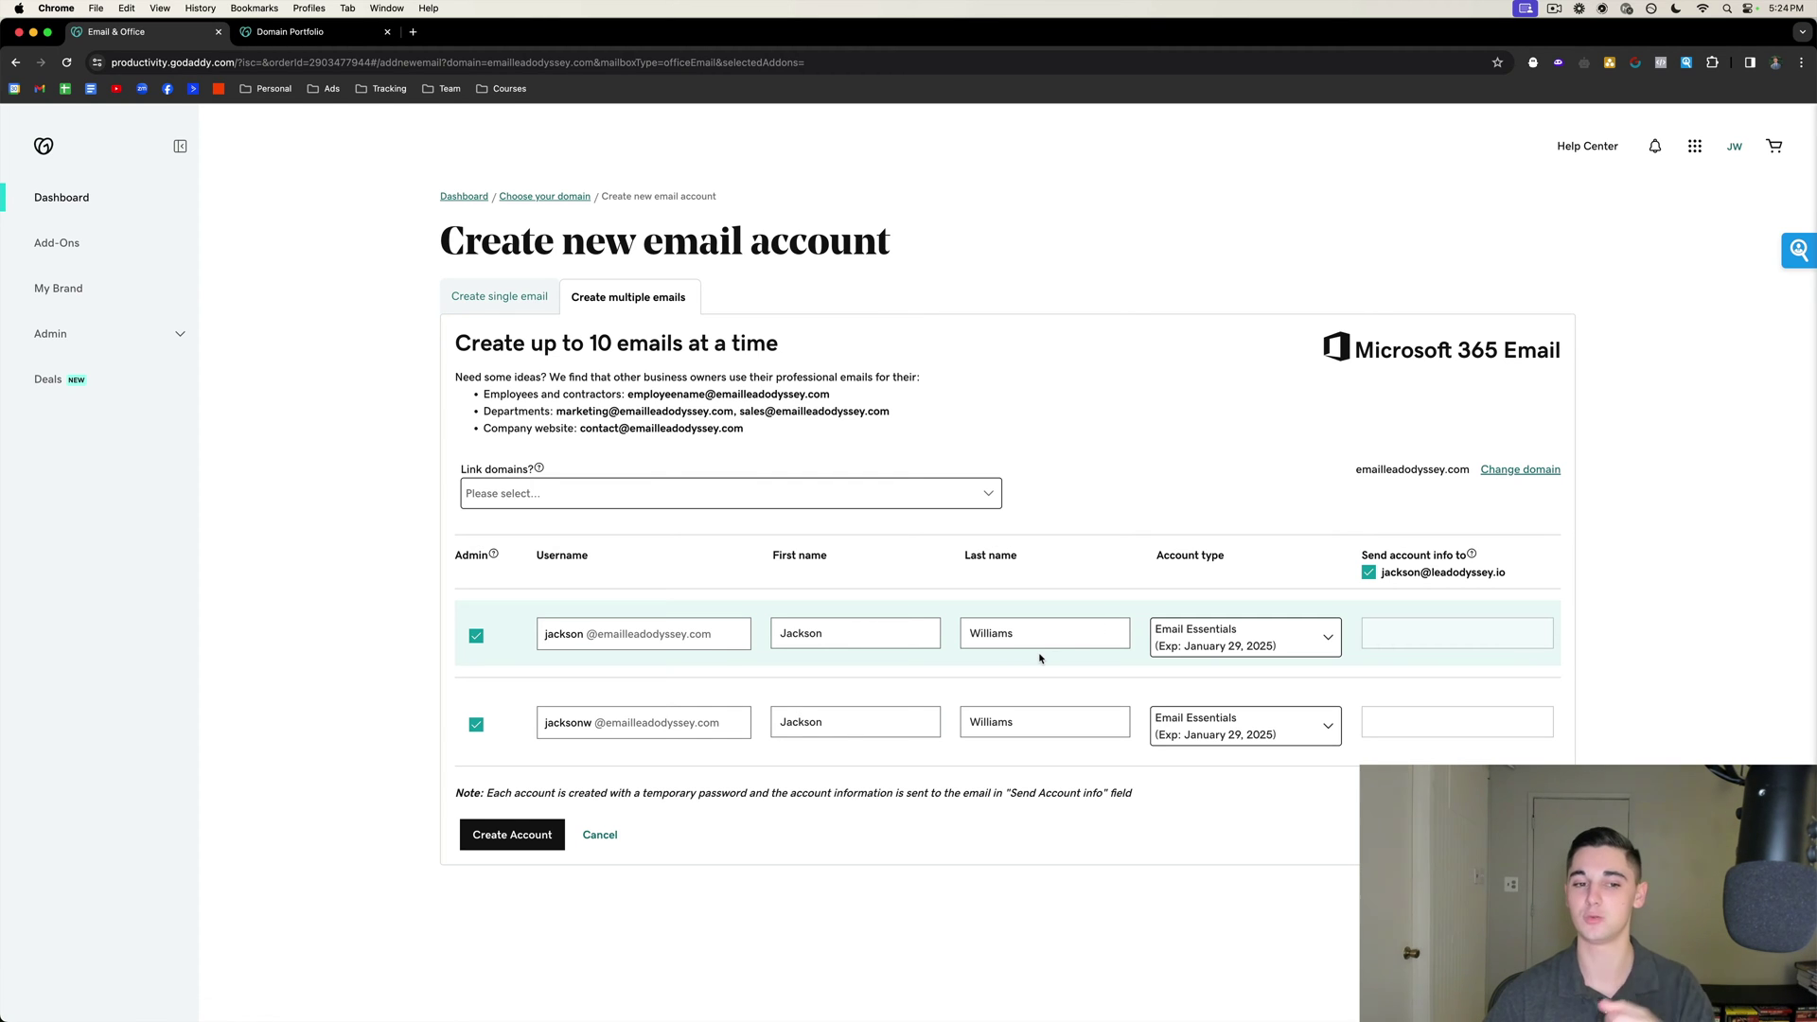
left_click(560, 498)
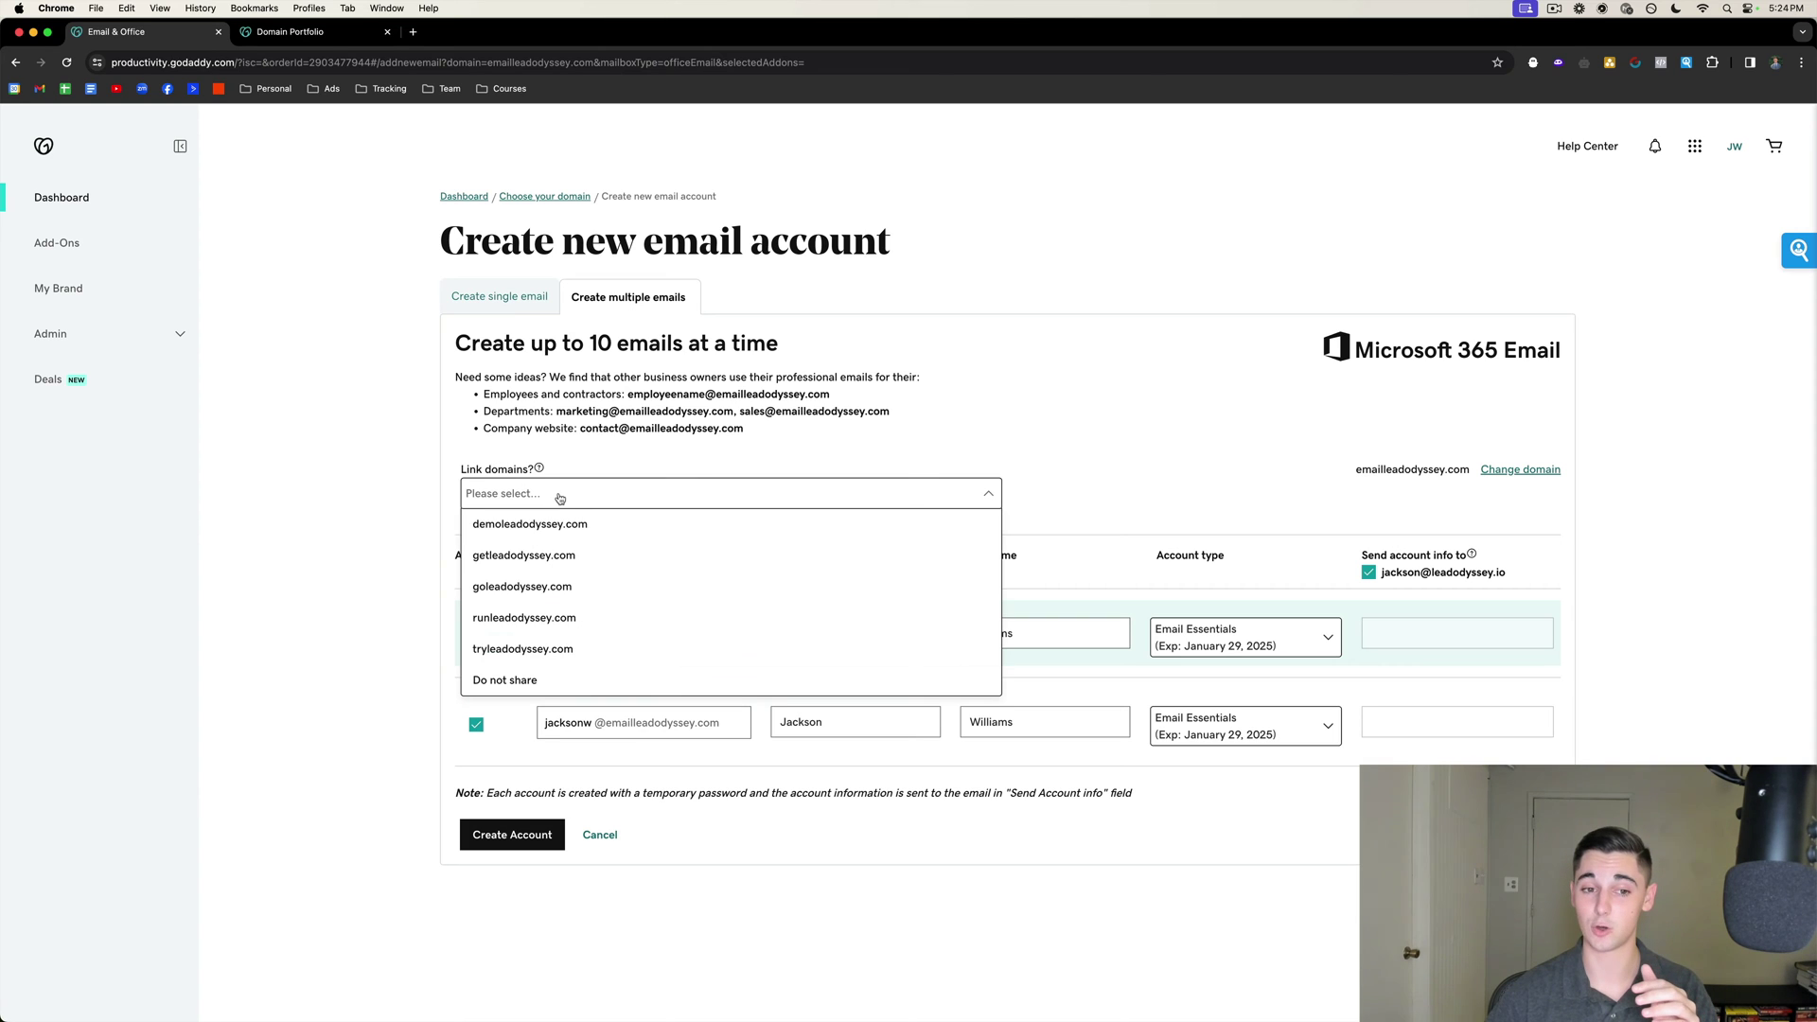
left_click(513, 679)
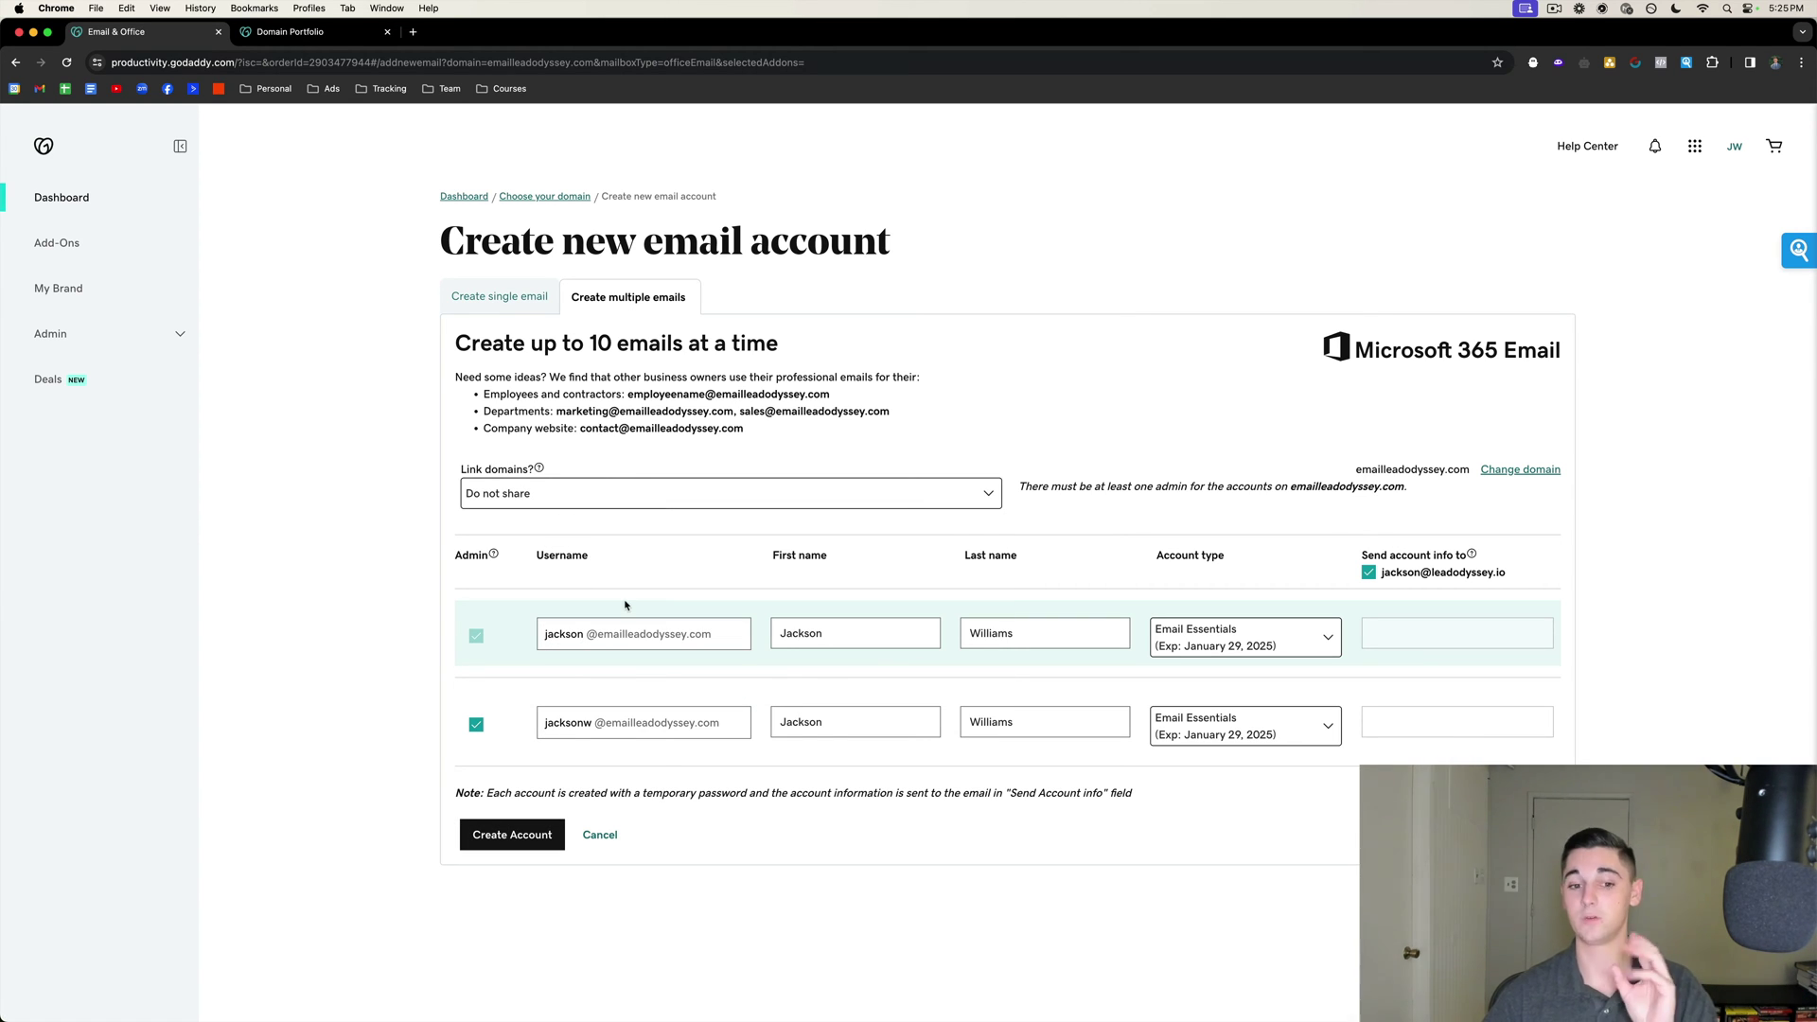
Create both accounts and review the new mailboxes in the Email & Office Users list.
left_click(511, 838)
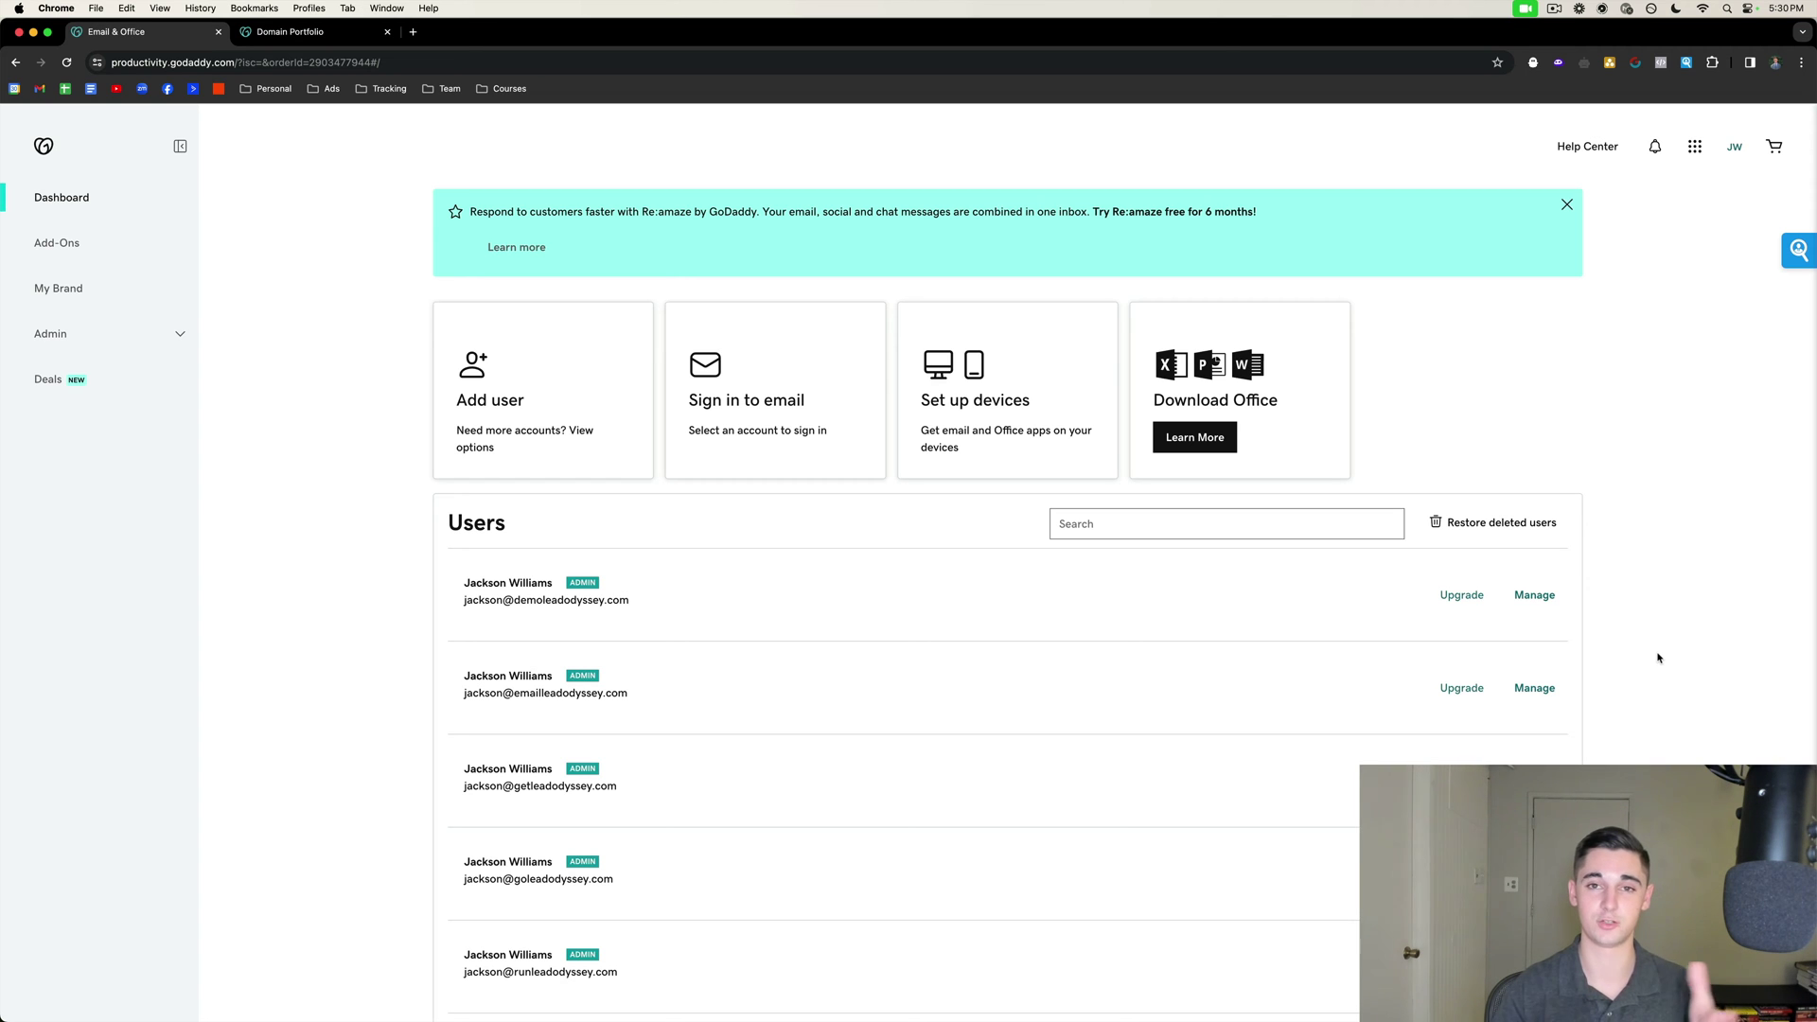
scroll(1656, 644, "down", 4)
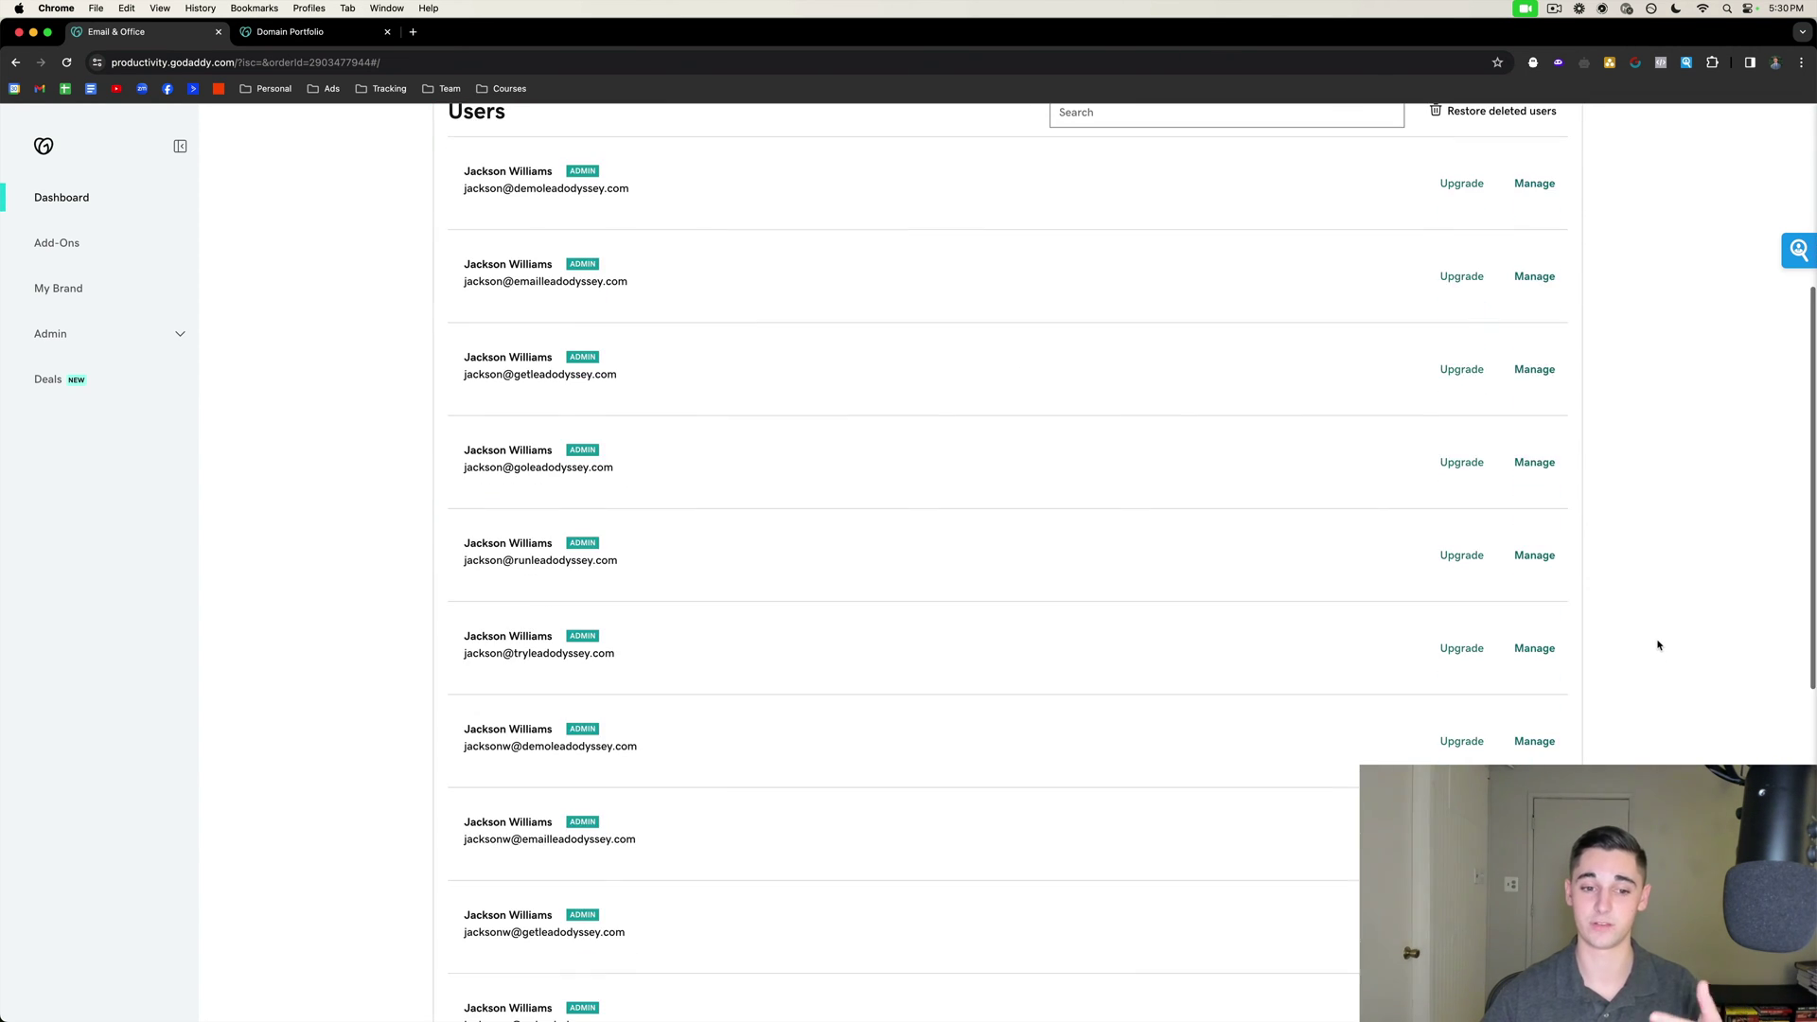
scroll(1656, 643, "up", 2)
scroll(1658, 644, "up", 3)
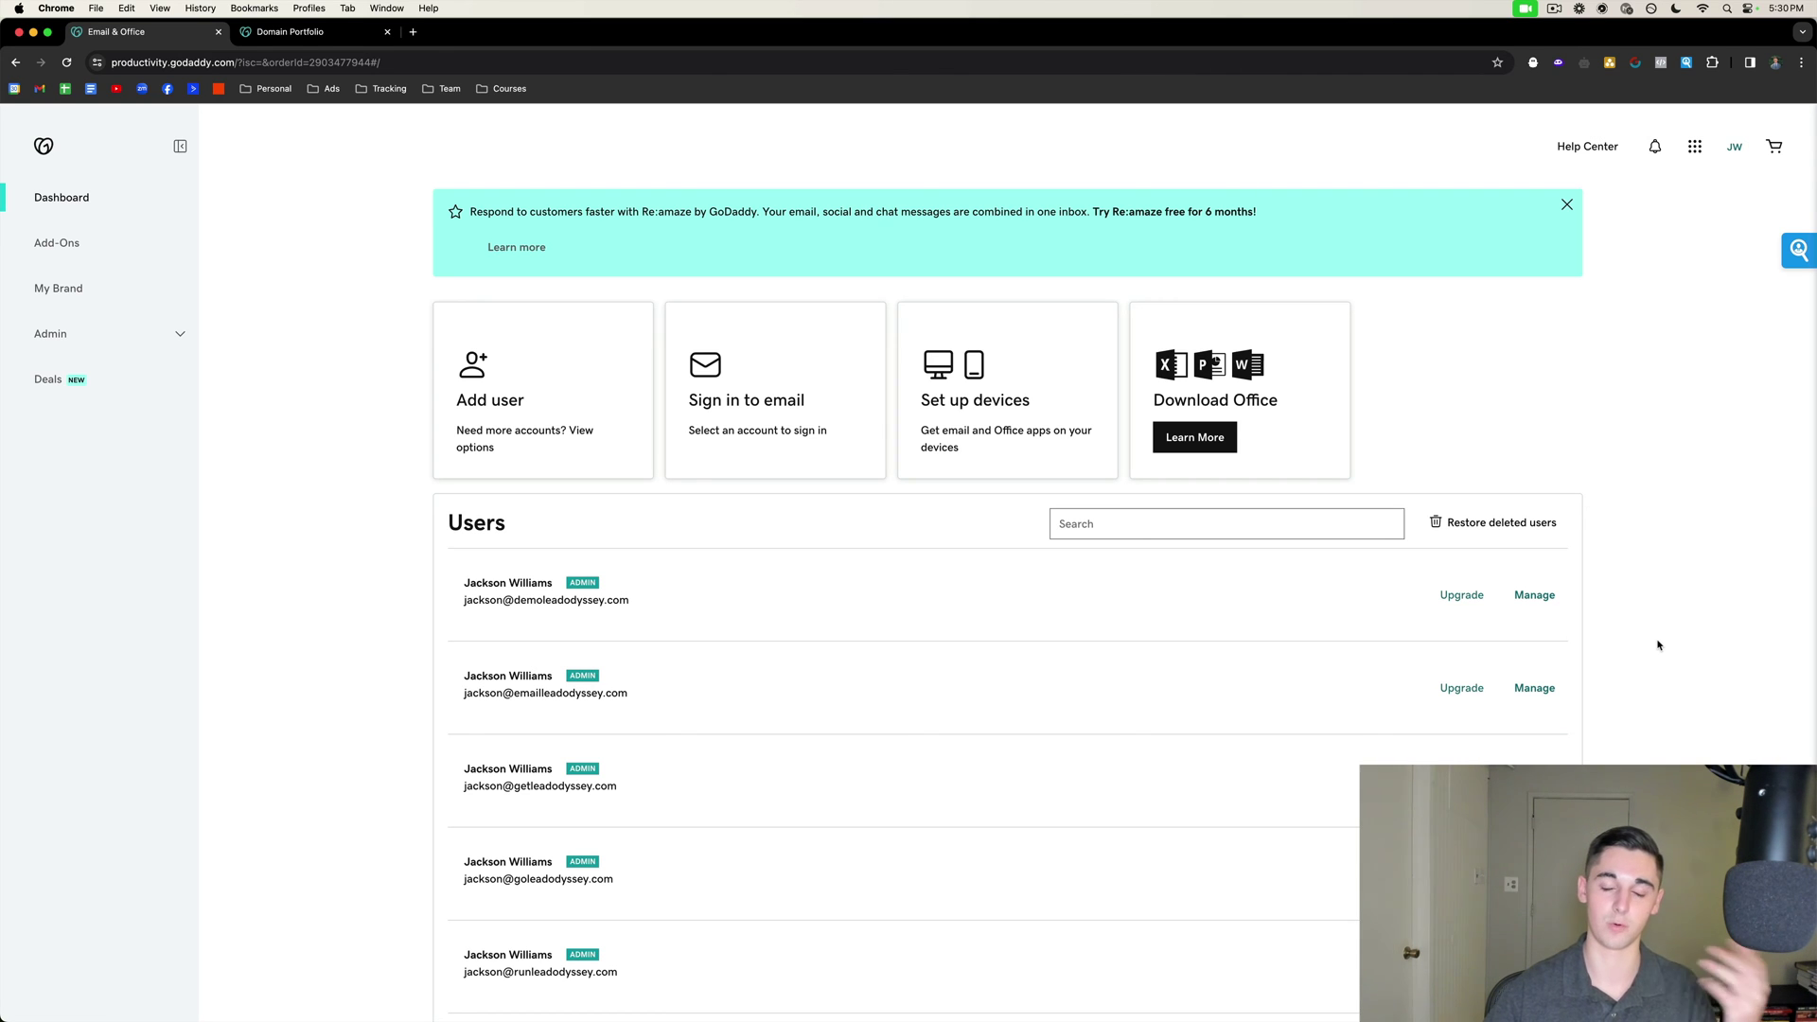
scroll(1302, 736, "down", 2)
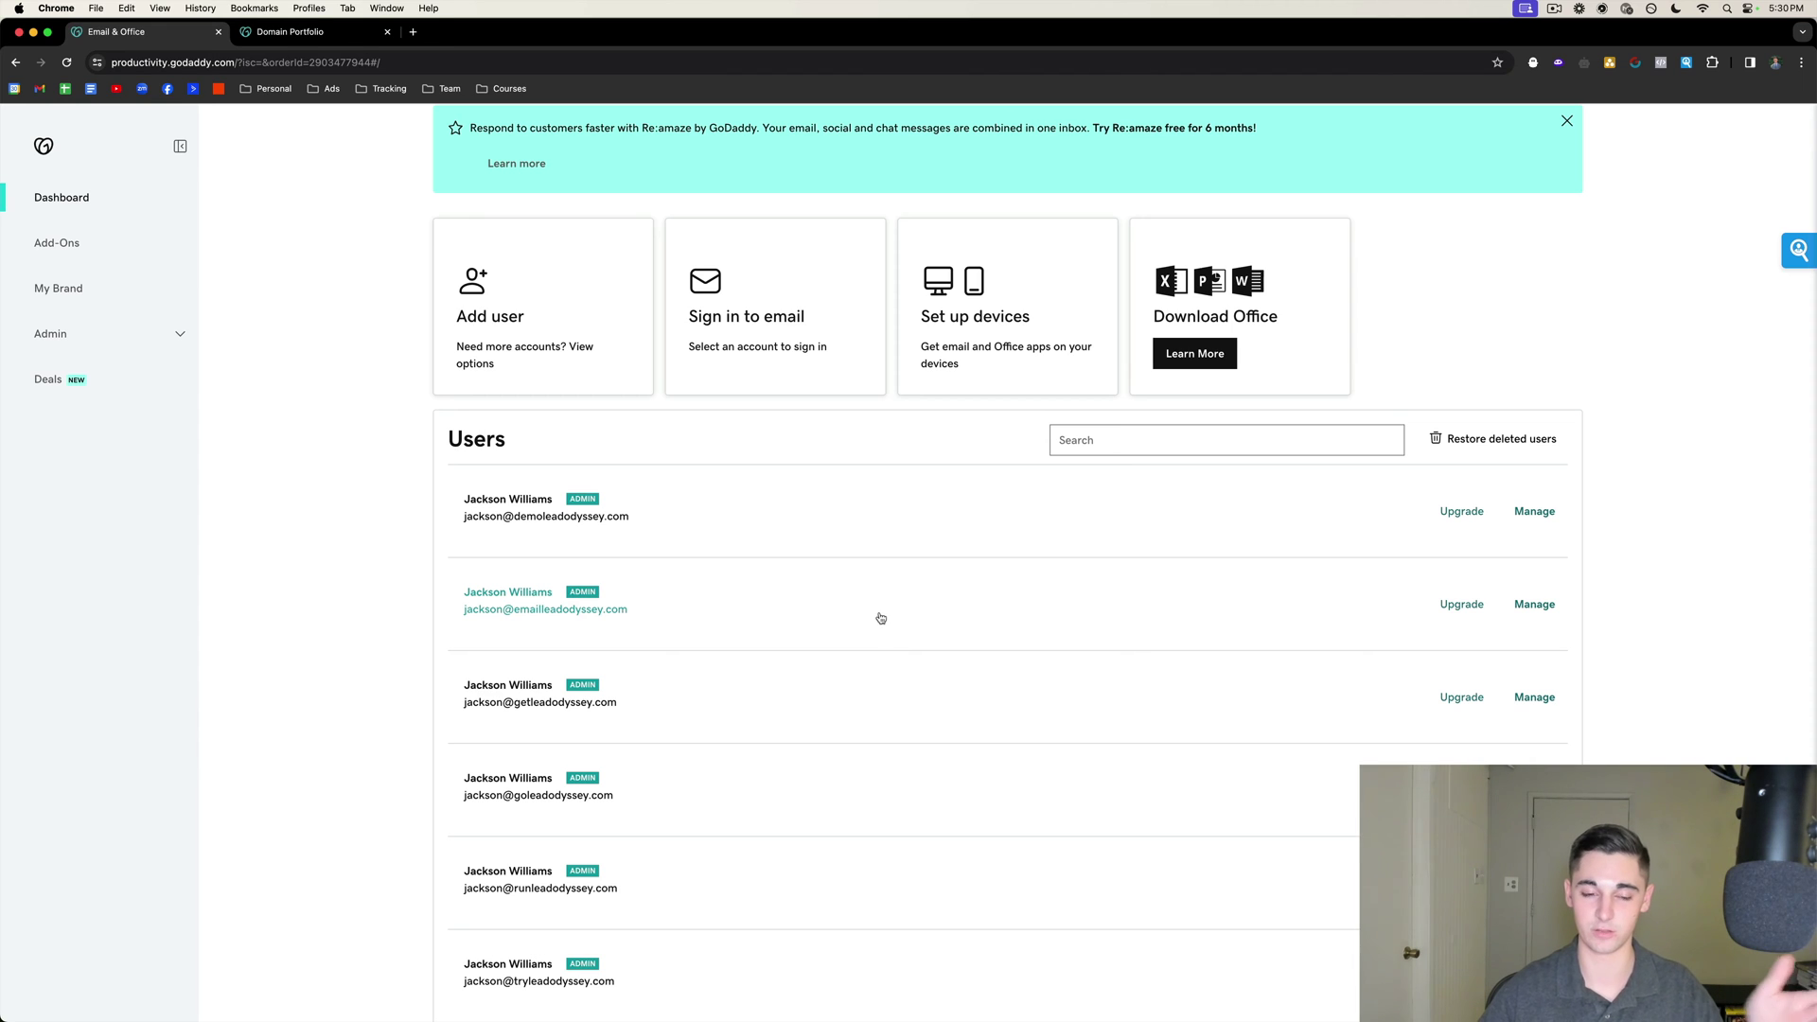
scroll(880, 617, "down", 1)
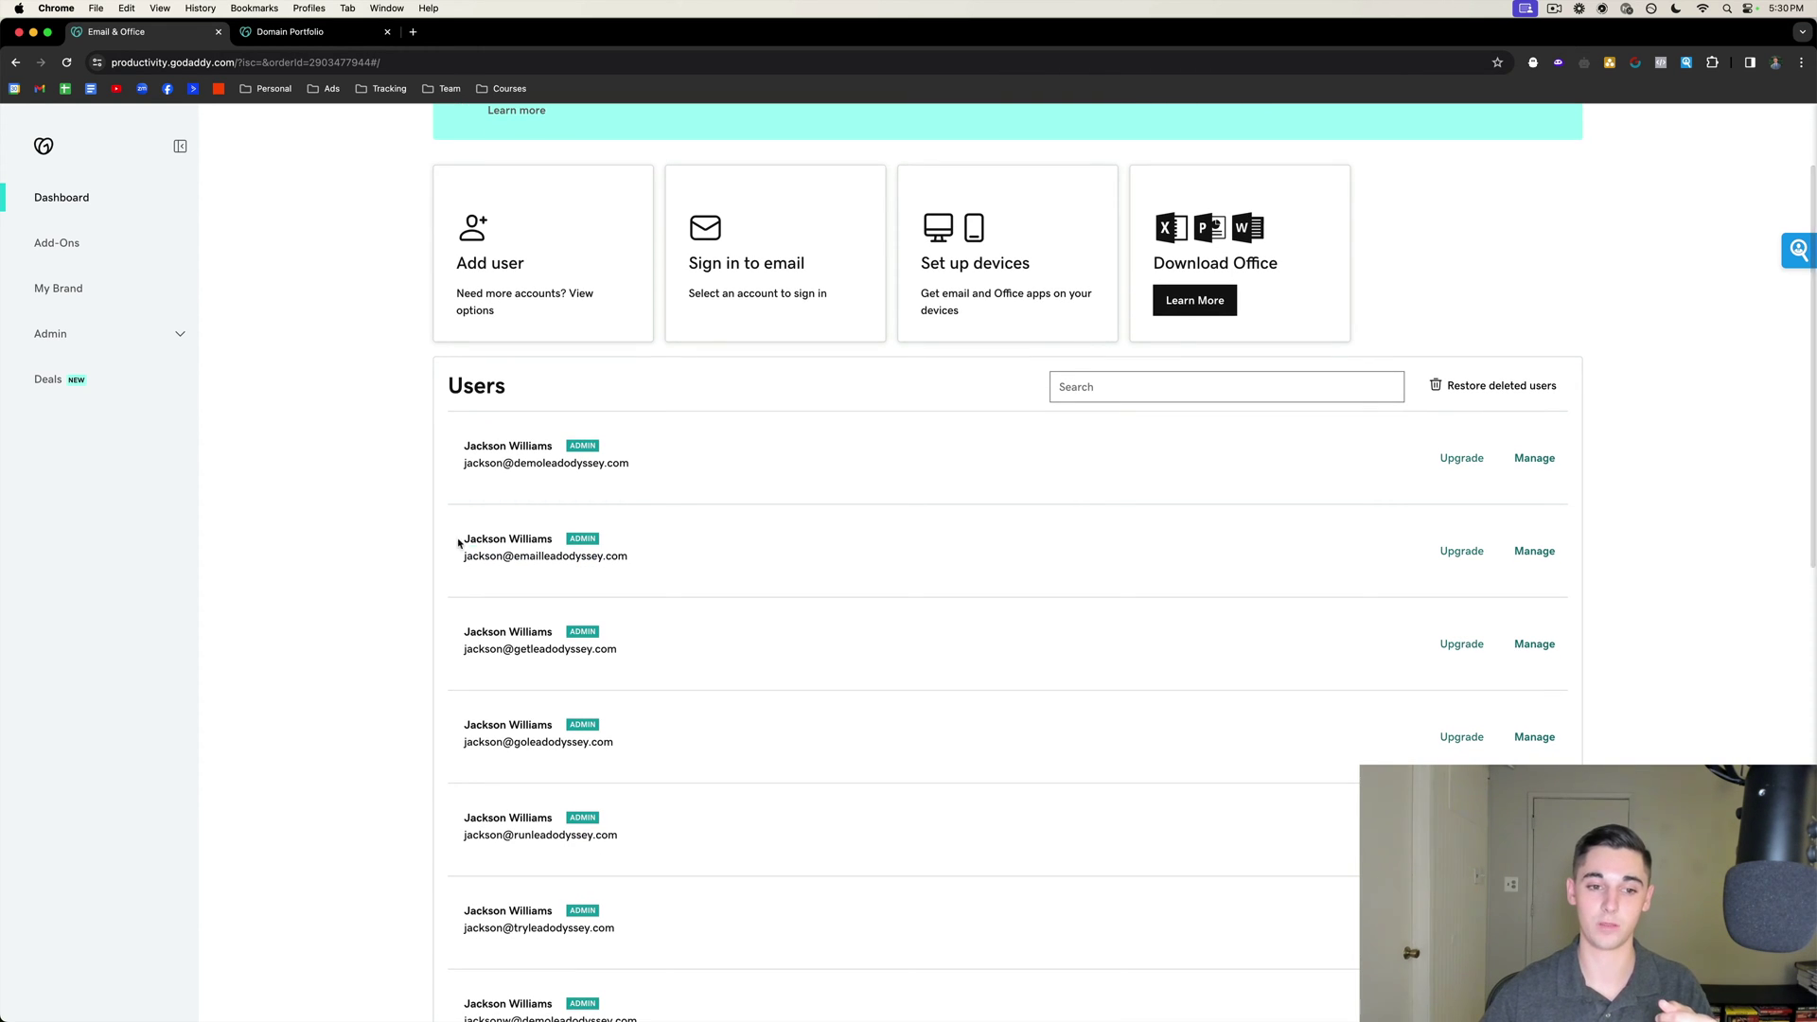
left_click_drag(461, 538, 554, 541)
Enable SMTP Authentication in the first mailbox's Advanced Settings, then open the Recheck DNS dialog.
left_click(539, 526)
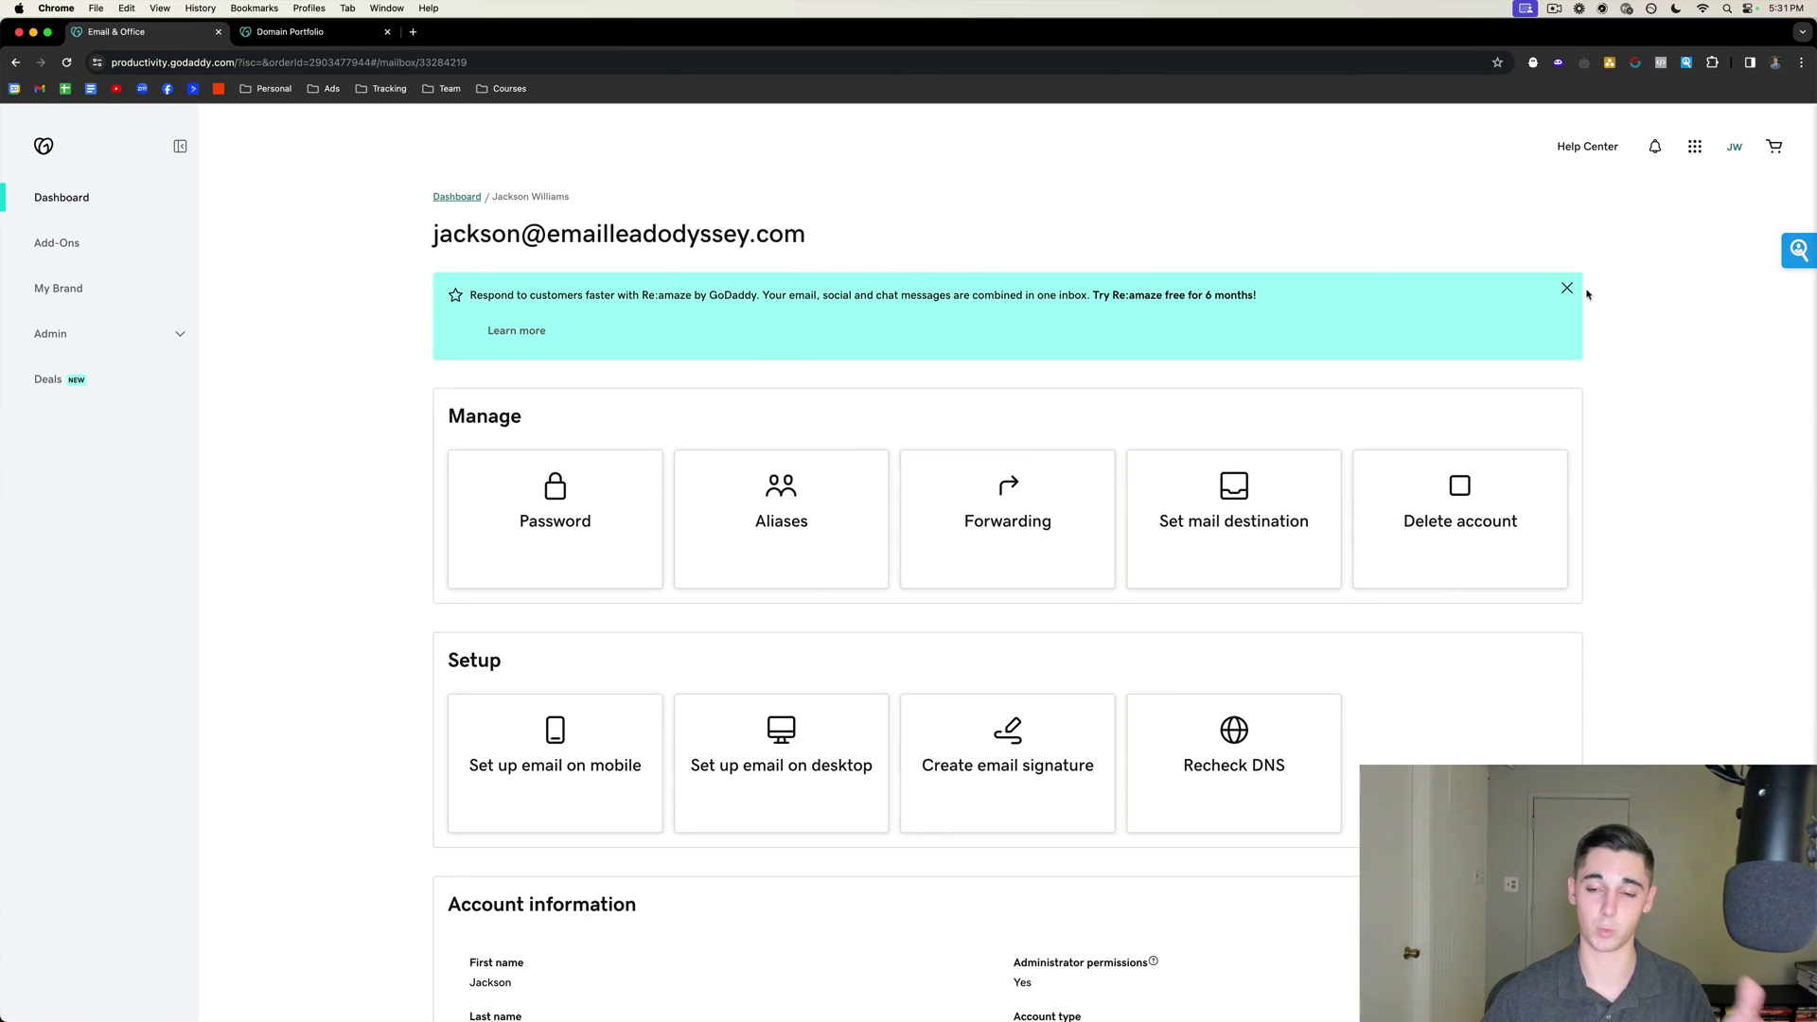
scroll(1614, 337, "down", 5)
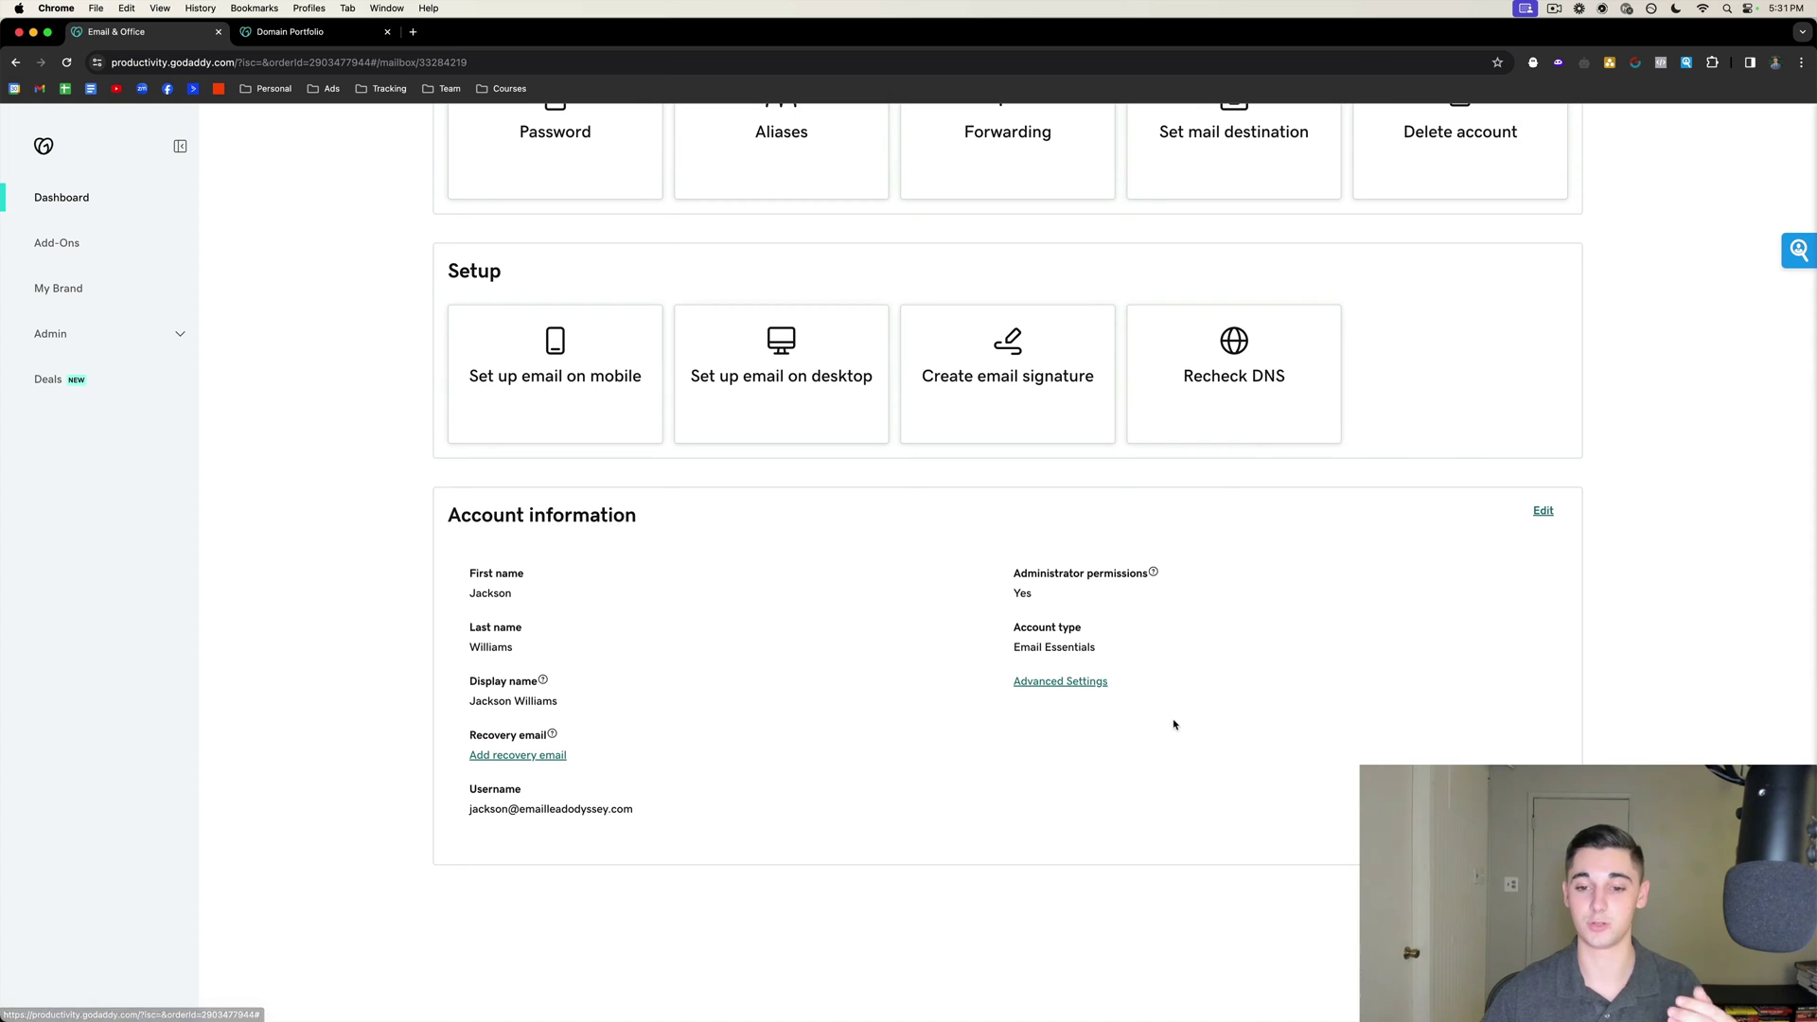
left_click(1046, 682)
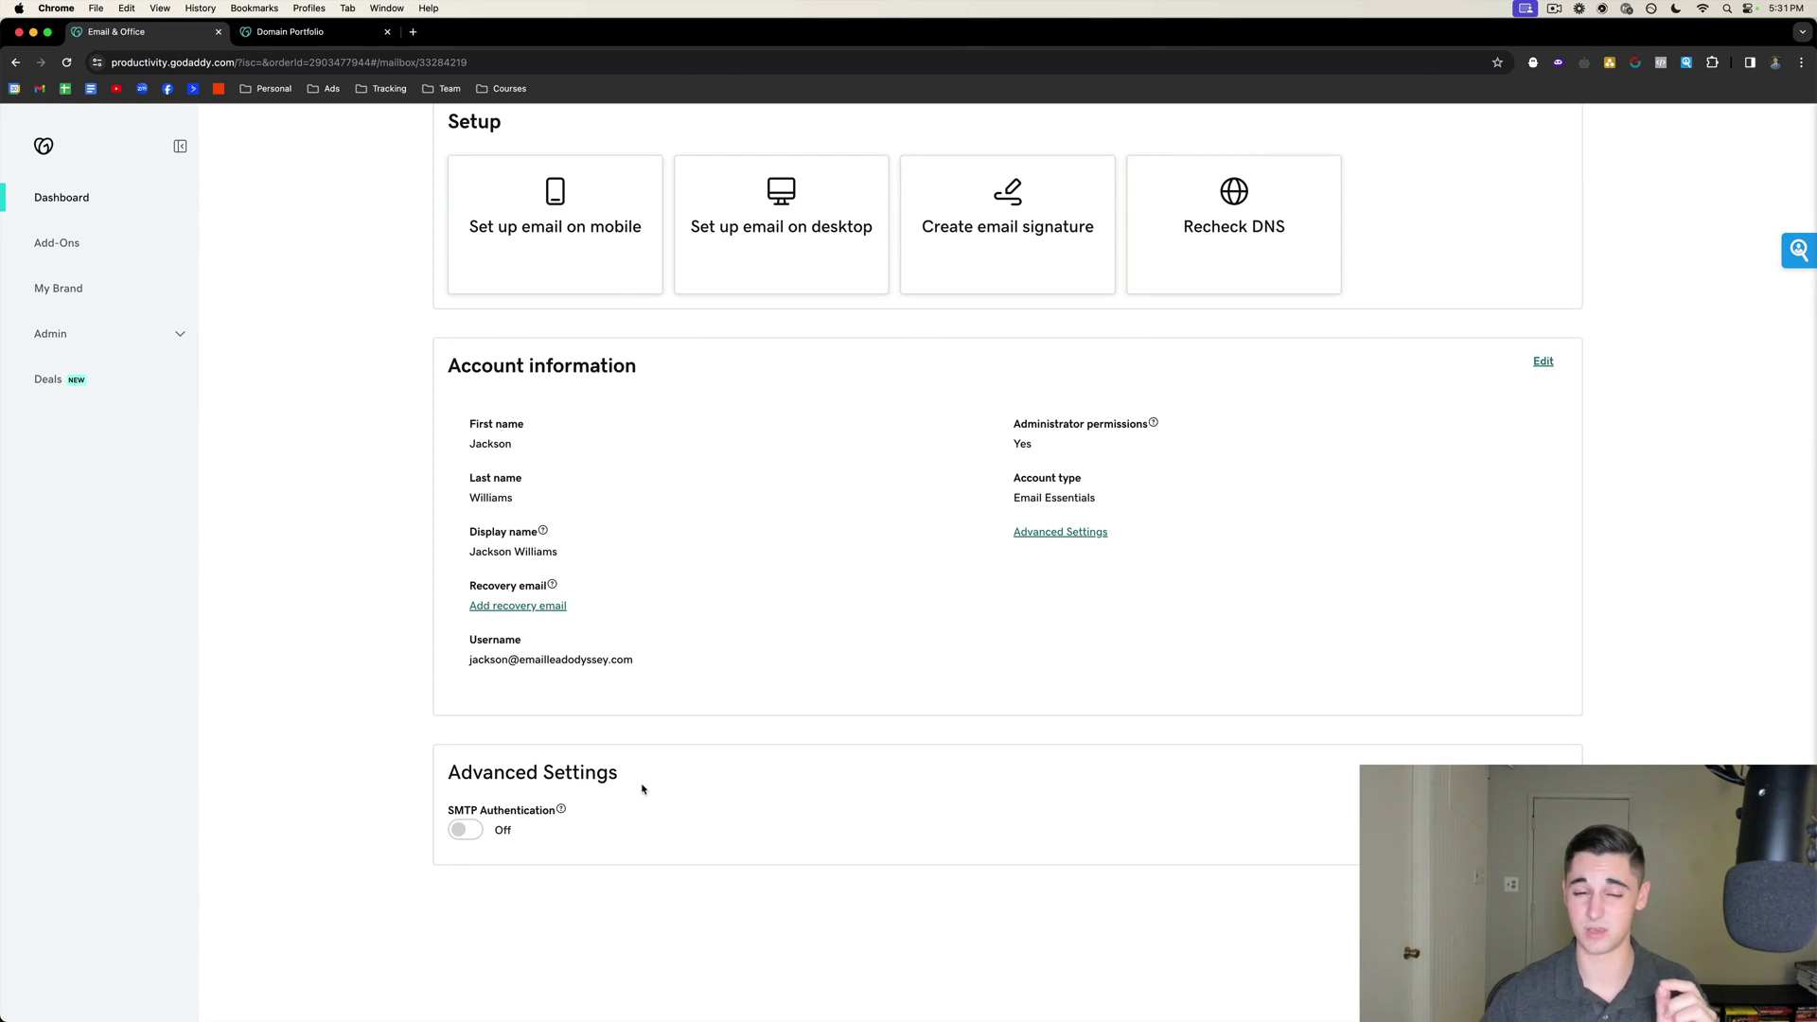
left_click(463, 830)
left_click(703, 611)
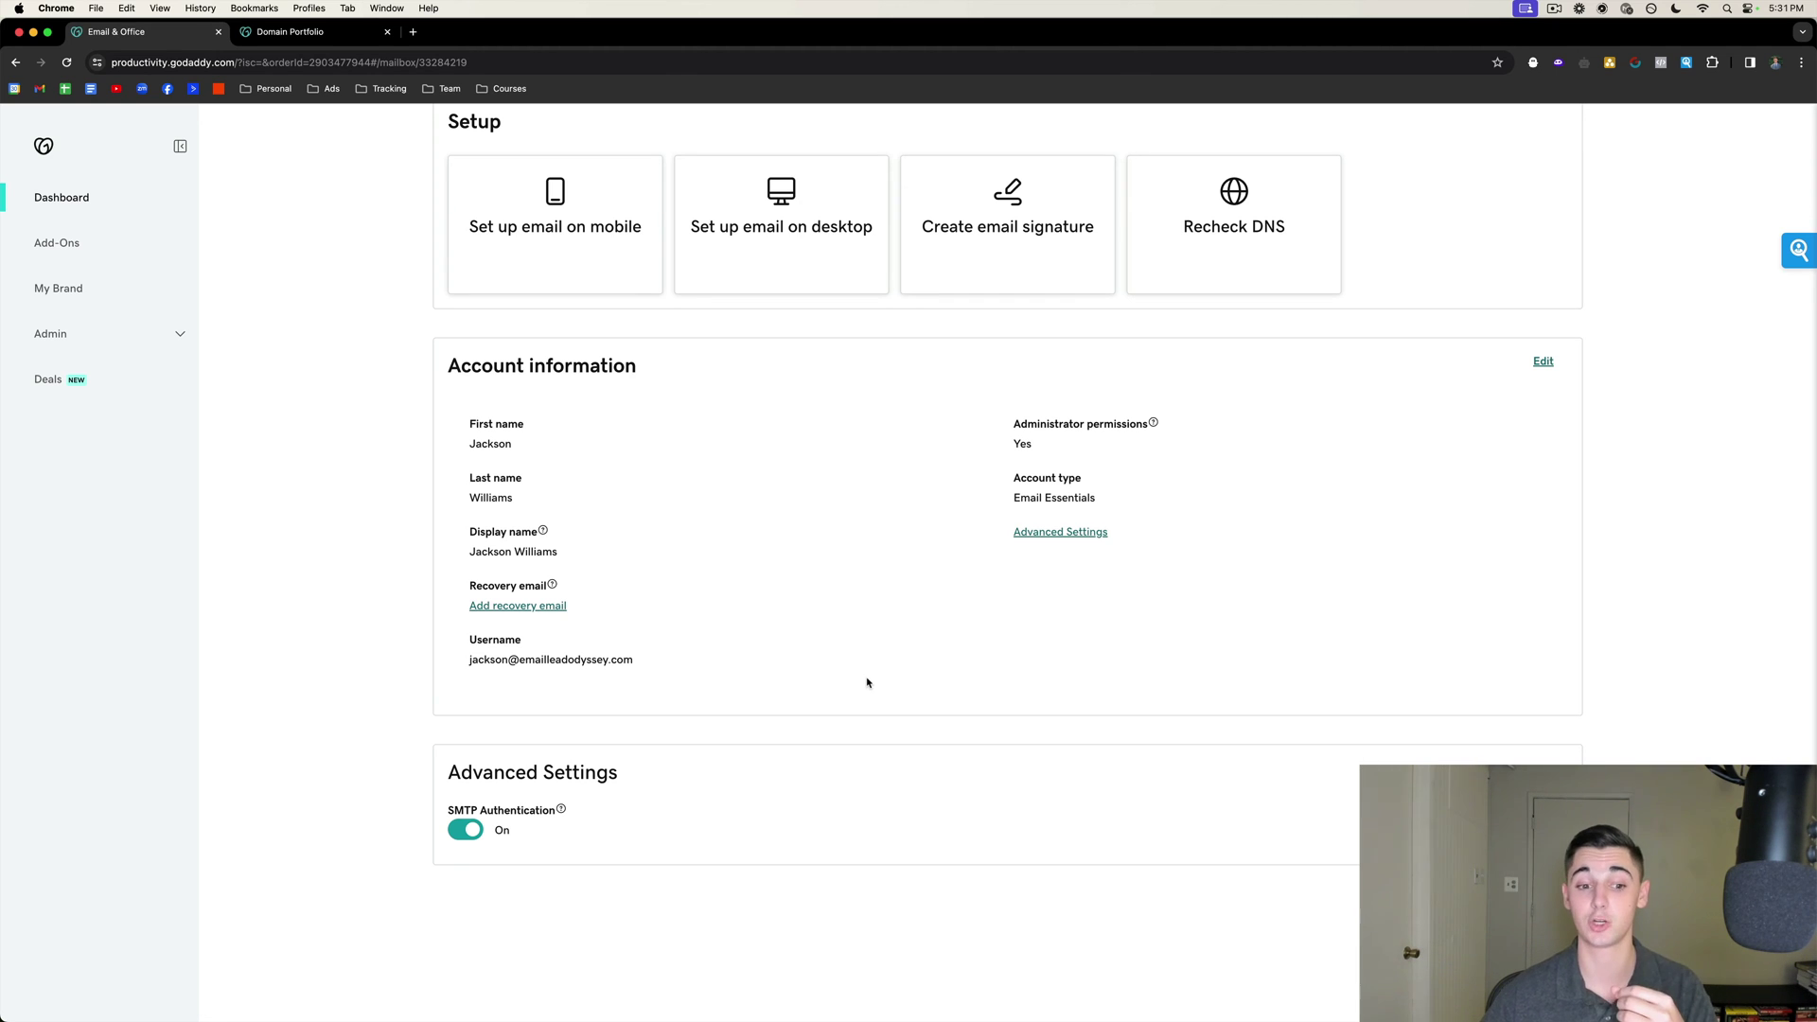
scroll(819, 698, "up", 5)
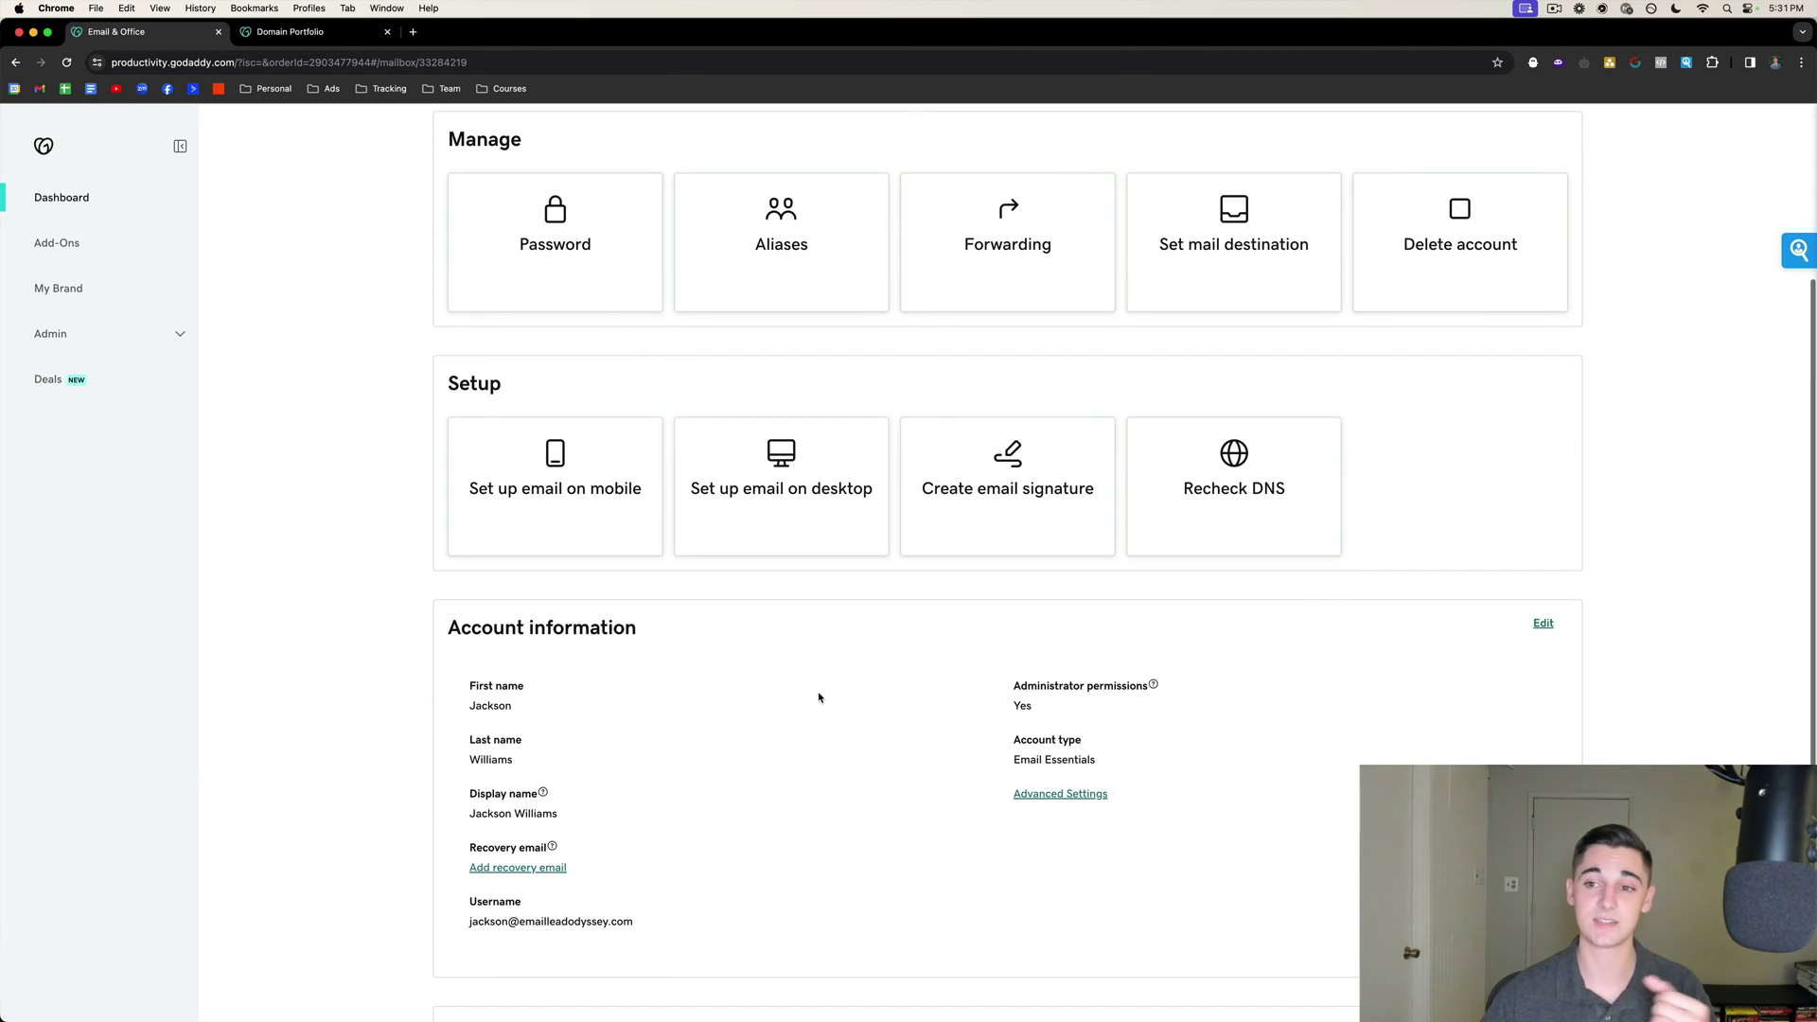
left_click(1234, 487)
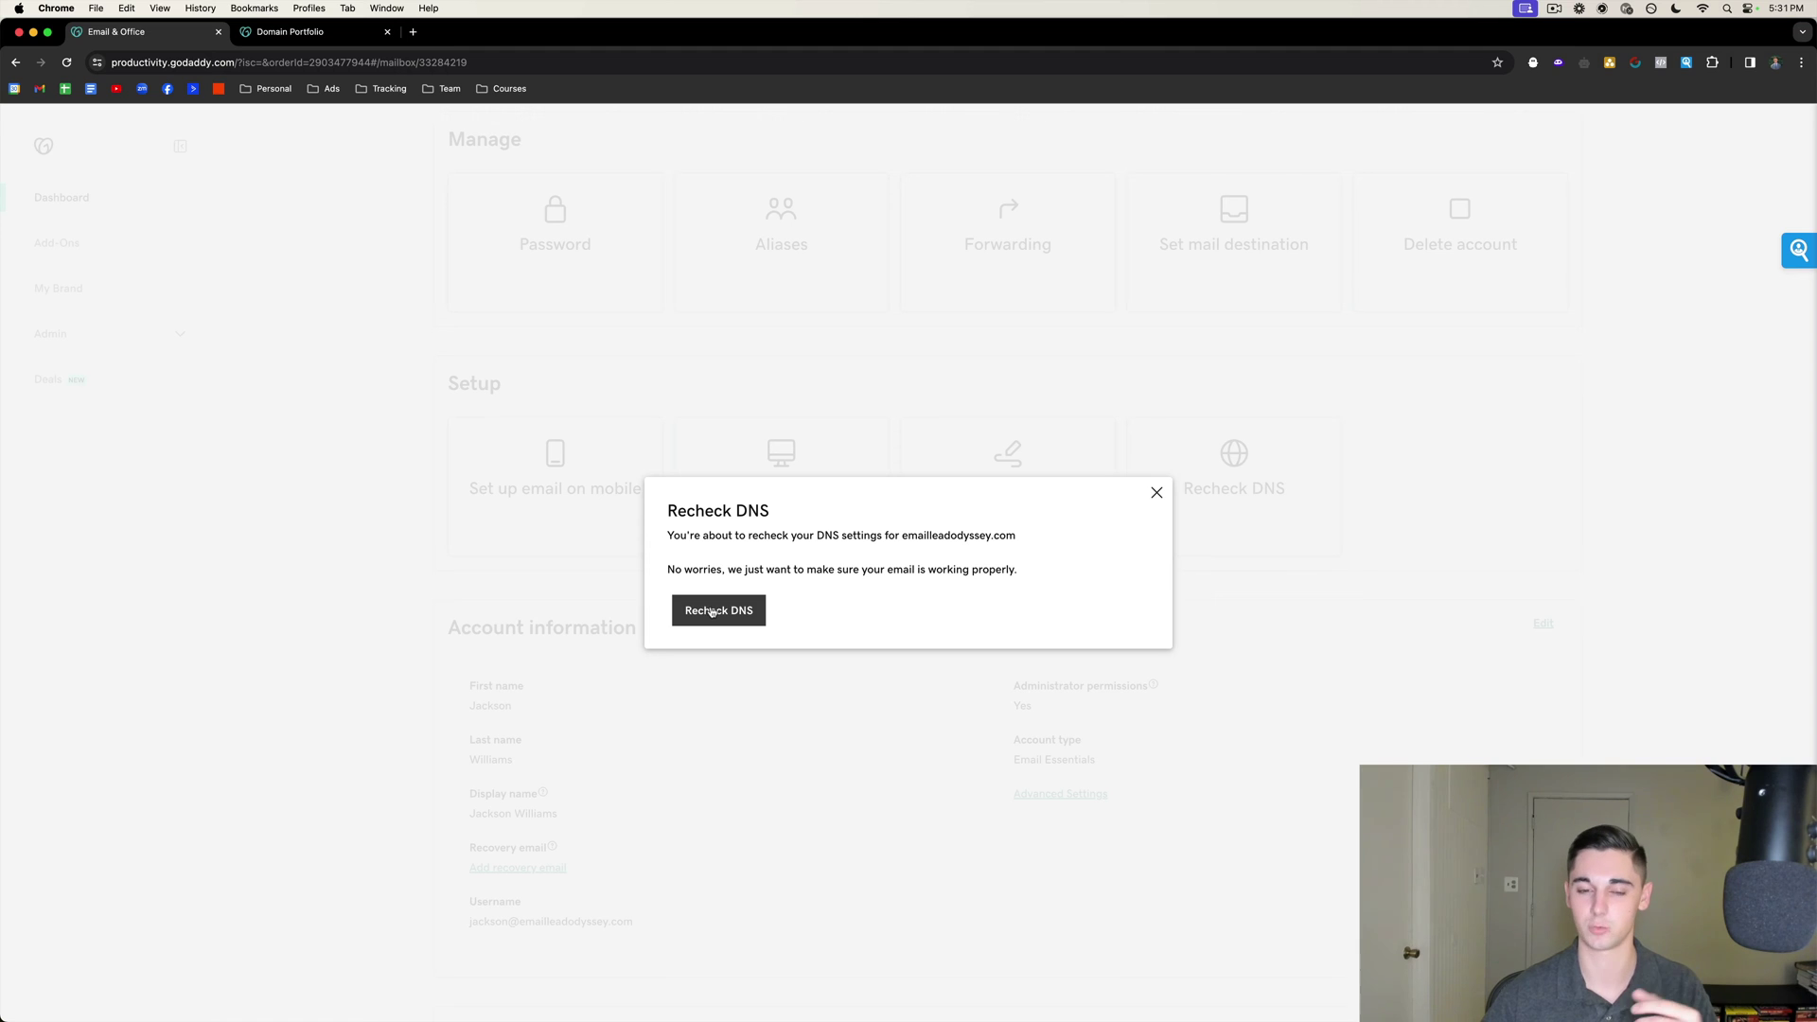
Confirm the DNS recheck and scroll the Users list showing both admin mailboxes.
left_click(712, 610)
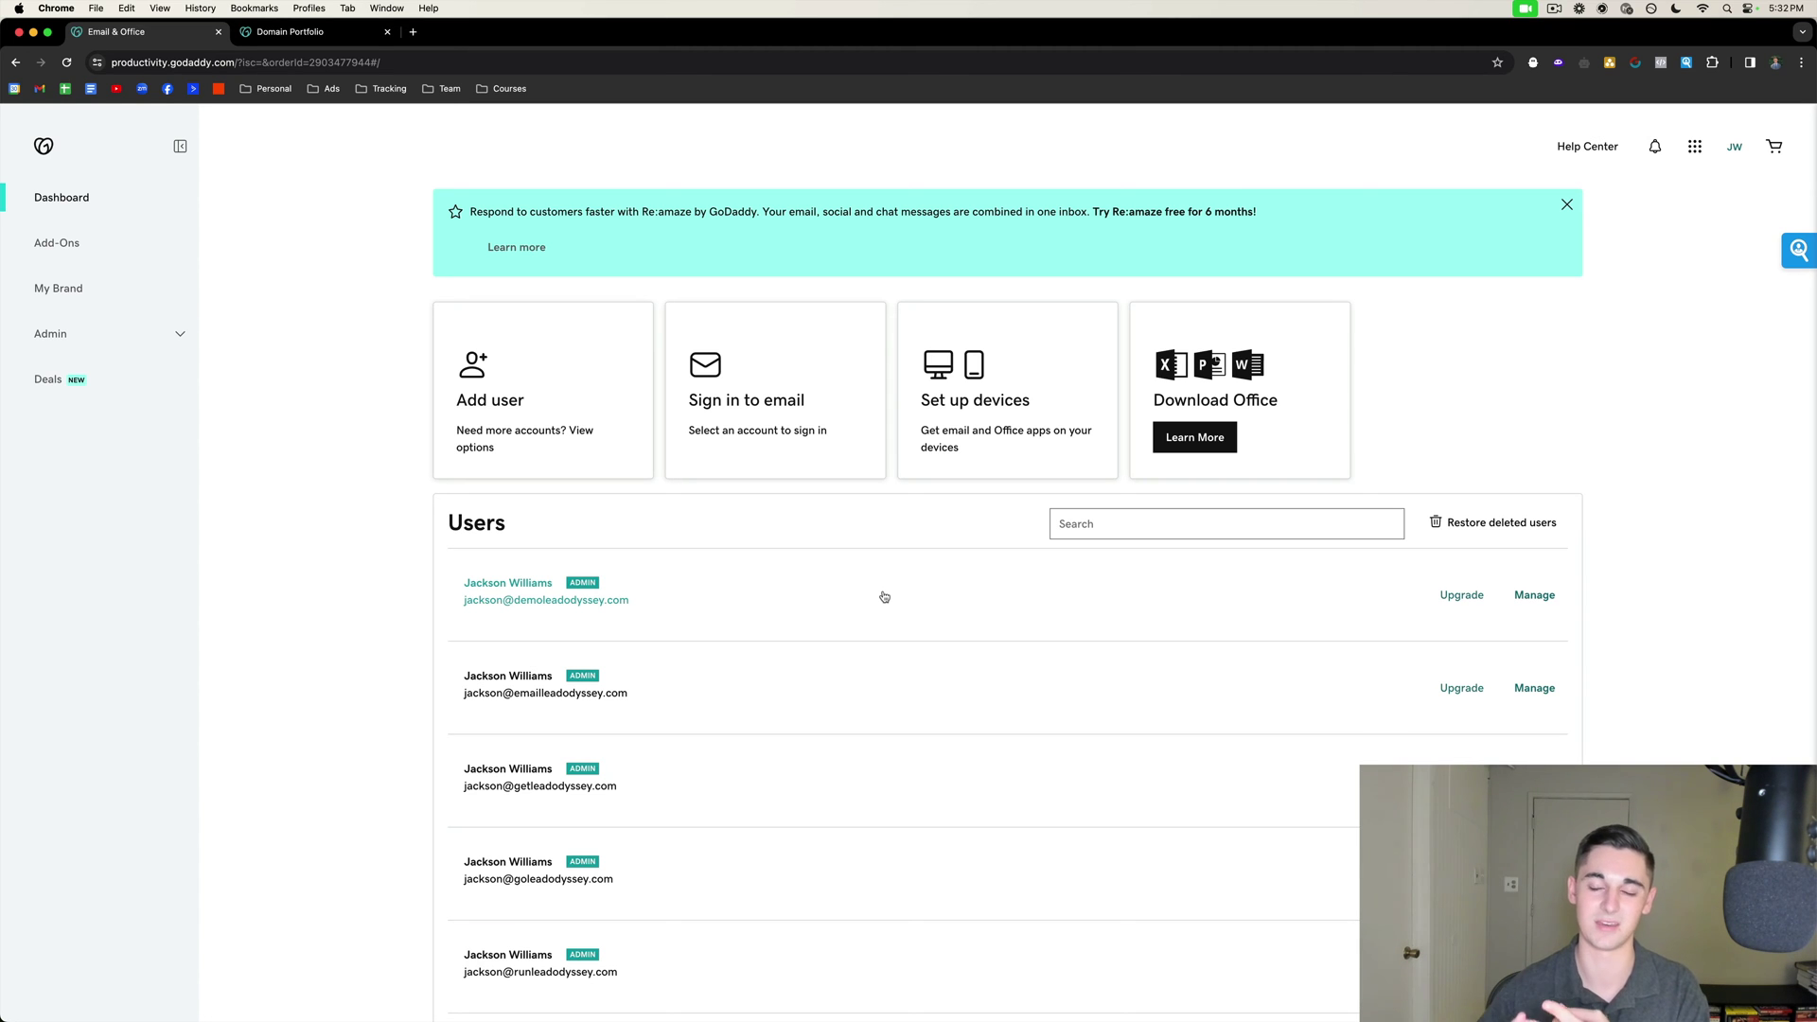
scroll(1099, 568, "down", 2)
scroll(1231, 547, "down", 10)
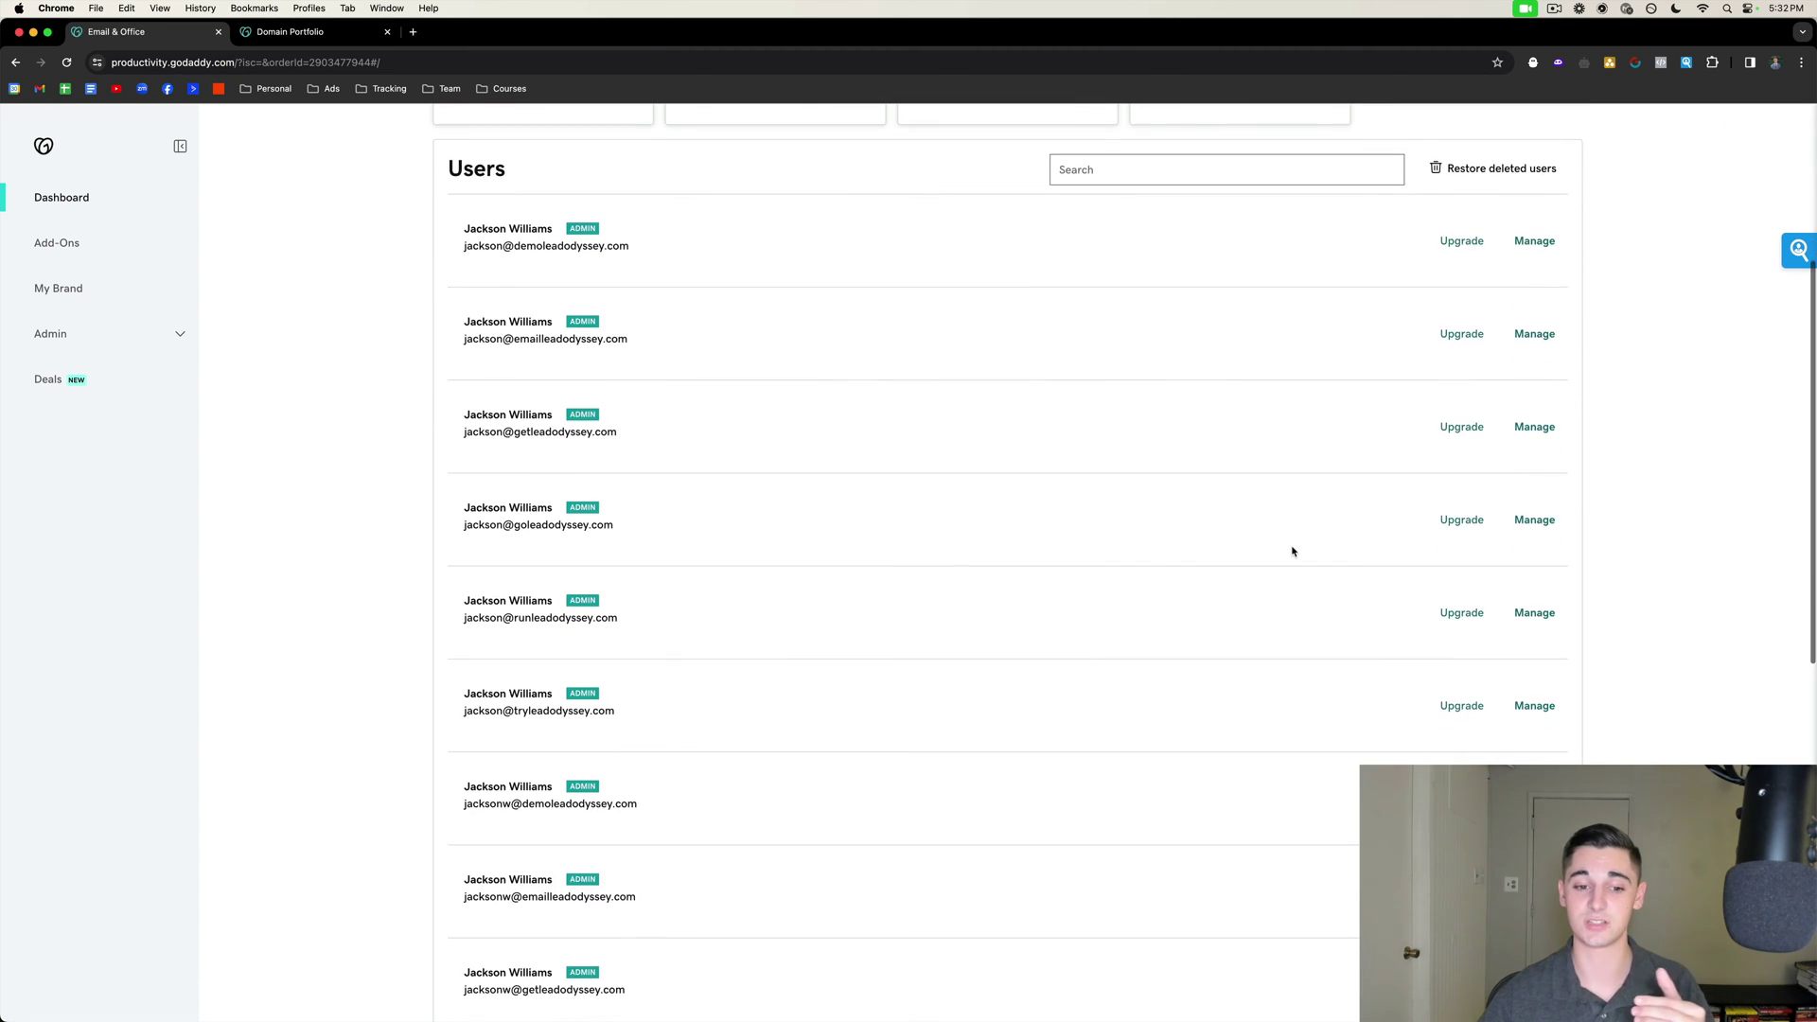
scroll(1293, 552, "down", 2)
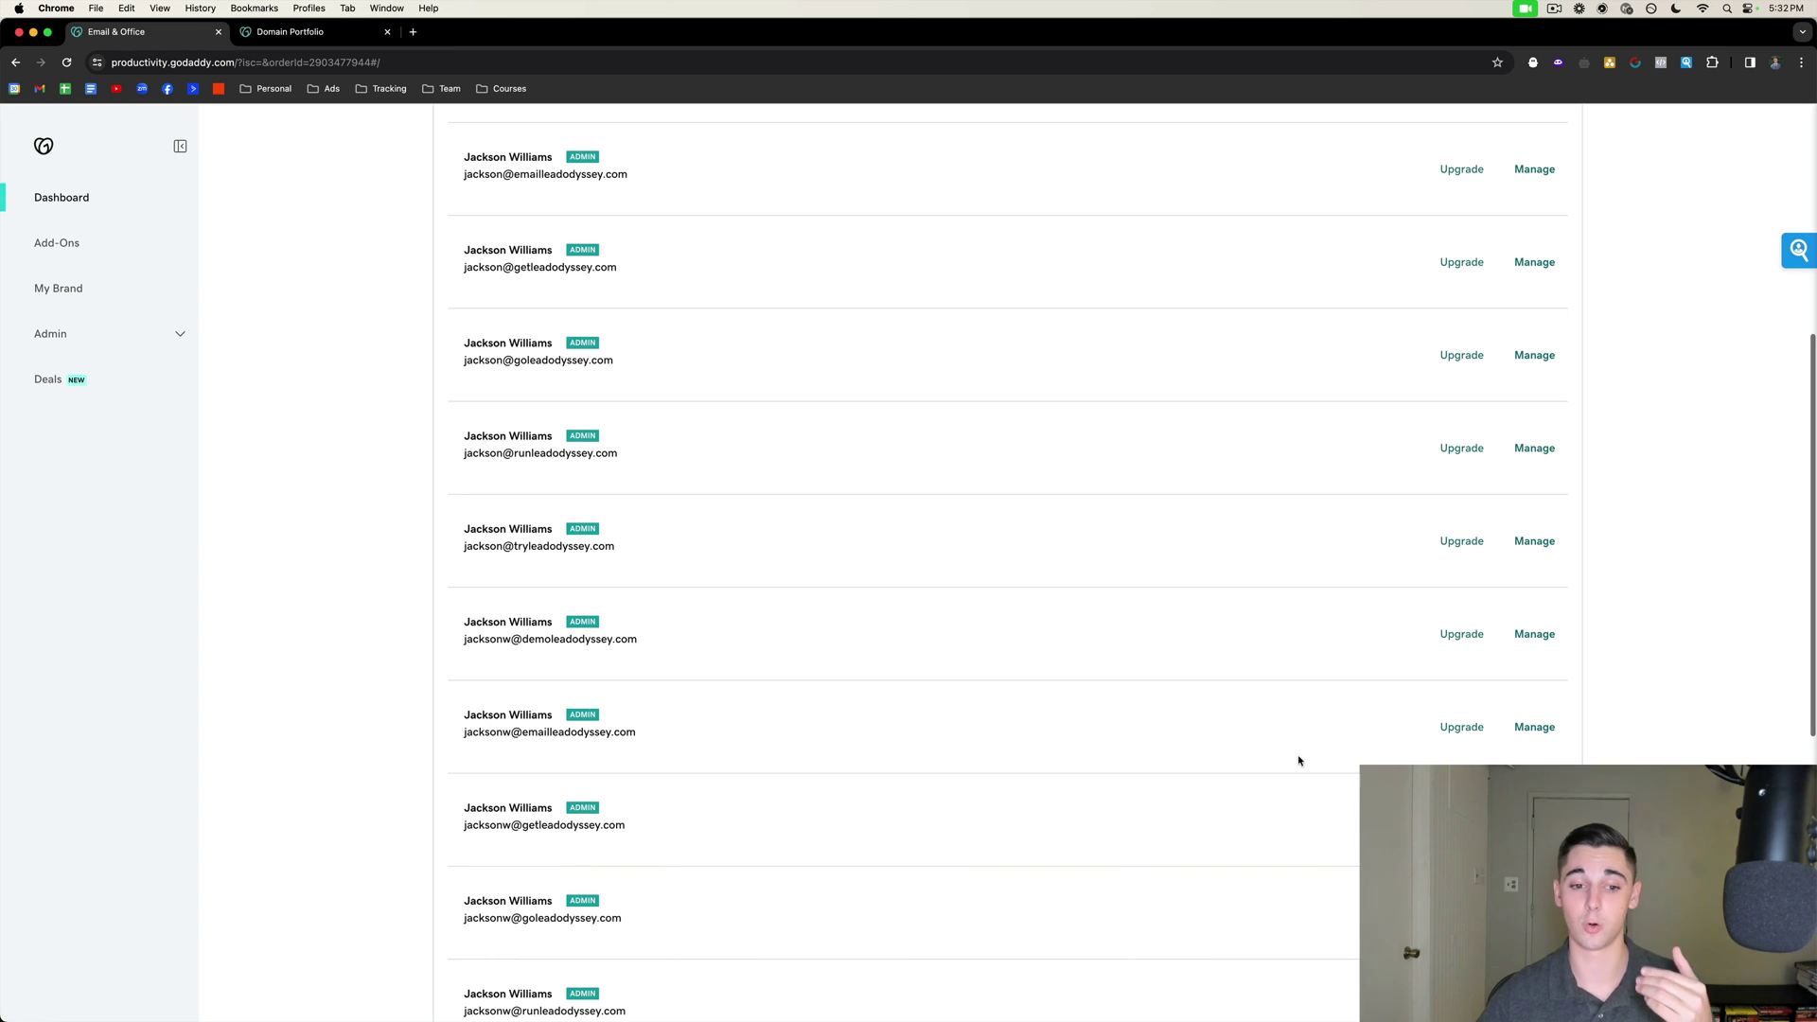
Turn on SMTP Authentication for the second mailbox and accept the security warning.
left_click(1532, 727)
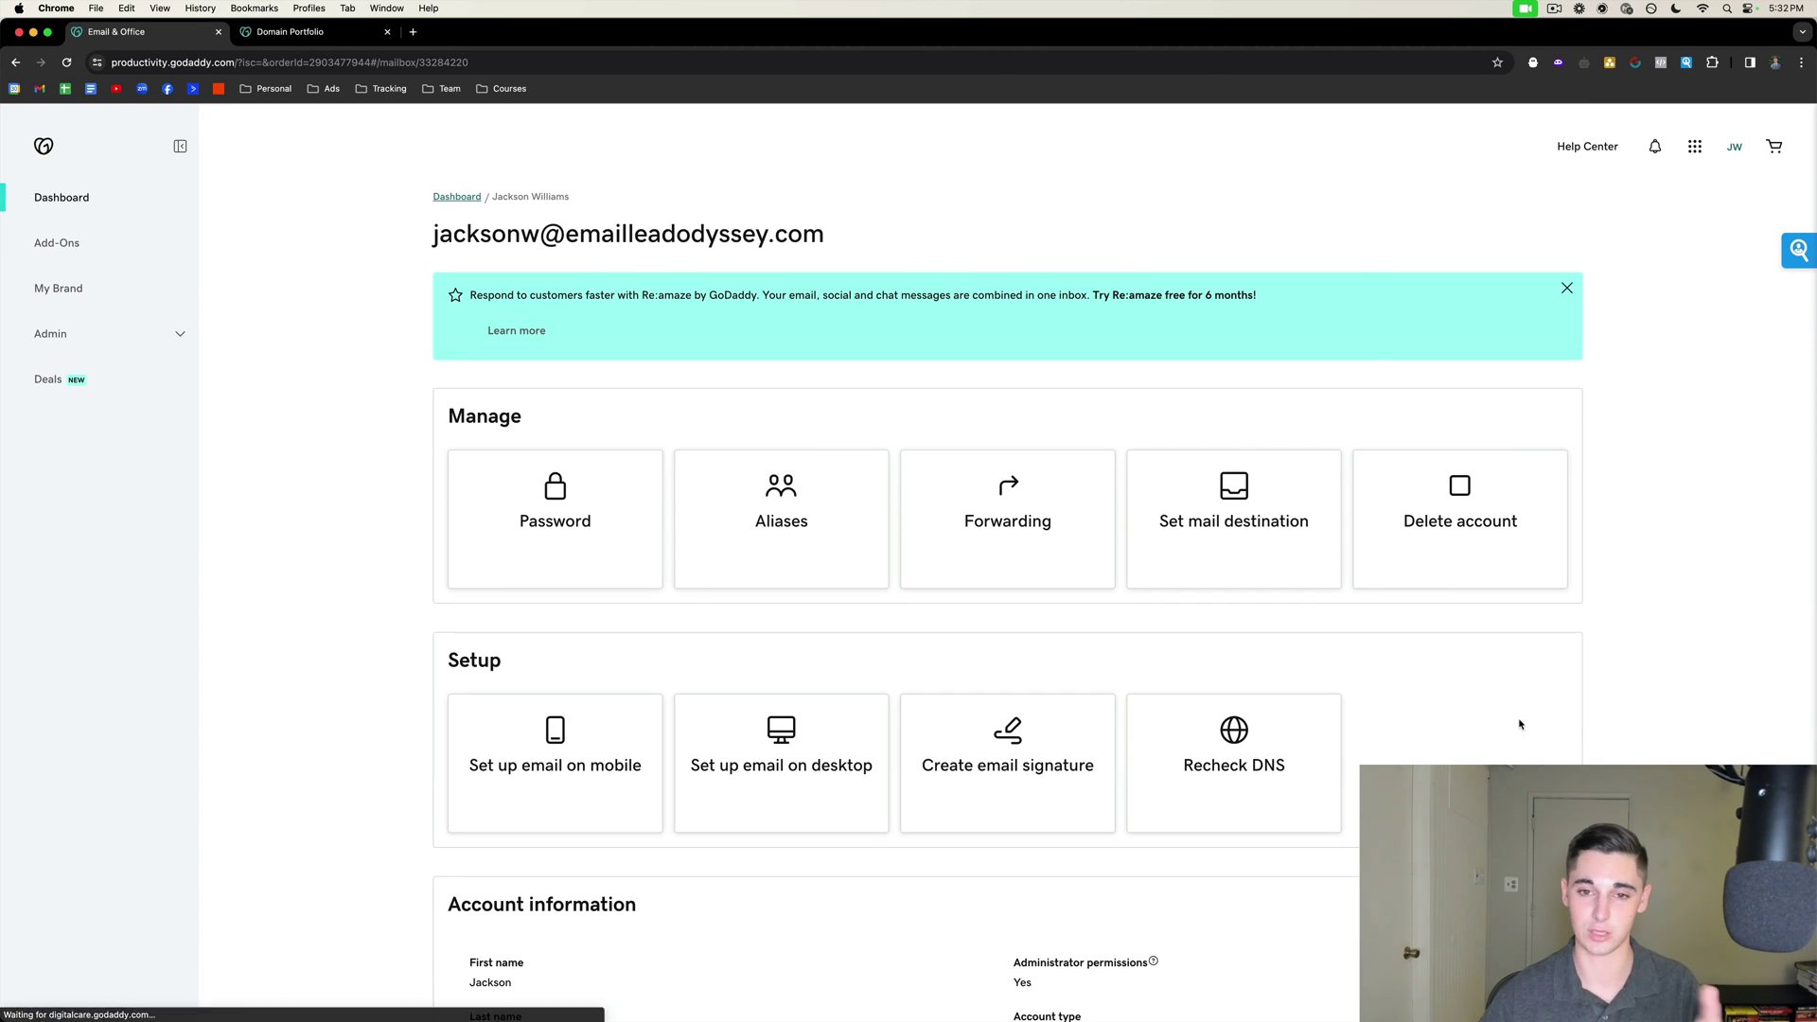
scroll(1485, 698, "down", 8)
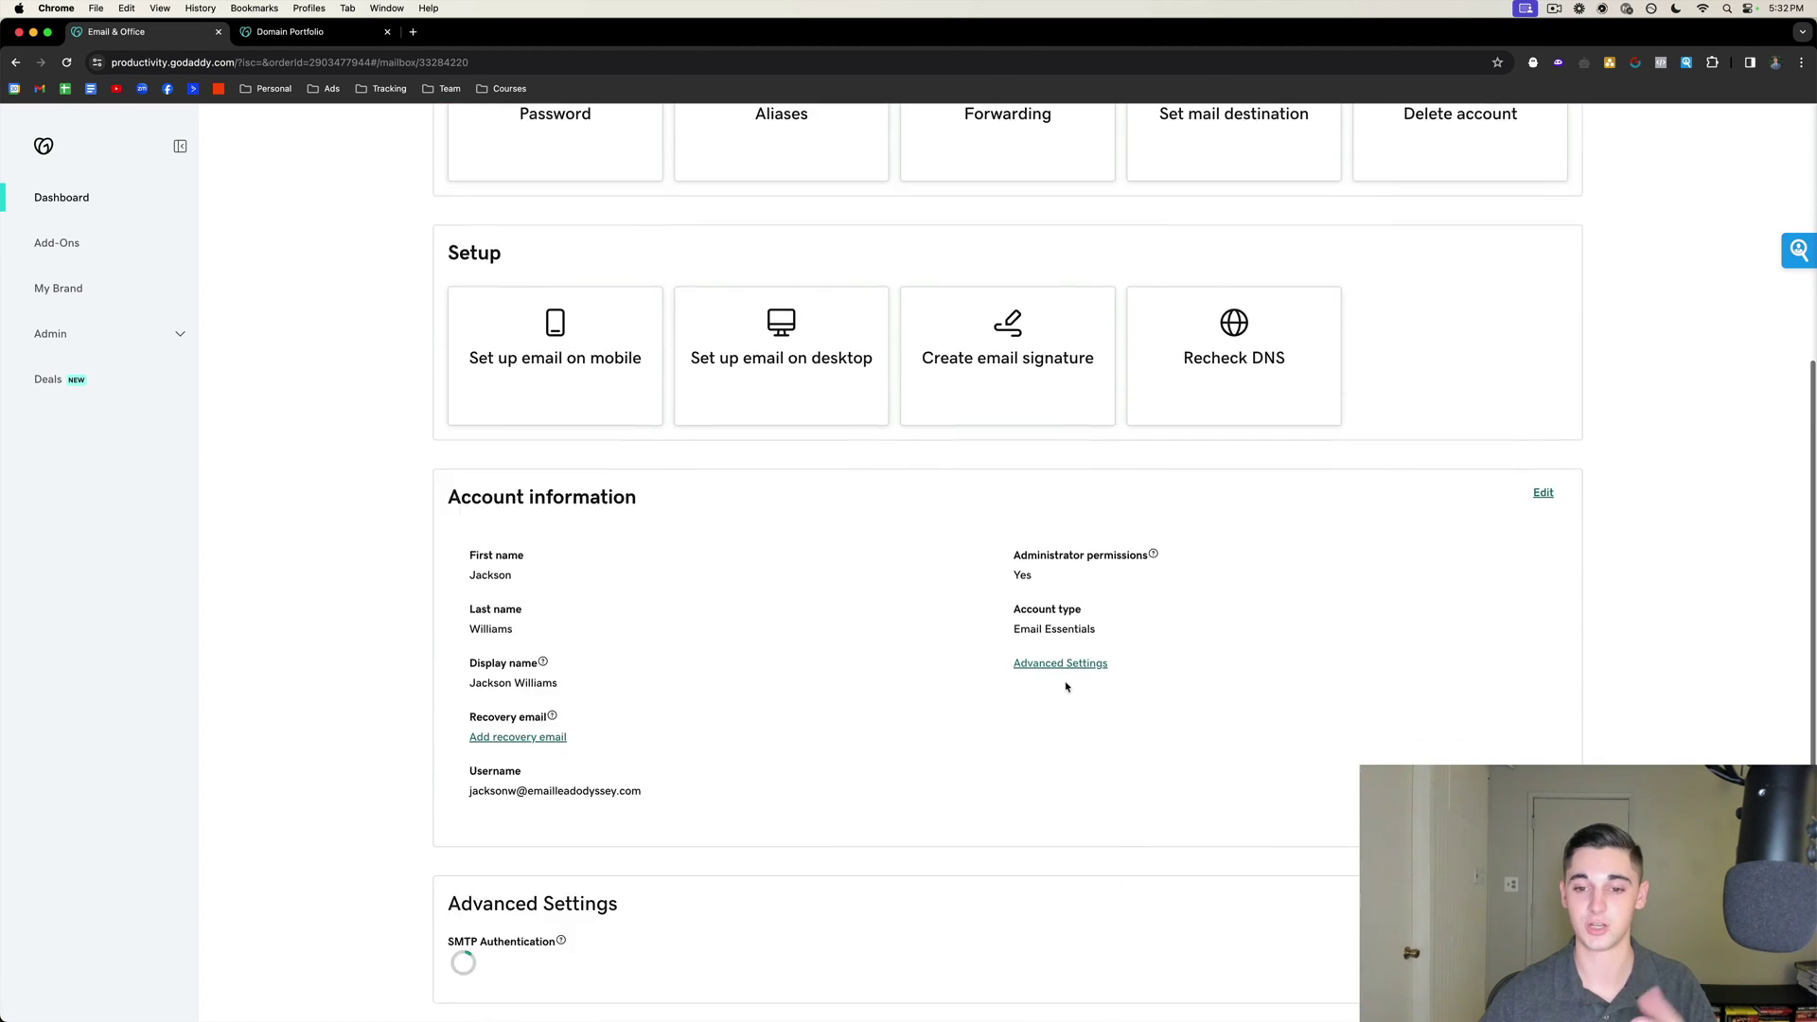
scroll(1066, 687, "down", 3)
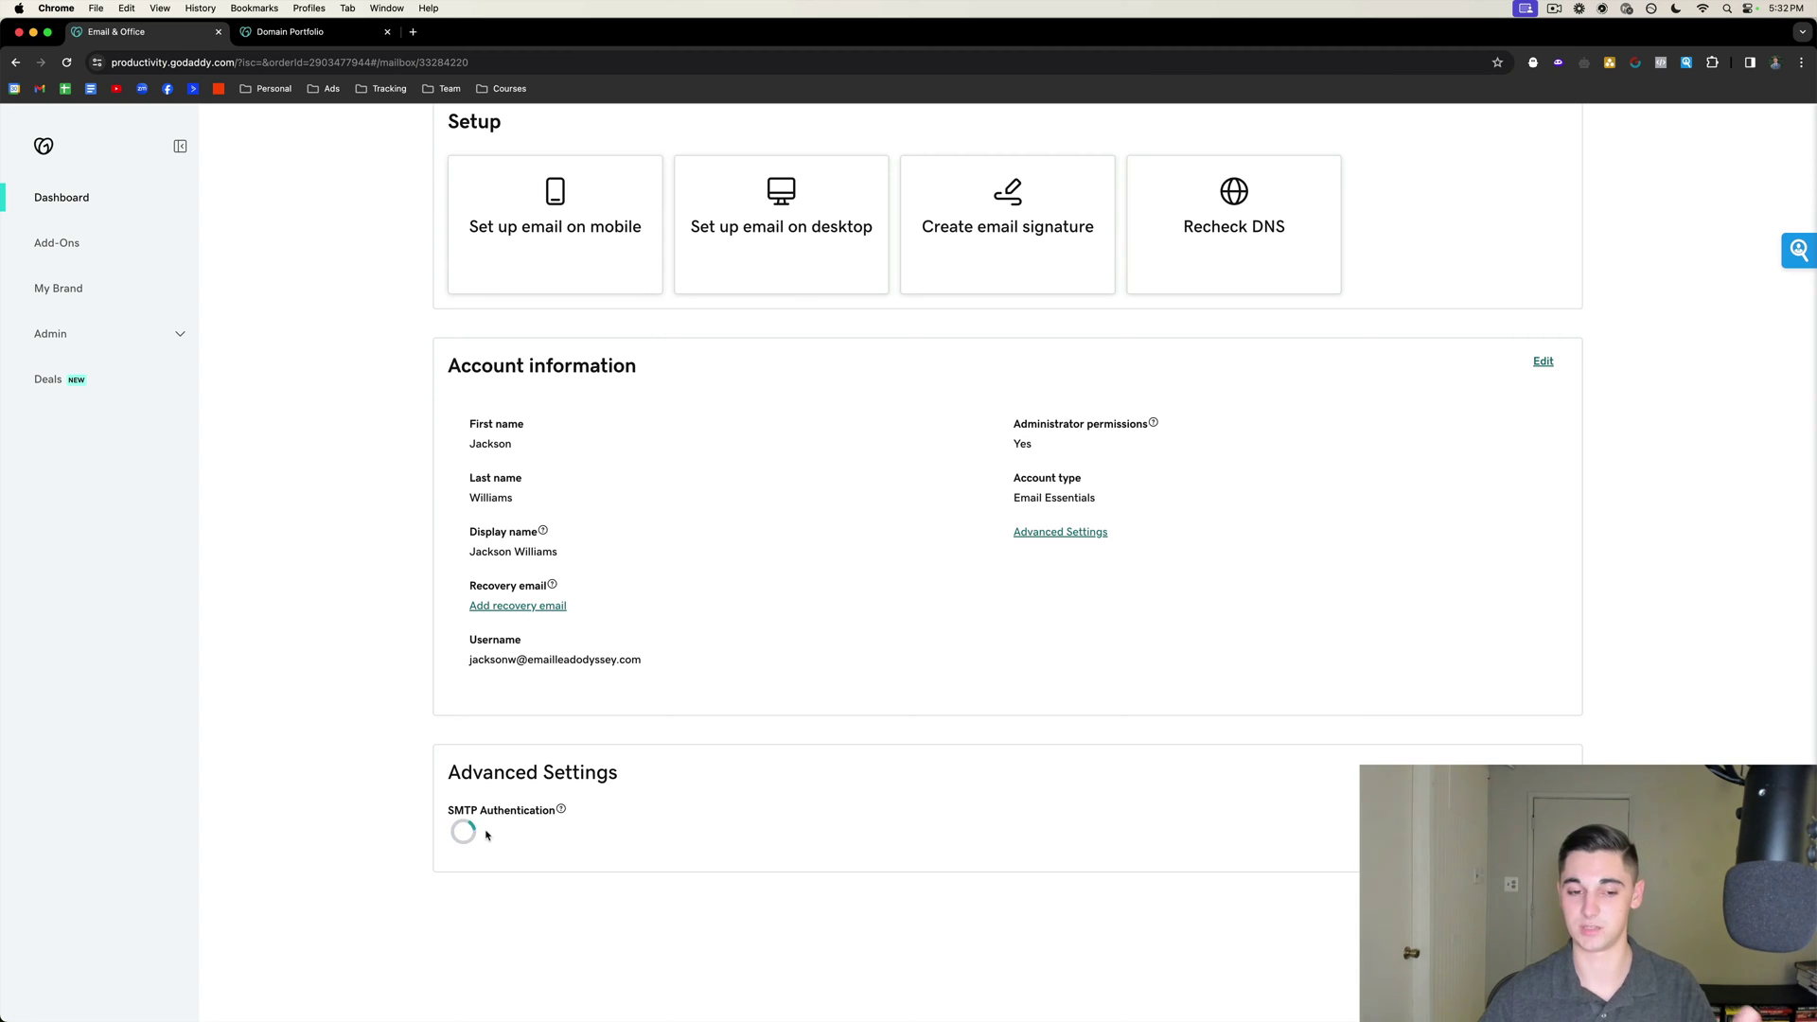
left_click(456, 833)
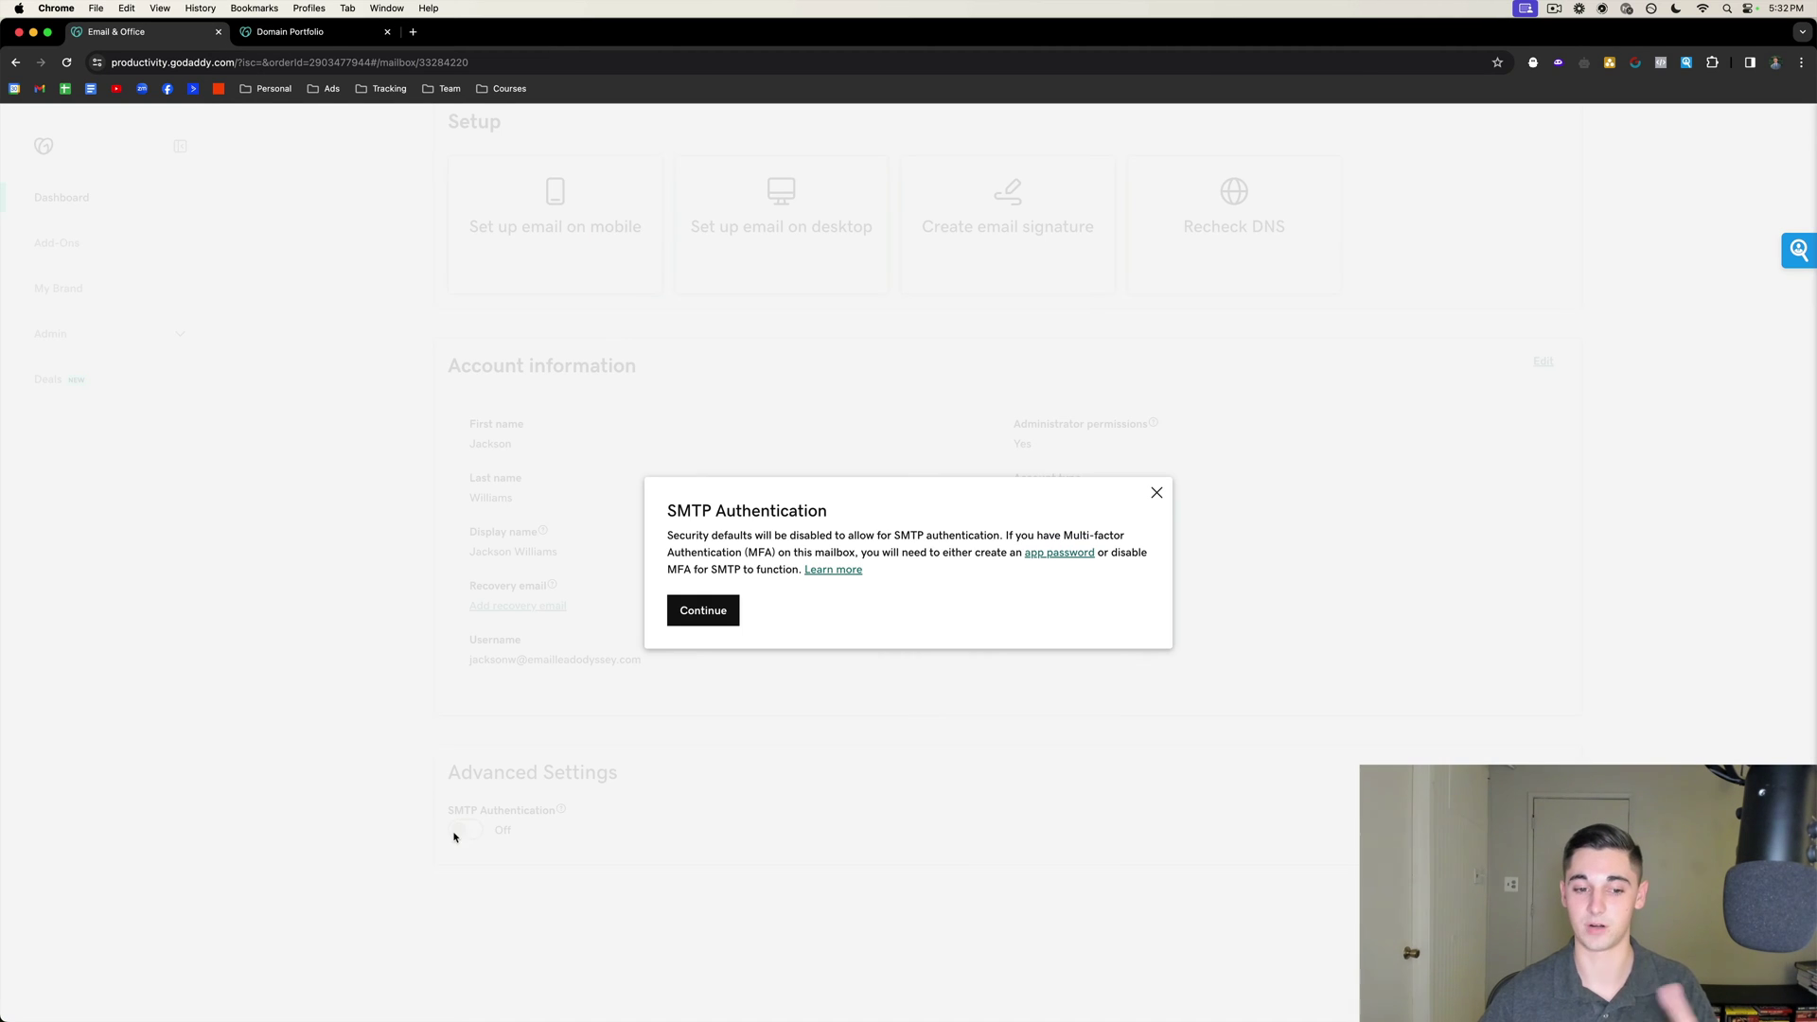
left_click(696, 609)
scroll(856, 646, "up", 1)
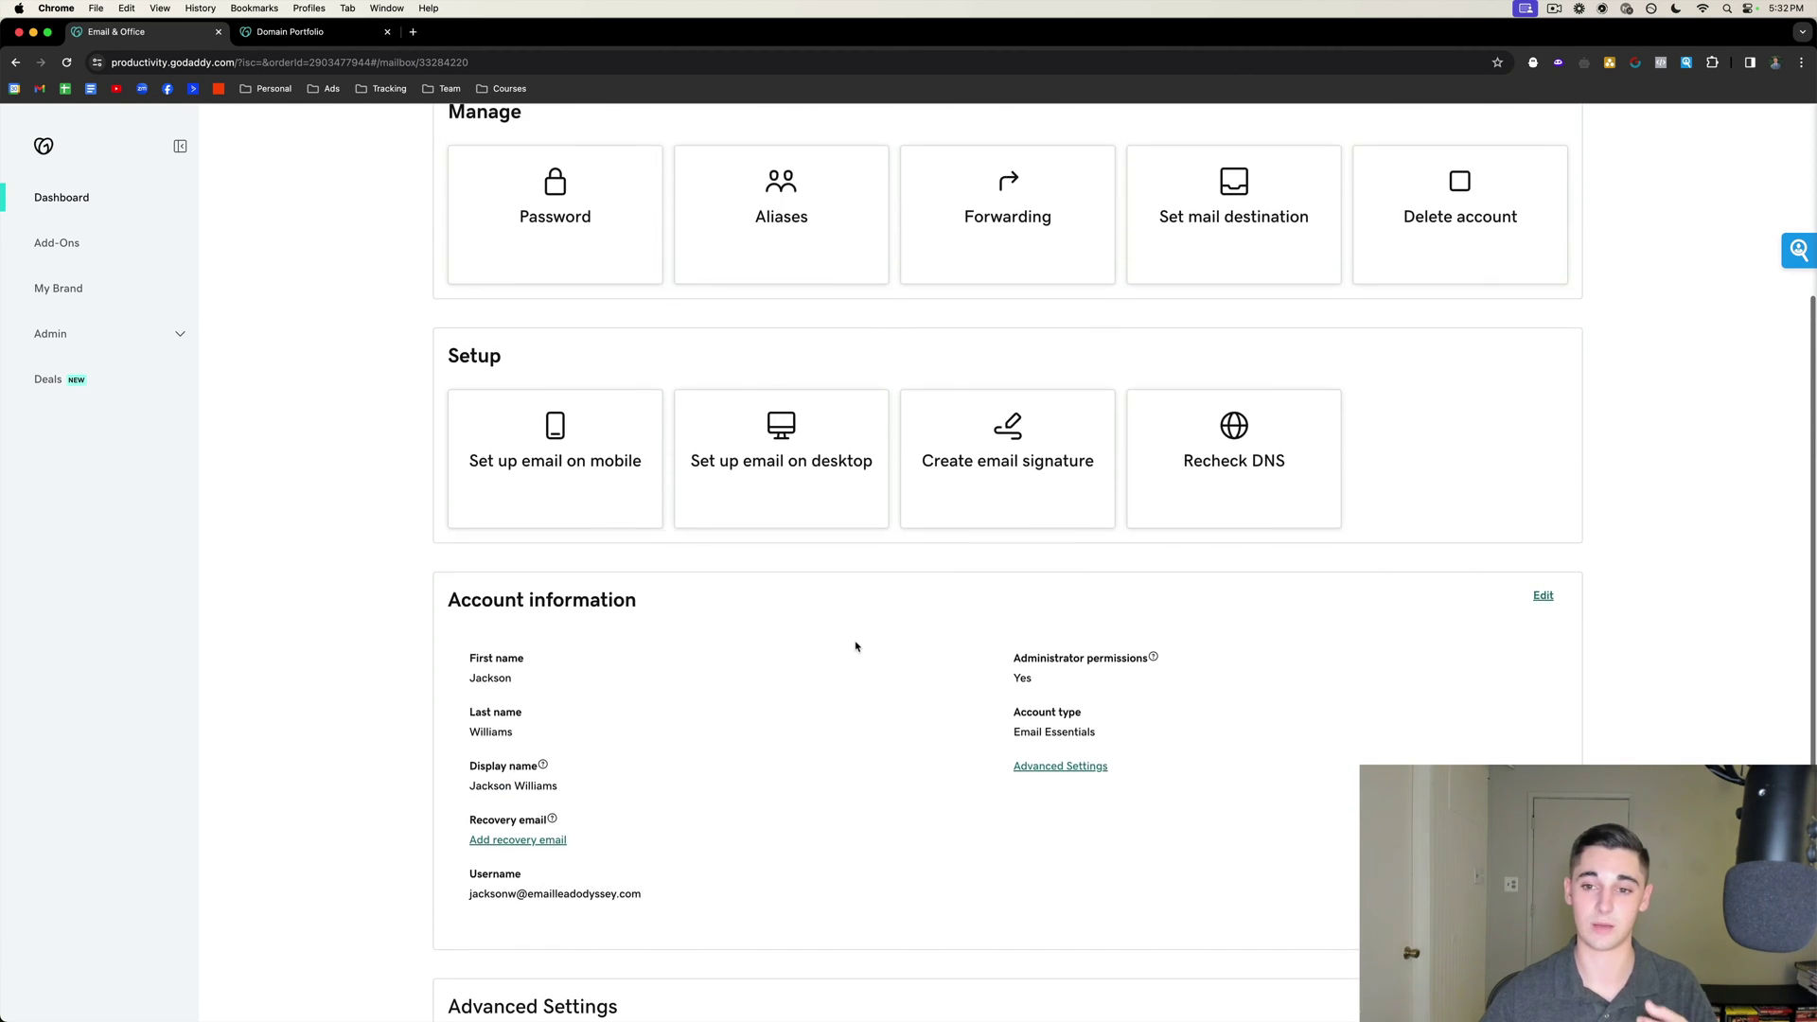
scroll(1238, 502, "down", 3)
scroll(1239, 500, "up", 3)
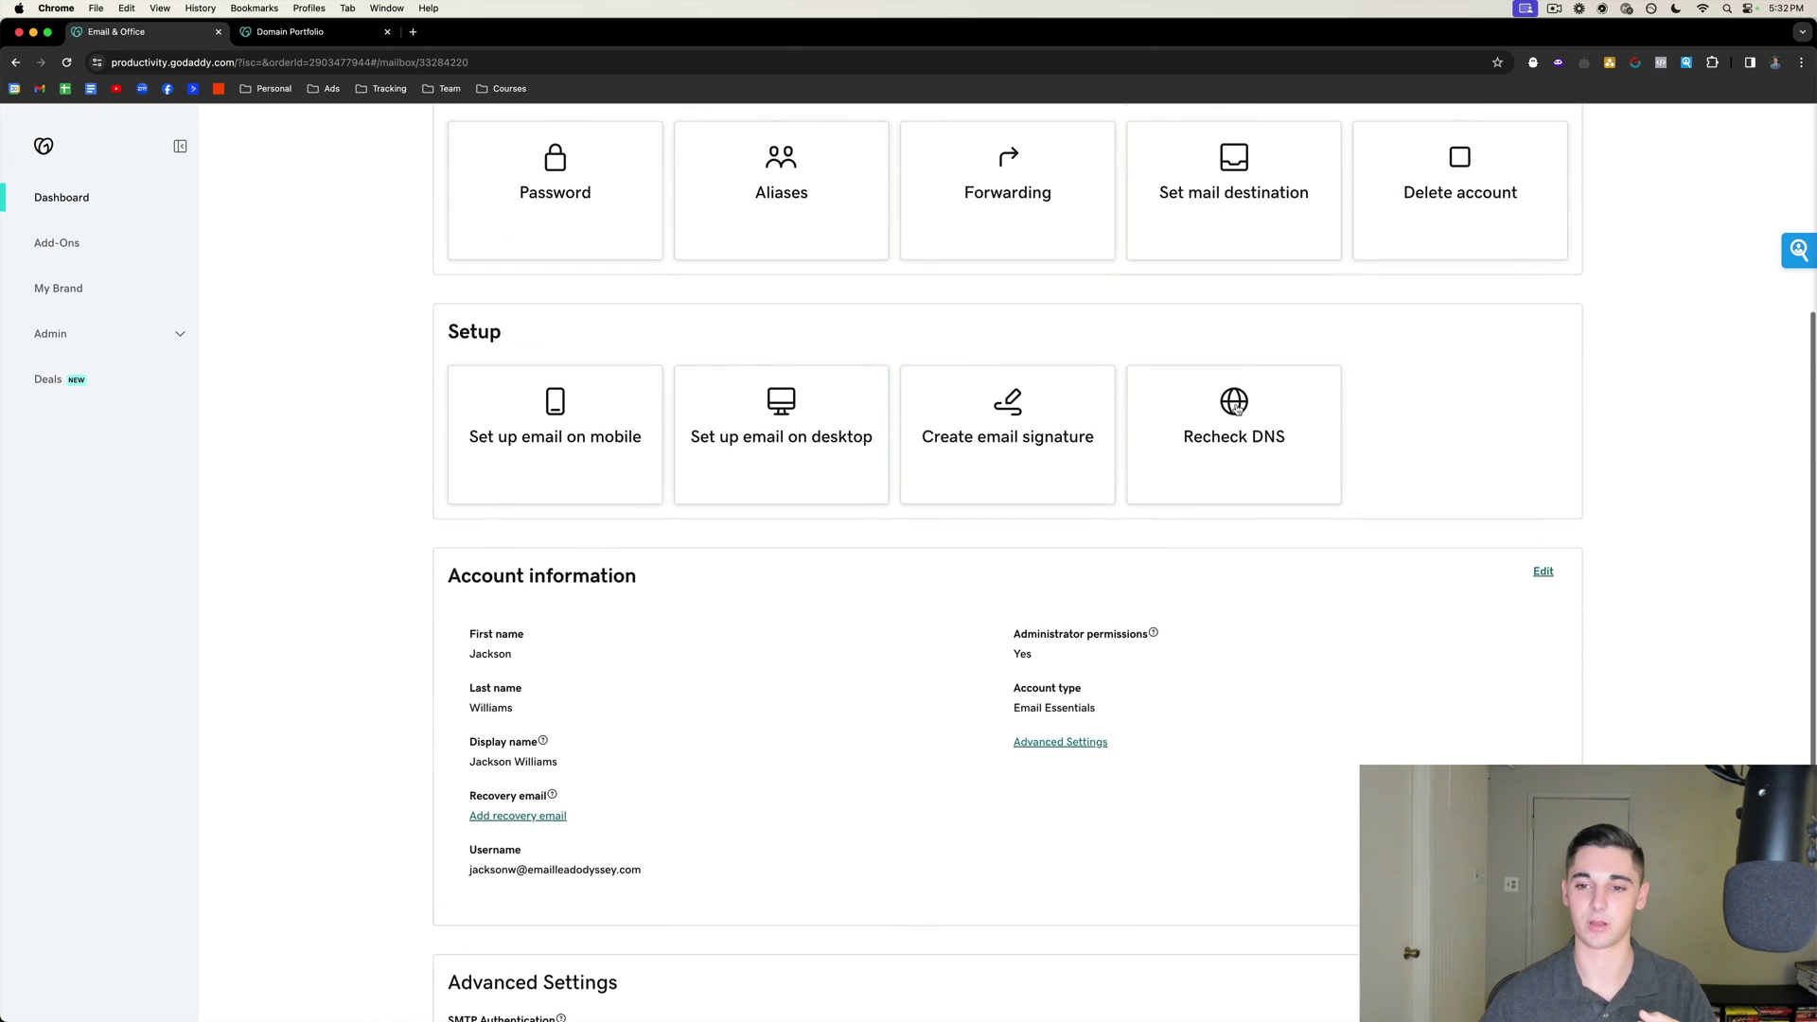
Recheck DNS for emailleadodyssey.com until it reports the settings are set up properly.
left_click(1239, 497)
left_click(721, 610)
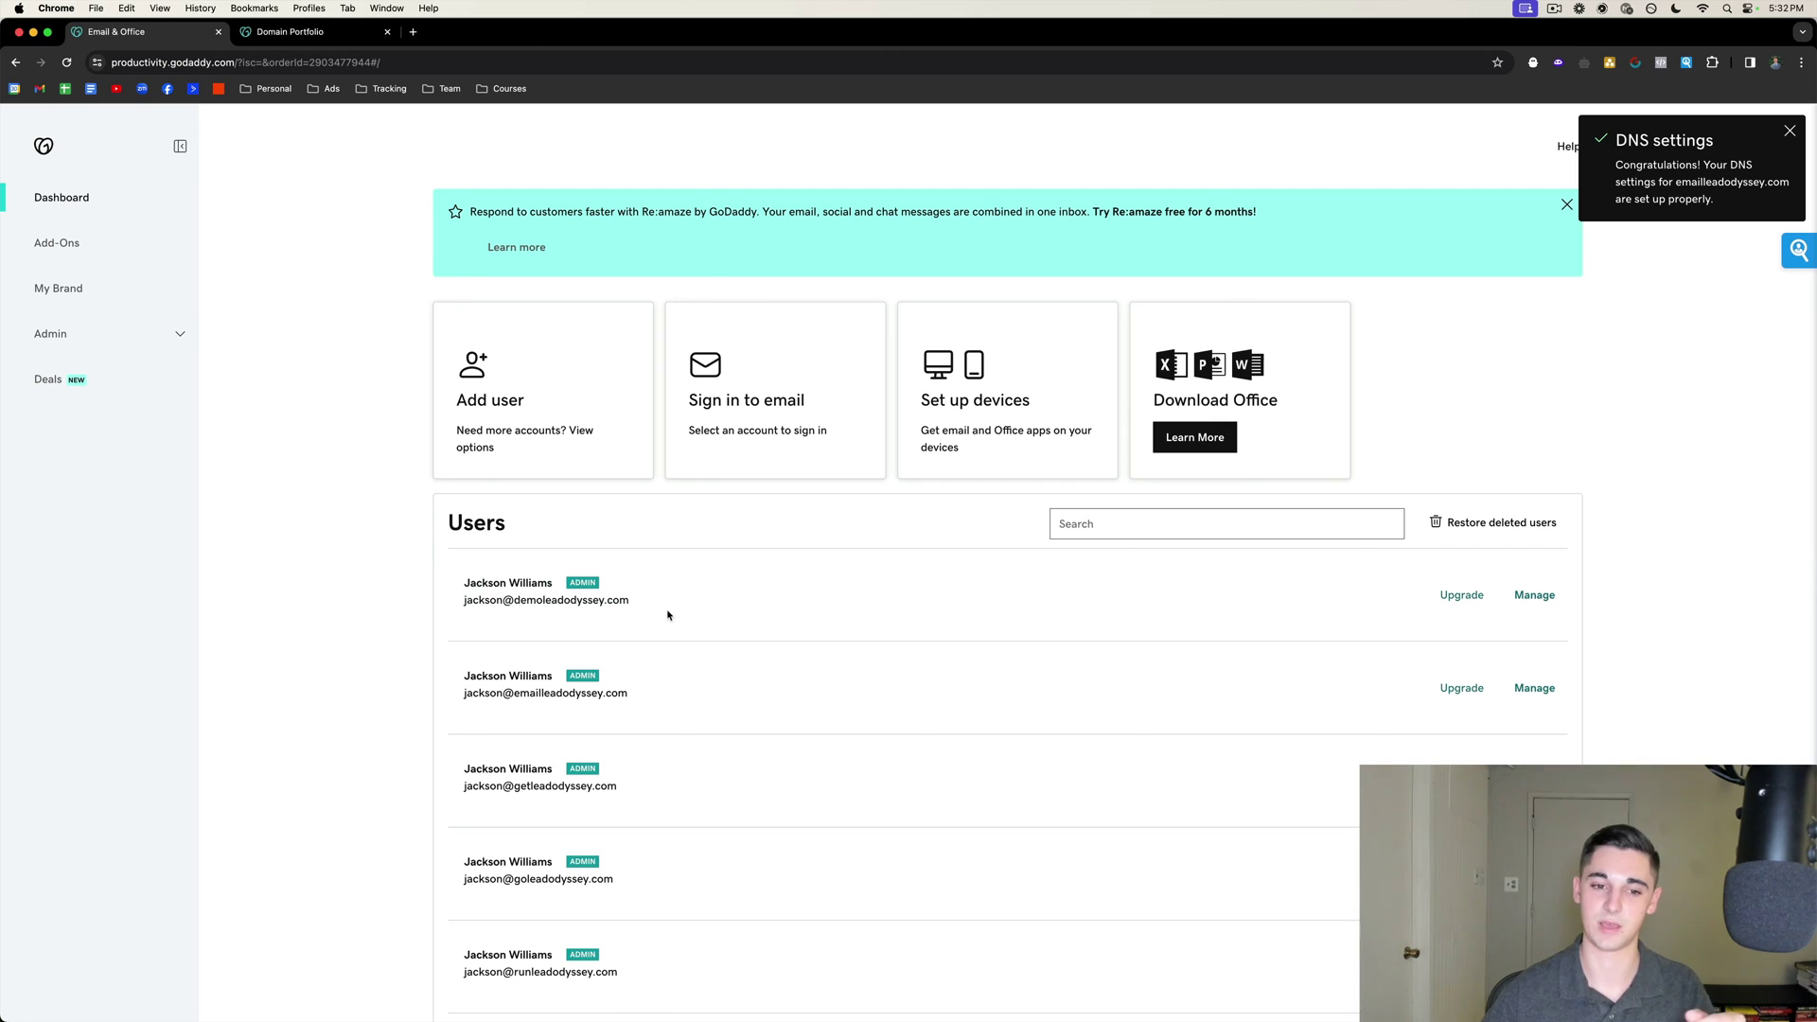
scroll(1322, 568, "down", 1)
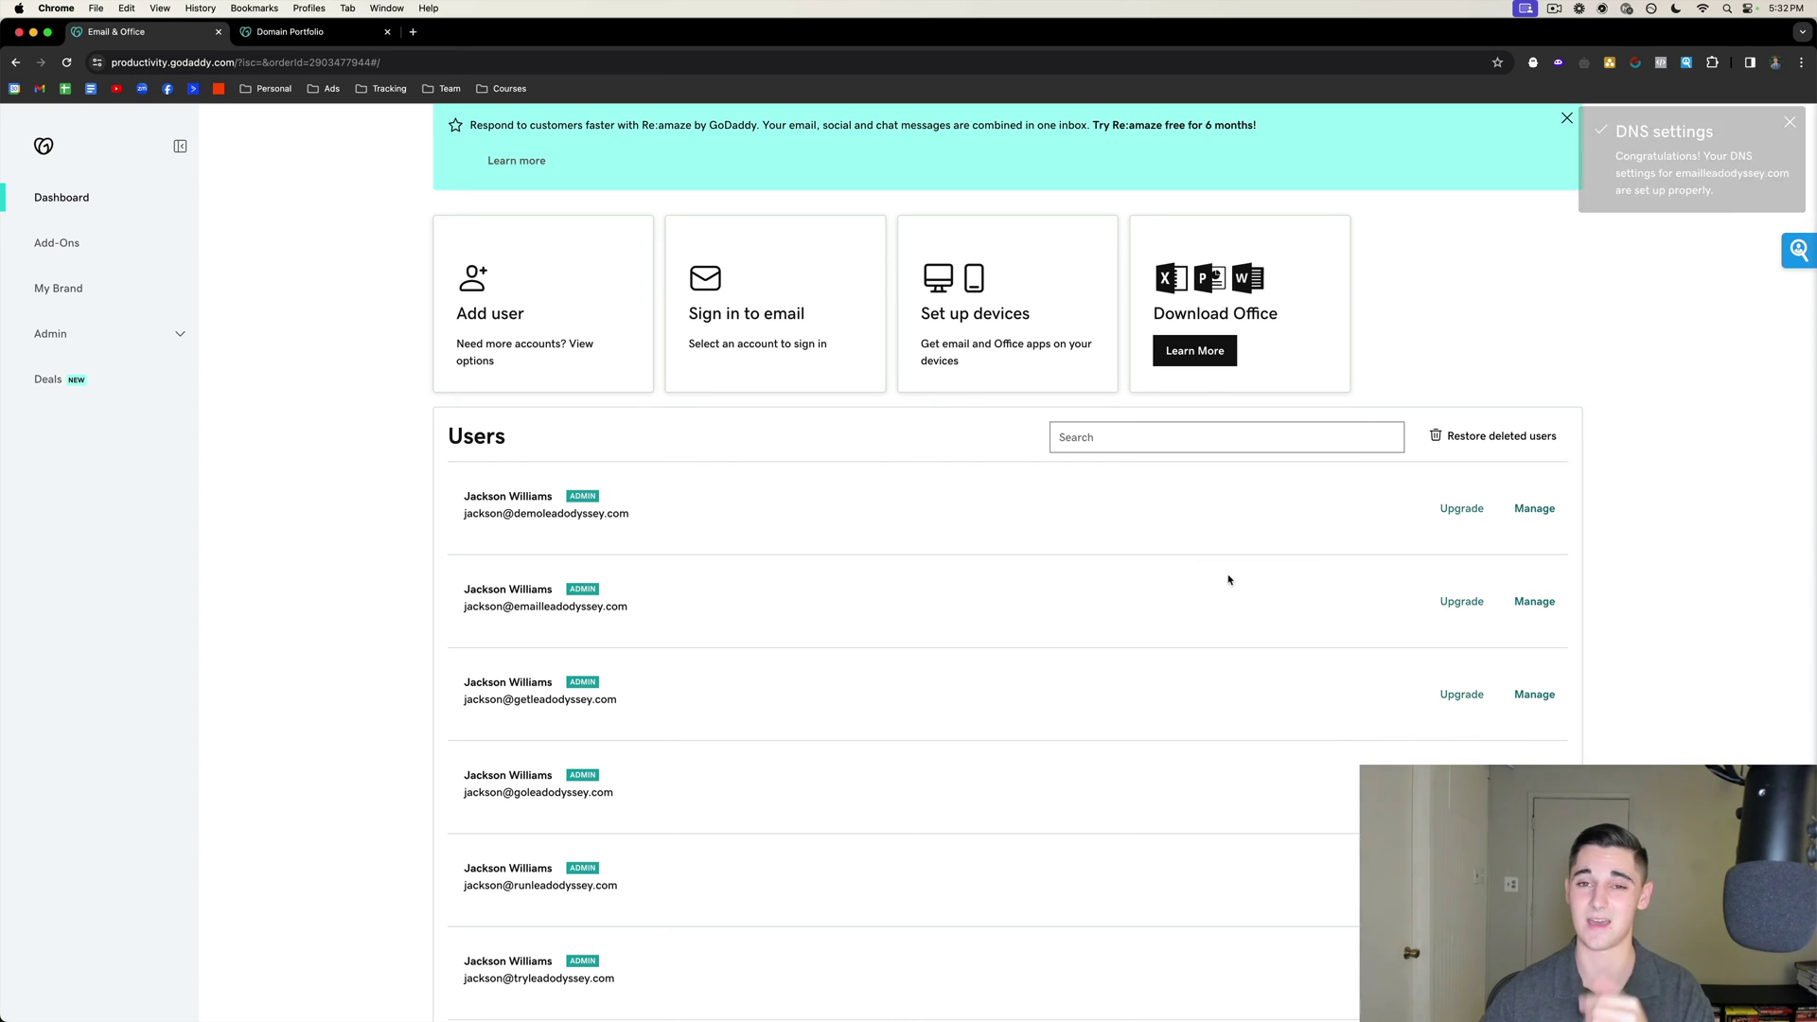
scroll(1561, 377, "up", 1)
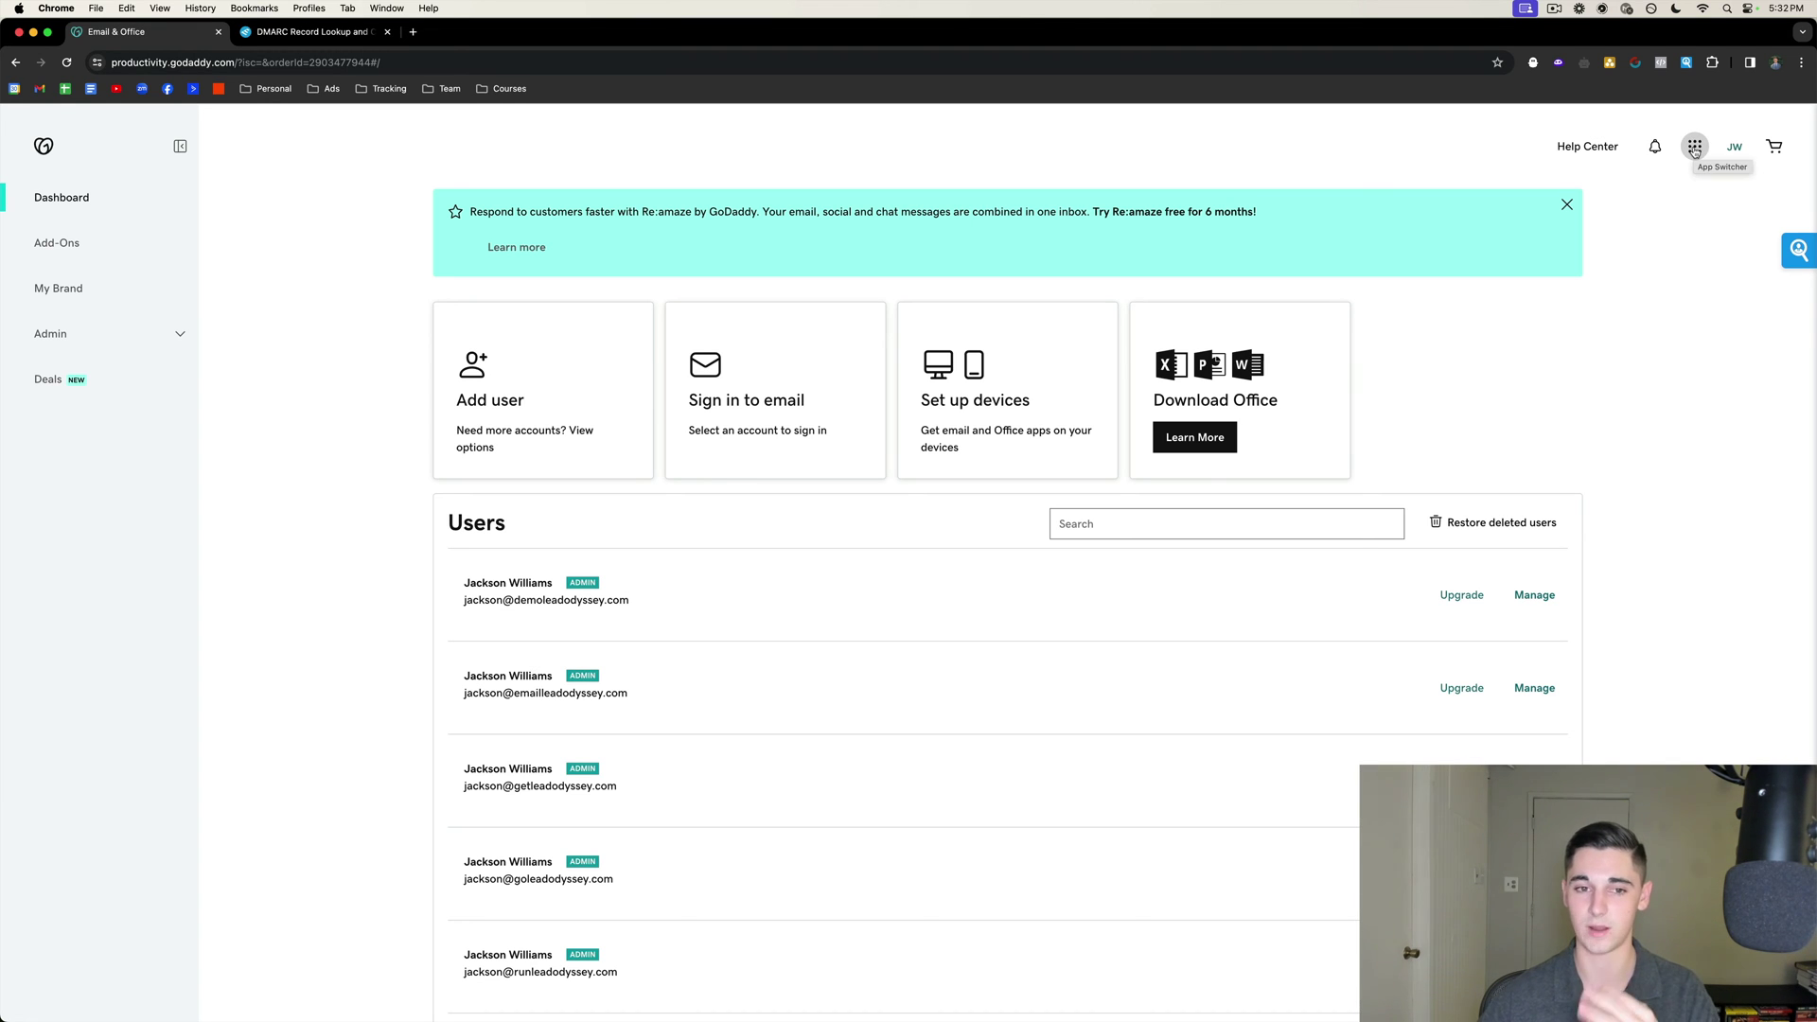
Go to Domains under Quick Links and open emailleadodyssey.com from the six-domain portfolio.
left_click(1694, 148)
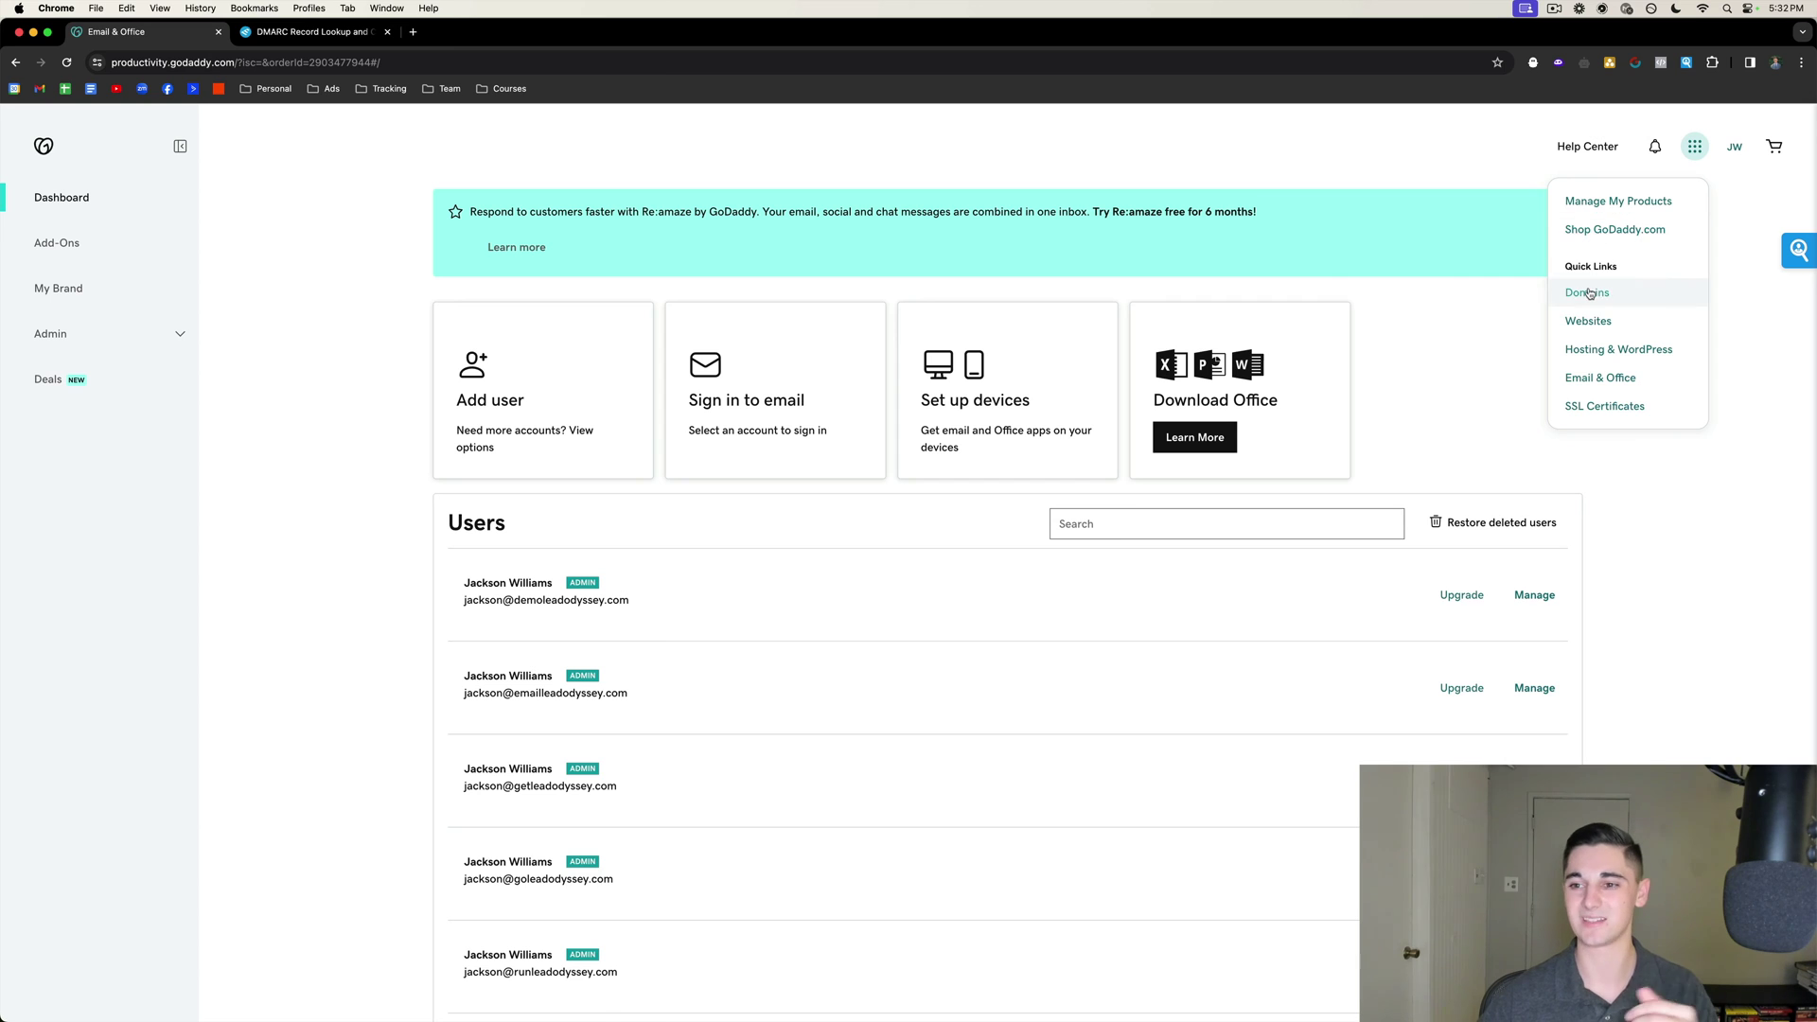
left_click(1586, 294)
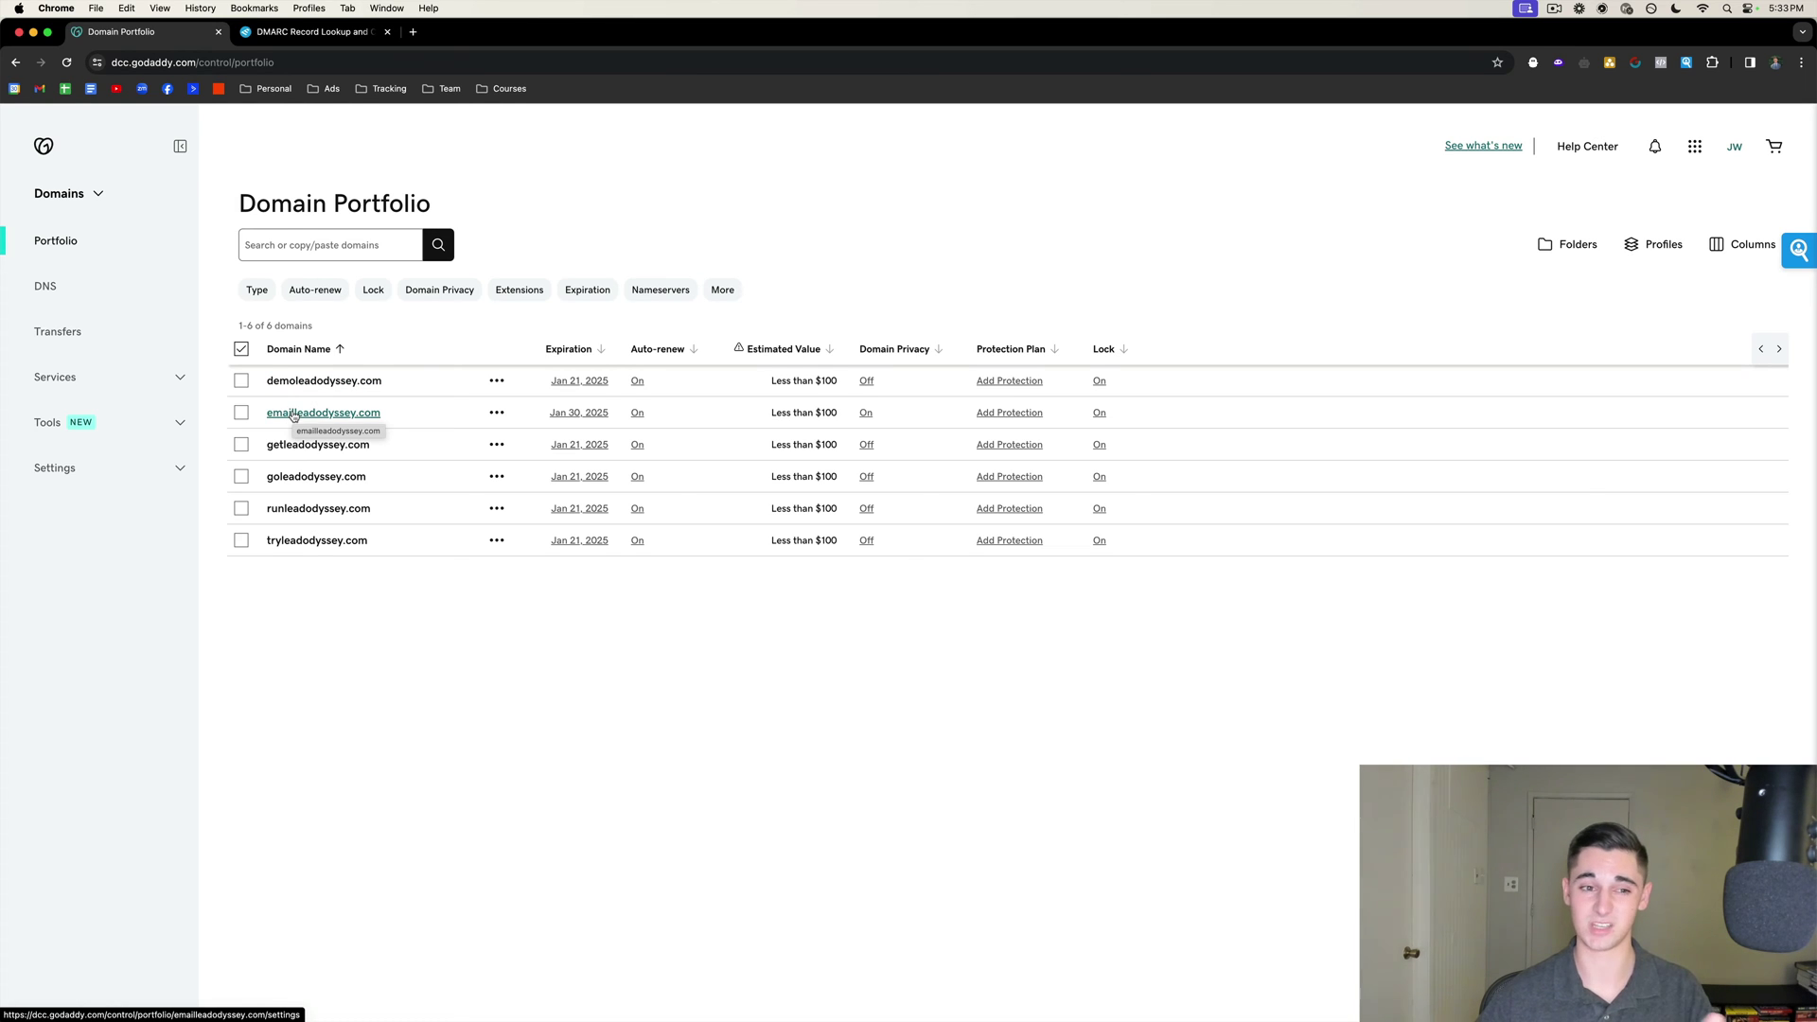
left_click(322, 417)
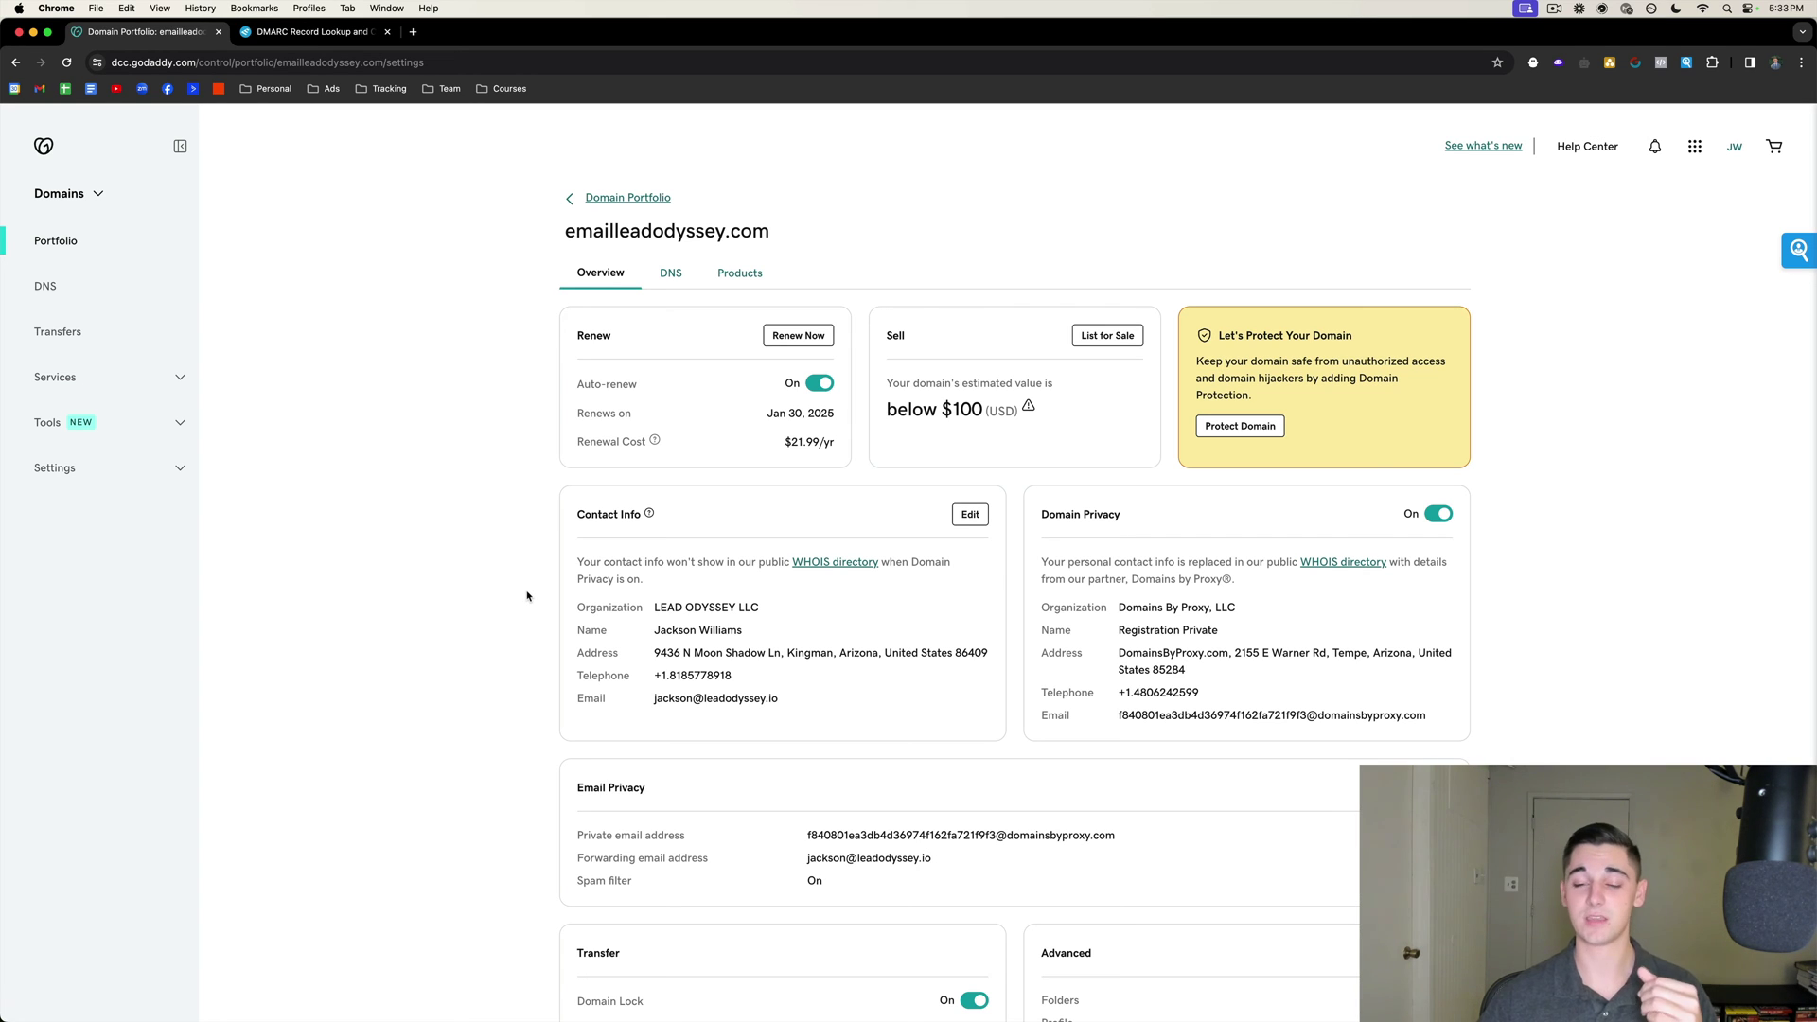
scroll(1448, 516, "down", 1)
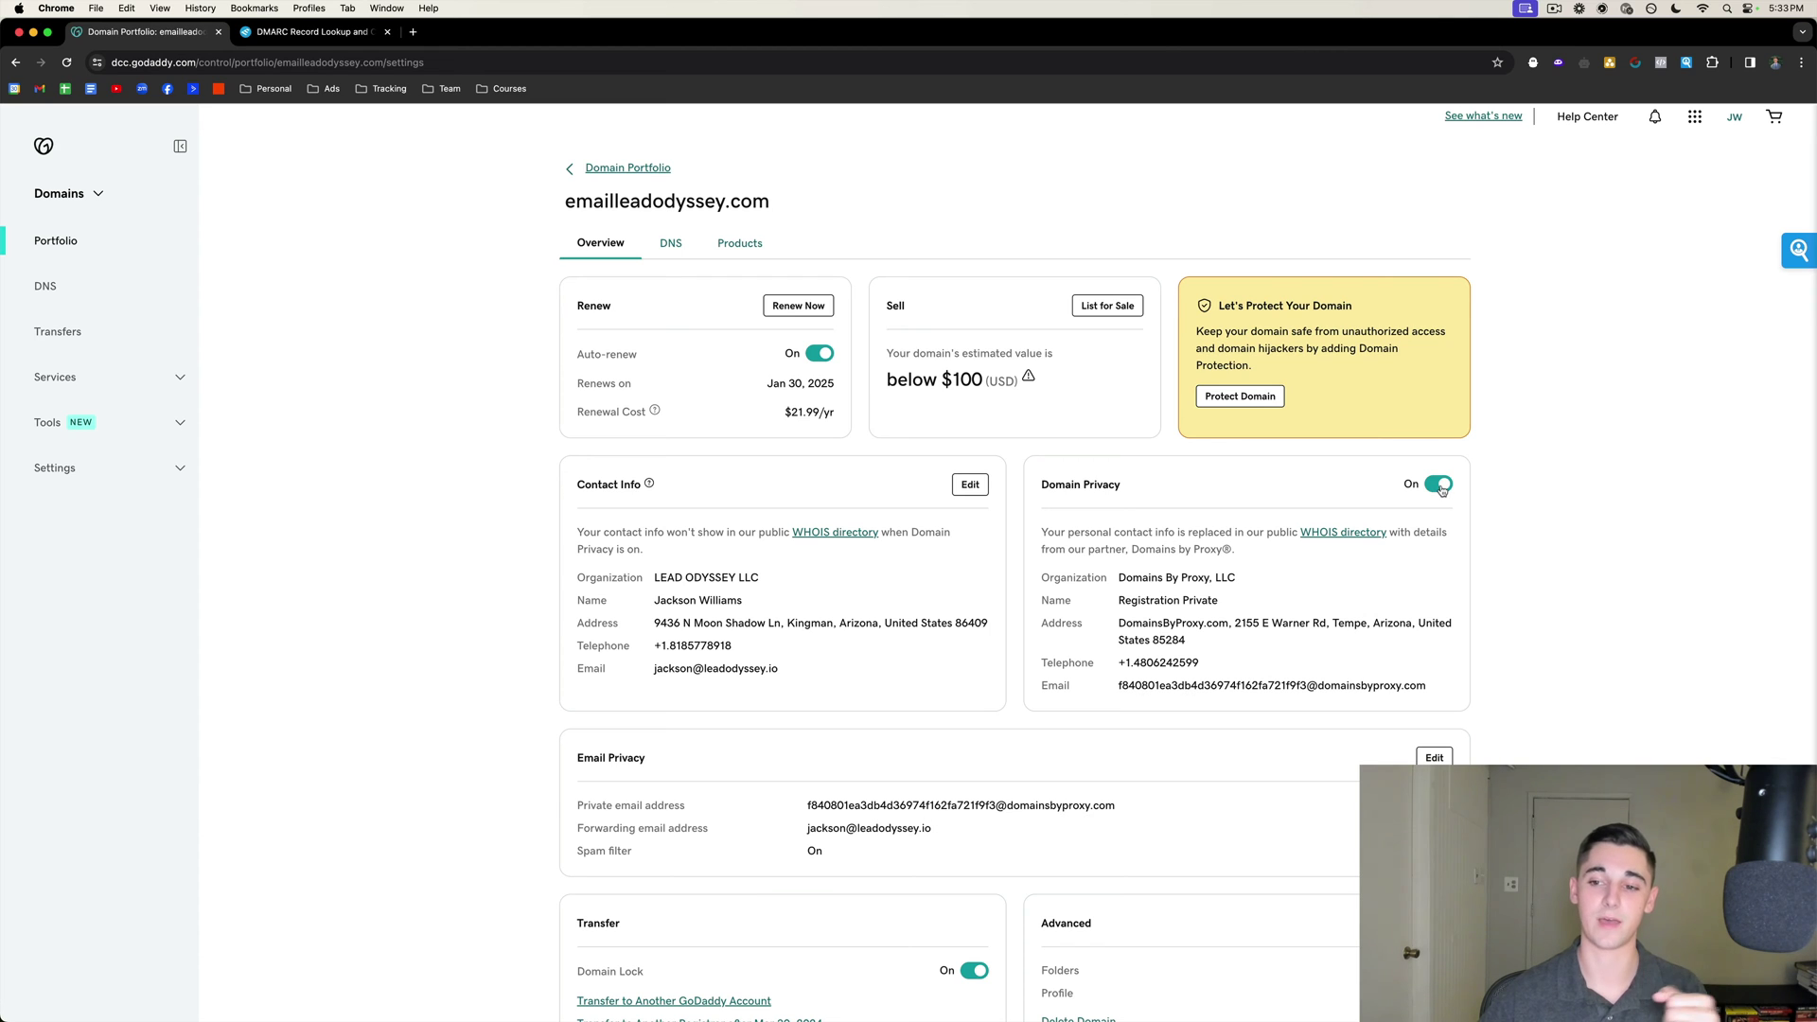
Switch off Domain Privacy for emailleadodyssey.com and confirm, exposing contact details in public WHOIS.
left_click(1440, 485)
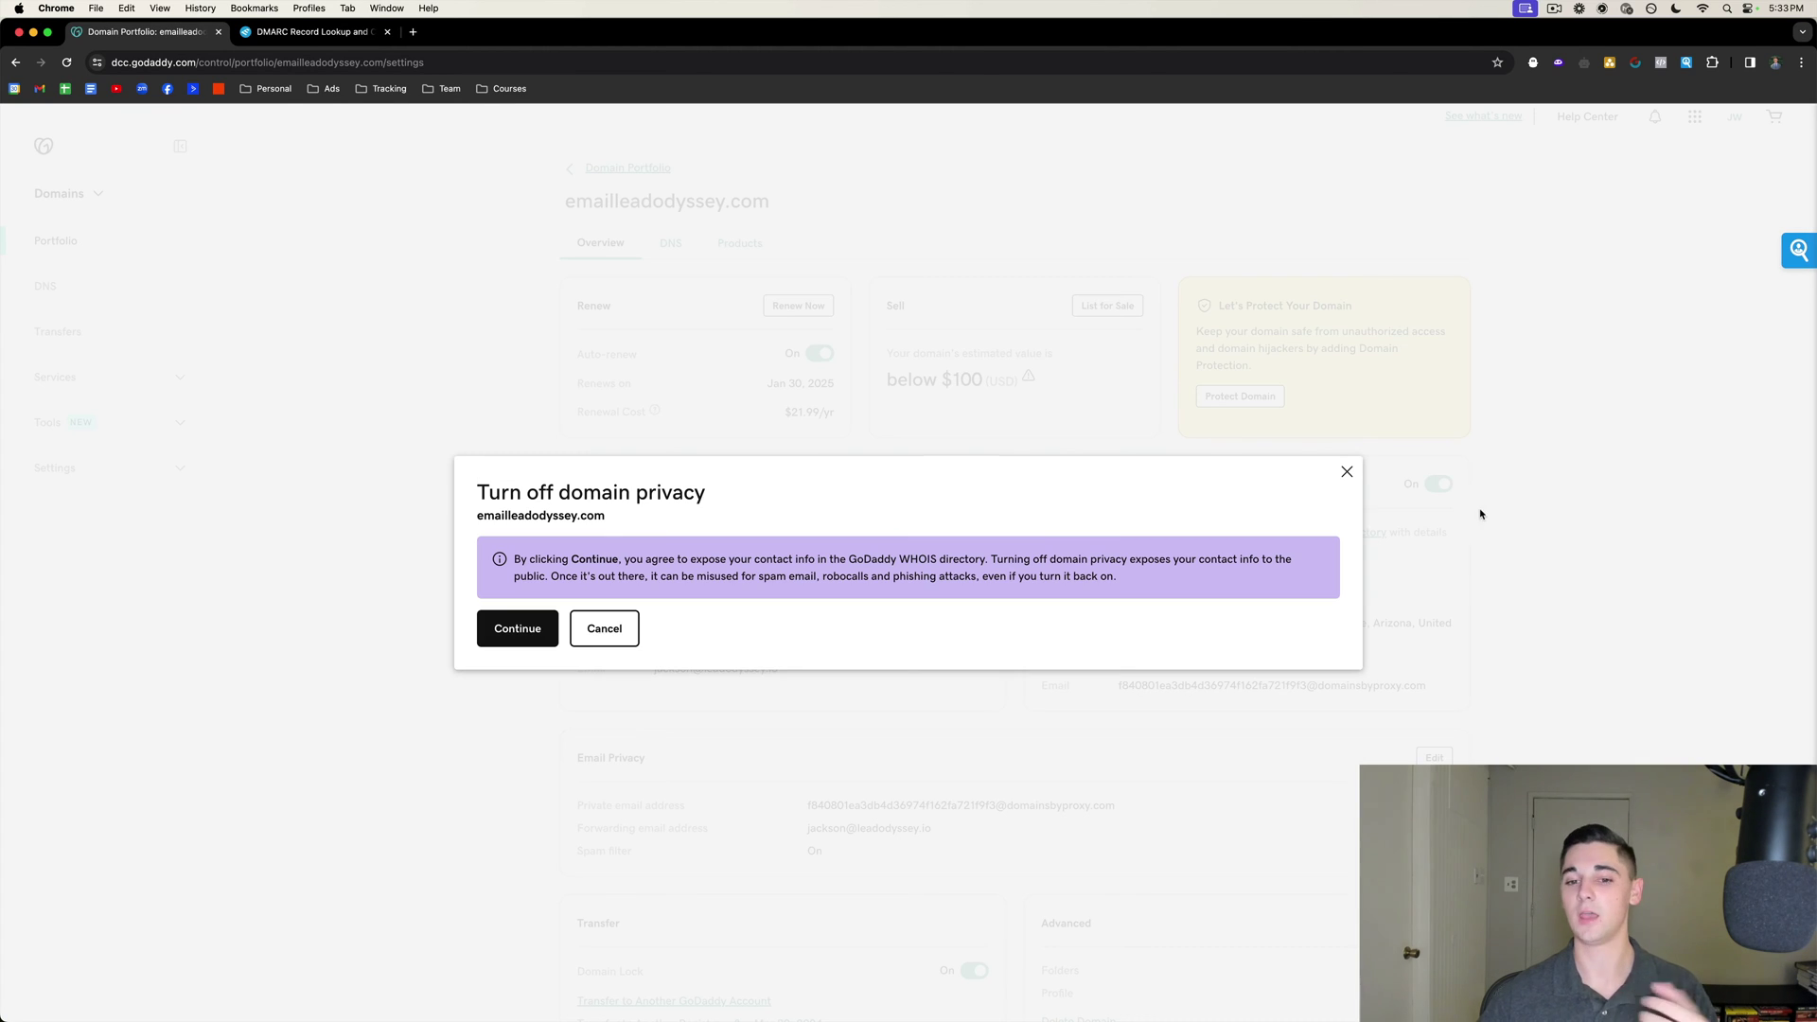
left_click(513, 632)
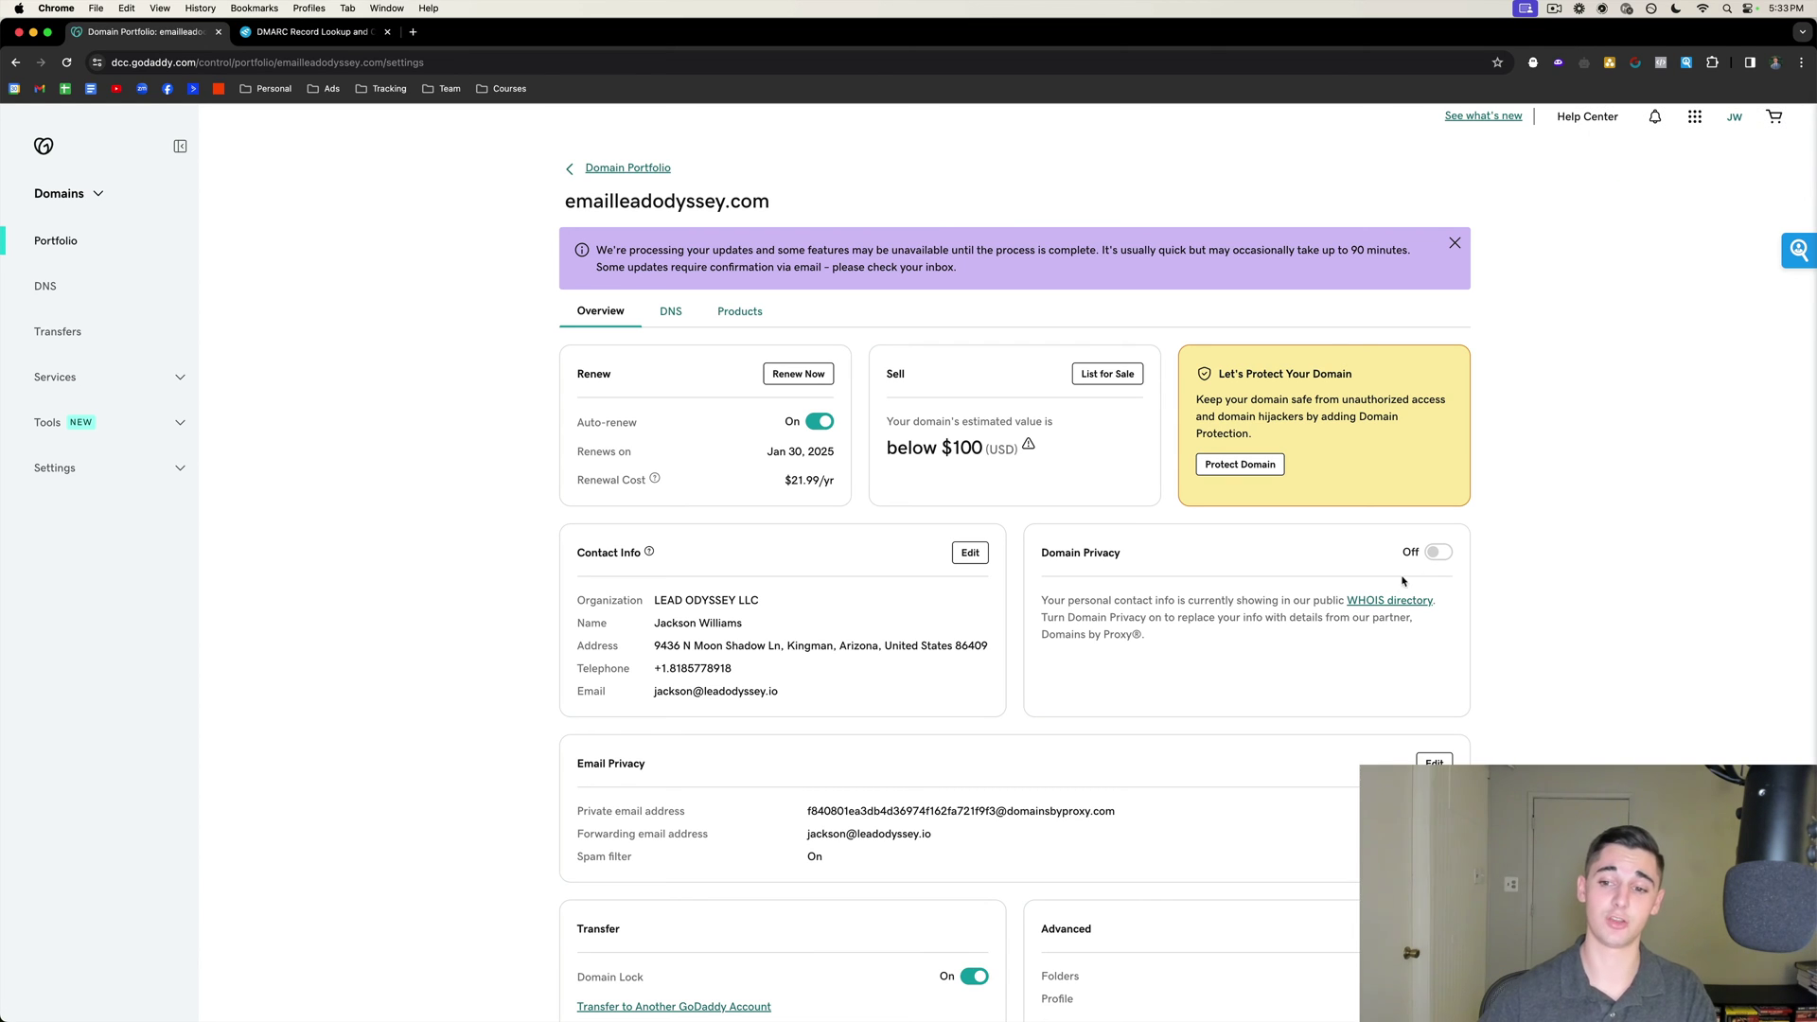
left_click_drag(1315, 603, 1441, 608)
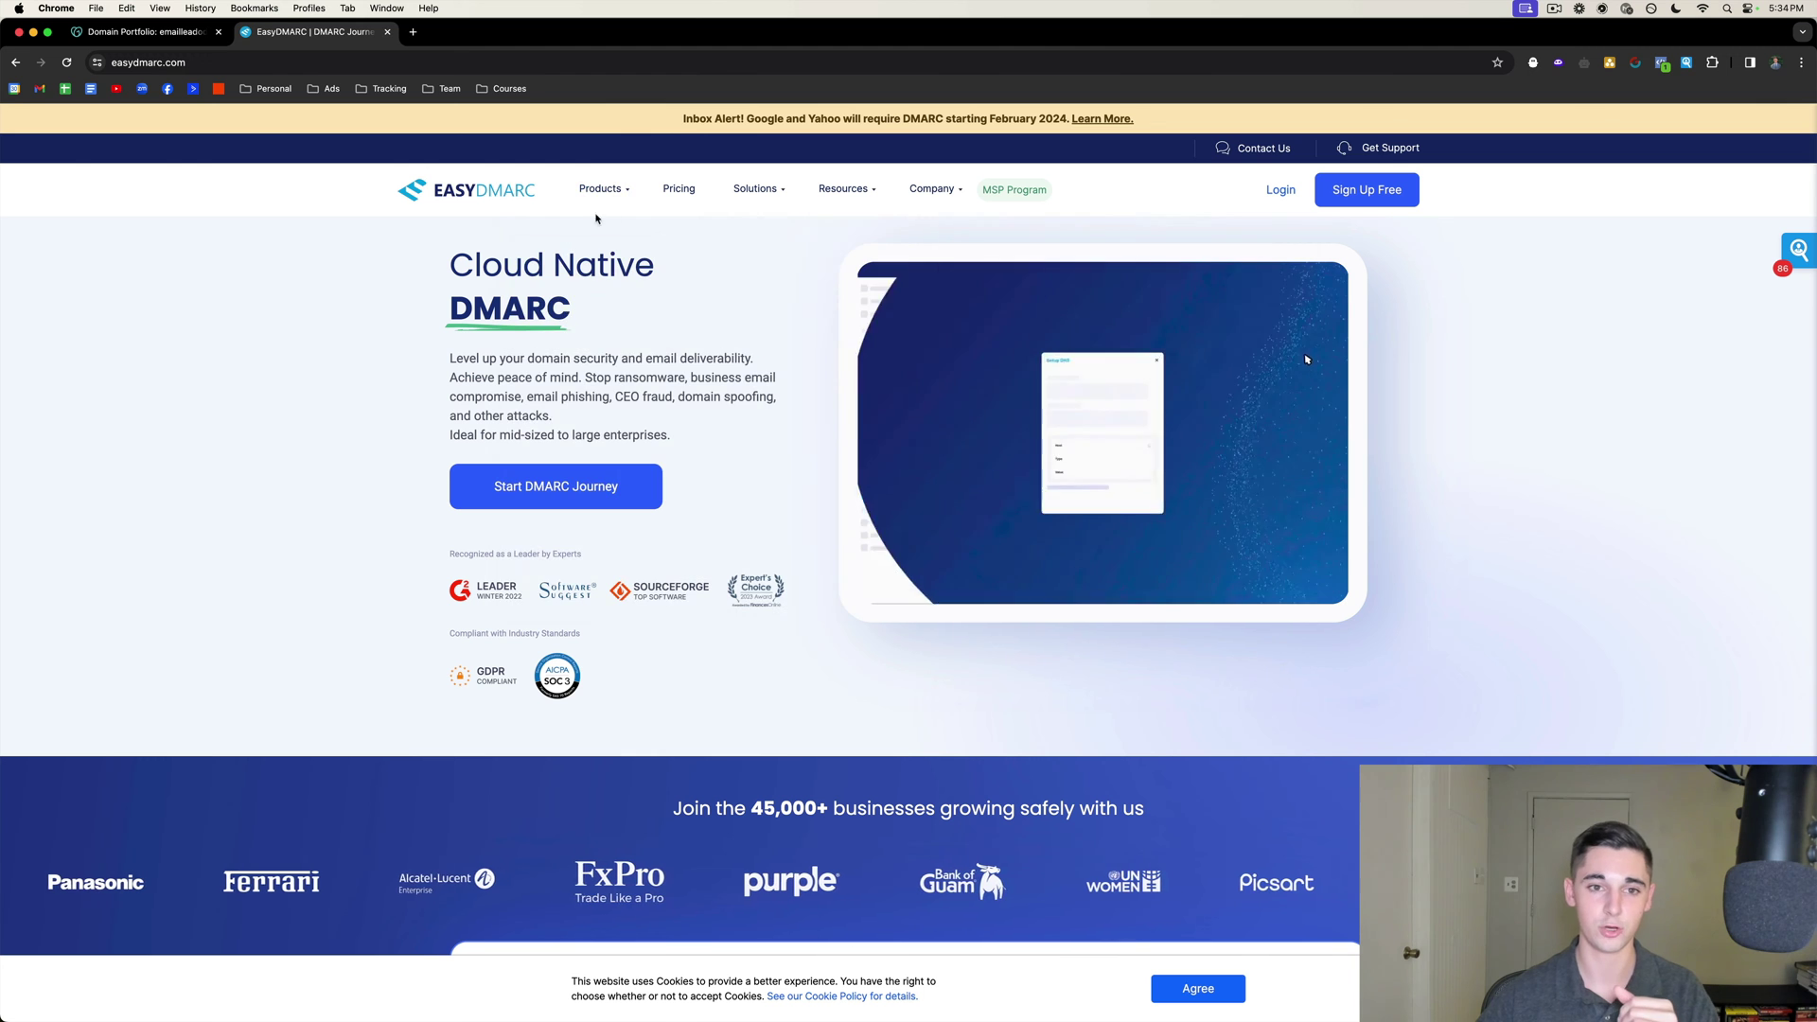
mouse_move(601, 188)
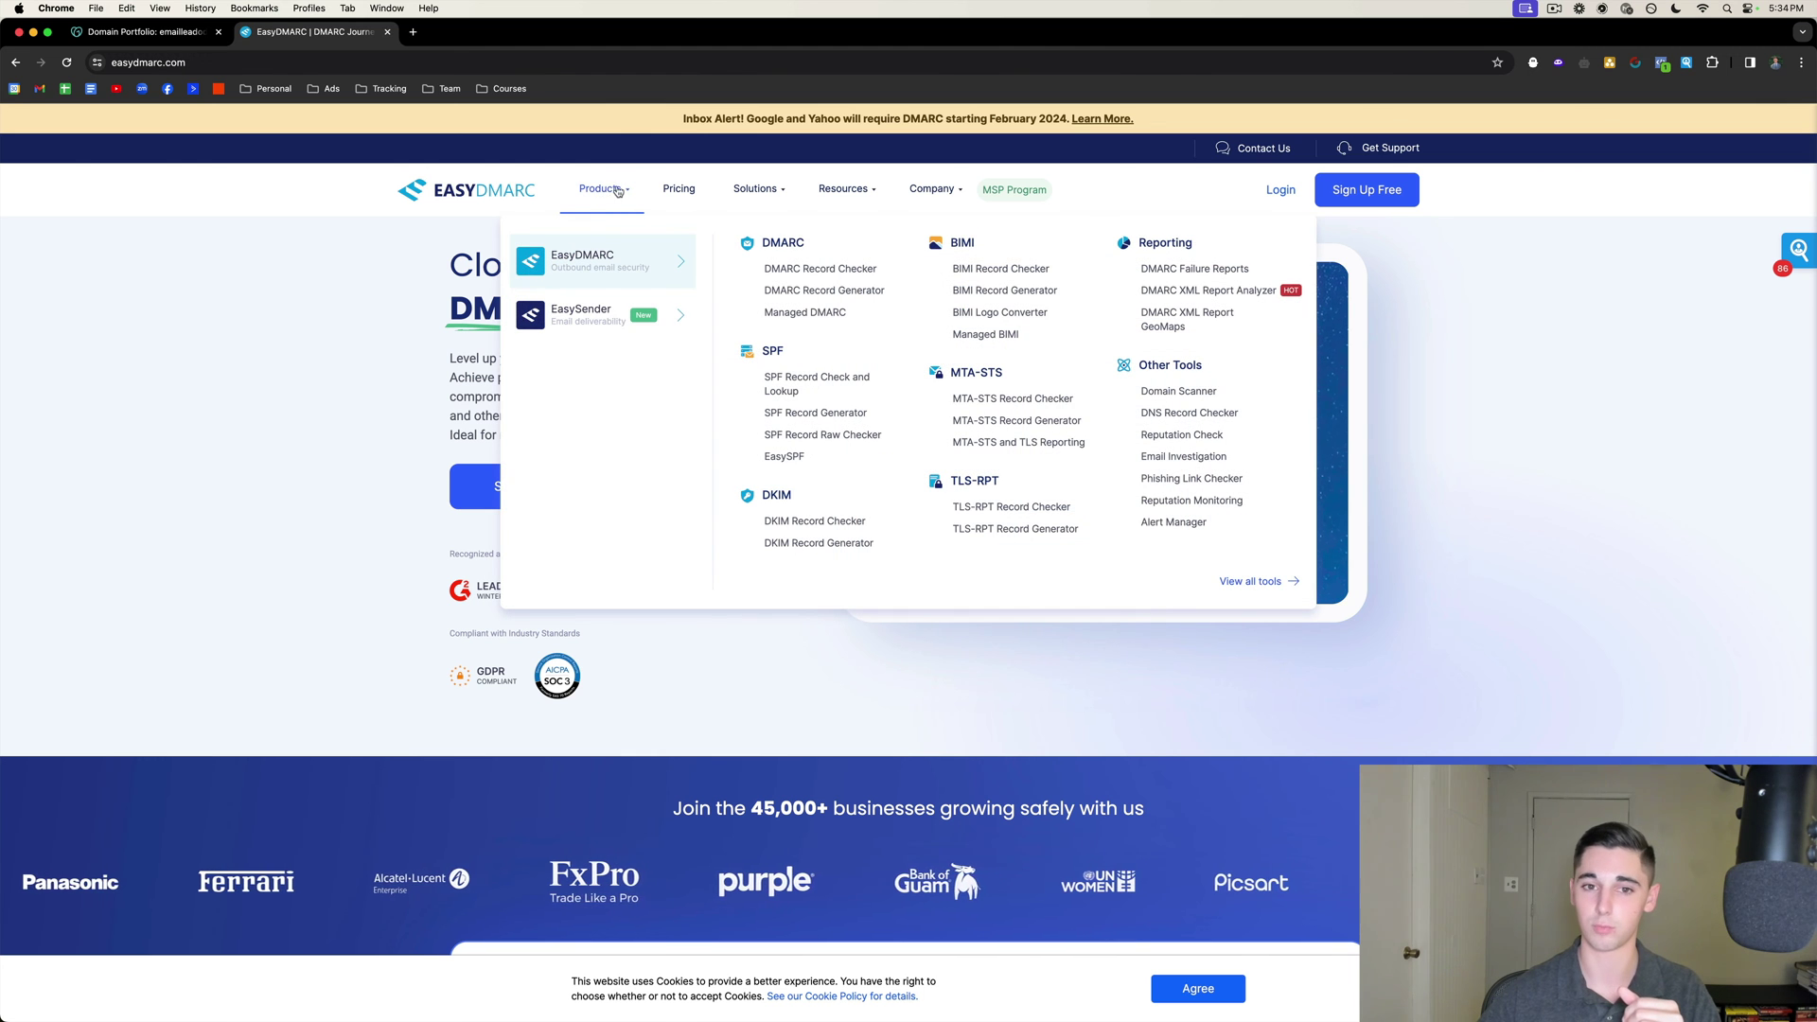
left_click(793, 294)
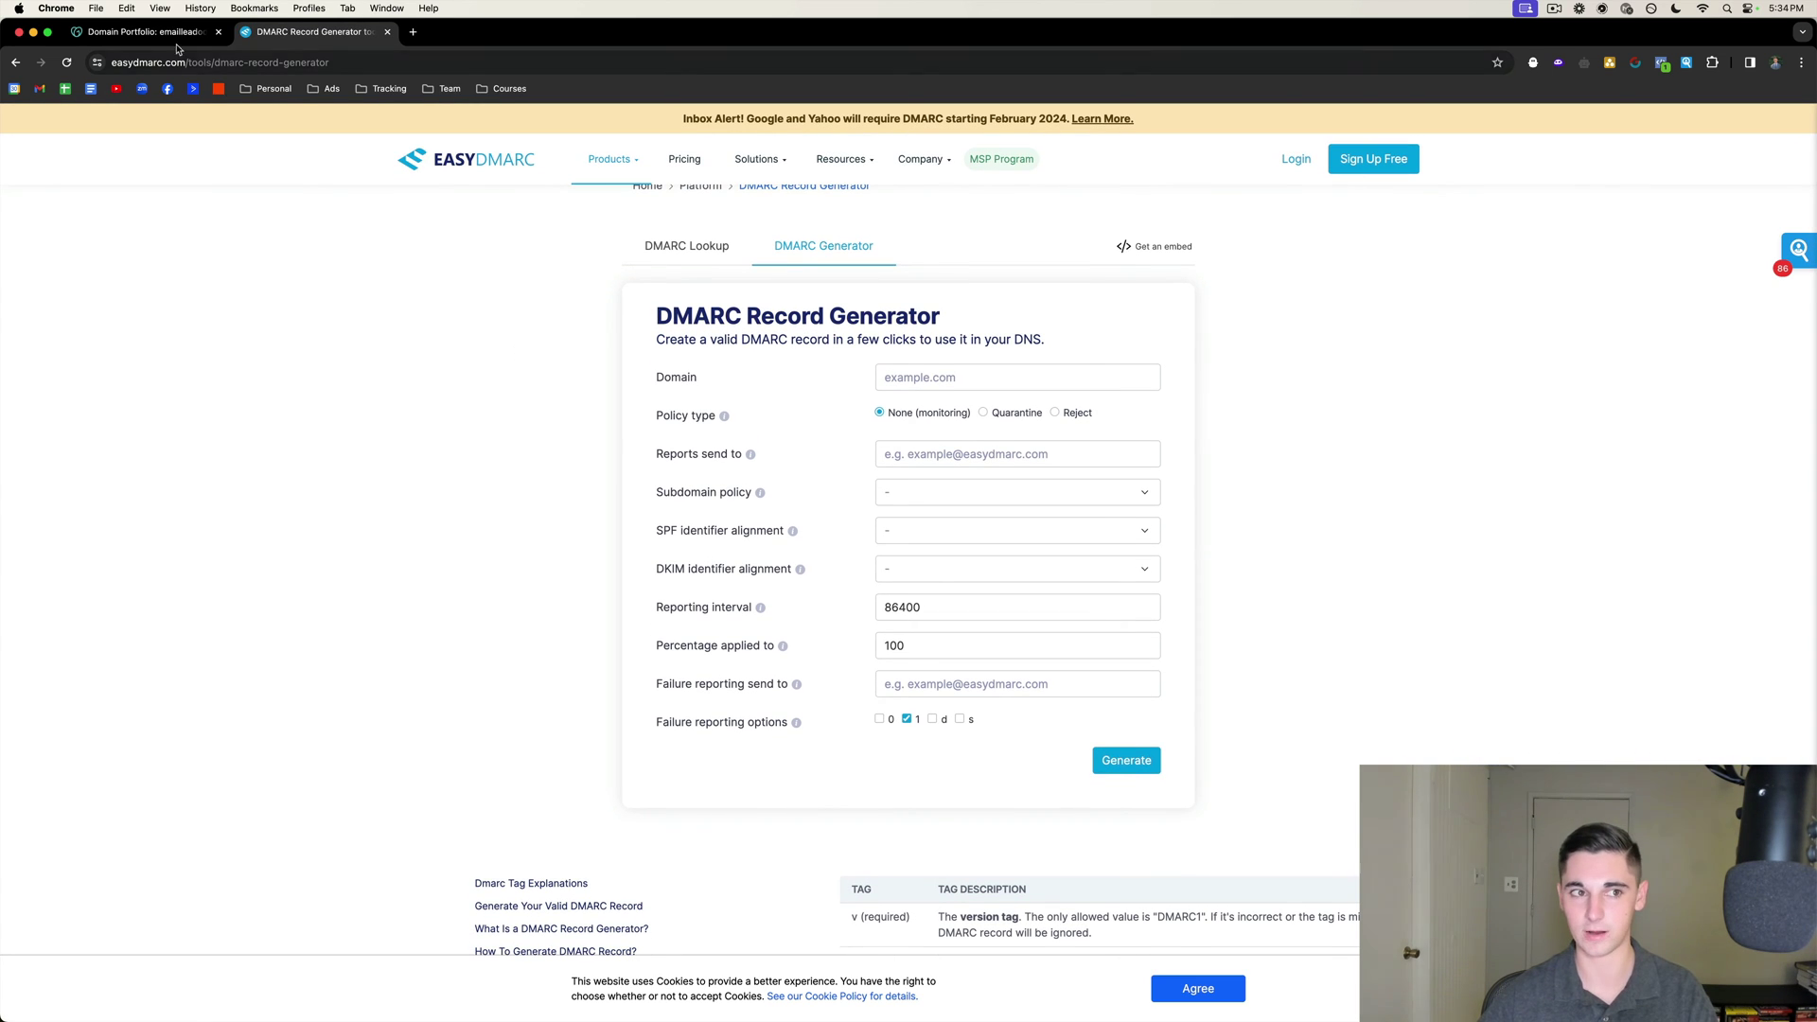
left_click(149, 36)
scroll(806, 348, "up", 1)
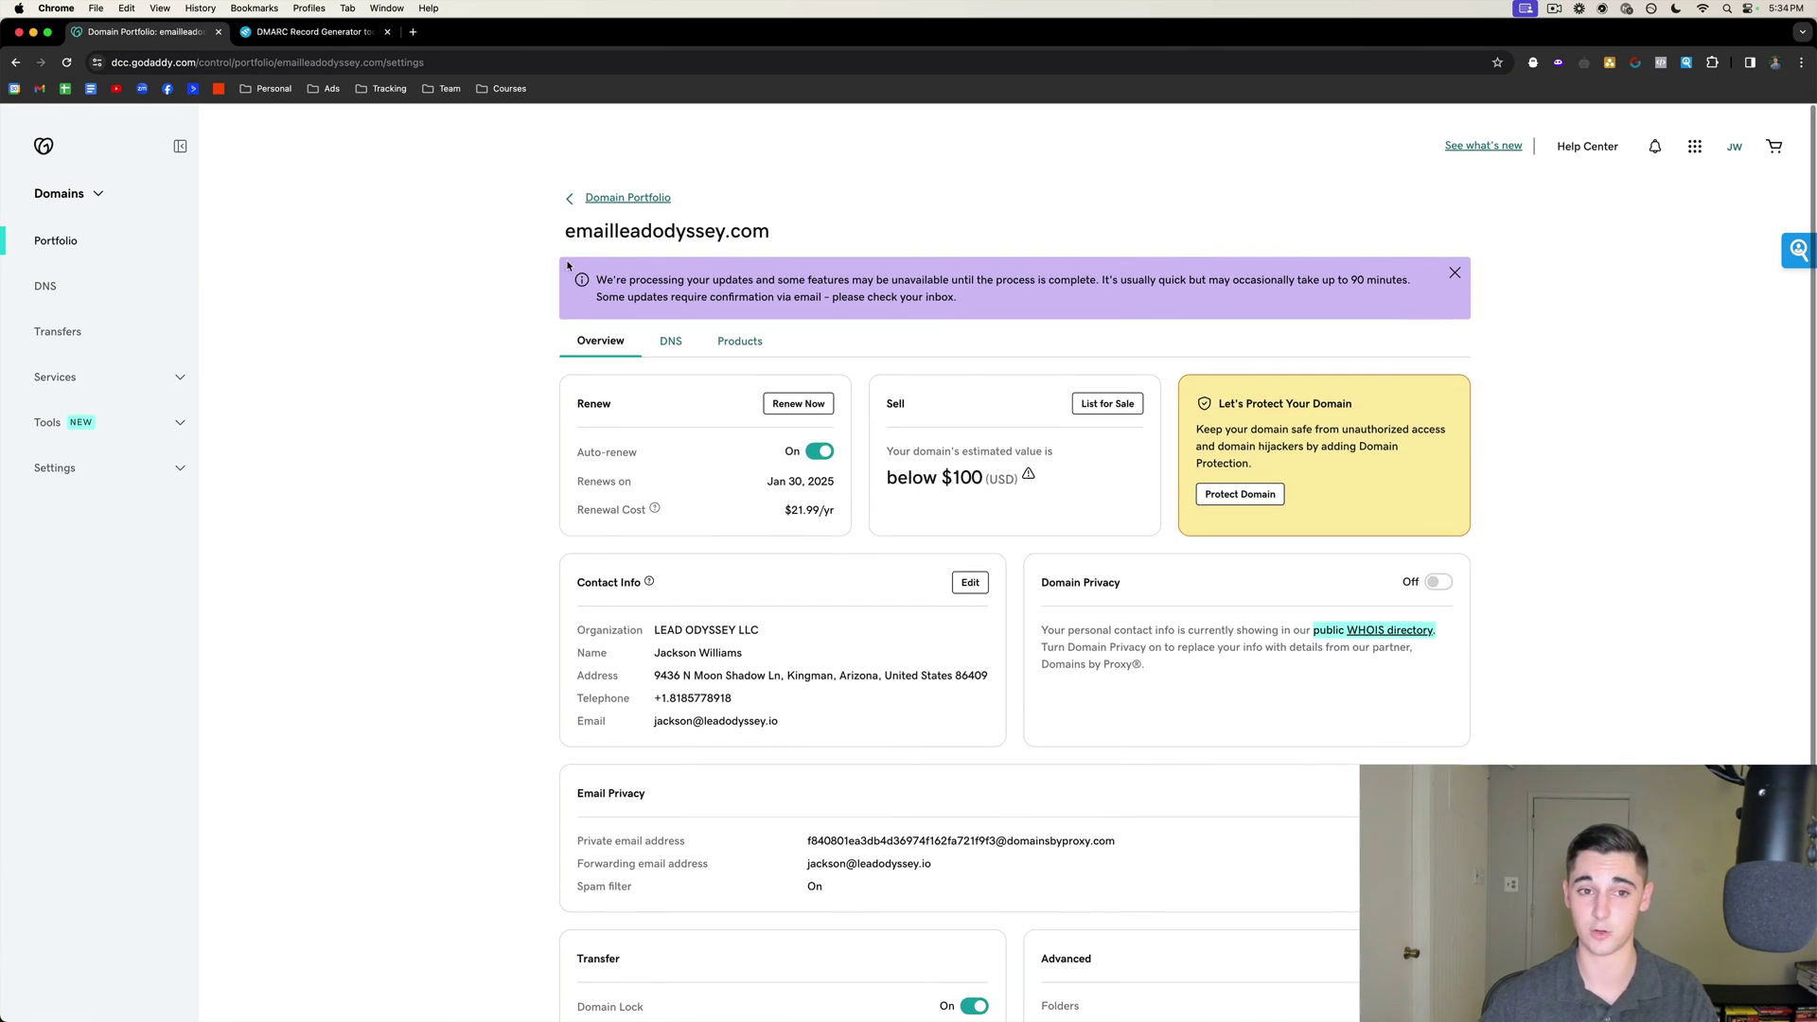
left_click_drag(565, 231, 851, 234)
key("super+c")
left_click(315, 32)
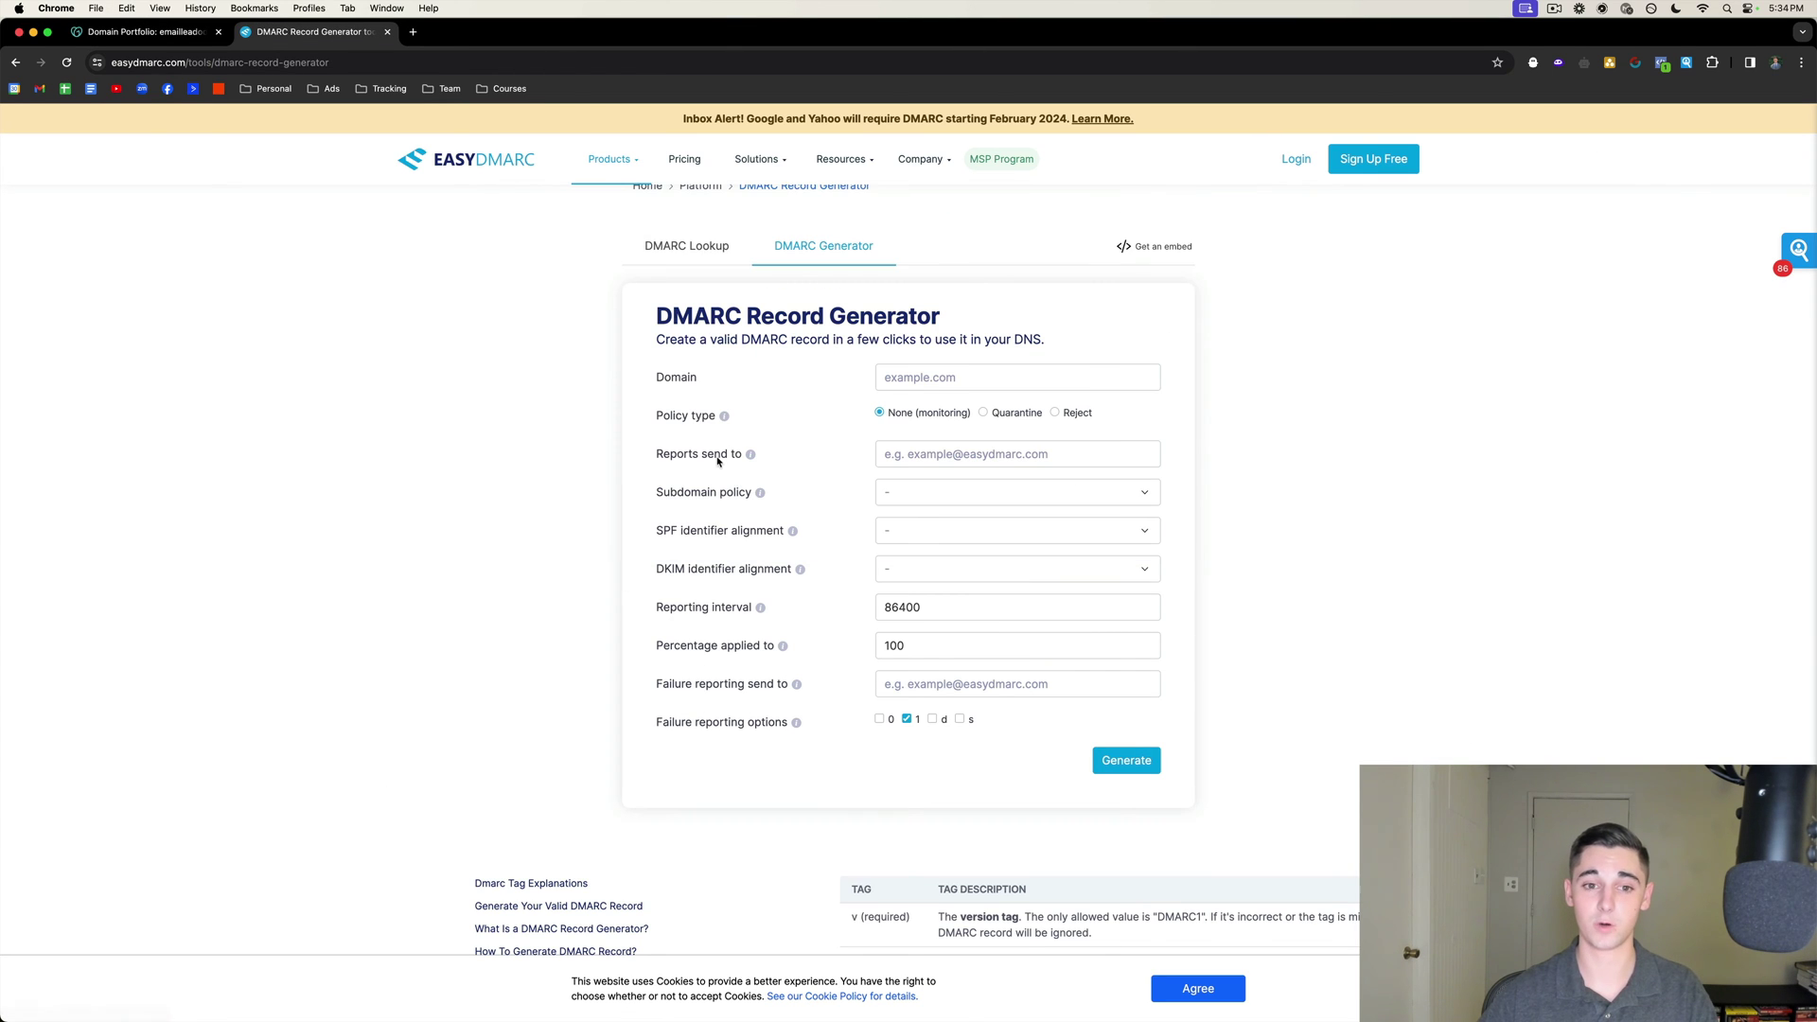
left_click(913, 428)
type("ww")
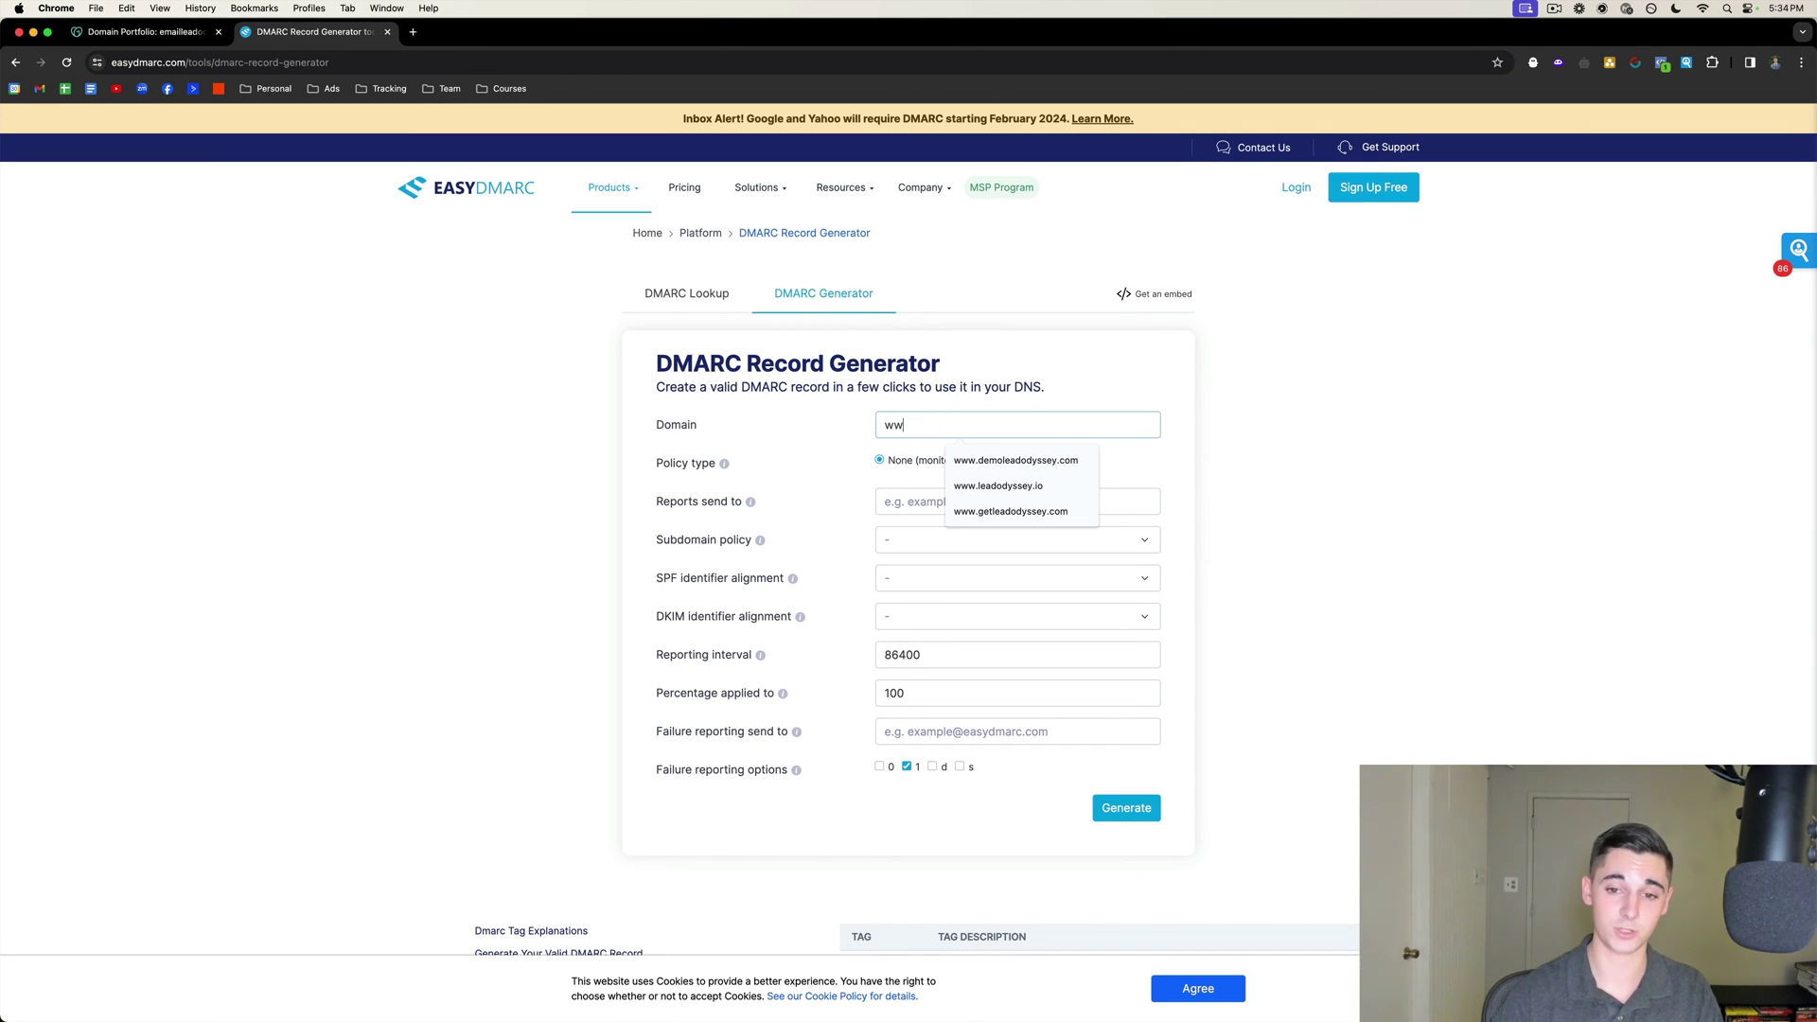
type("w.")
key("super+v")
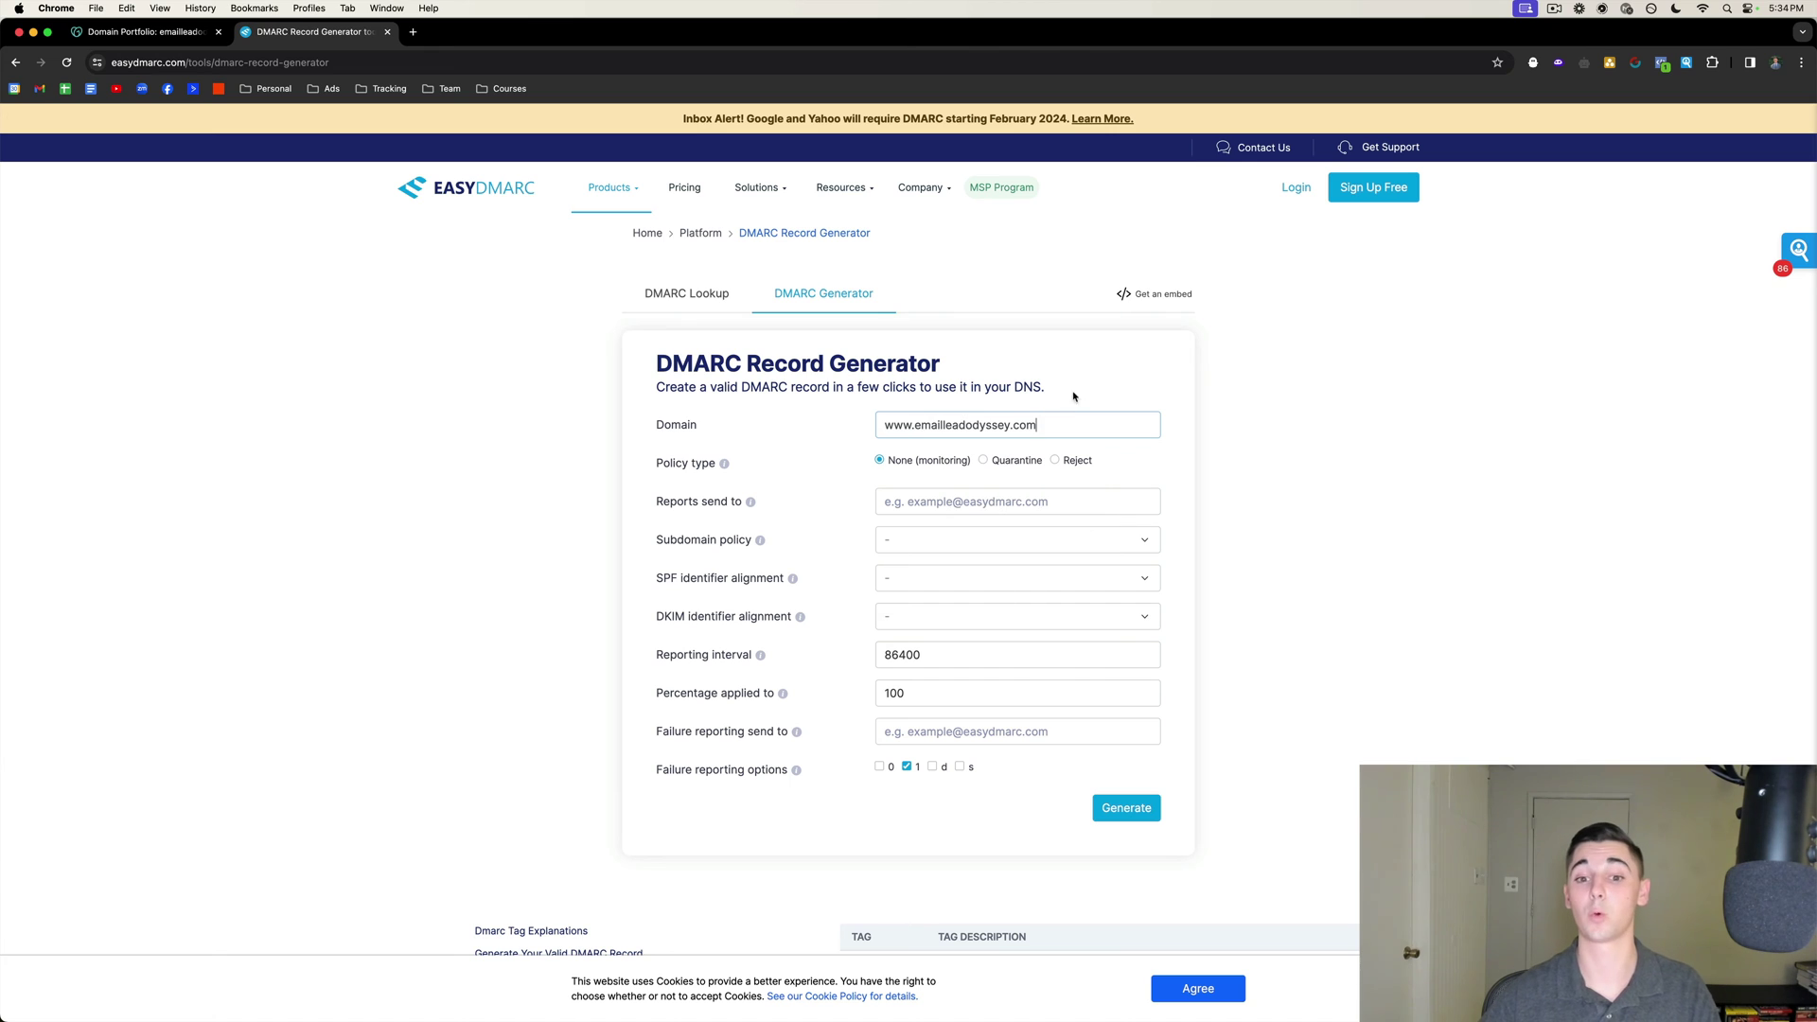
Choose the reports e-mail address, subdomain policy none (monitoring), and Relaxed SPF and DKIM alignment.
scroll(937, 433, "down", 1)
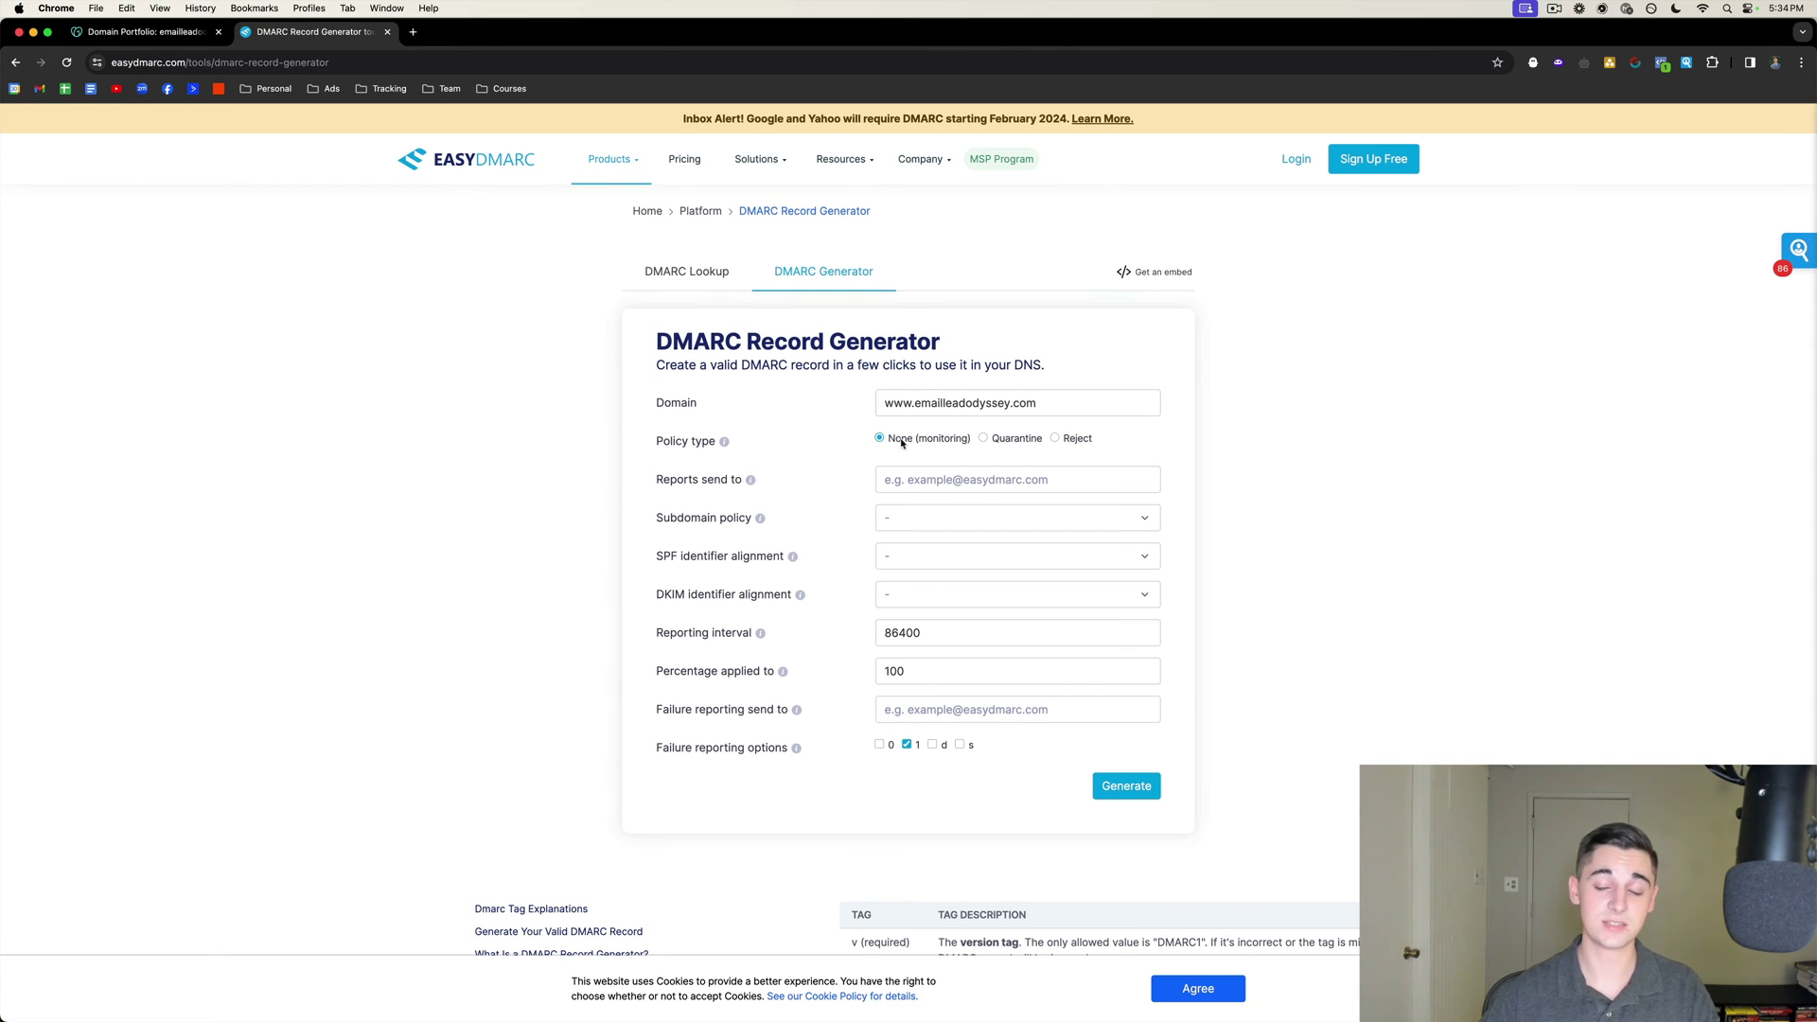
left_click(947, 478)
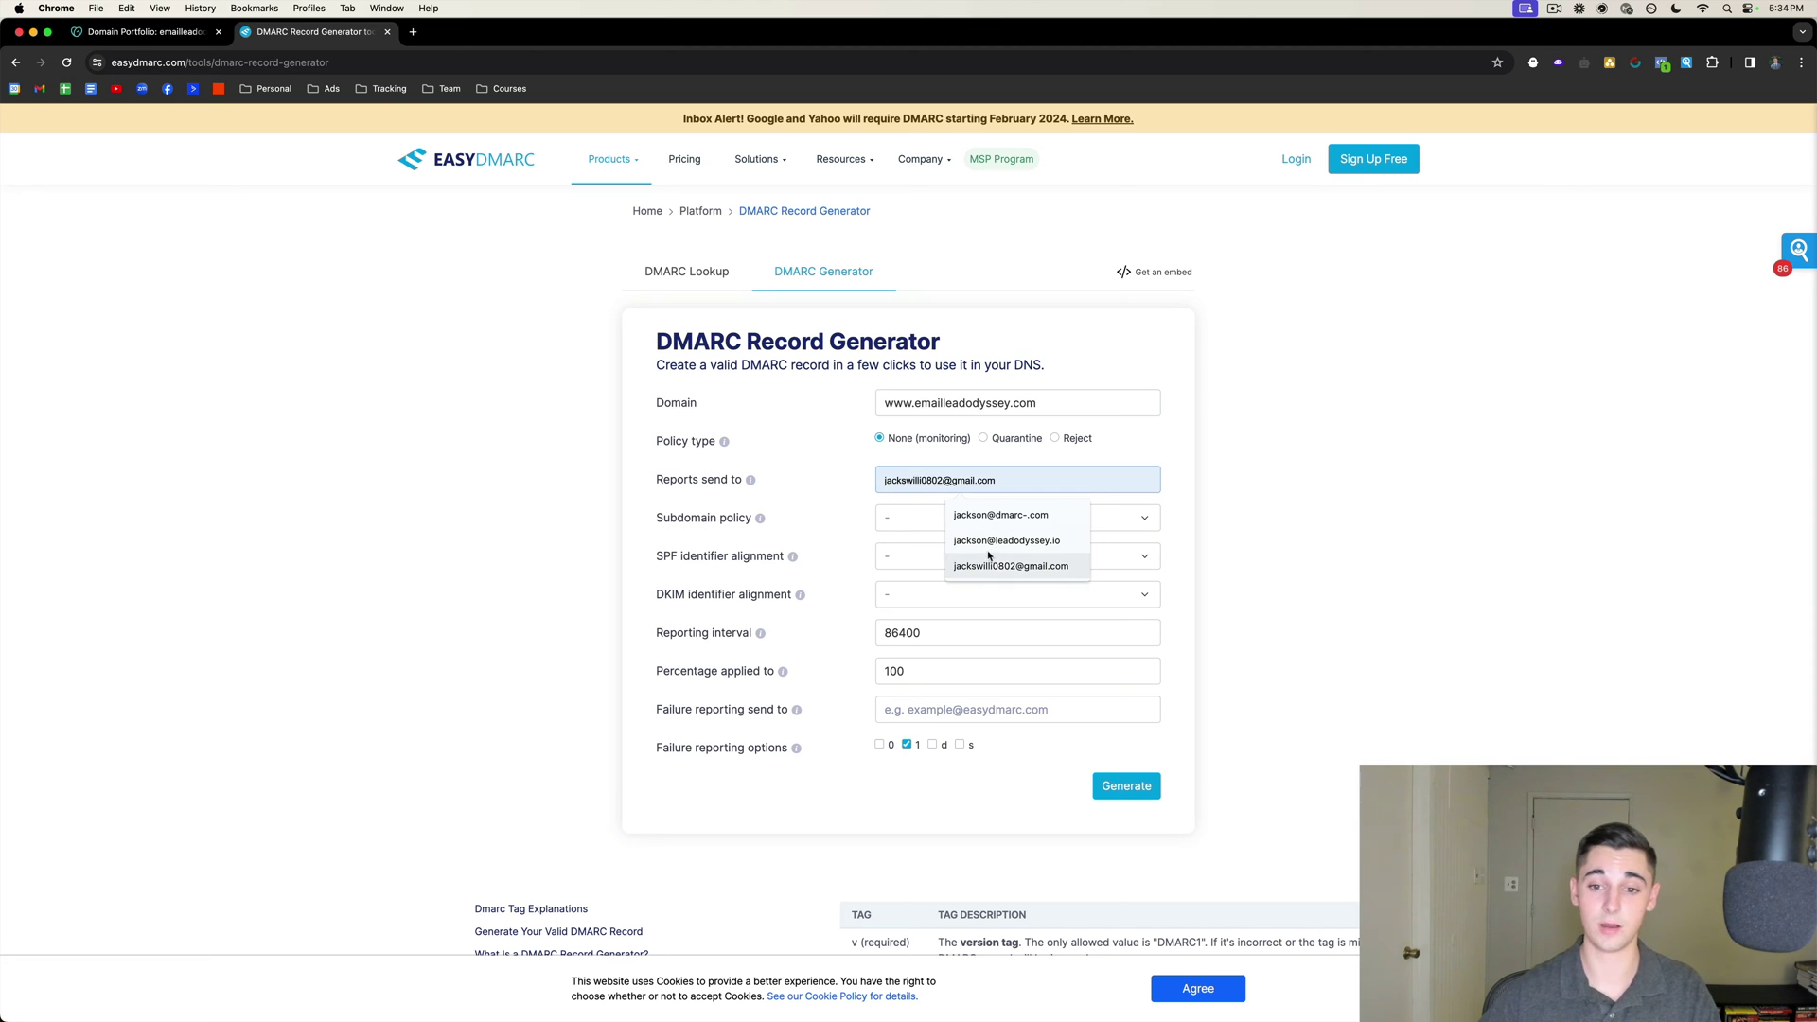
left_click(996, 545)
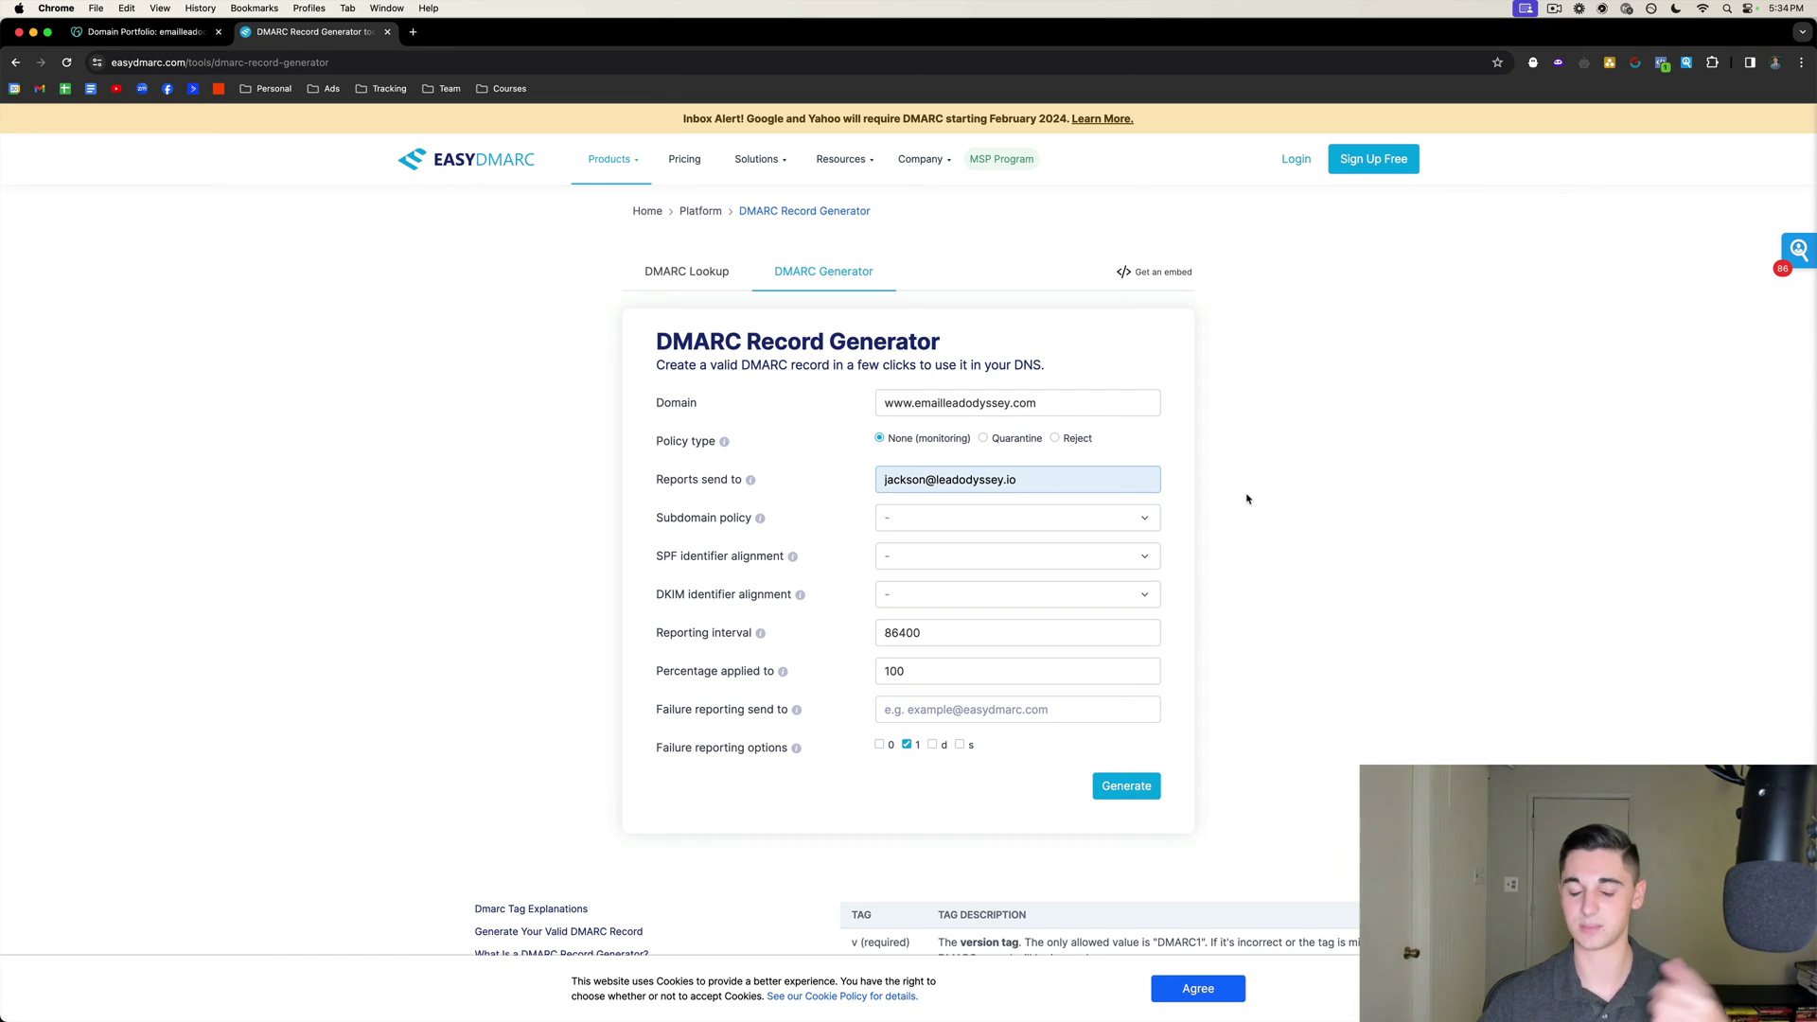
left_click(923, 519)
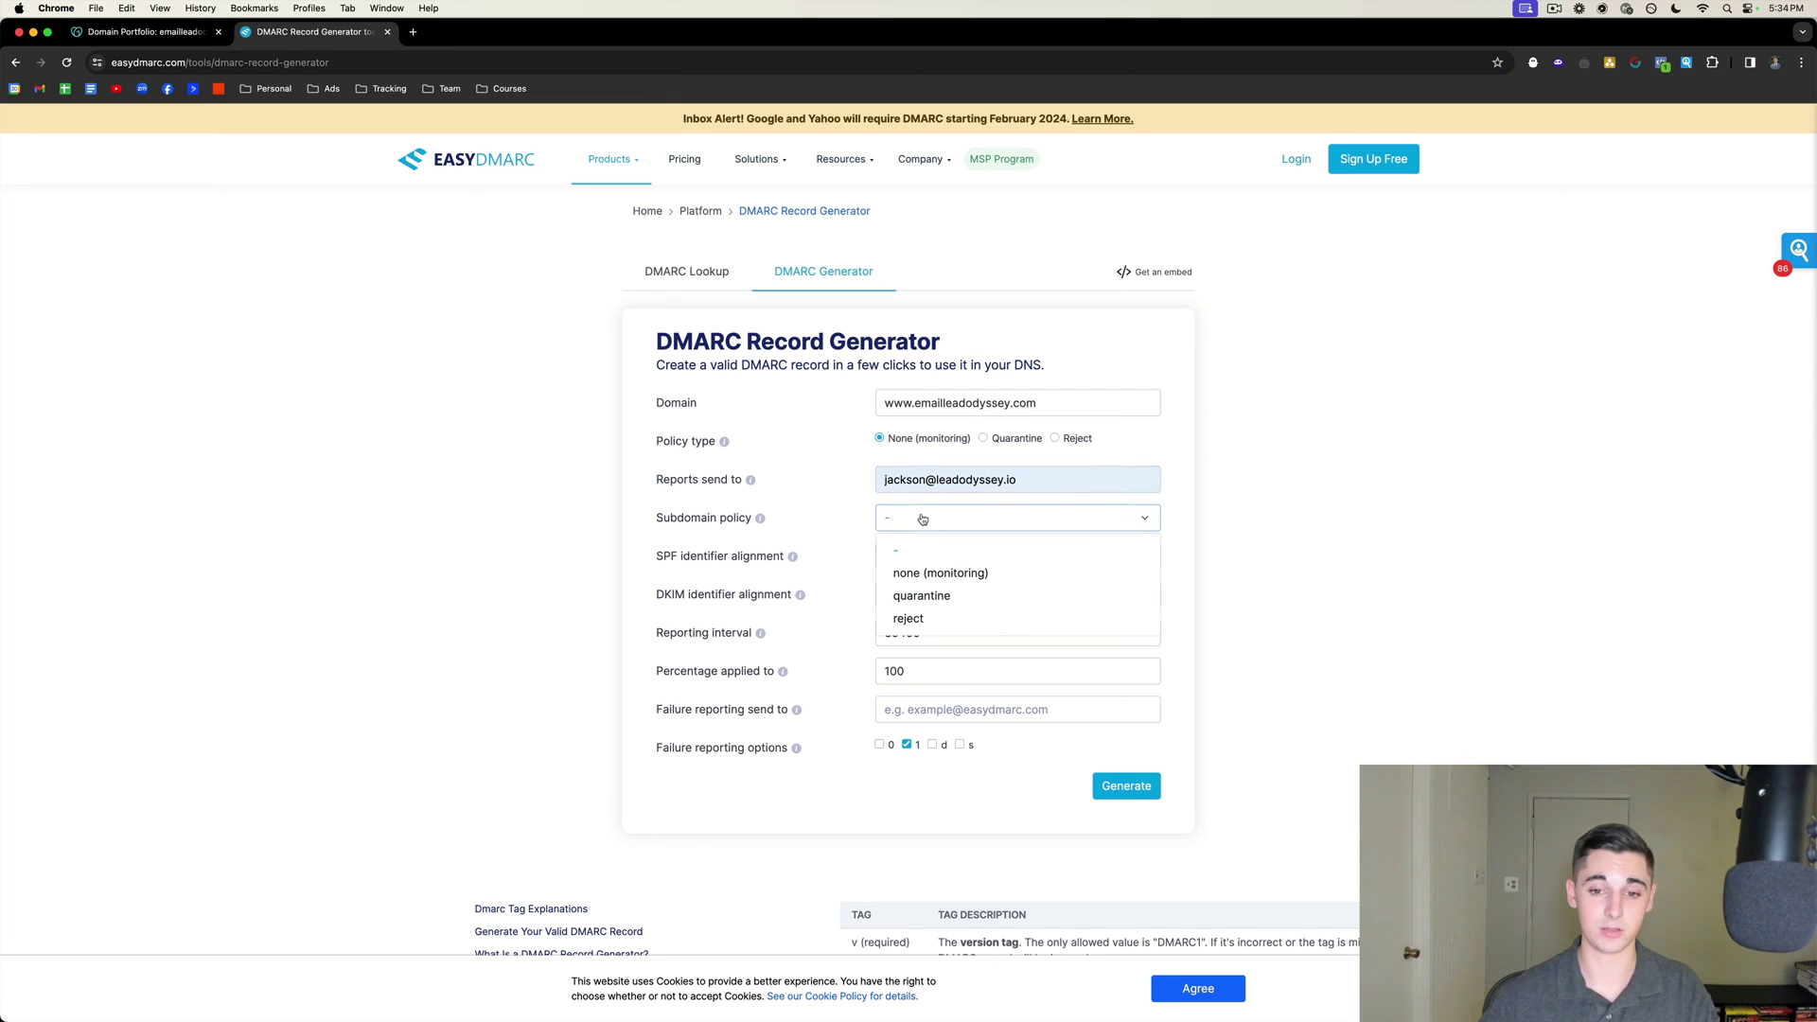
left_click(935, 573)
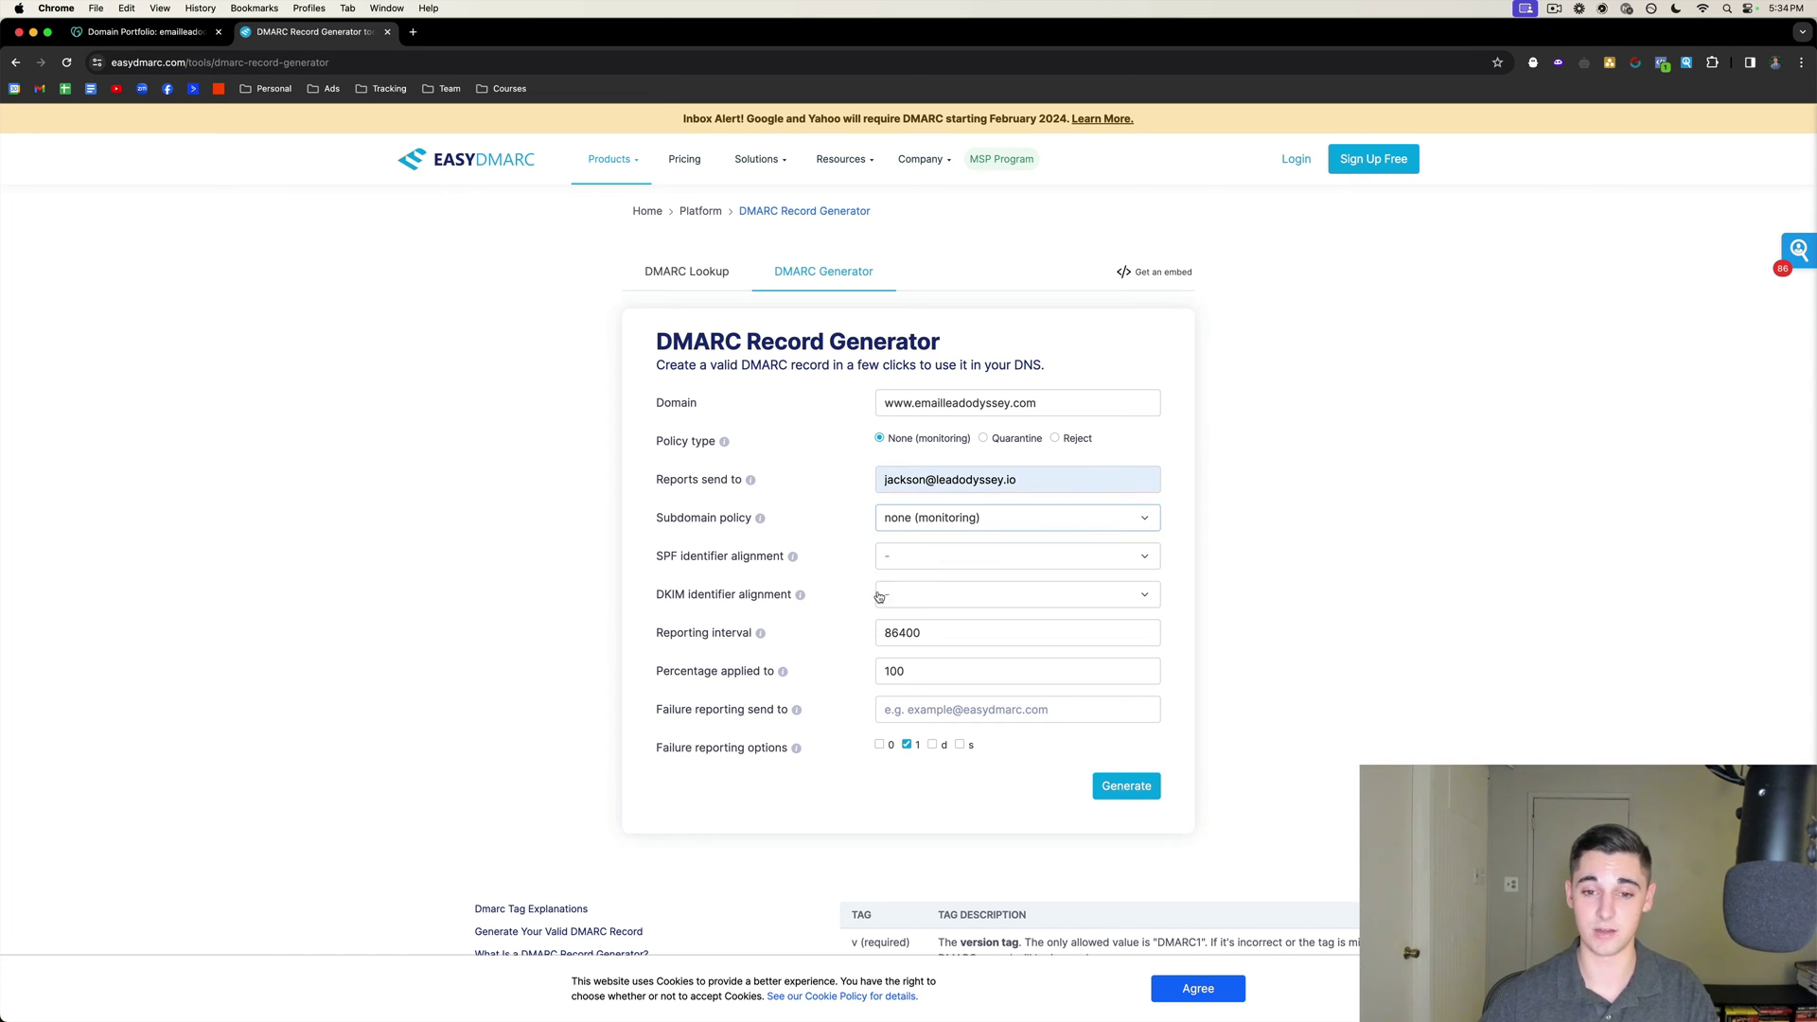
left_click(914, 561)
left_click(935, 617)
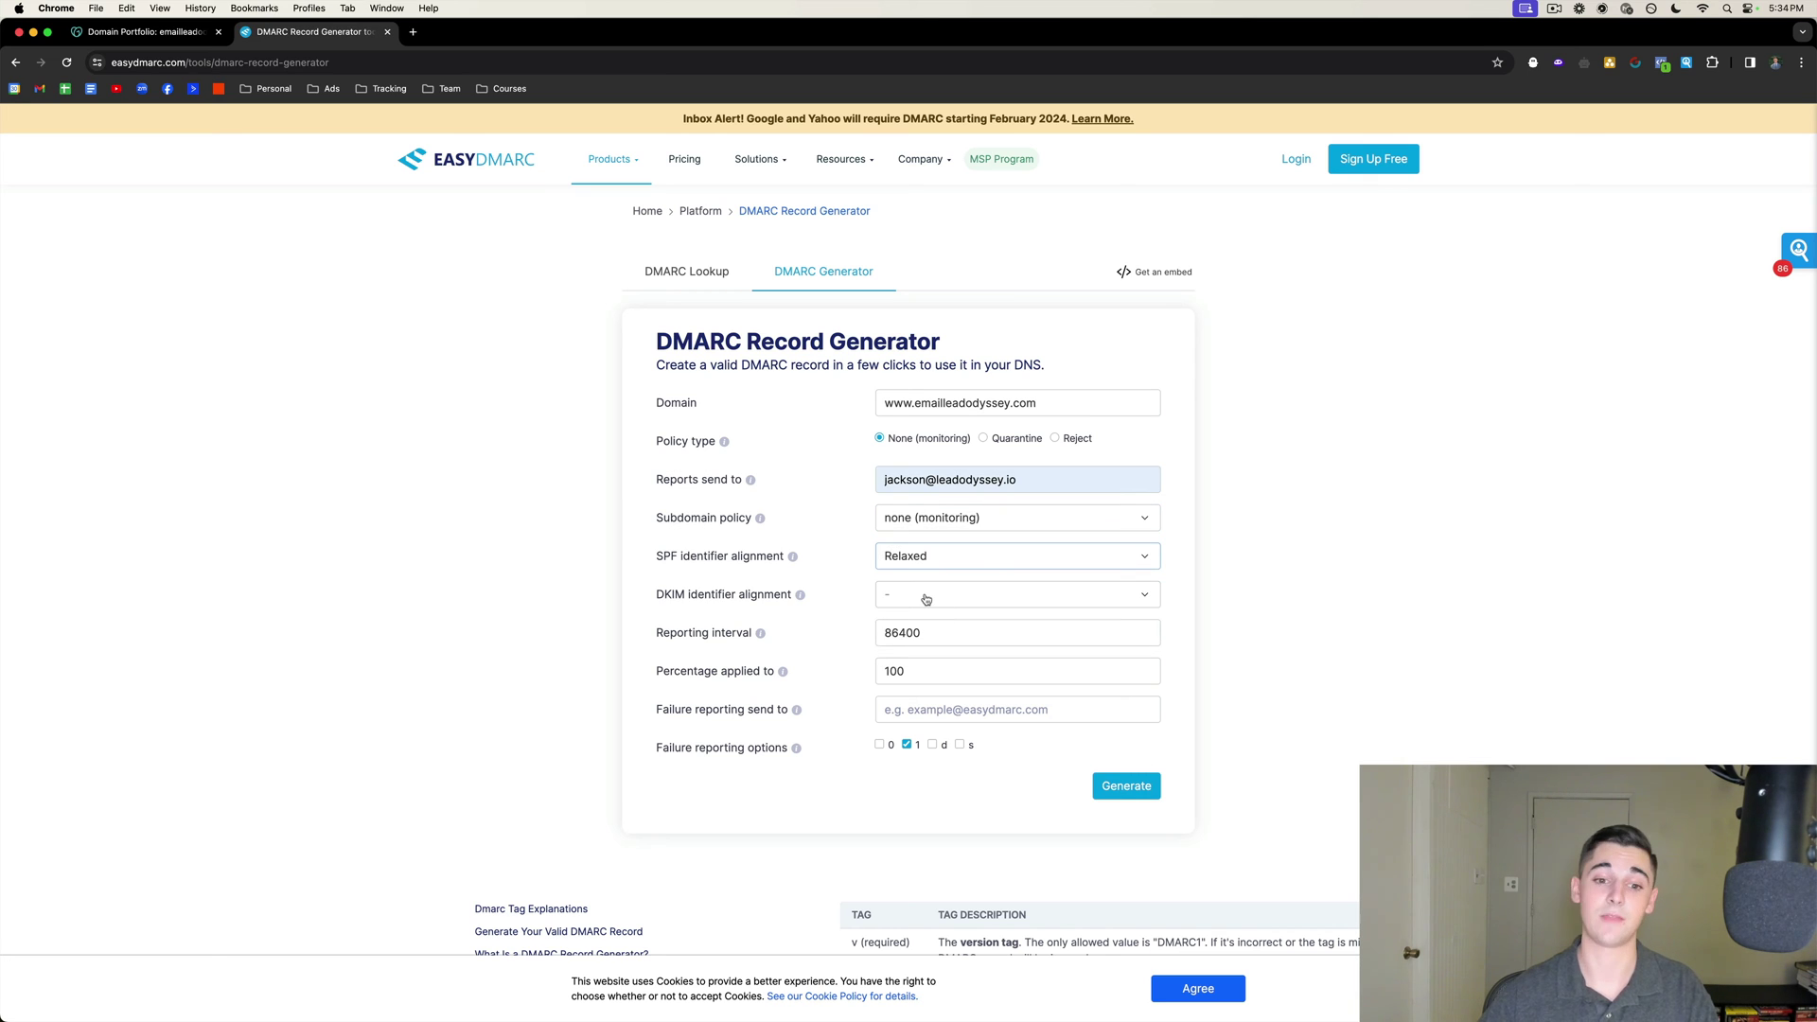
left_click(926, 599)
left_click(918, 651)
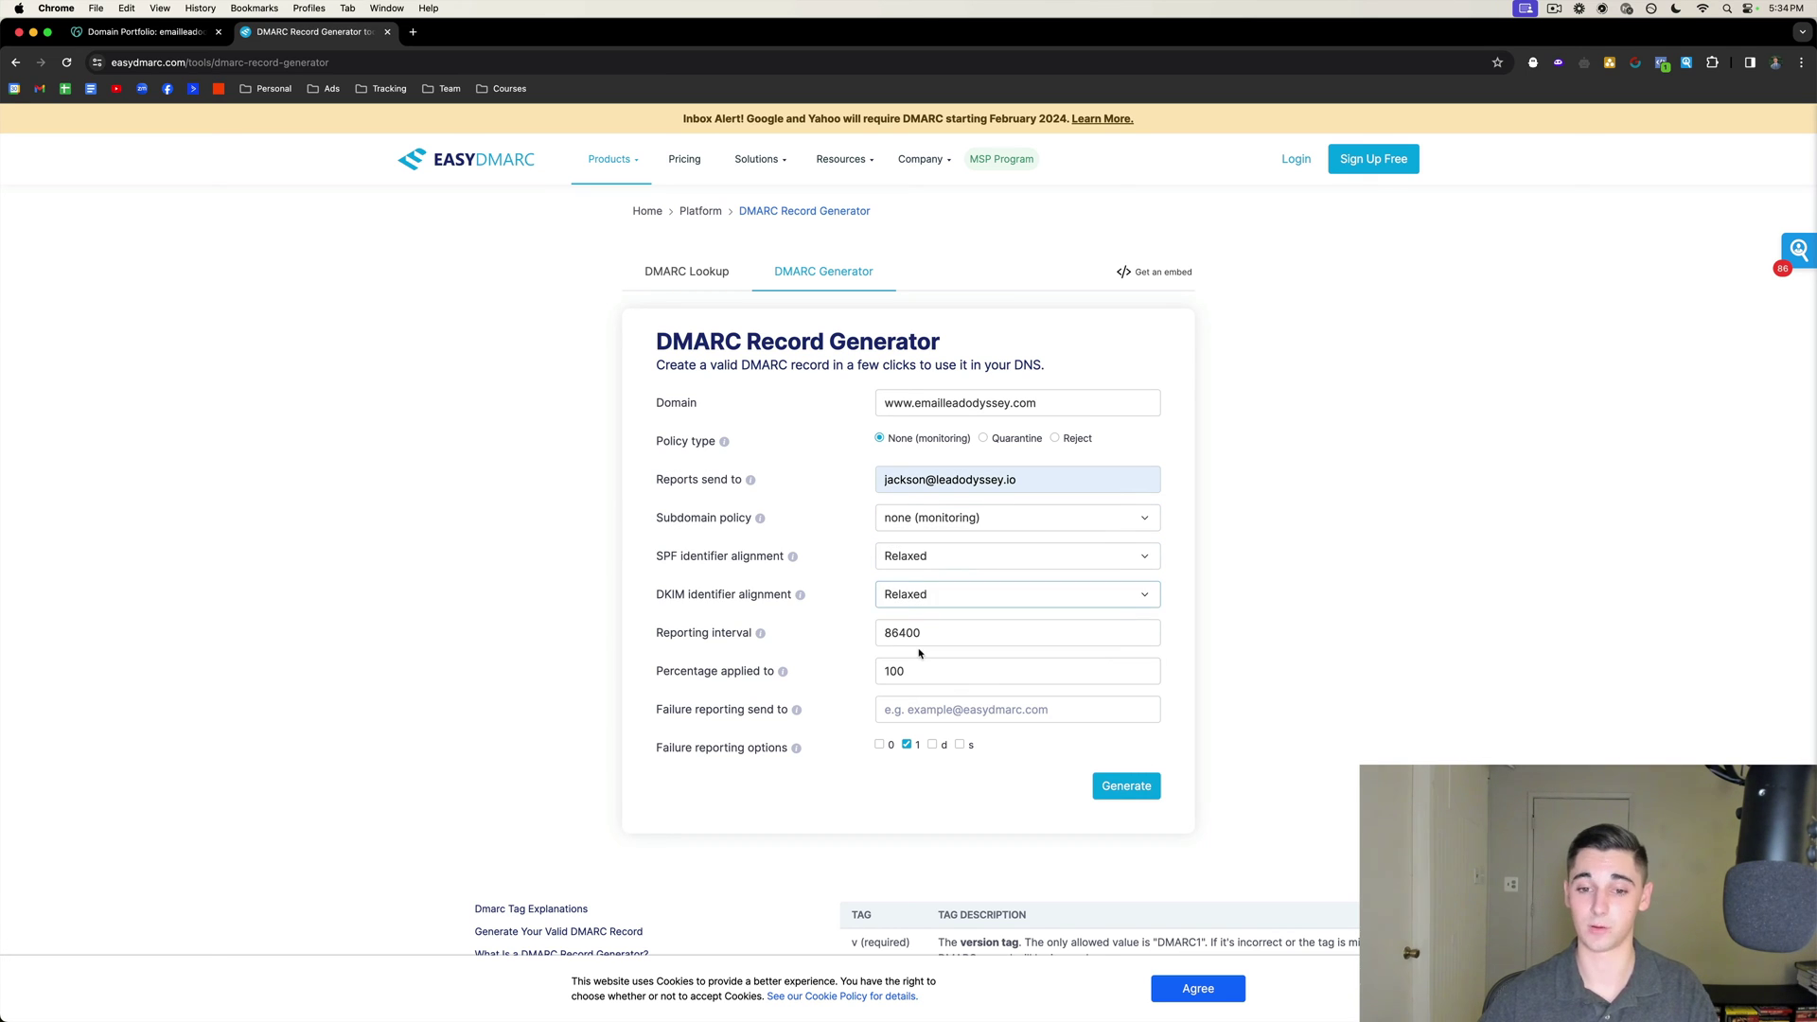
Paste the reports address as the failure reporting recipient and switch failure option from 1 to 0.
left_click_drag(647, 643, 774, 674)
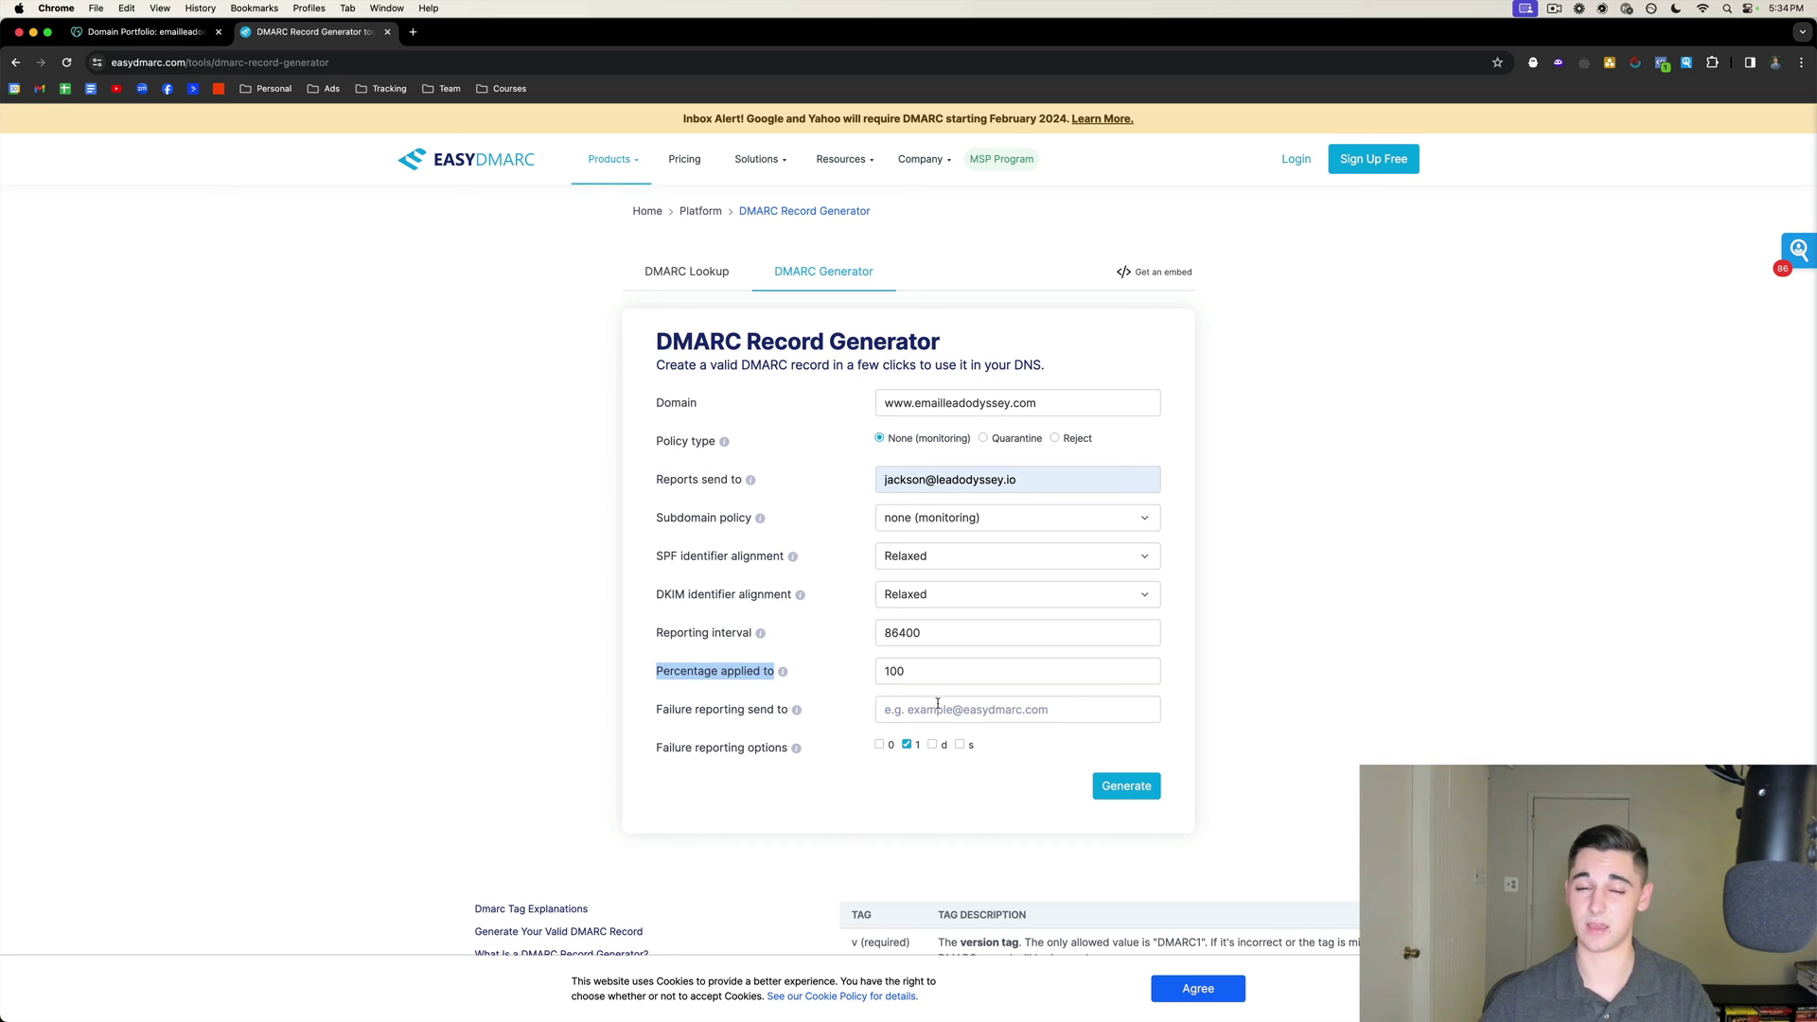
left_click_drag(1043, 485, 724, 486)
key("super+c")
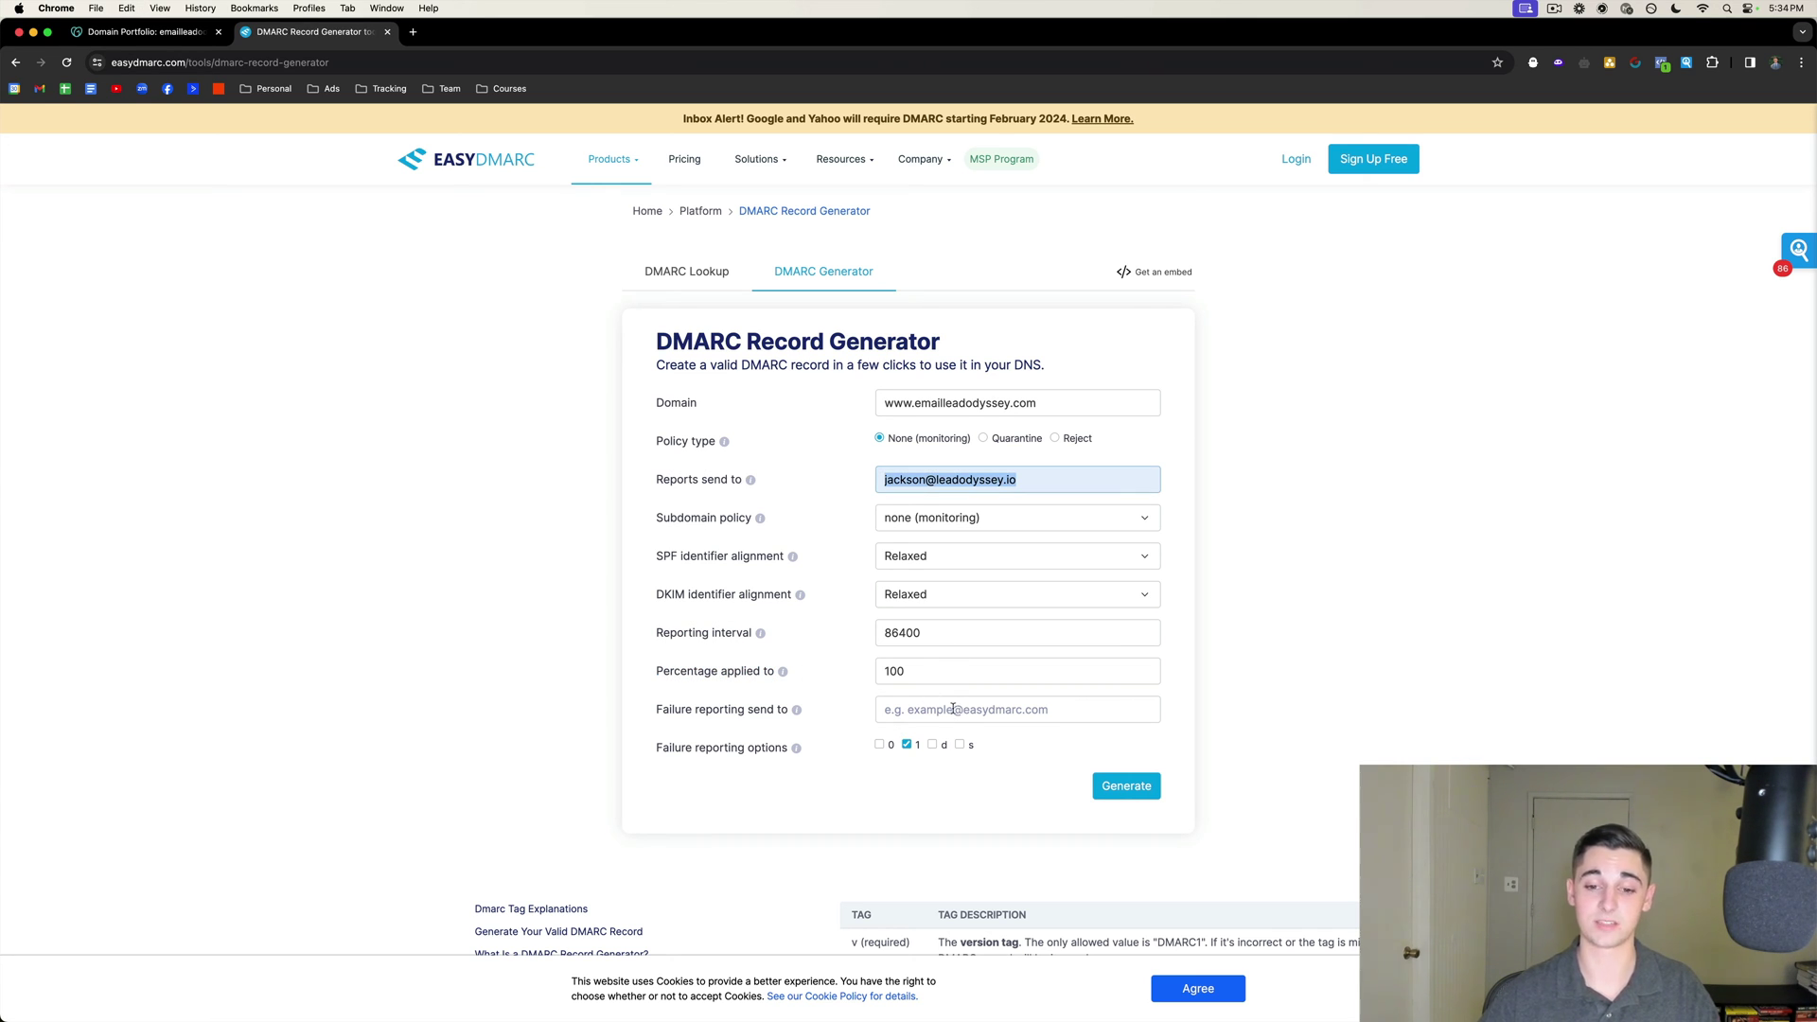
left_click(953, 709)
key("super+v")
mouse_move(752, 482)
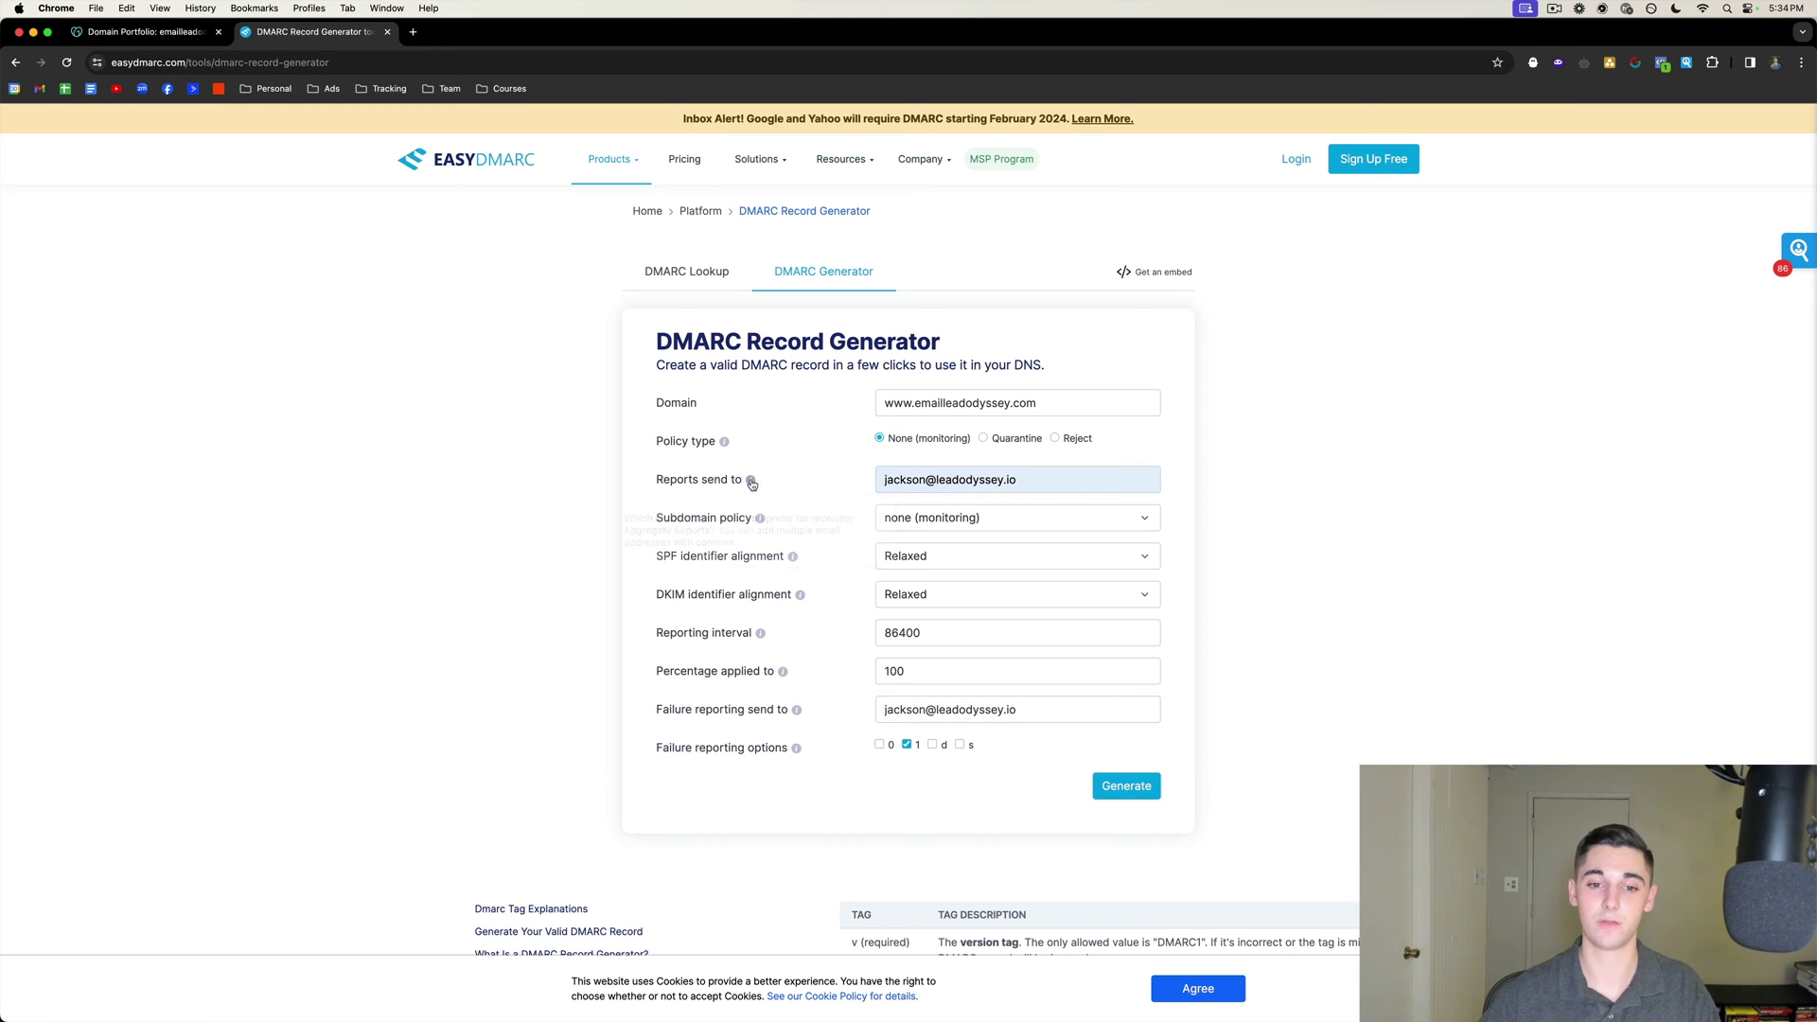
mouse_move(909, 747)
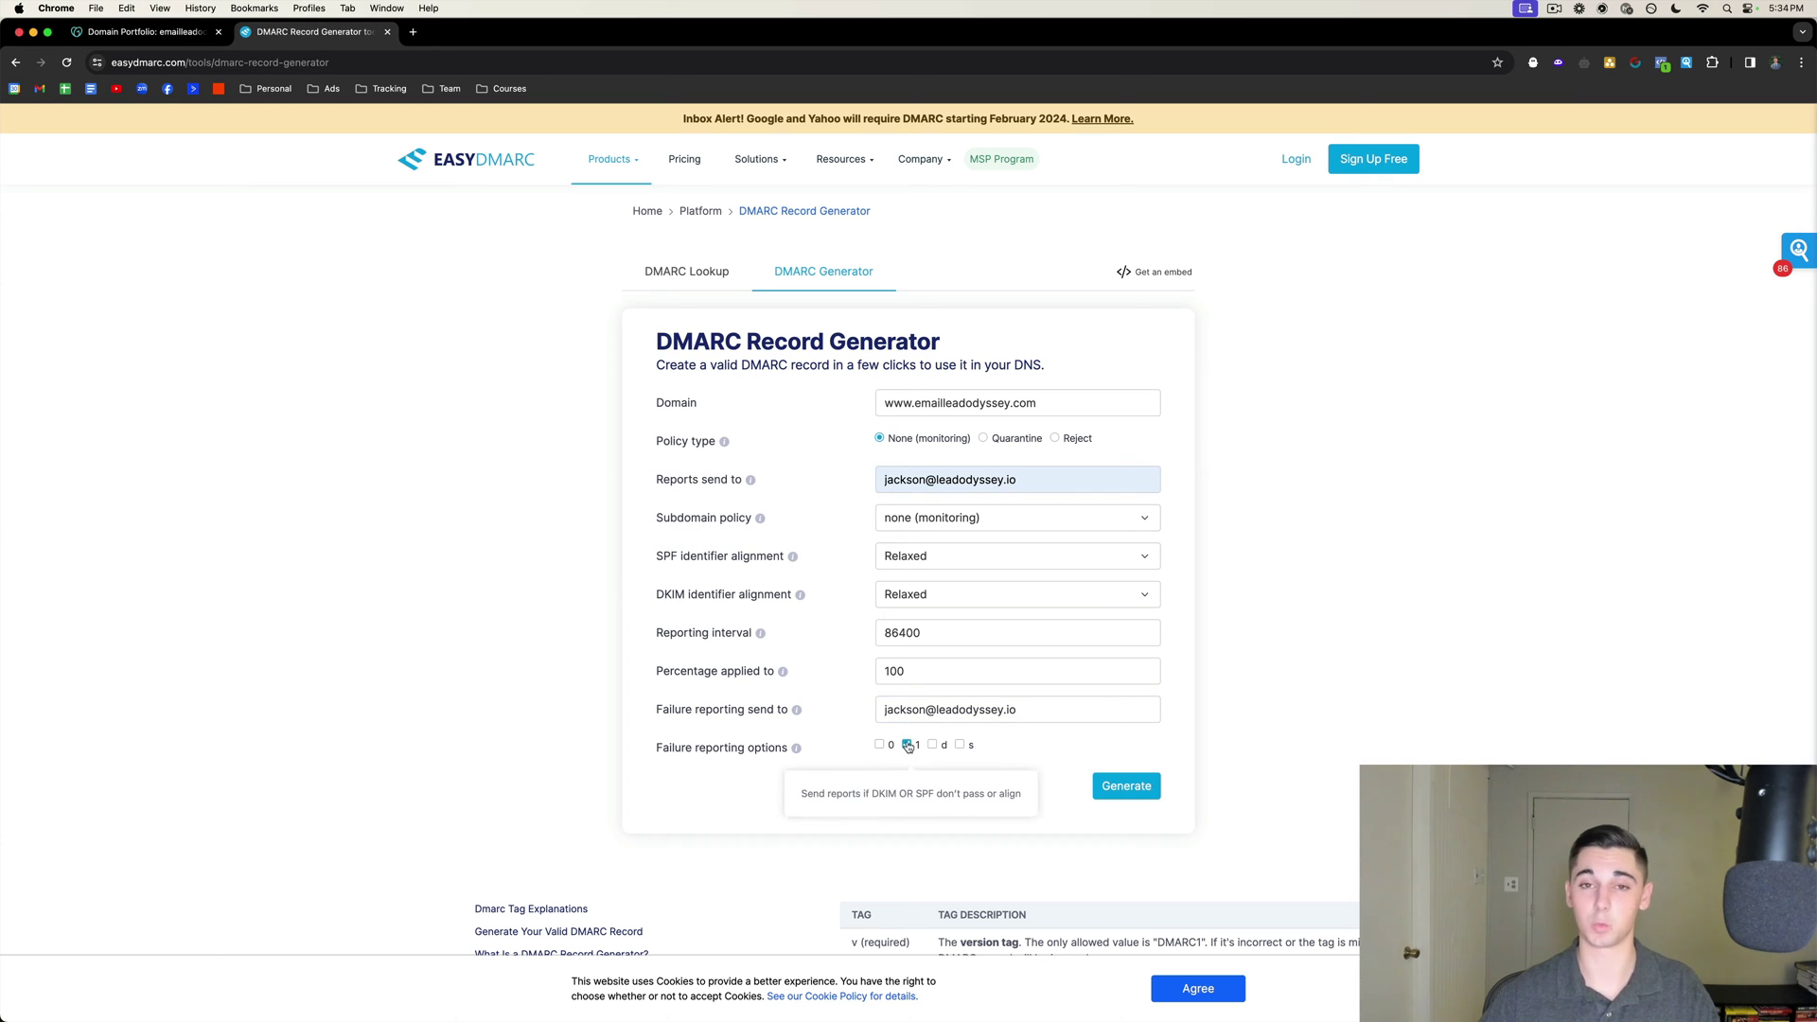
left_click(907, 746)
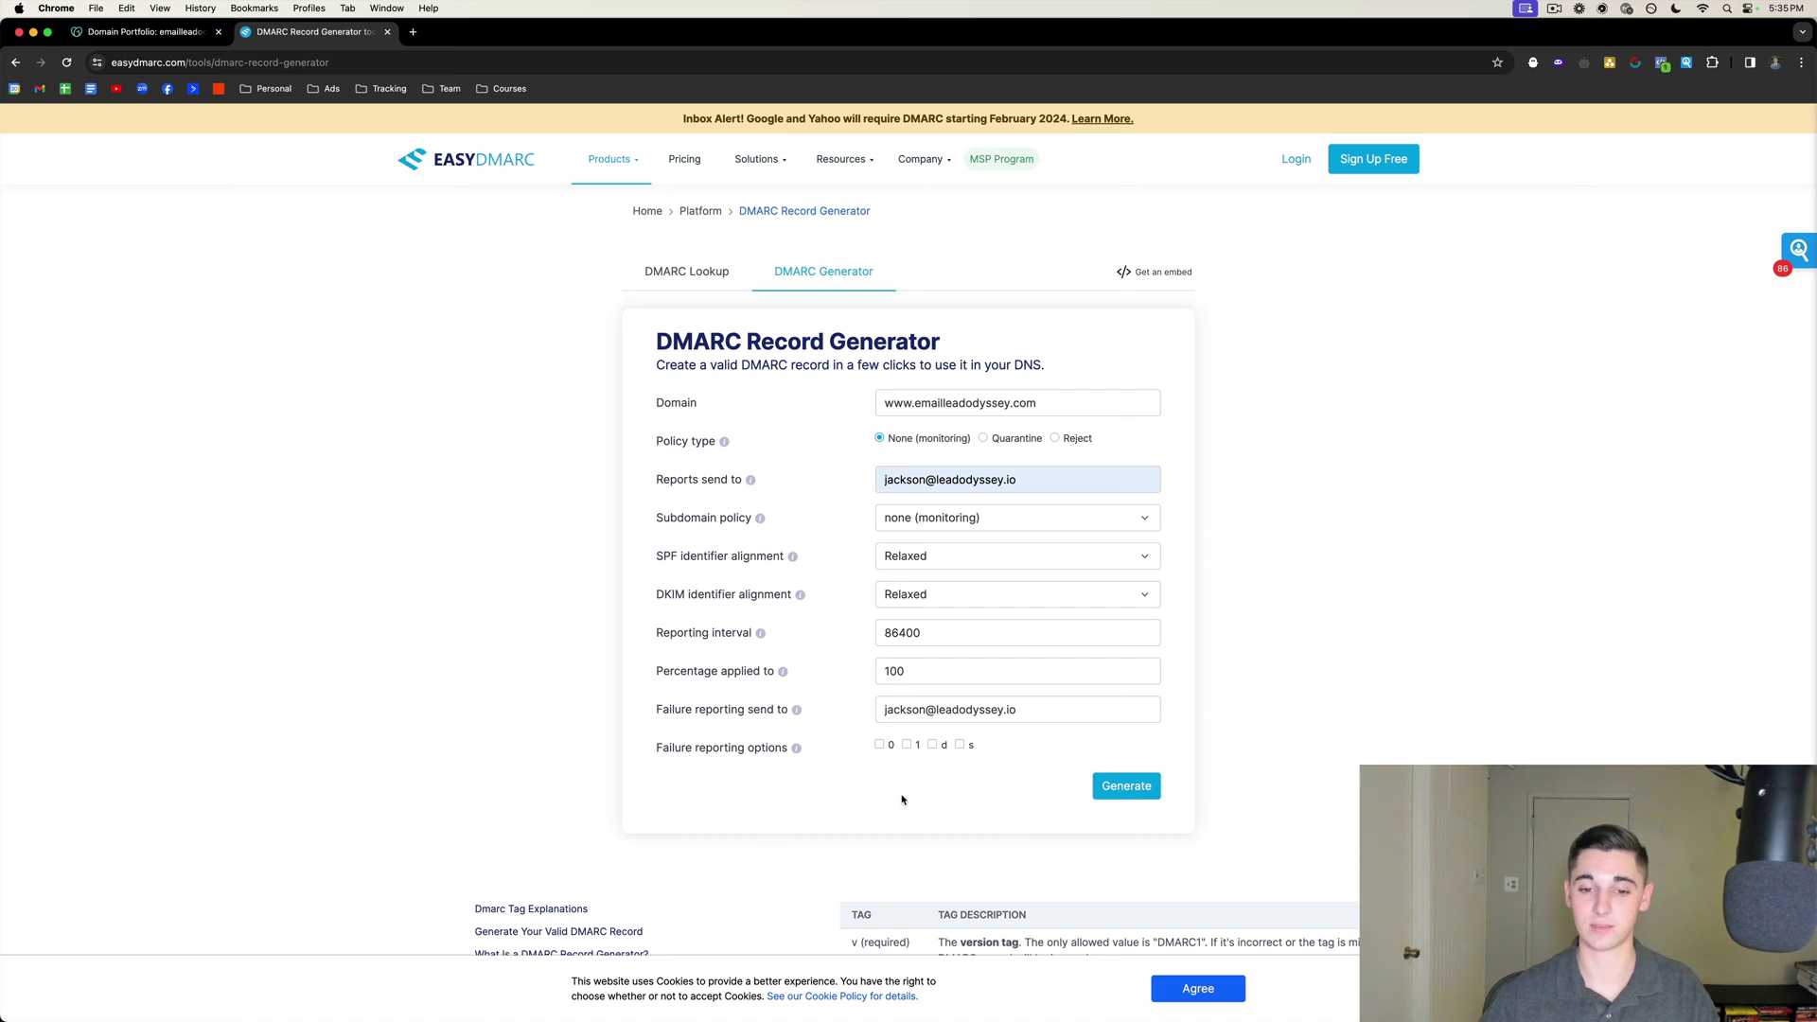
left_click(880, 746)
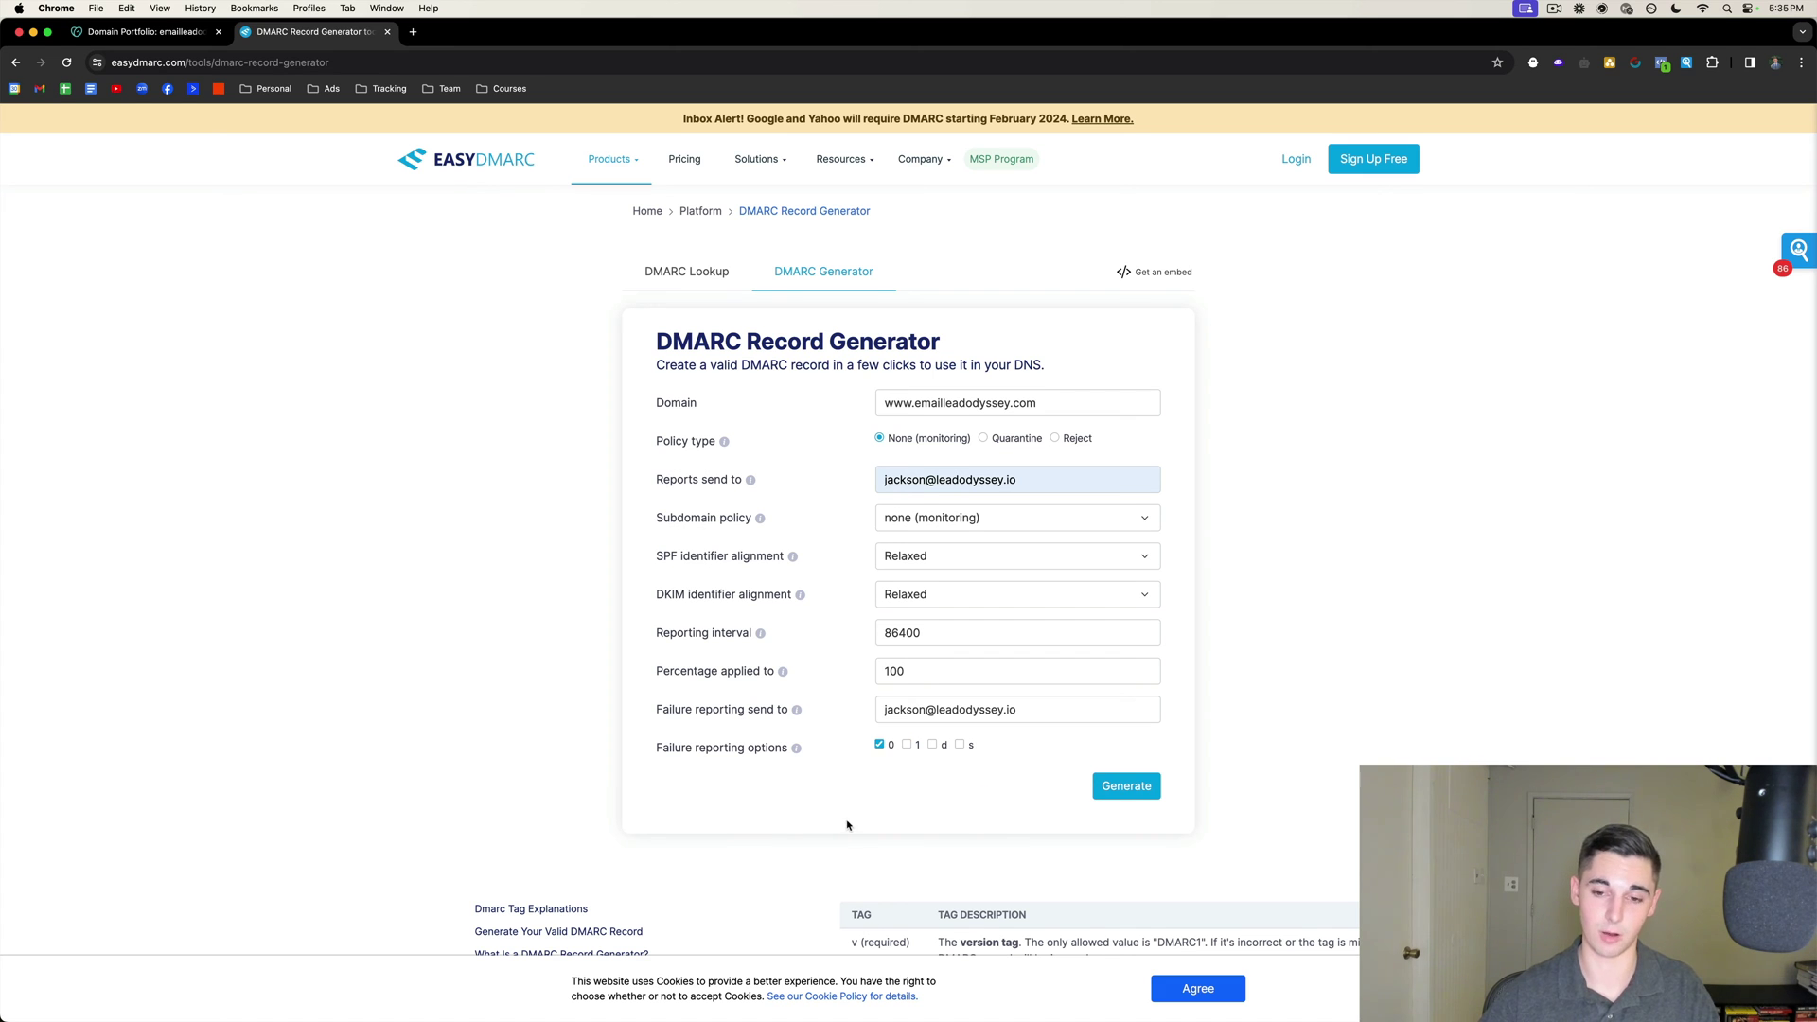
scroll(847, 826, "down", 1)
Generate the DMARC record (p=none, fo=0), copy its value, and return to GoDaddy.
left_click(1121, 745)
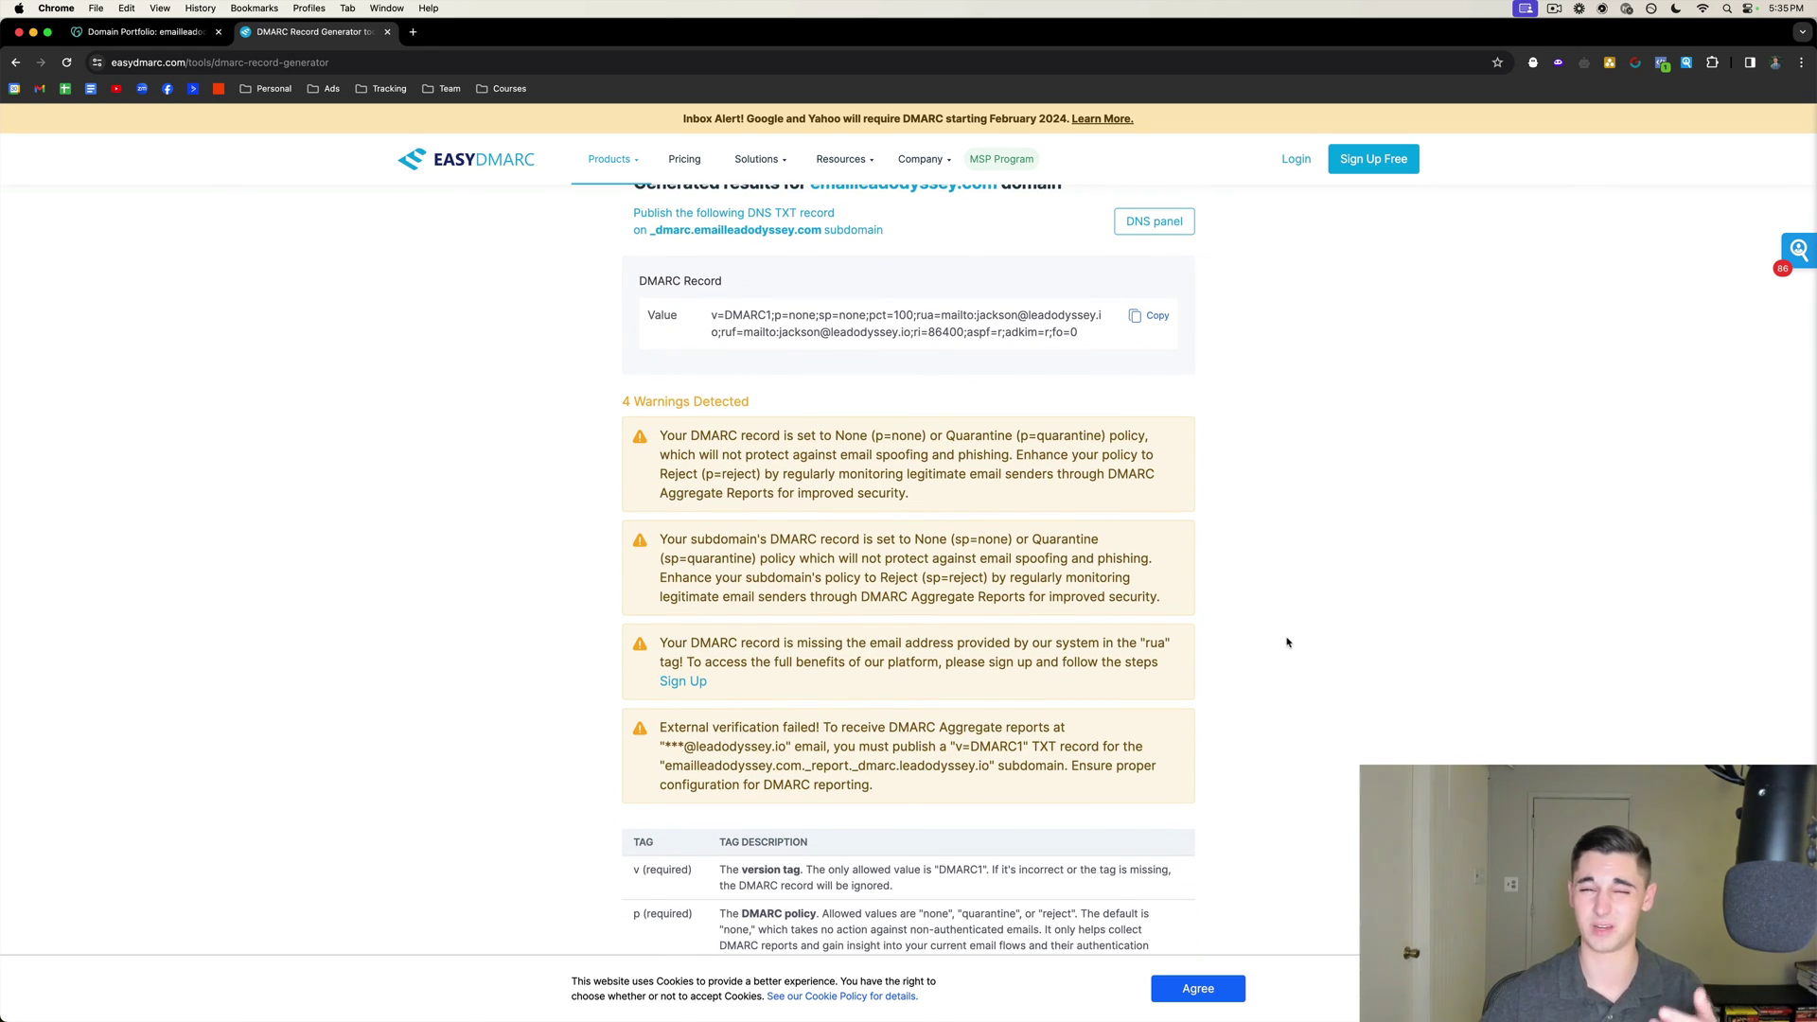
left_click(1144, 317)
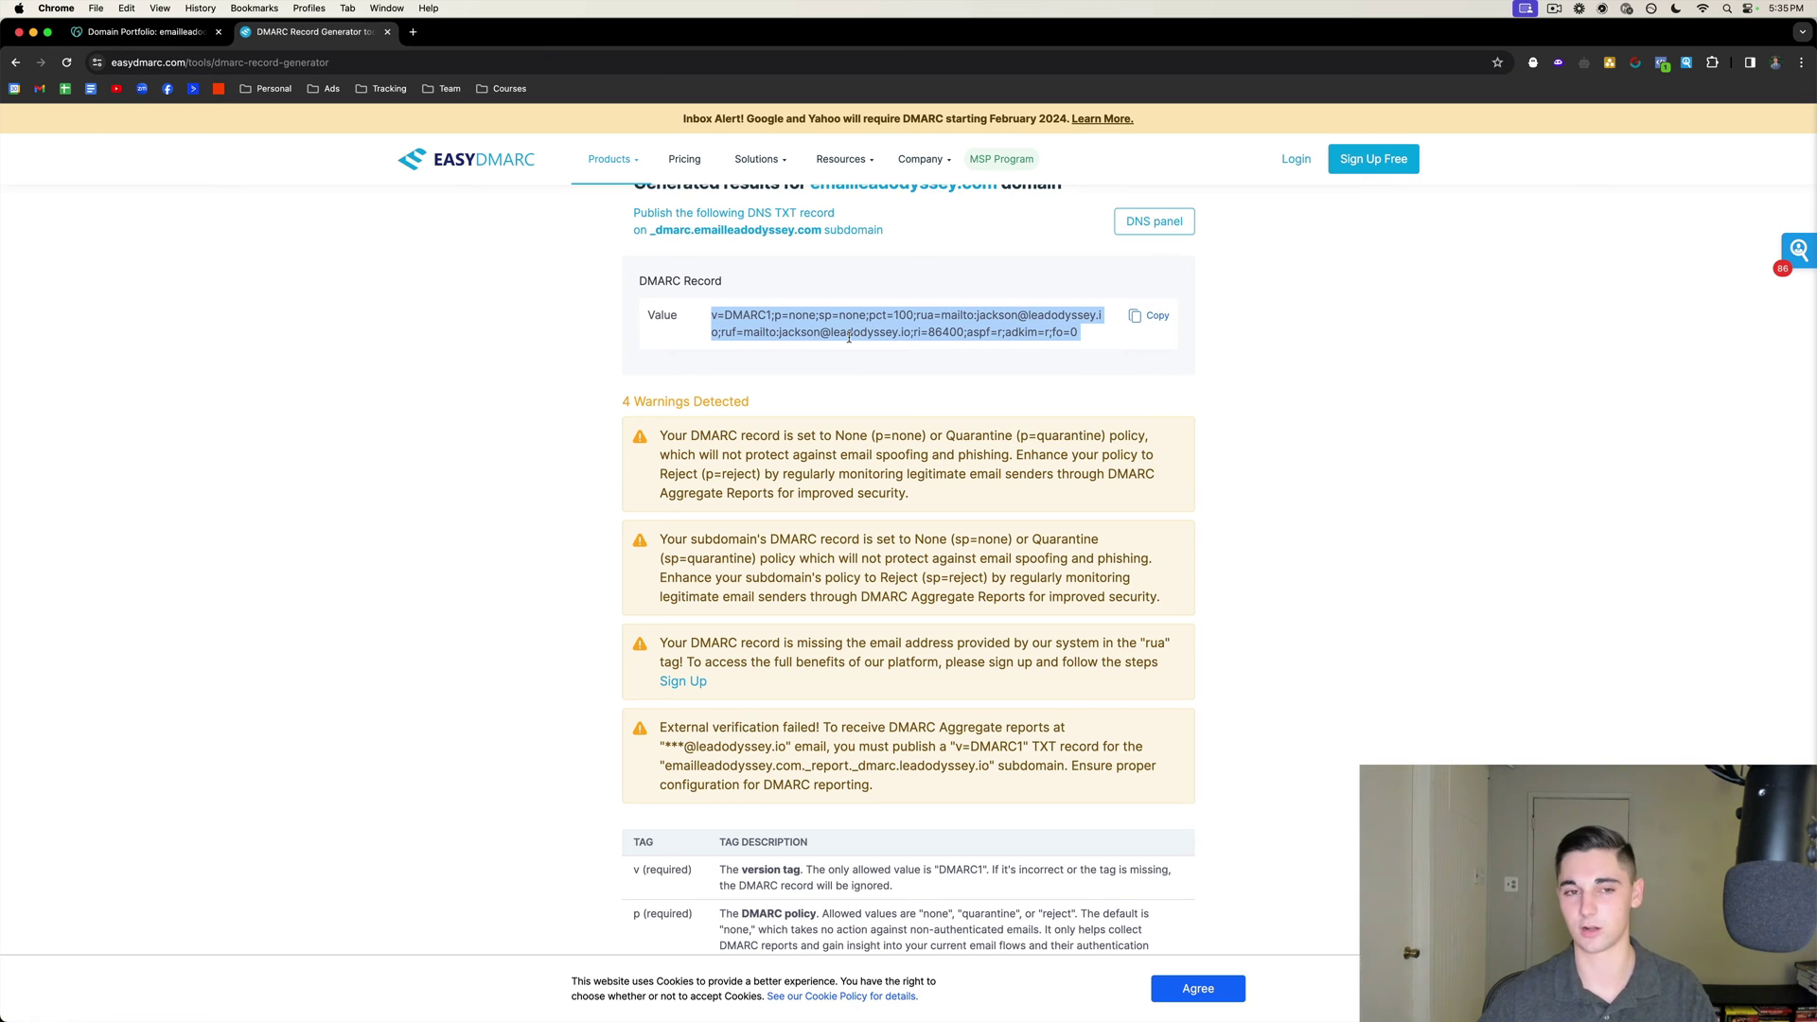
left_click(227, 36)
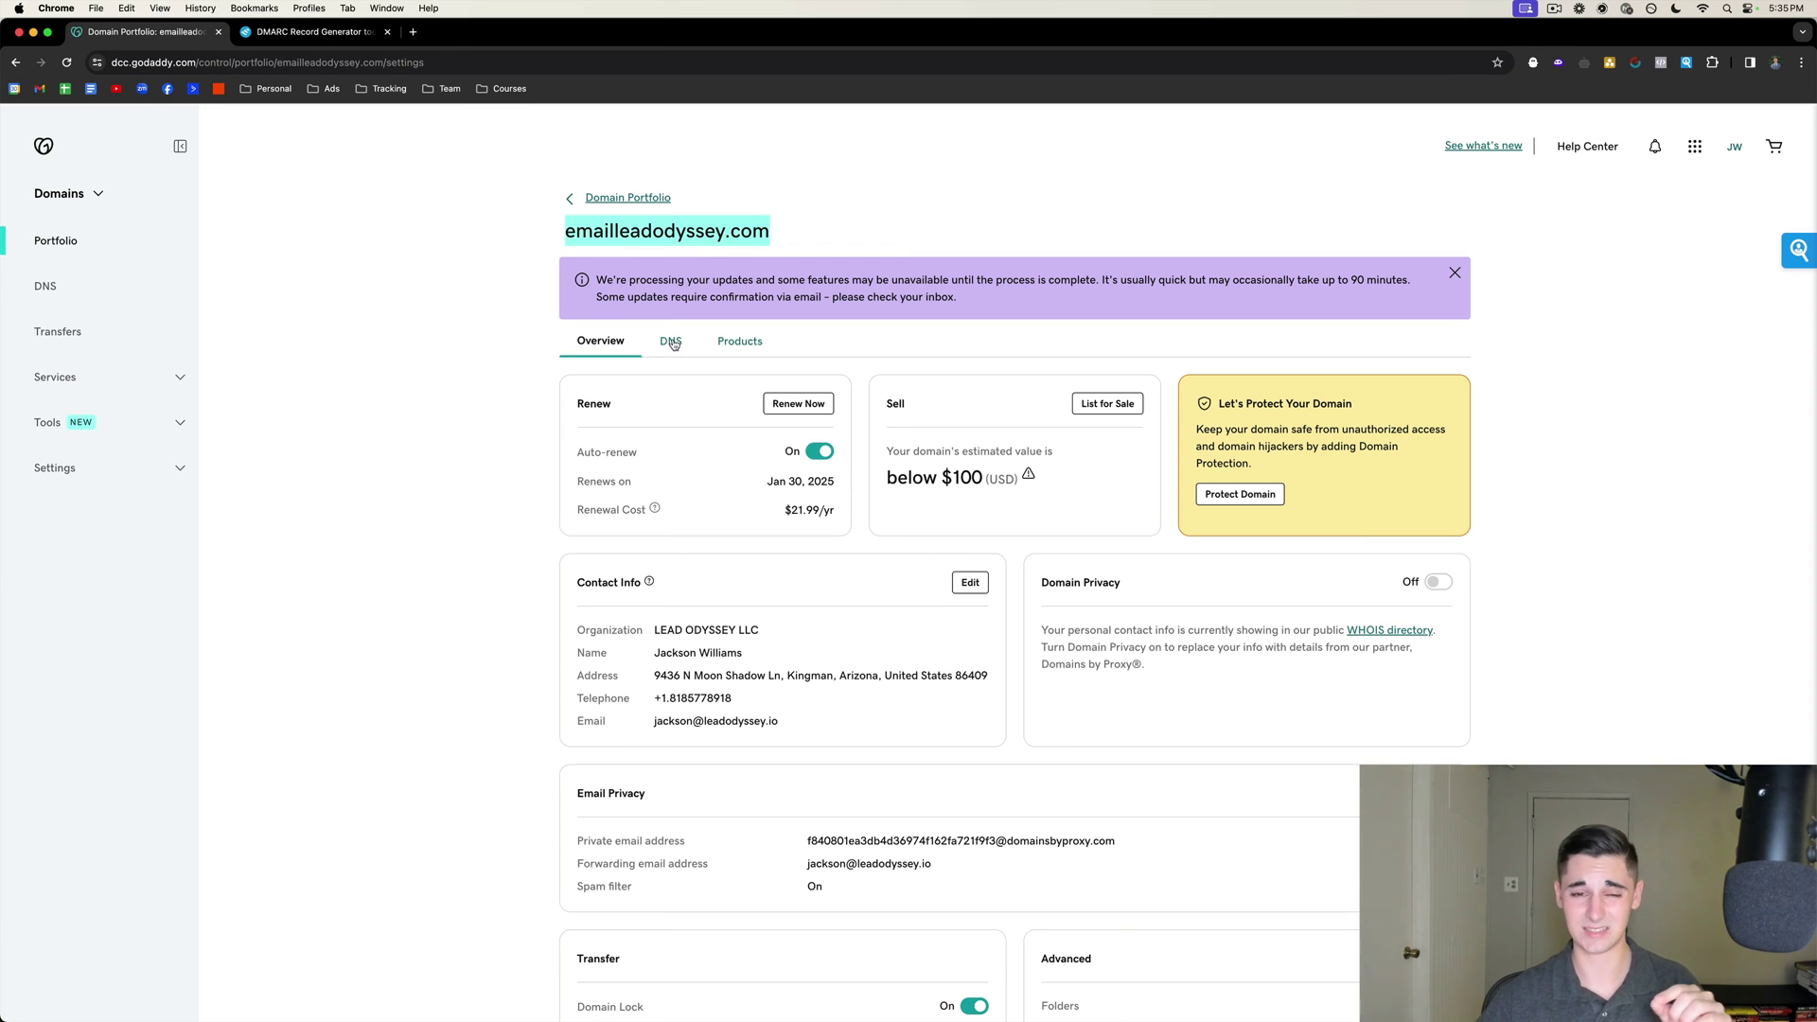
Start a new TXT record named _dmarc in emailleadodyssey.com's DNS records.
left_click(672, 343)
scroll(1240, 350, "down", 3)
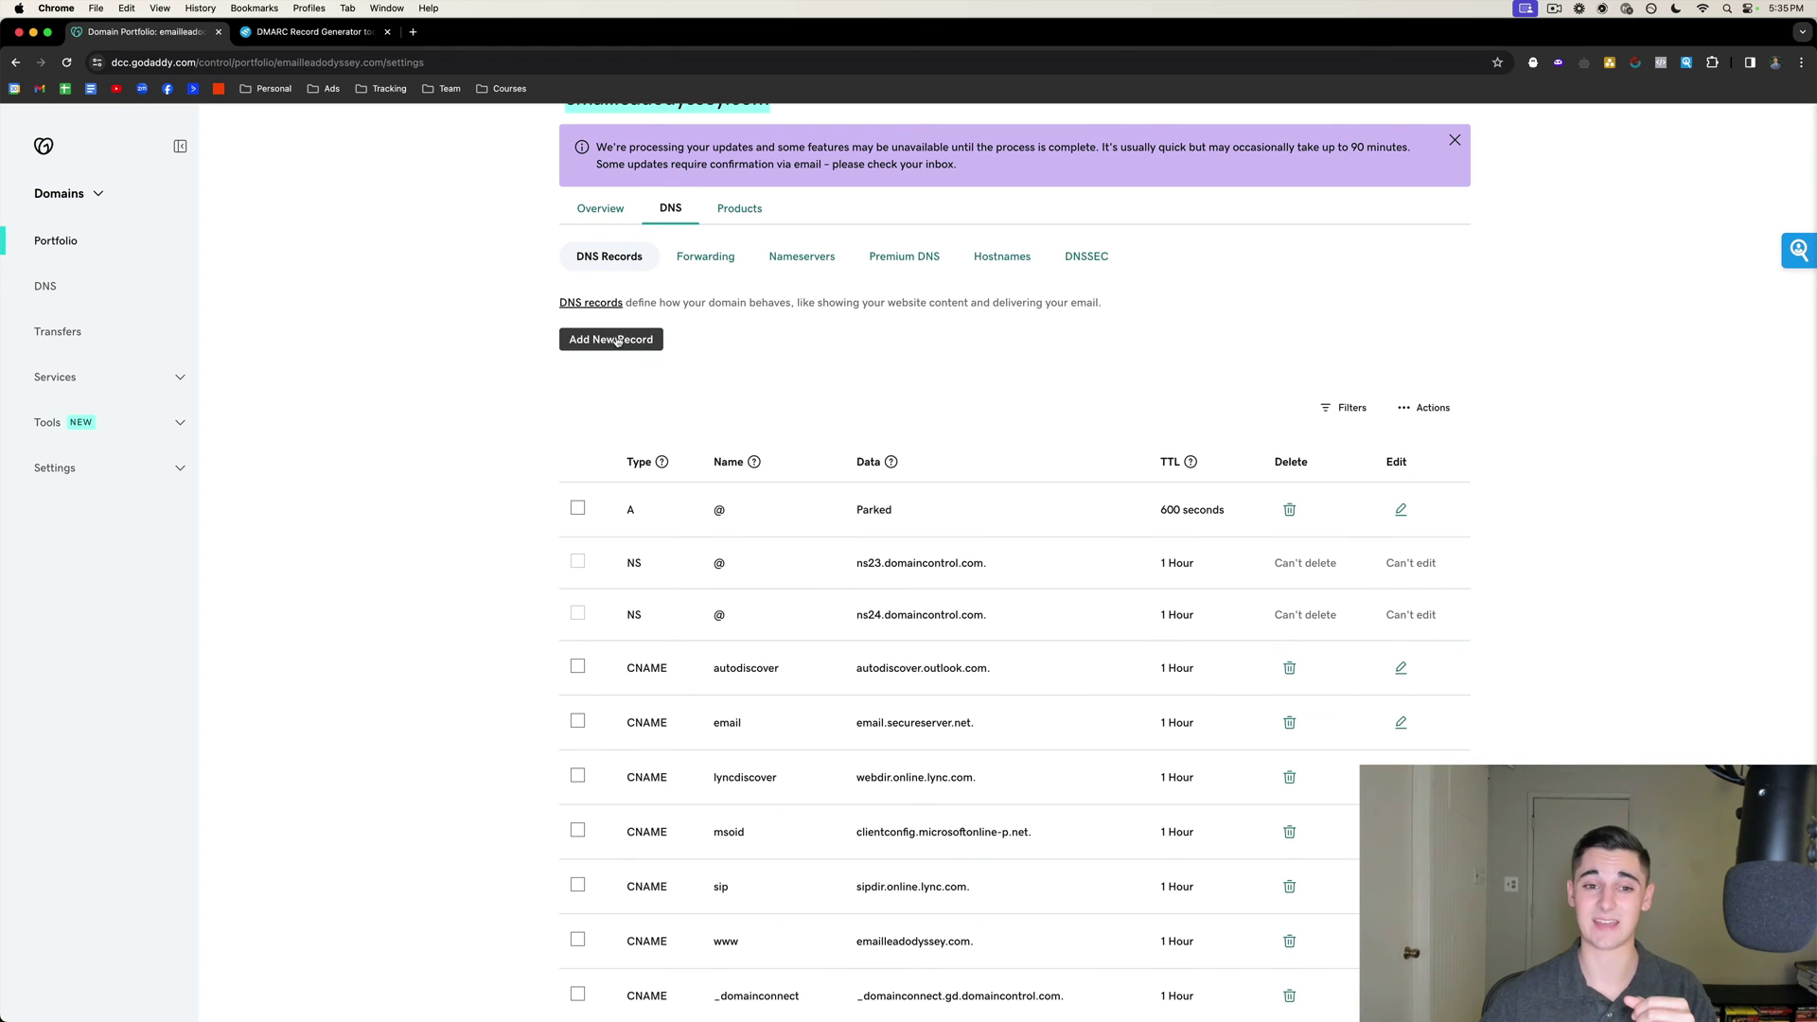
left_click(610, 339)
left_click(698, 437)
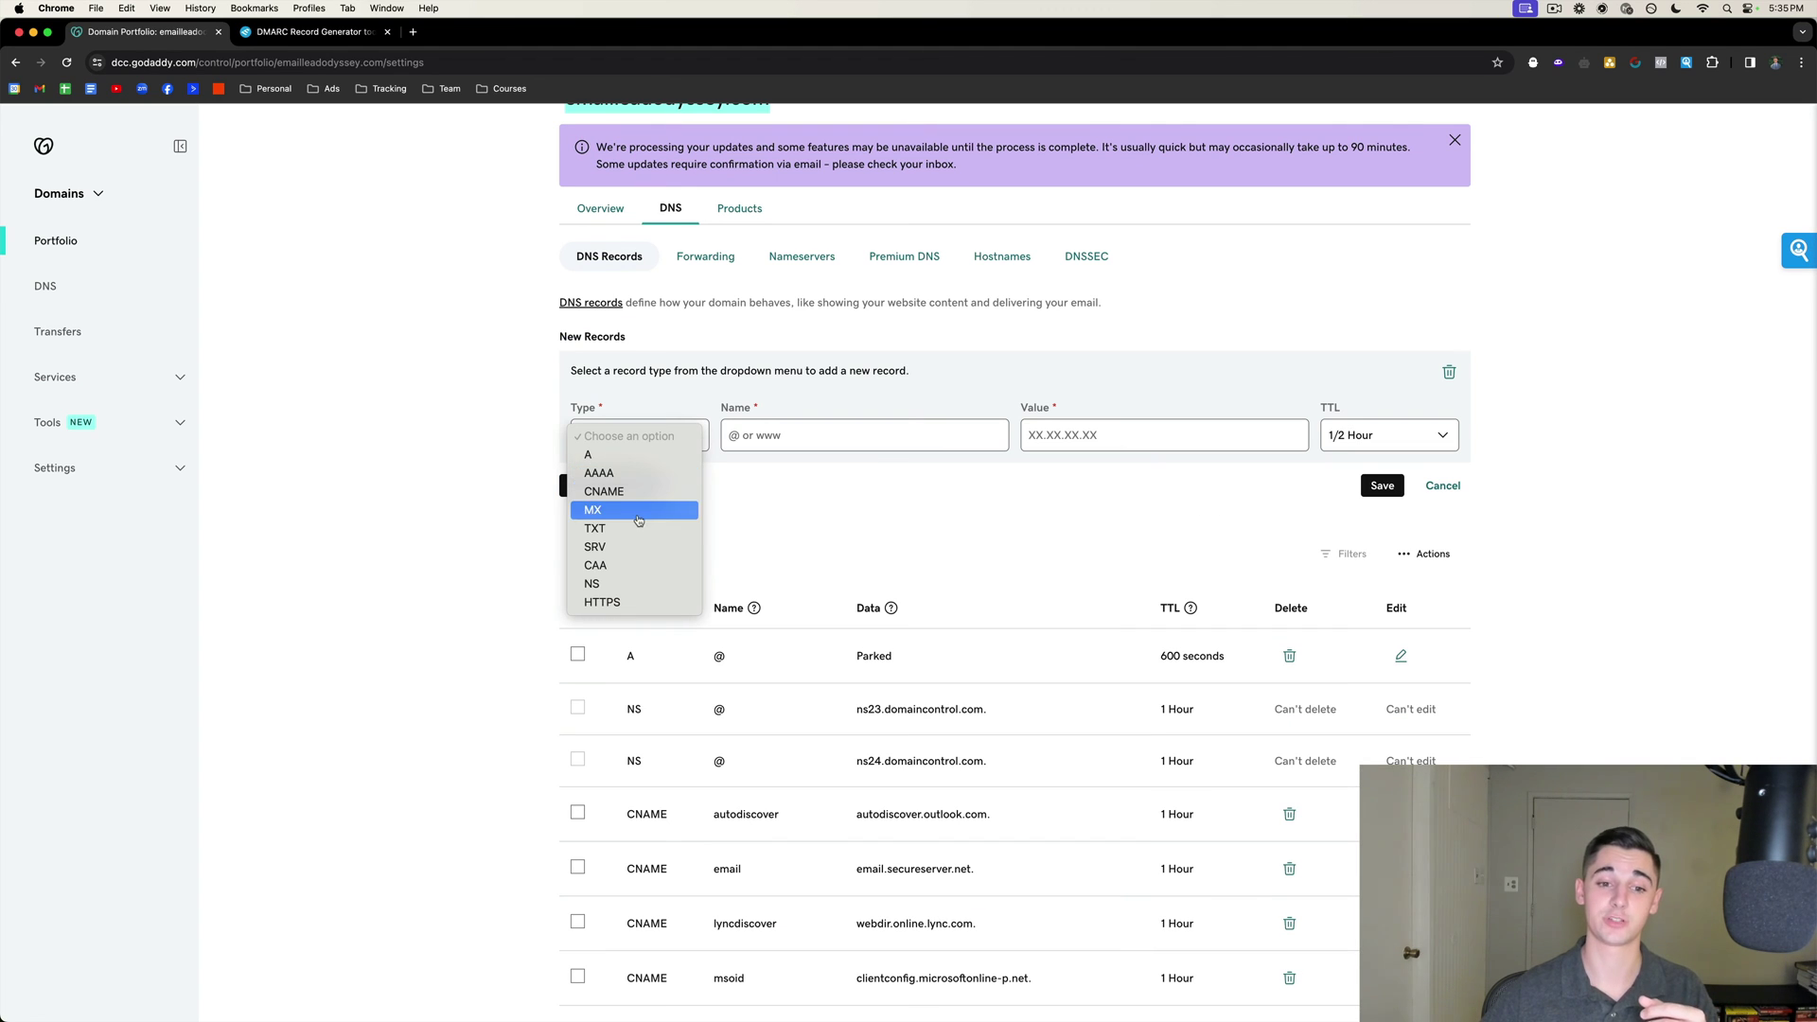
left_click(611, 530)
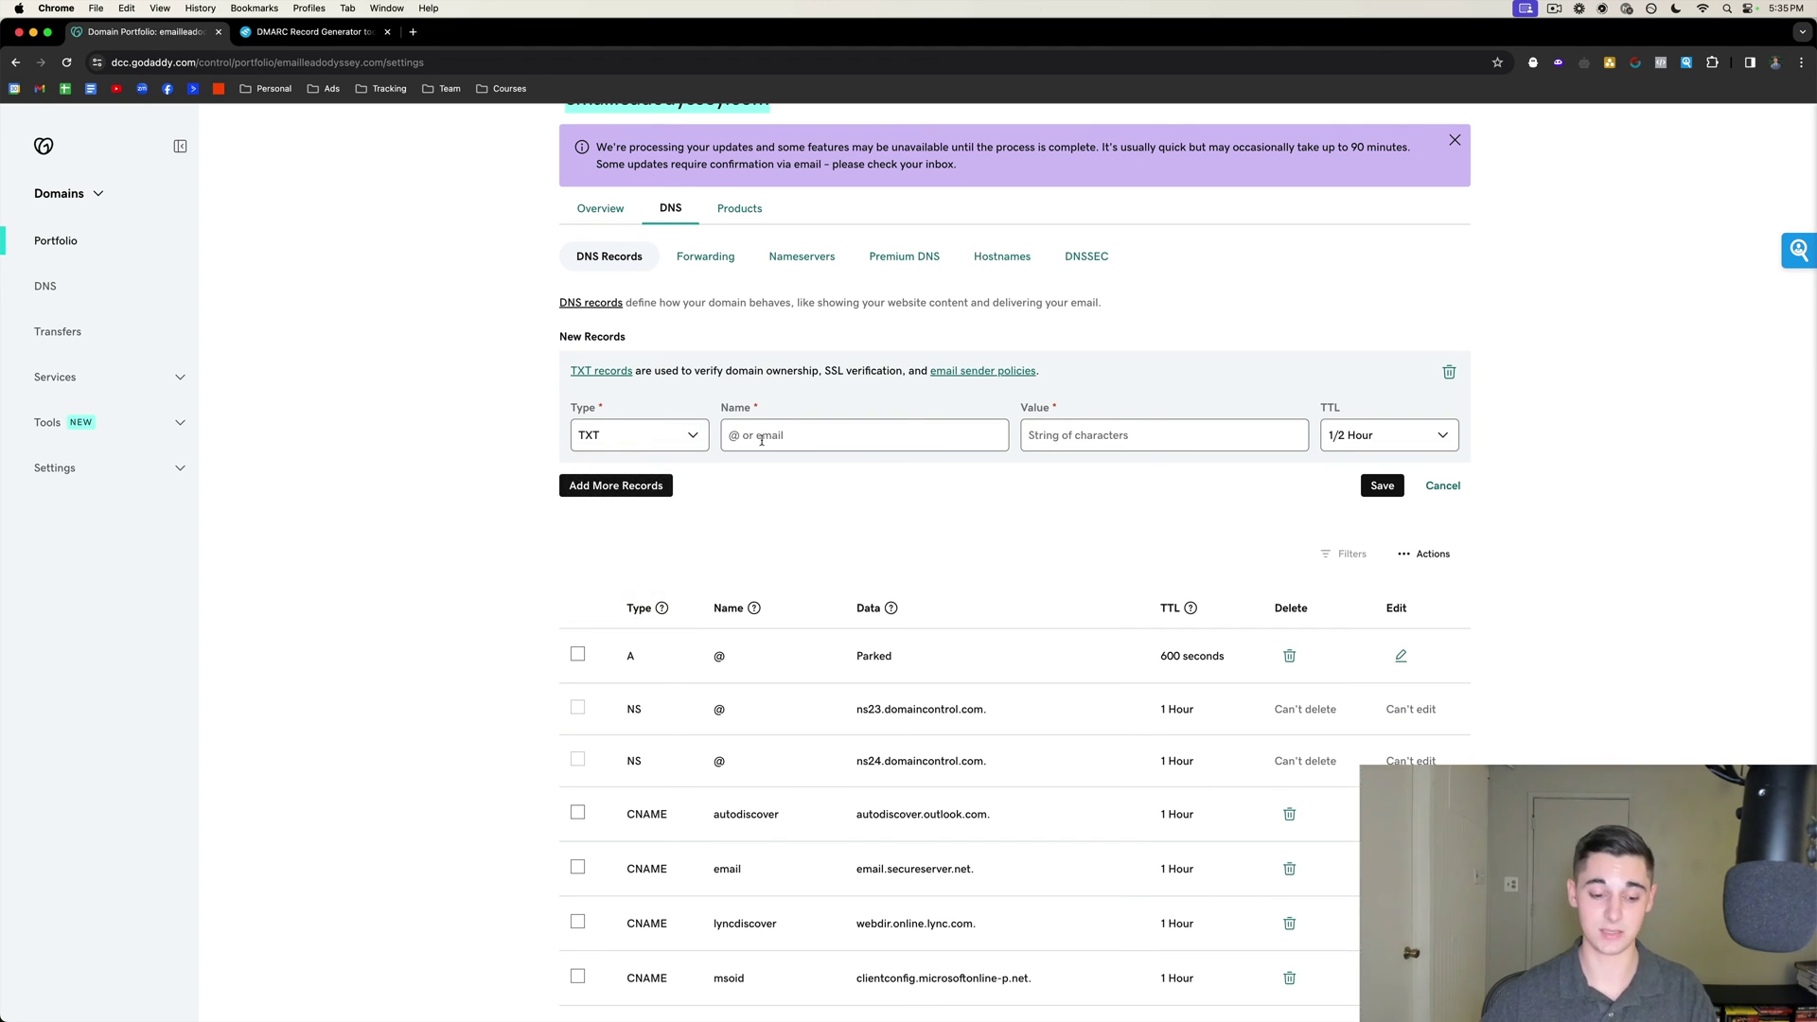
left_click(766, 438)
left_click(800, 485)
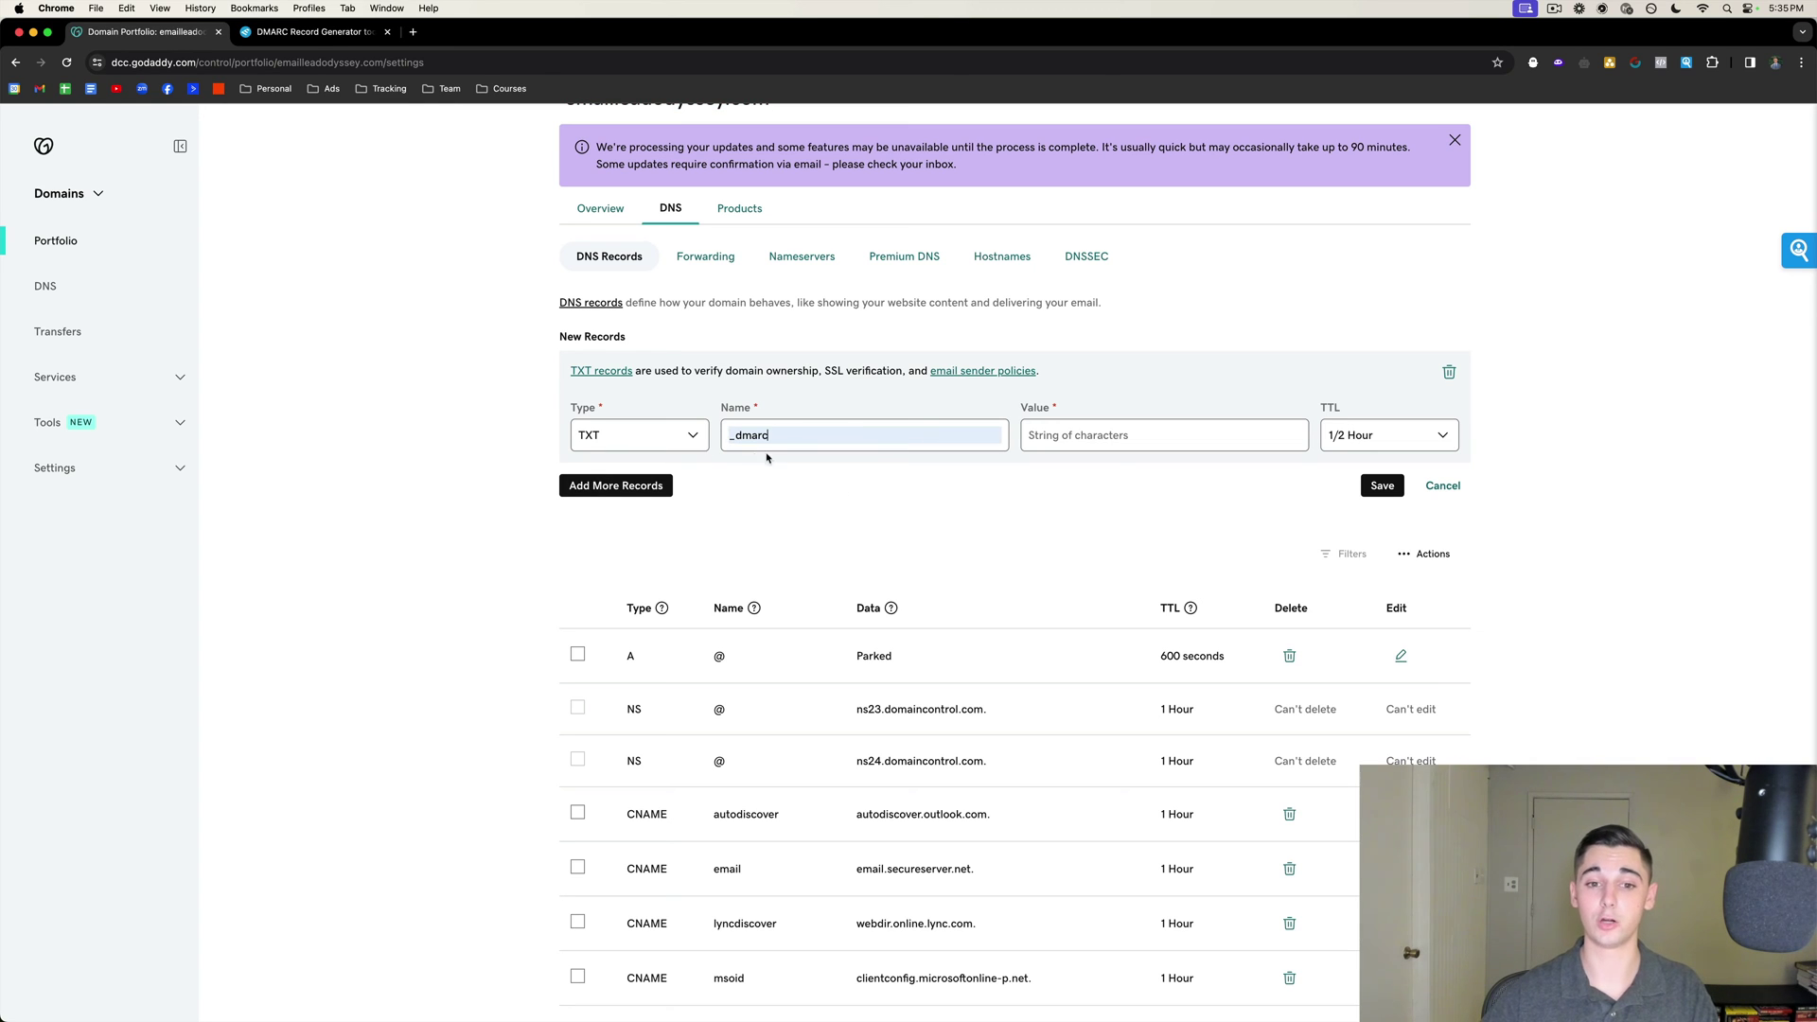
Paste the generated DMARC value, keep the 1/2 Hour TTL, and save the record.
left_click(1082, 440)
key("super+v")
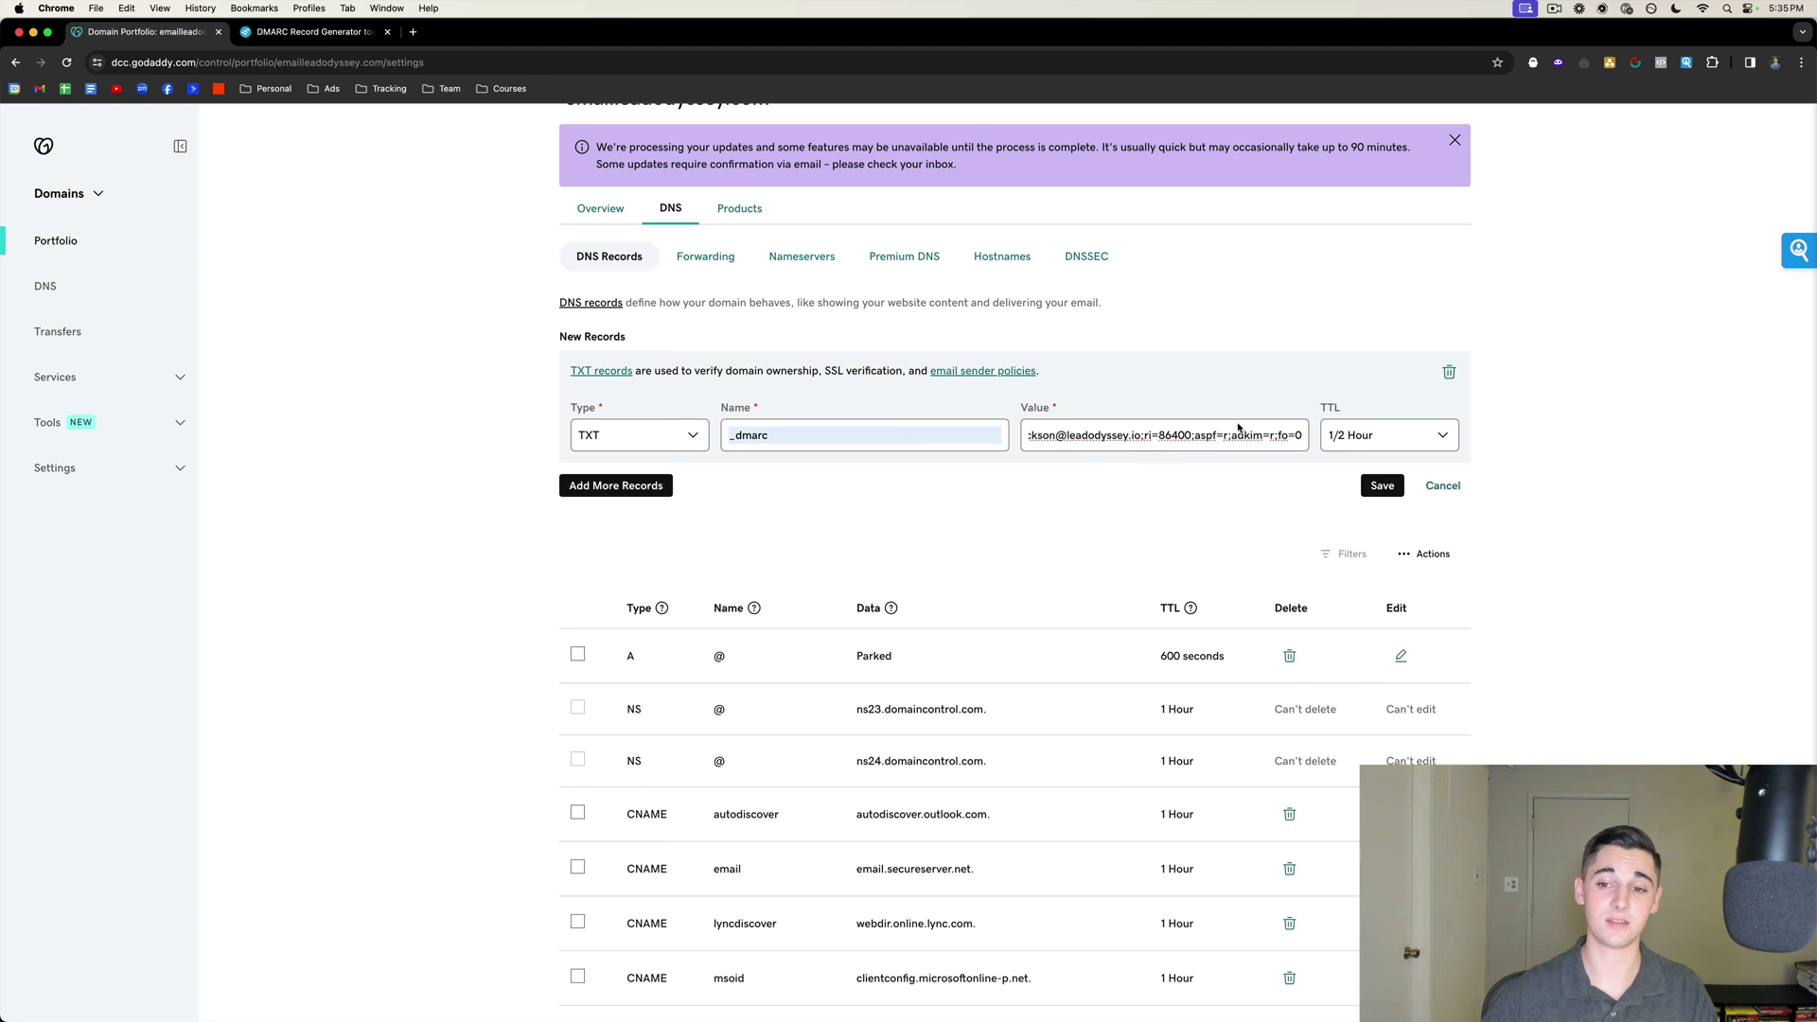
left_click(312, 32)
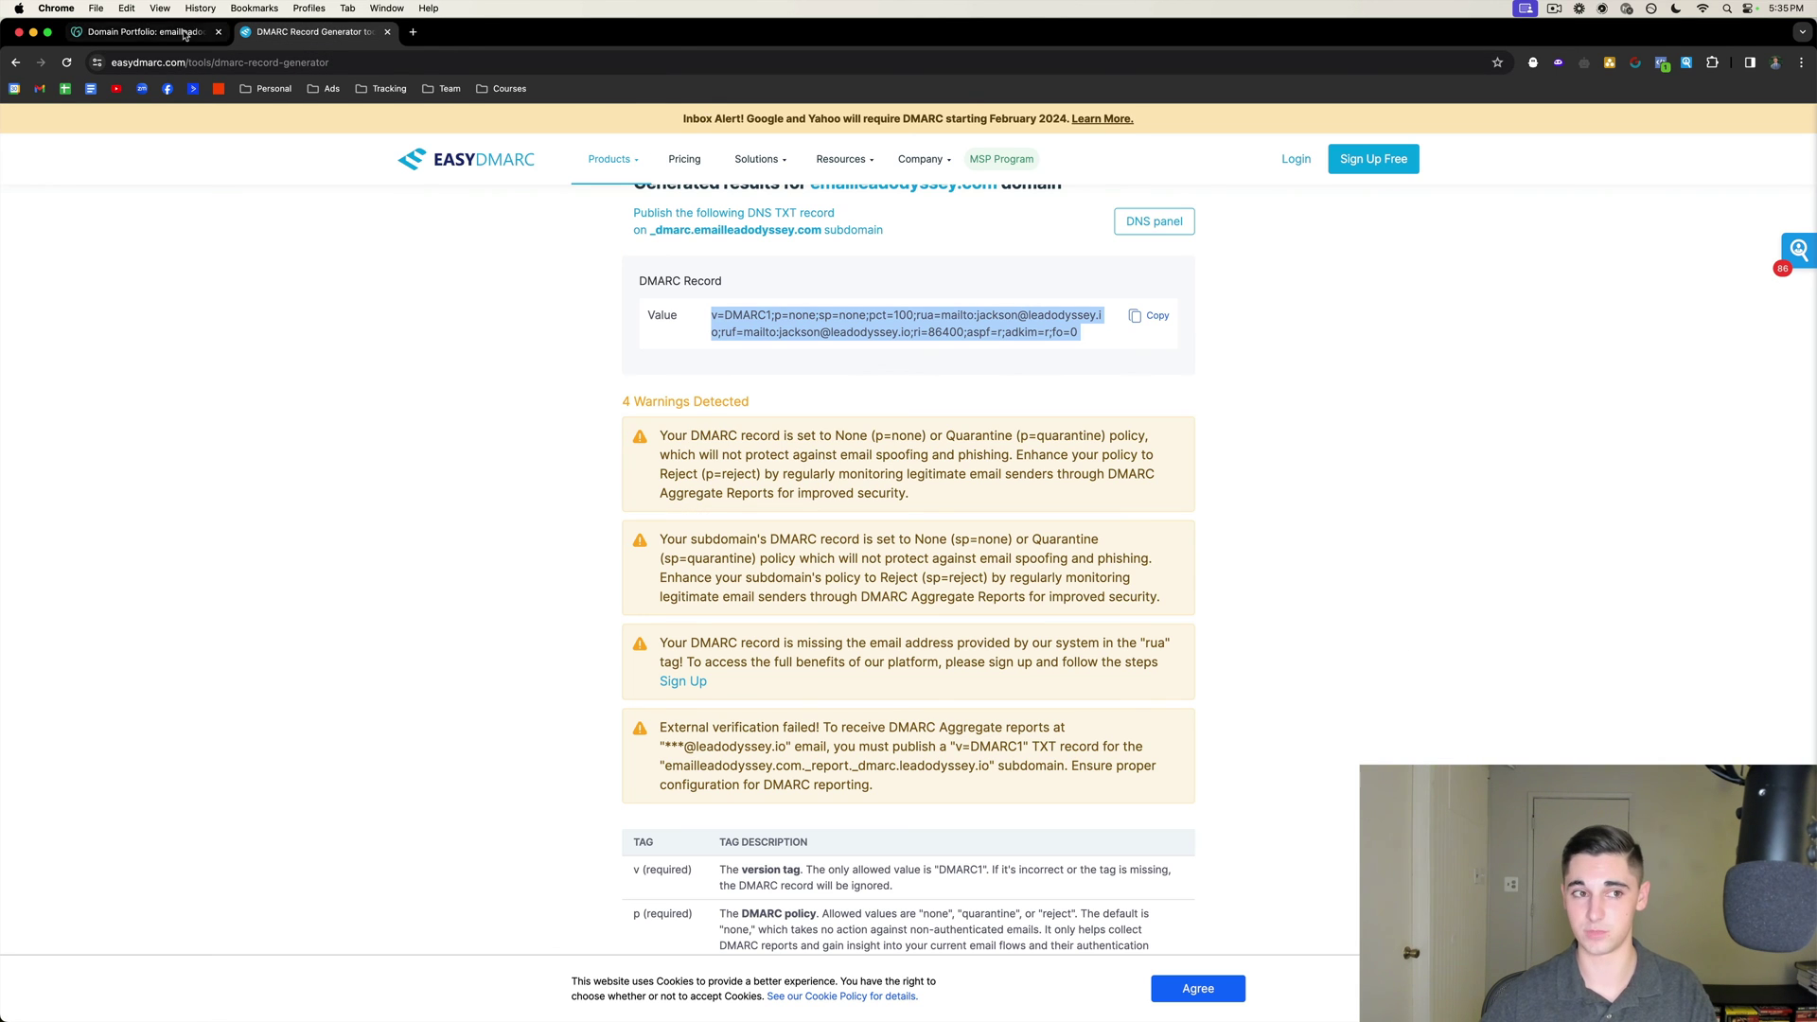
left_click(147, 31)
left_click(1373, 439)
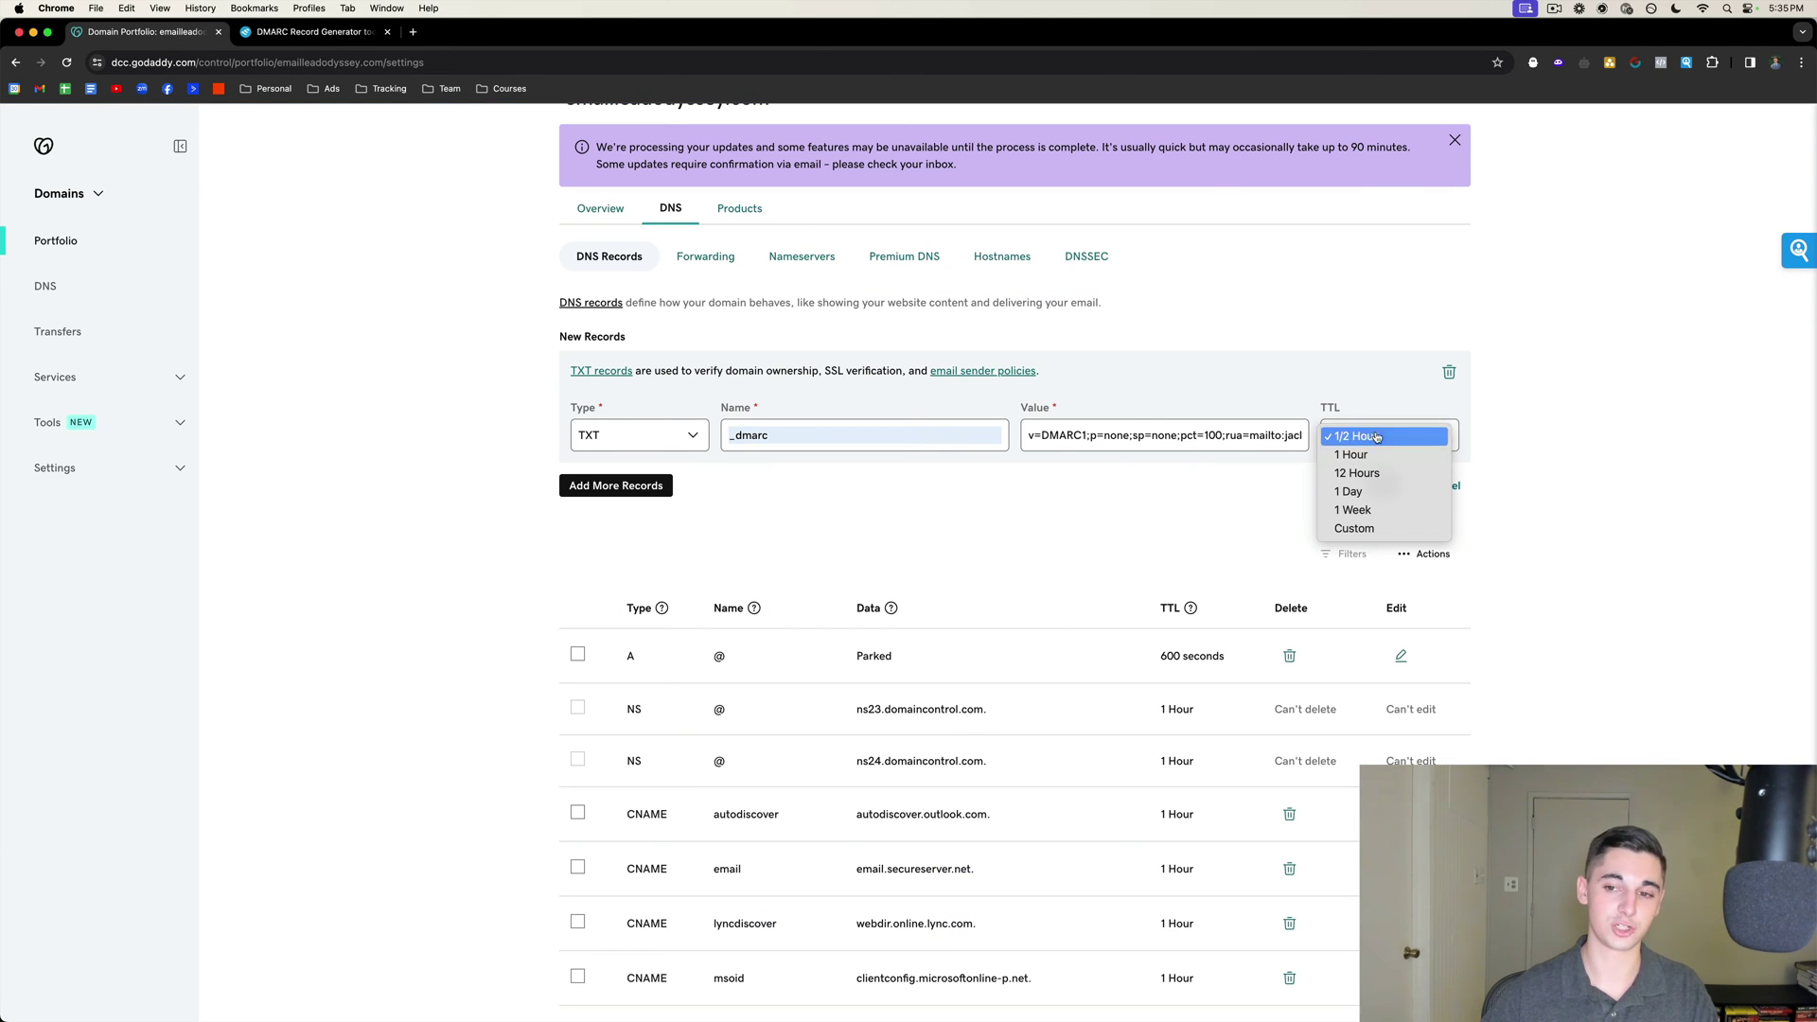
left_click(1355, 438)
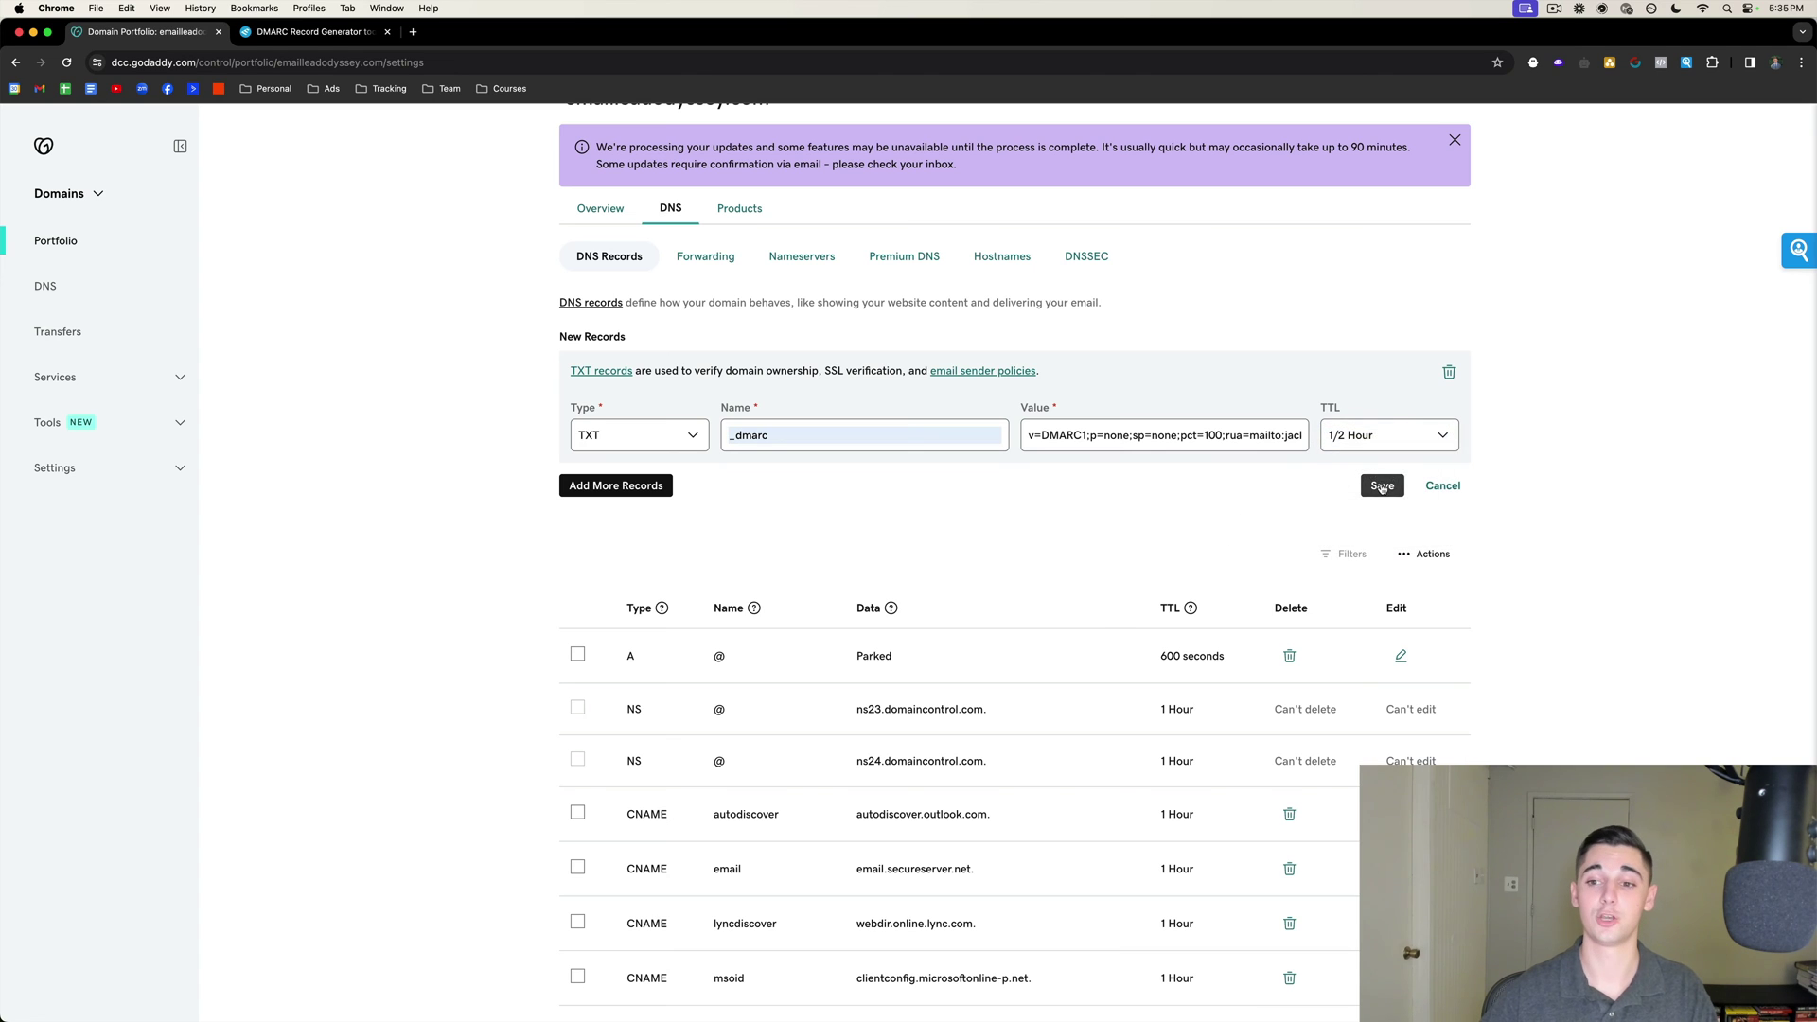
left_click(1382, 486)
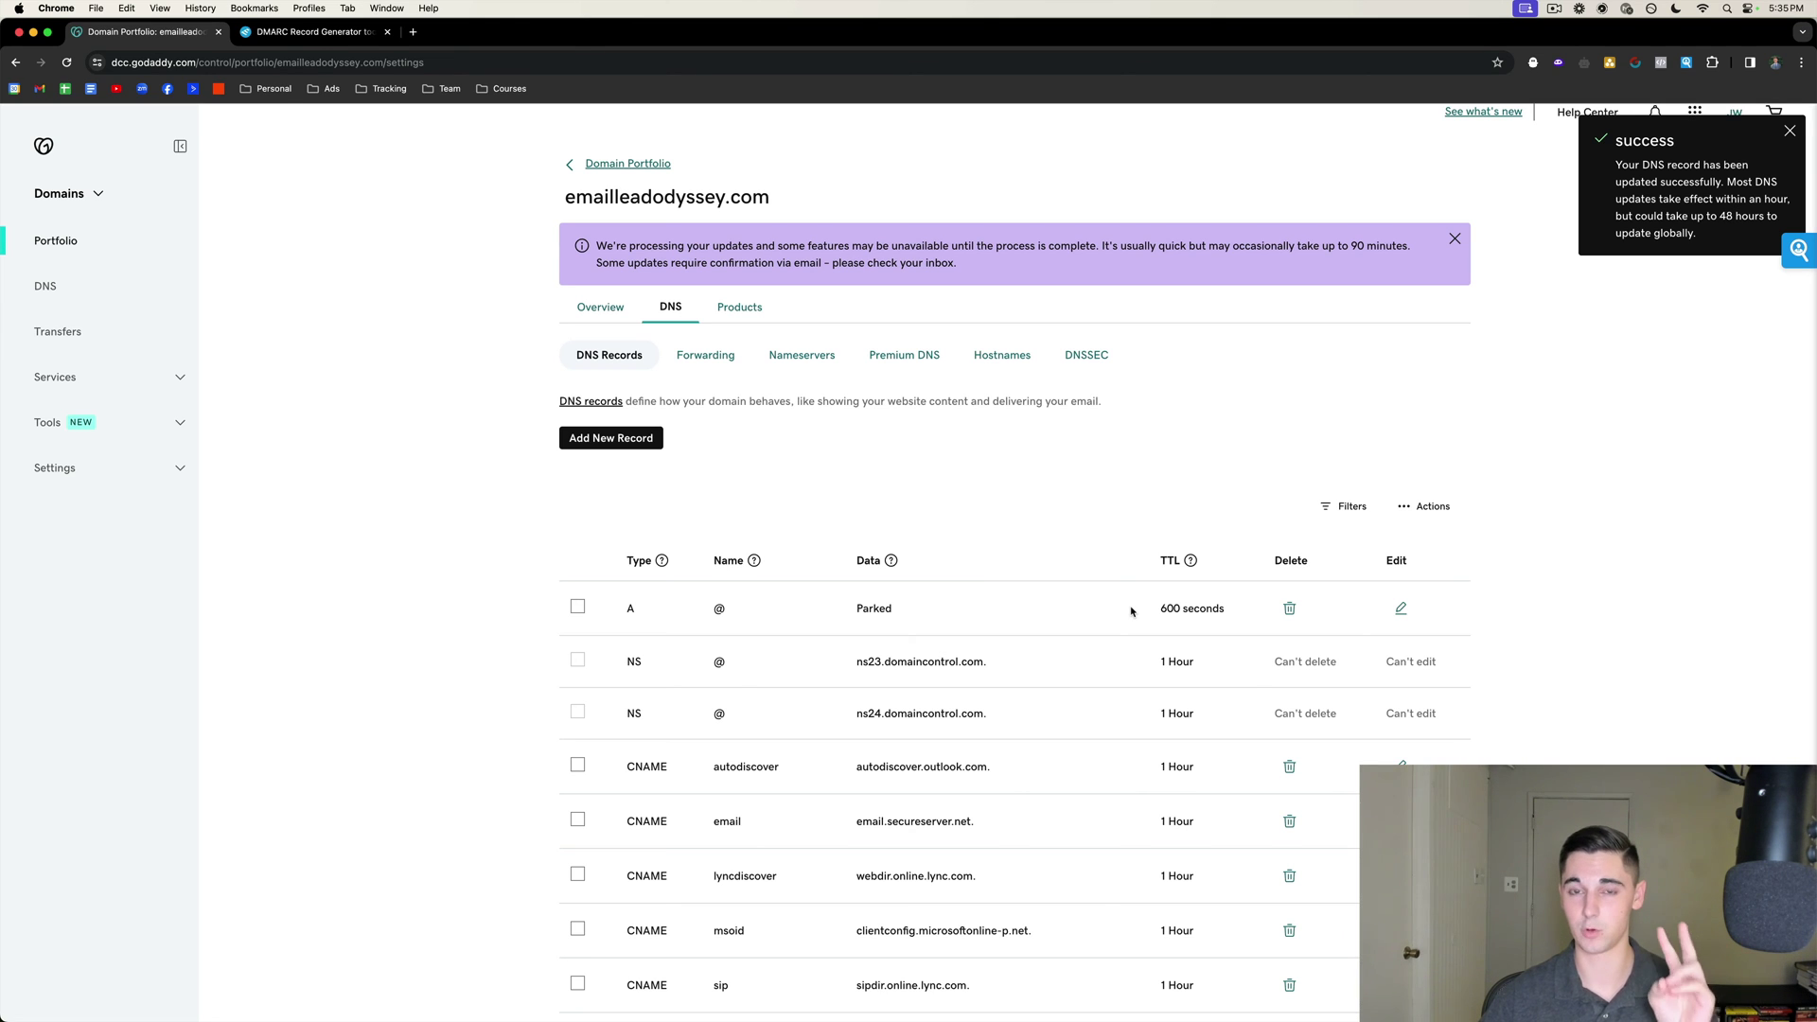
left_click(323, 35)
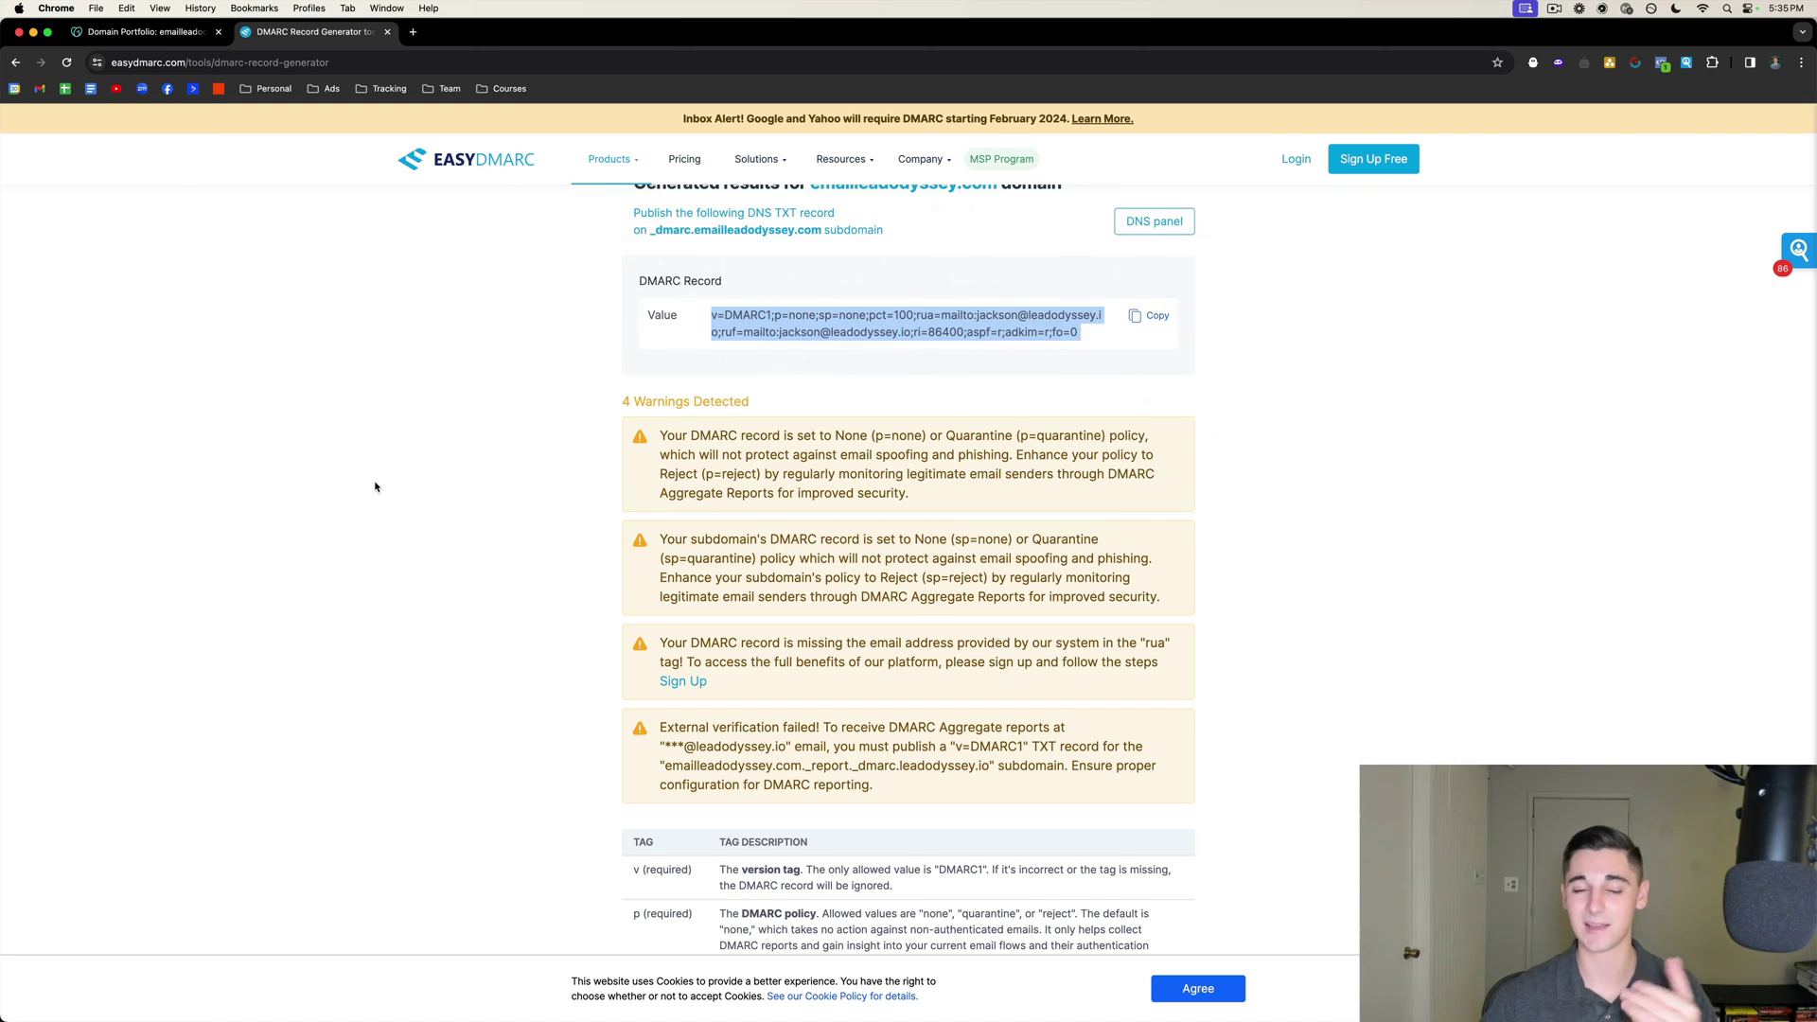
mouse_move(605, 161)
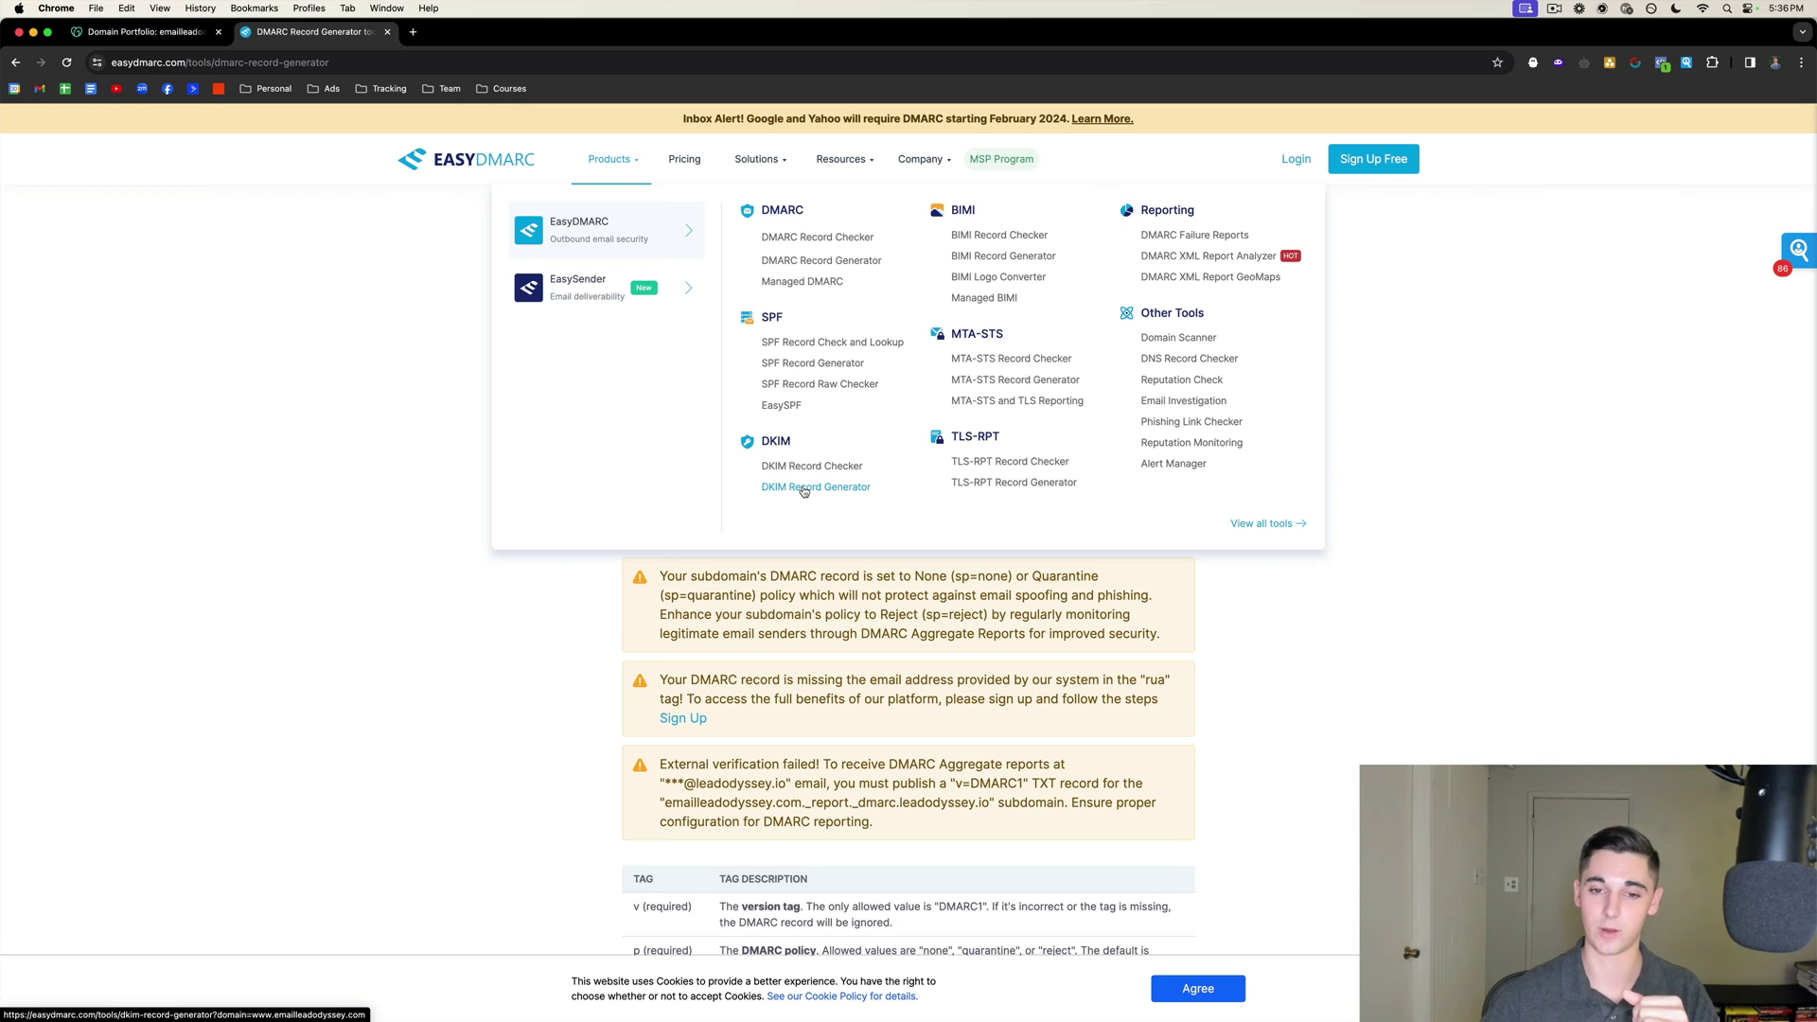
left_click(804, 488)
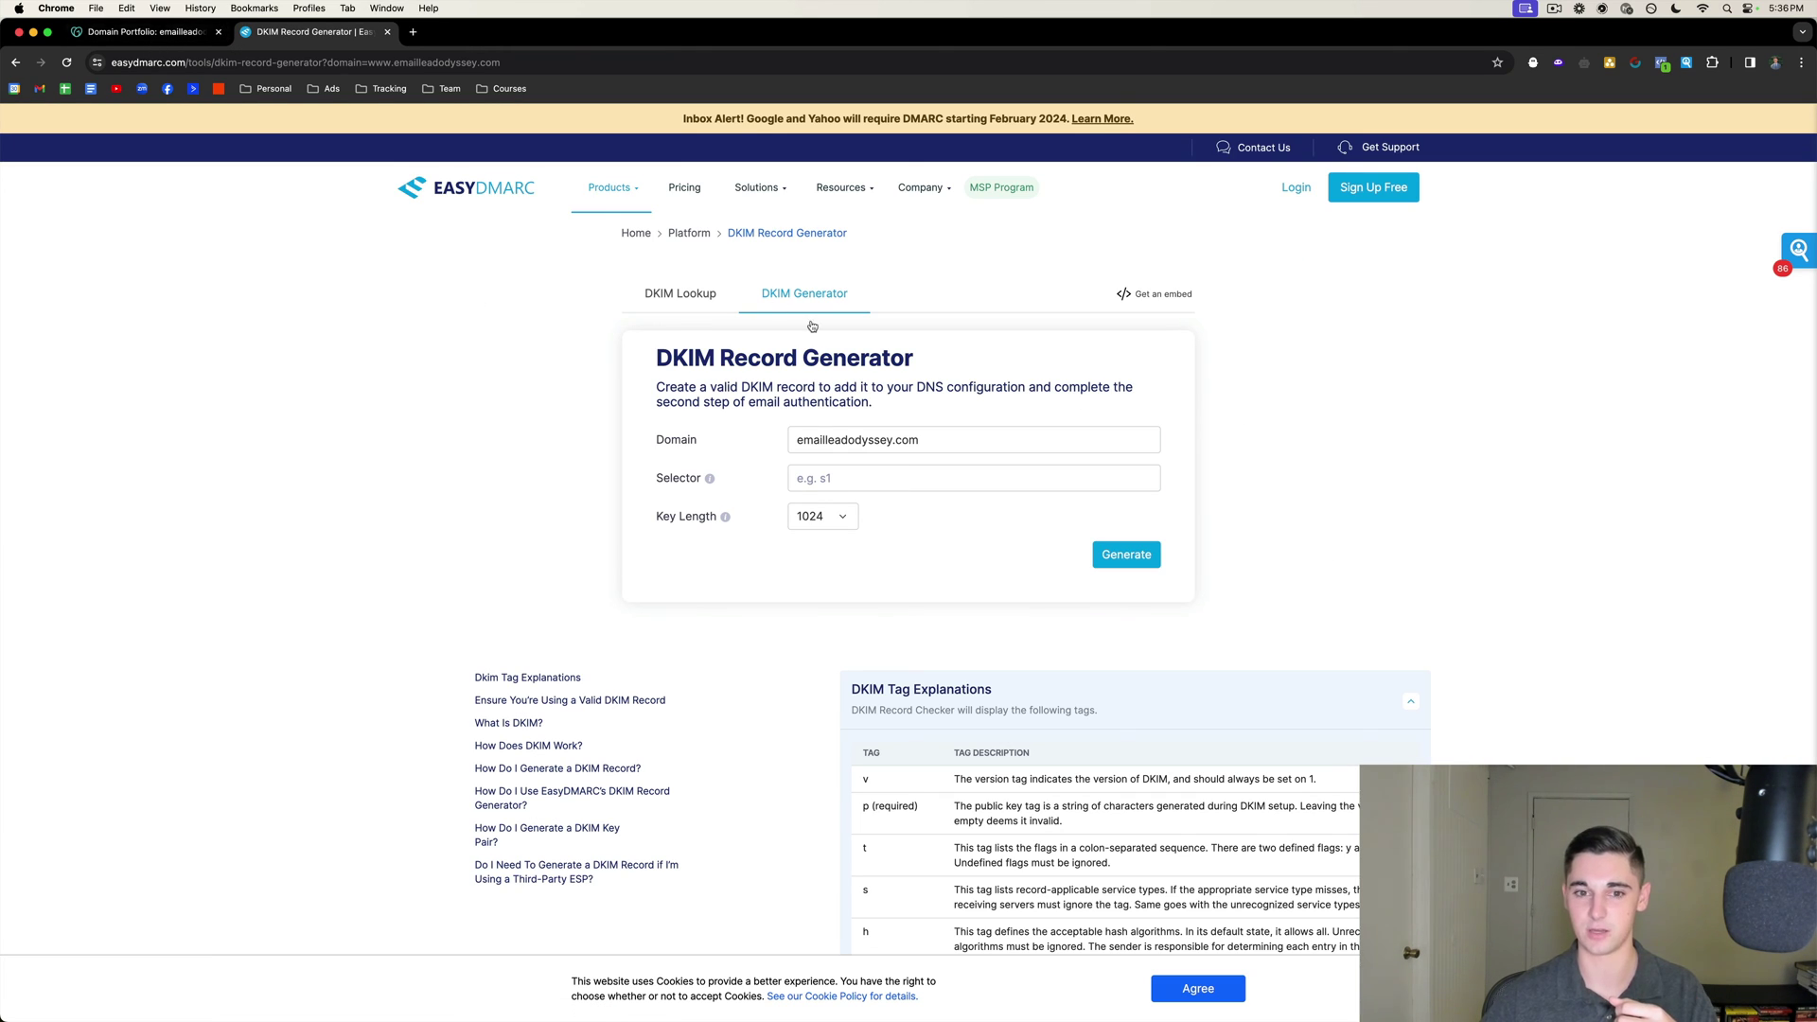
left_click(793, 440)
type("www")
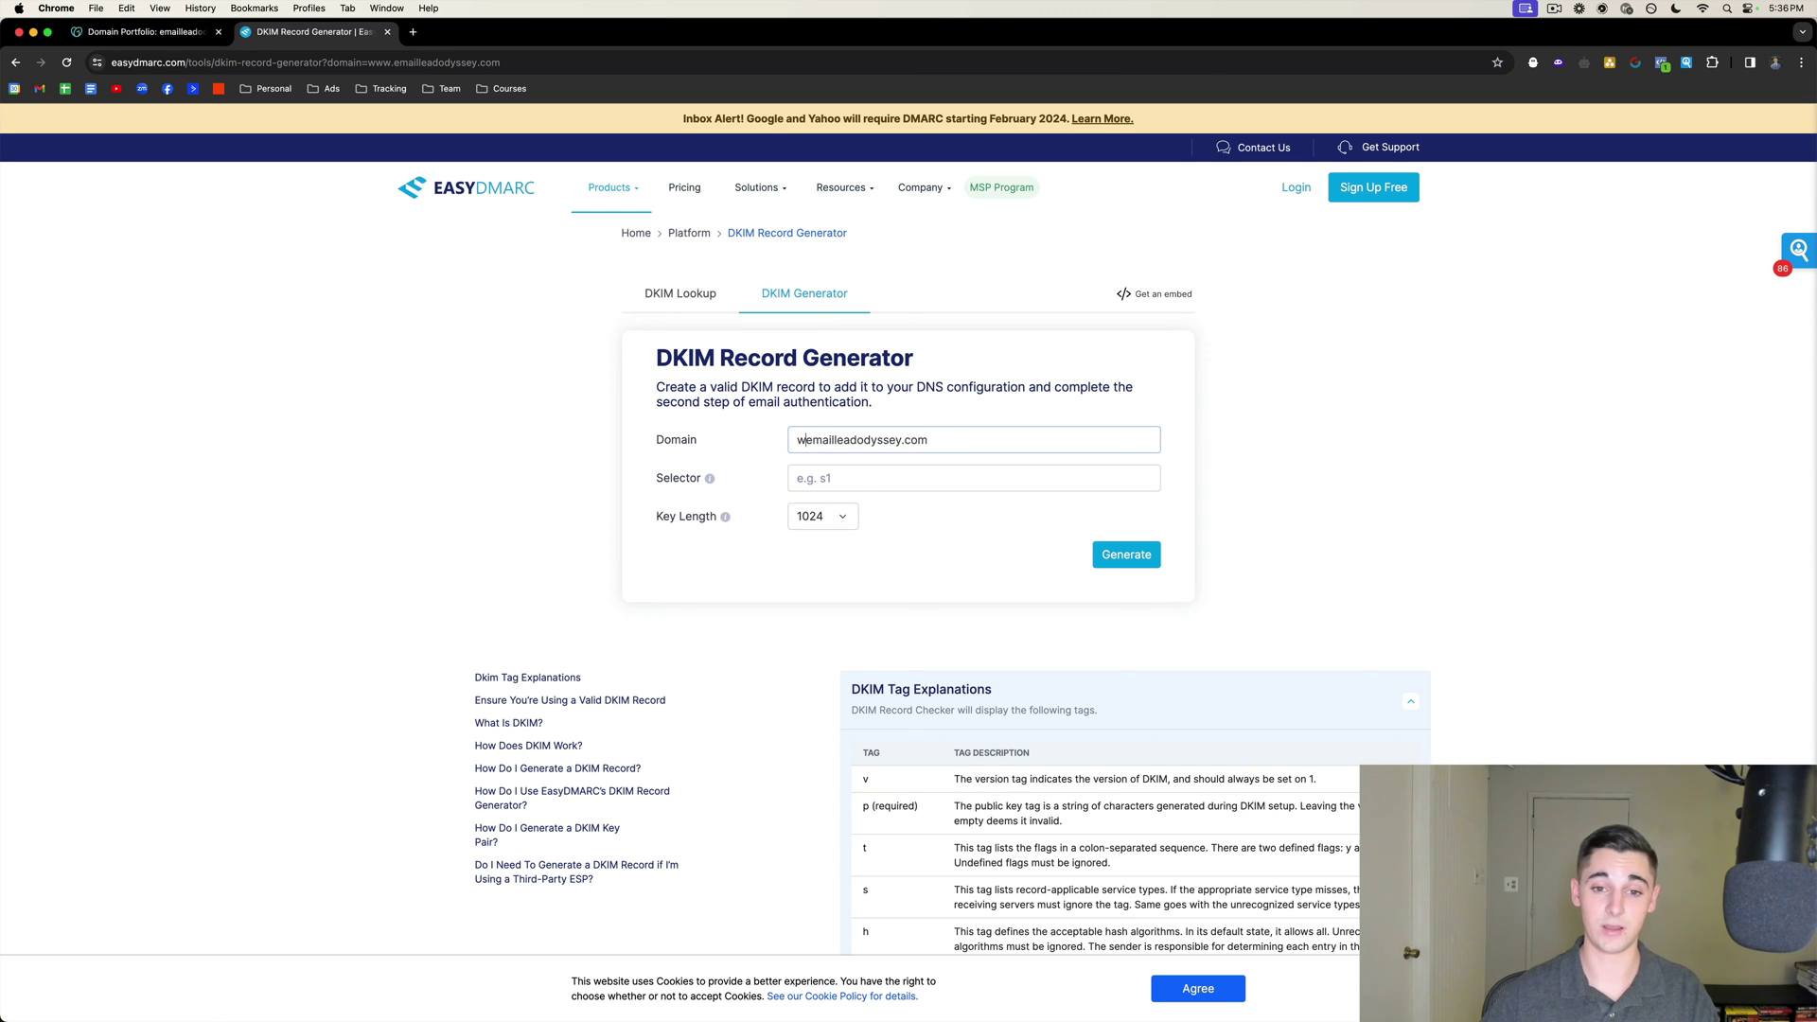
type(".")
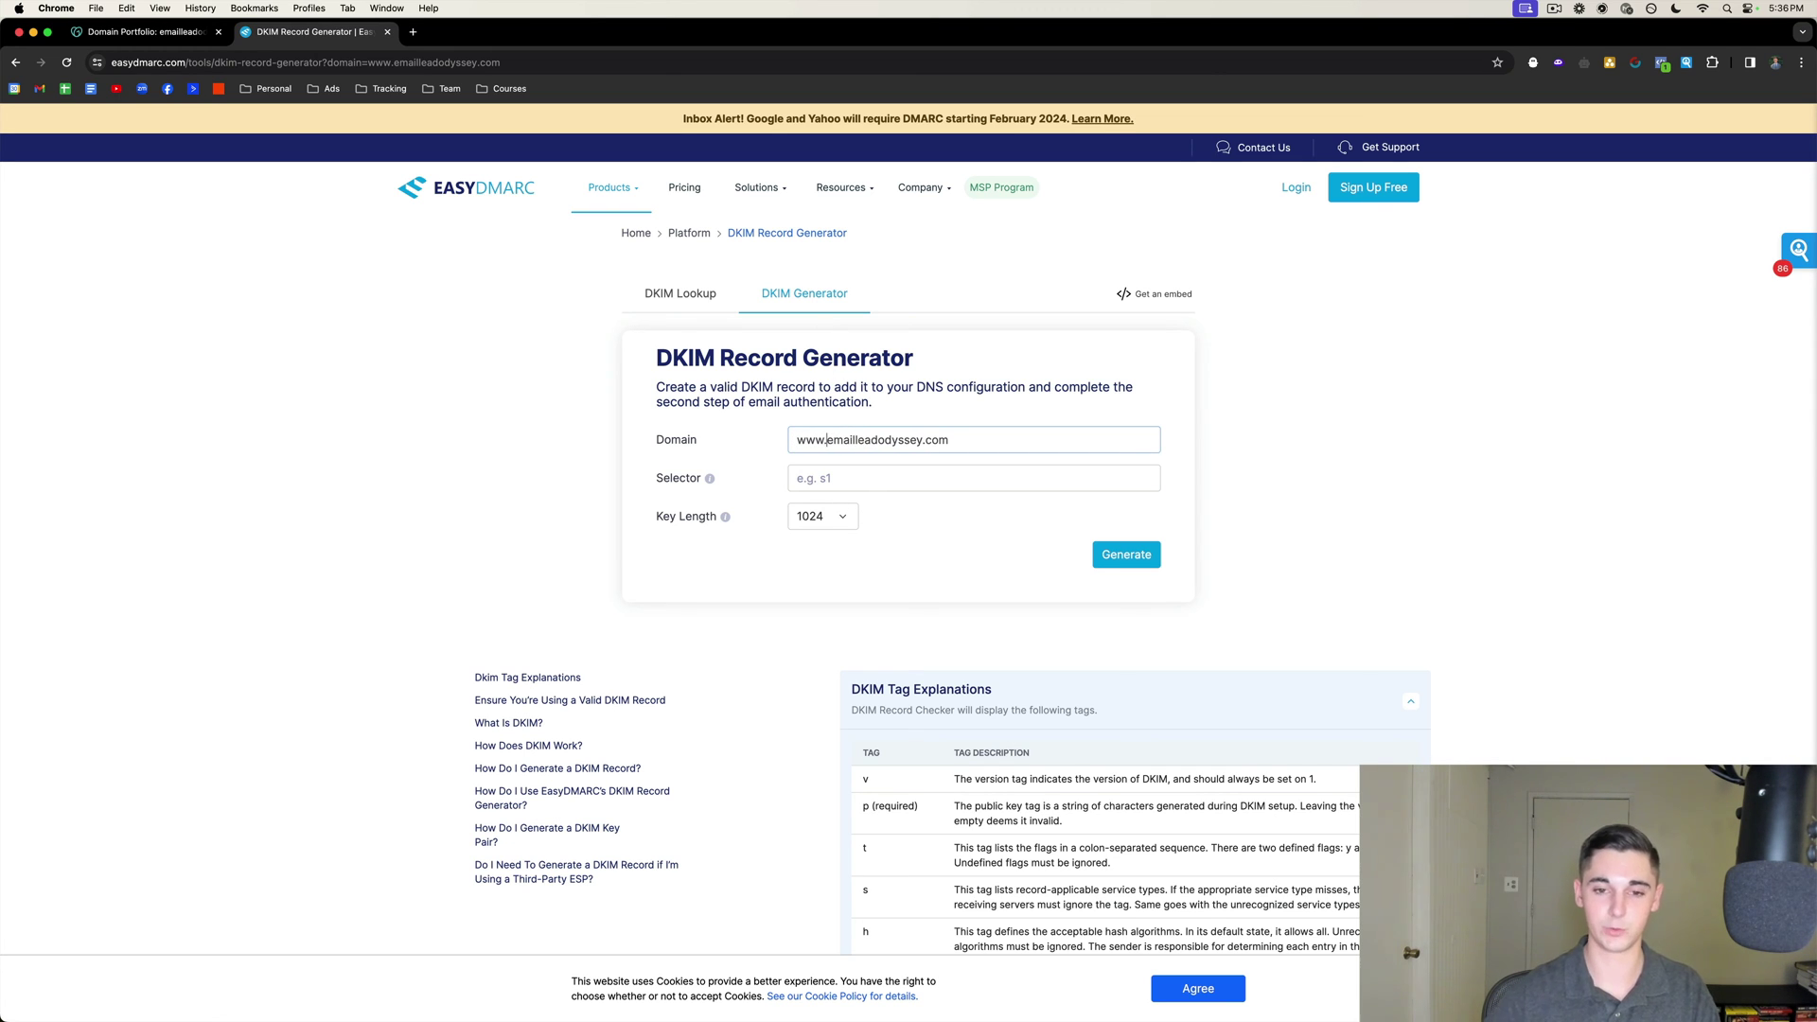
left_click(866, 484)
type("S")
key("BackSpace")
type("s")
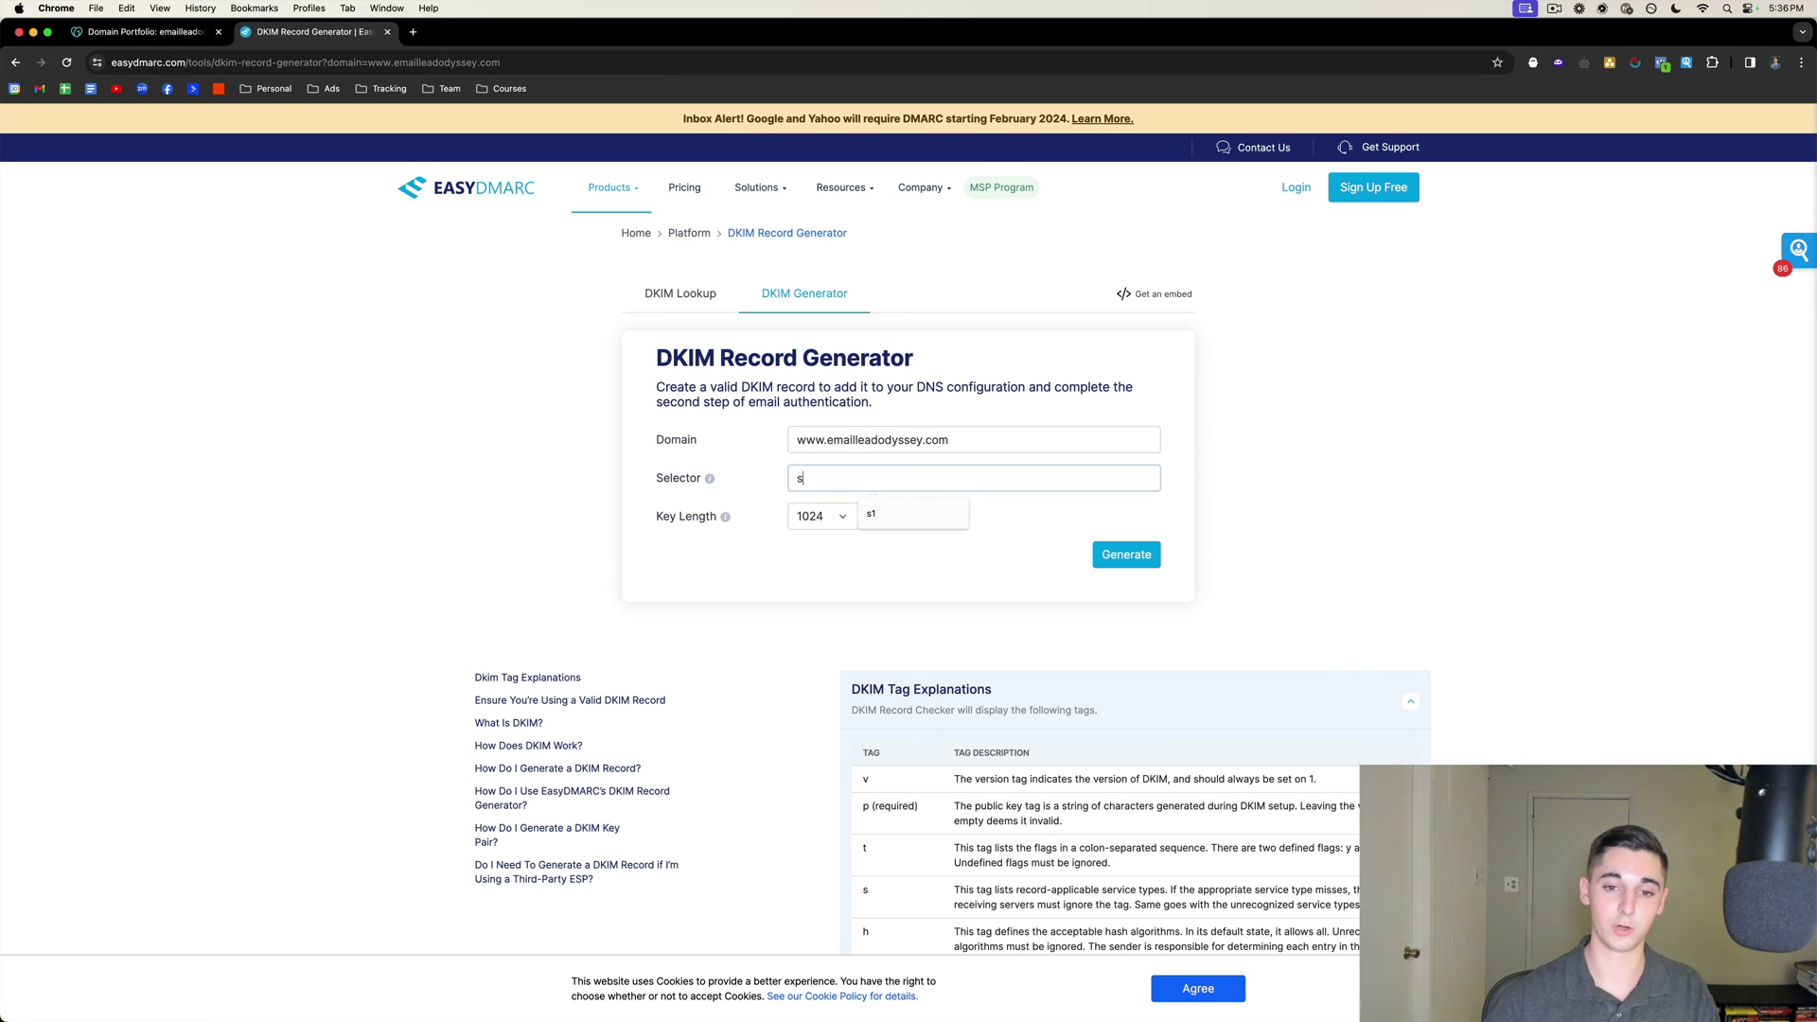
type("1")
left_click(812, 588)
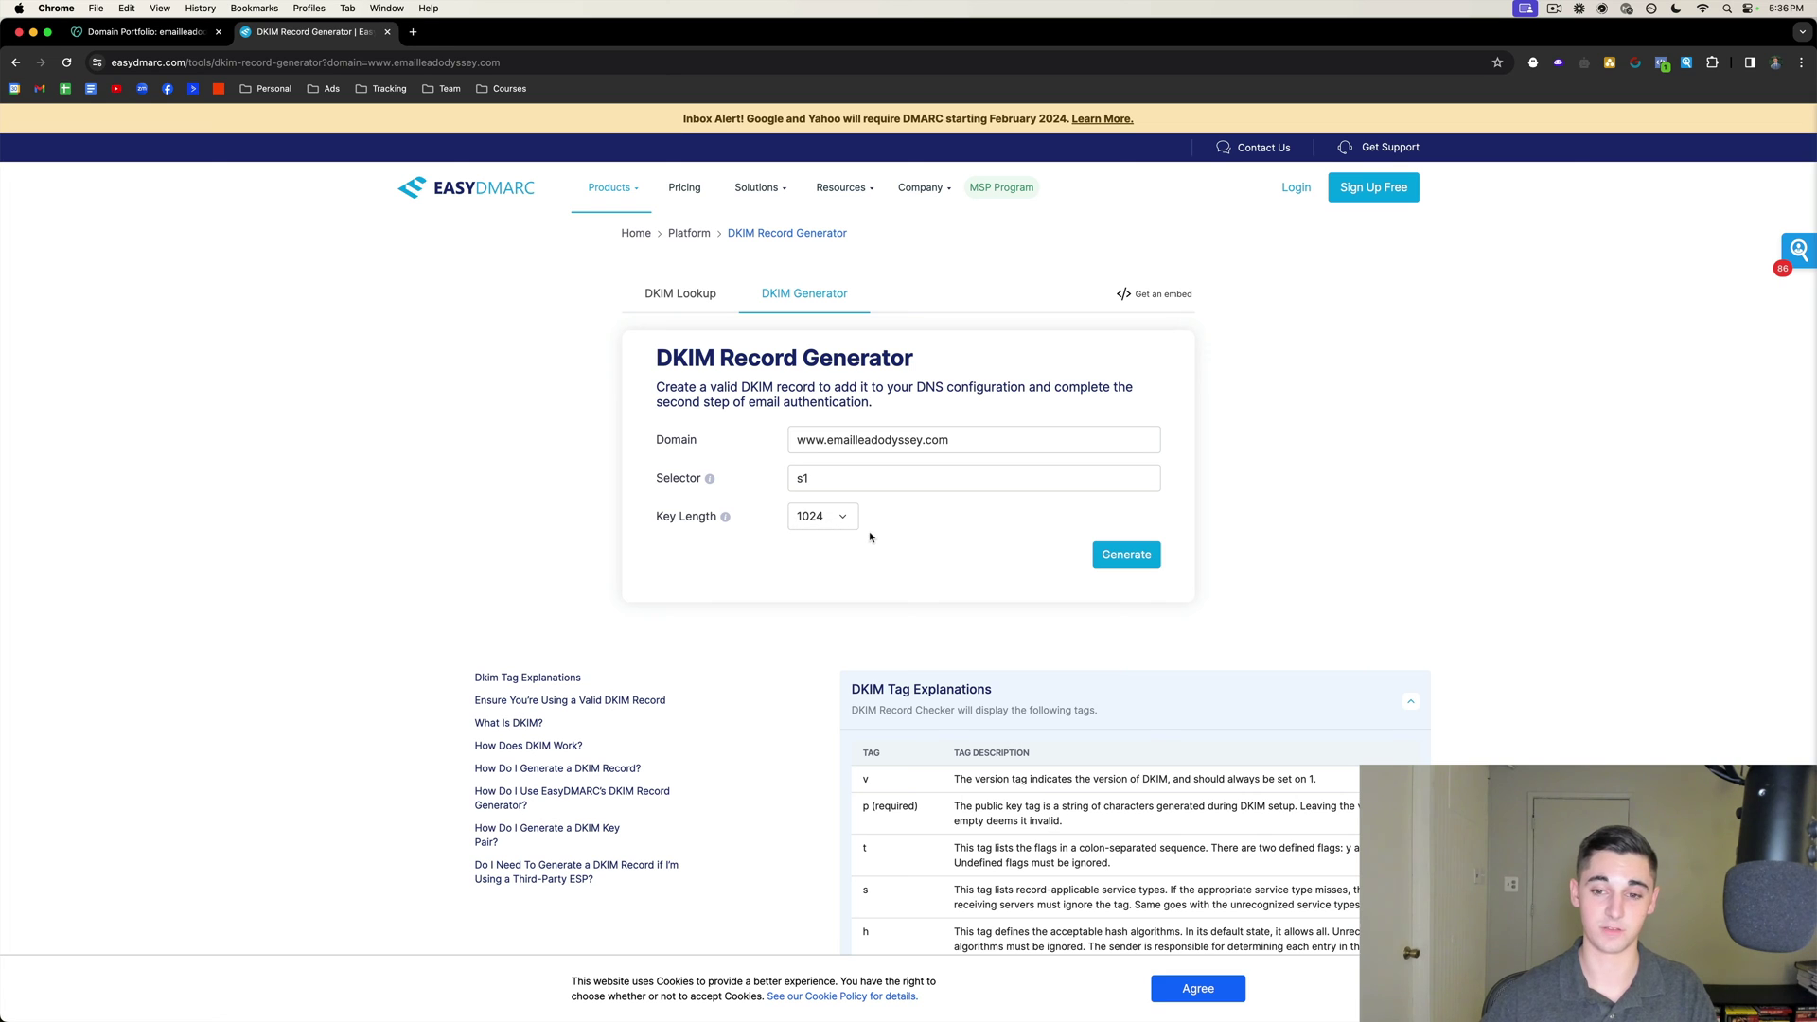
Generate the 1024-bit DKIM record for s1._domainkey, then return to GoDaddy's DNS records.
left_click(1127, 555)
scroll(965, 596, "down", 5)
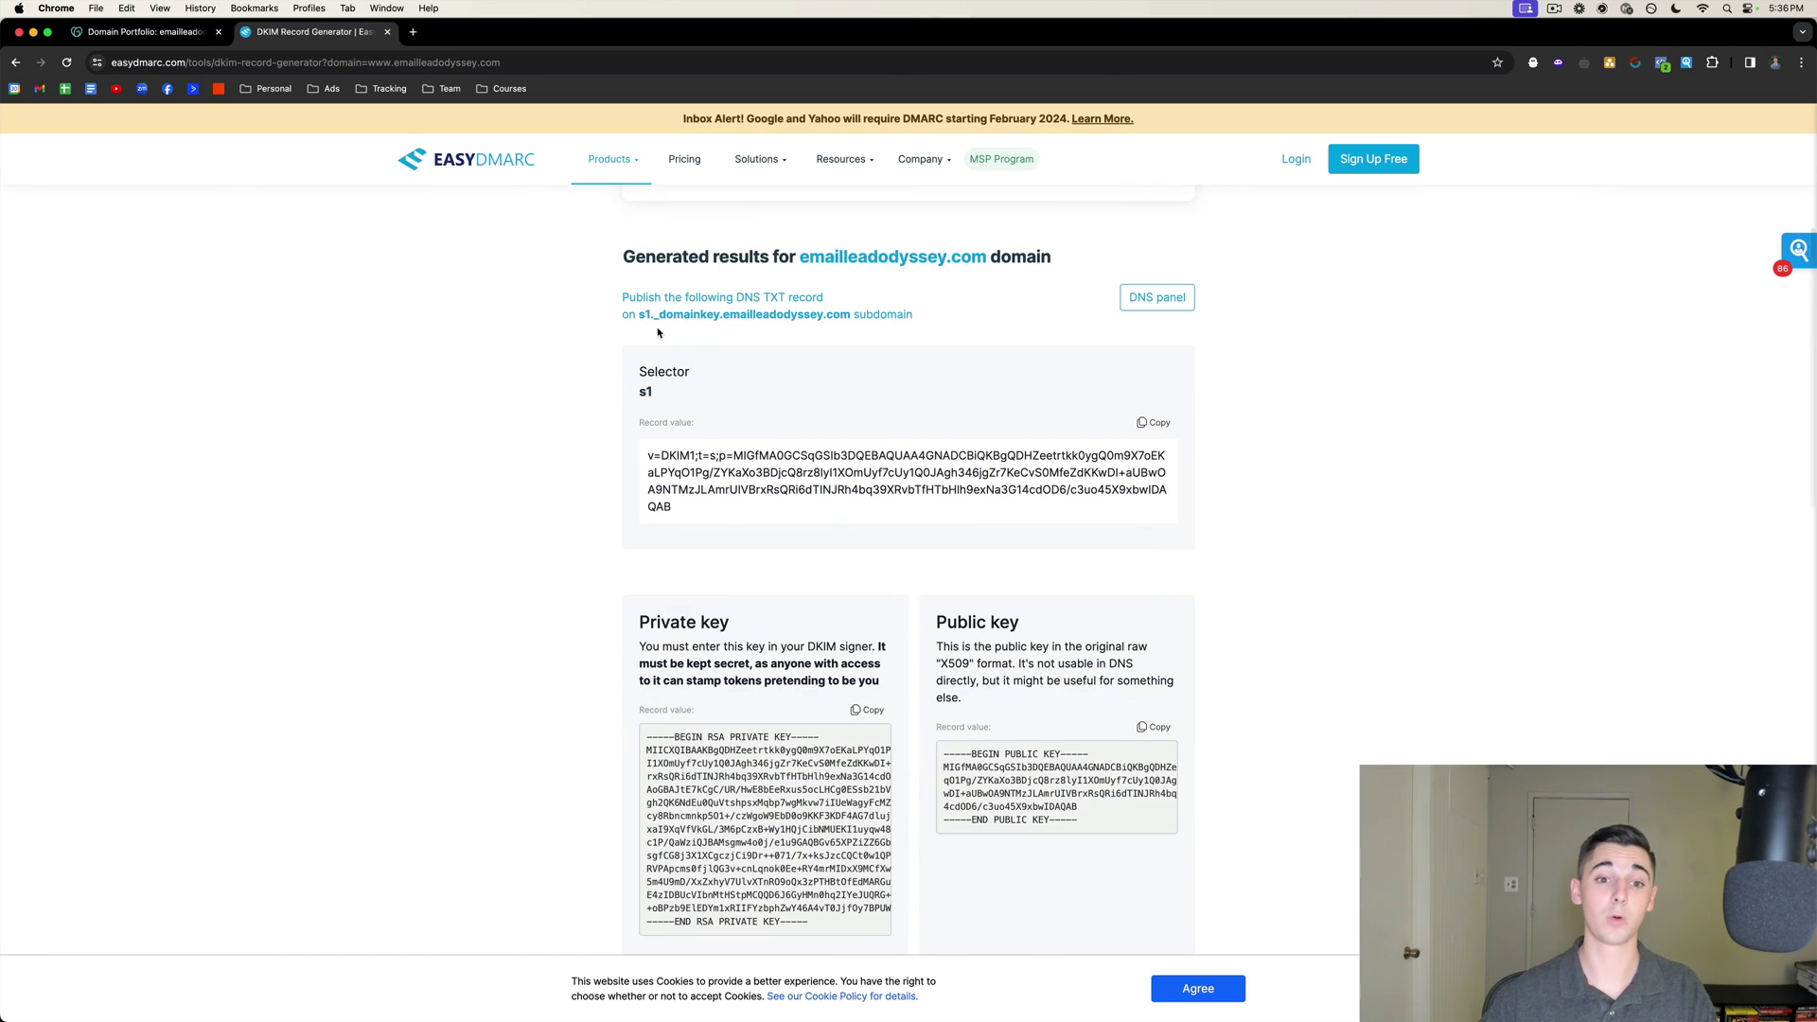
left_click_drag(639, 315, 721, 317)
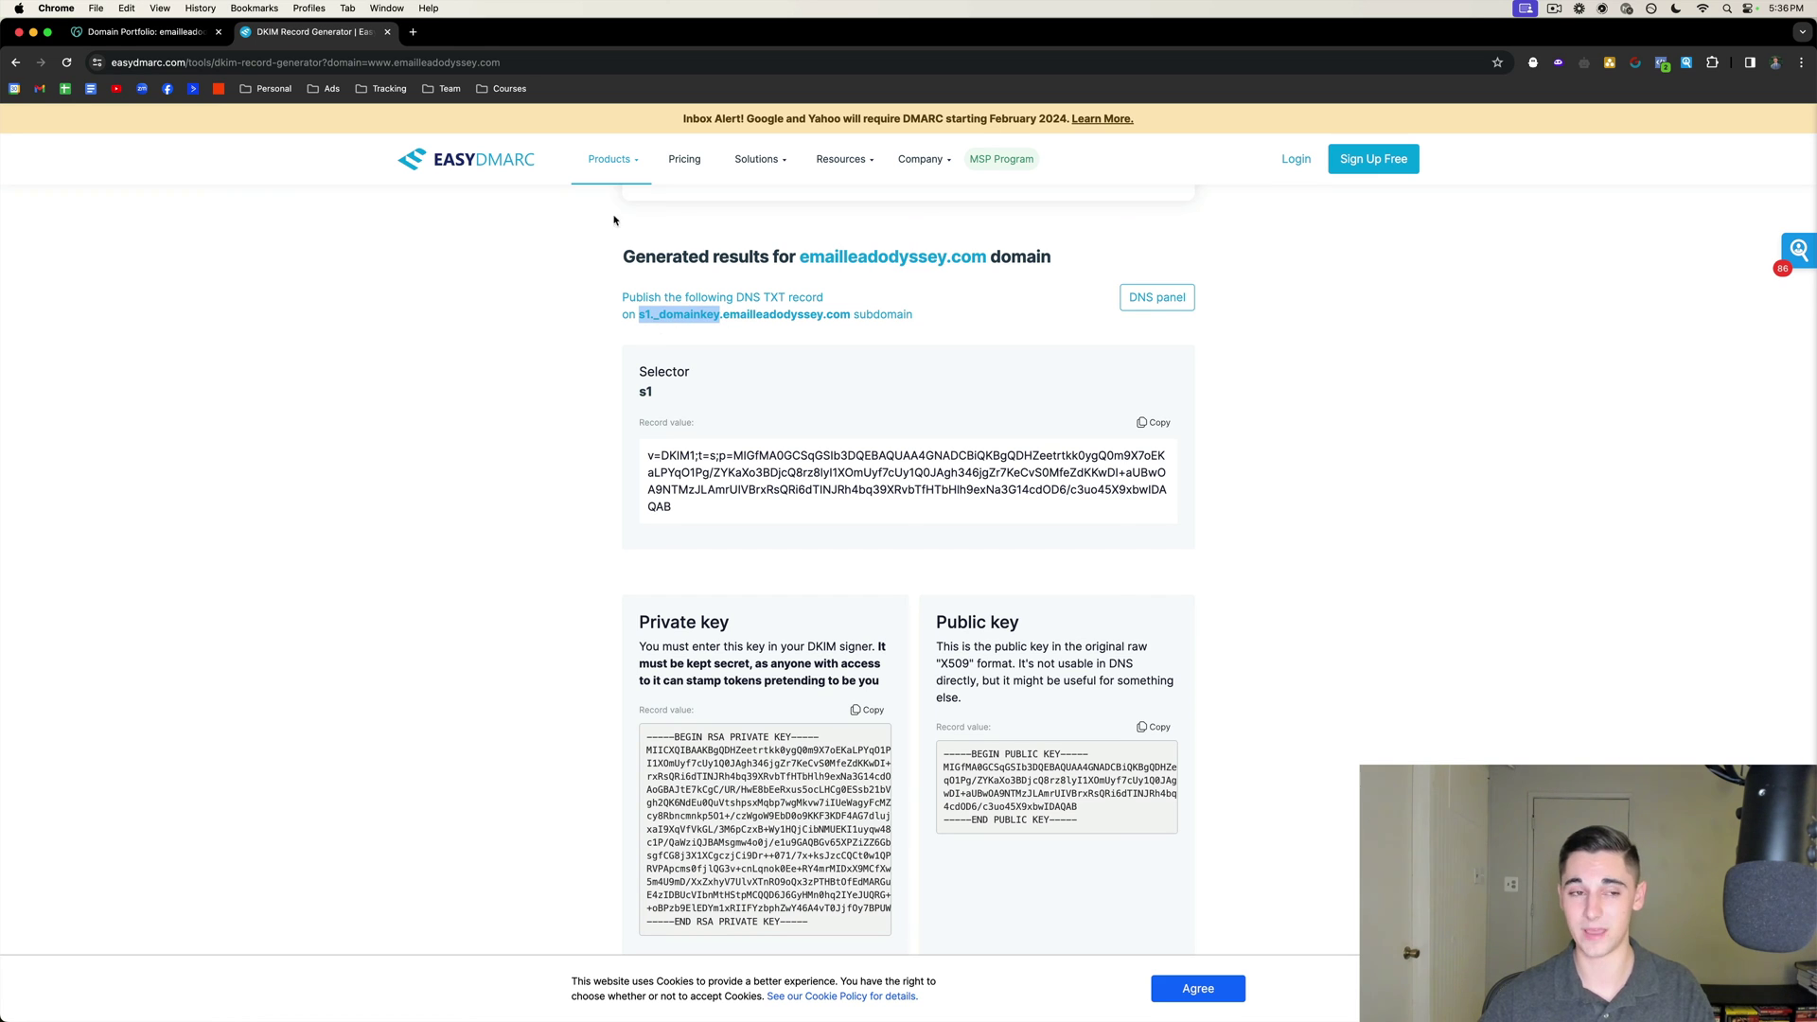
key("super+1")
scroll(833, 554, "down", 1)
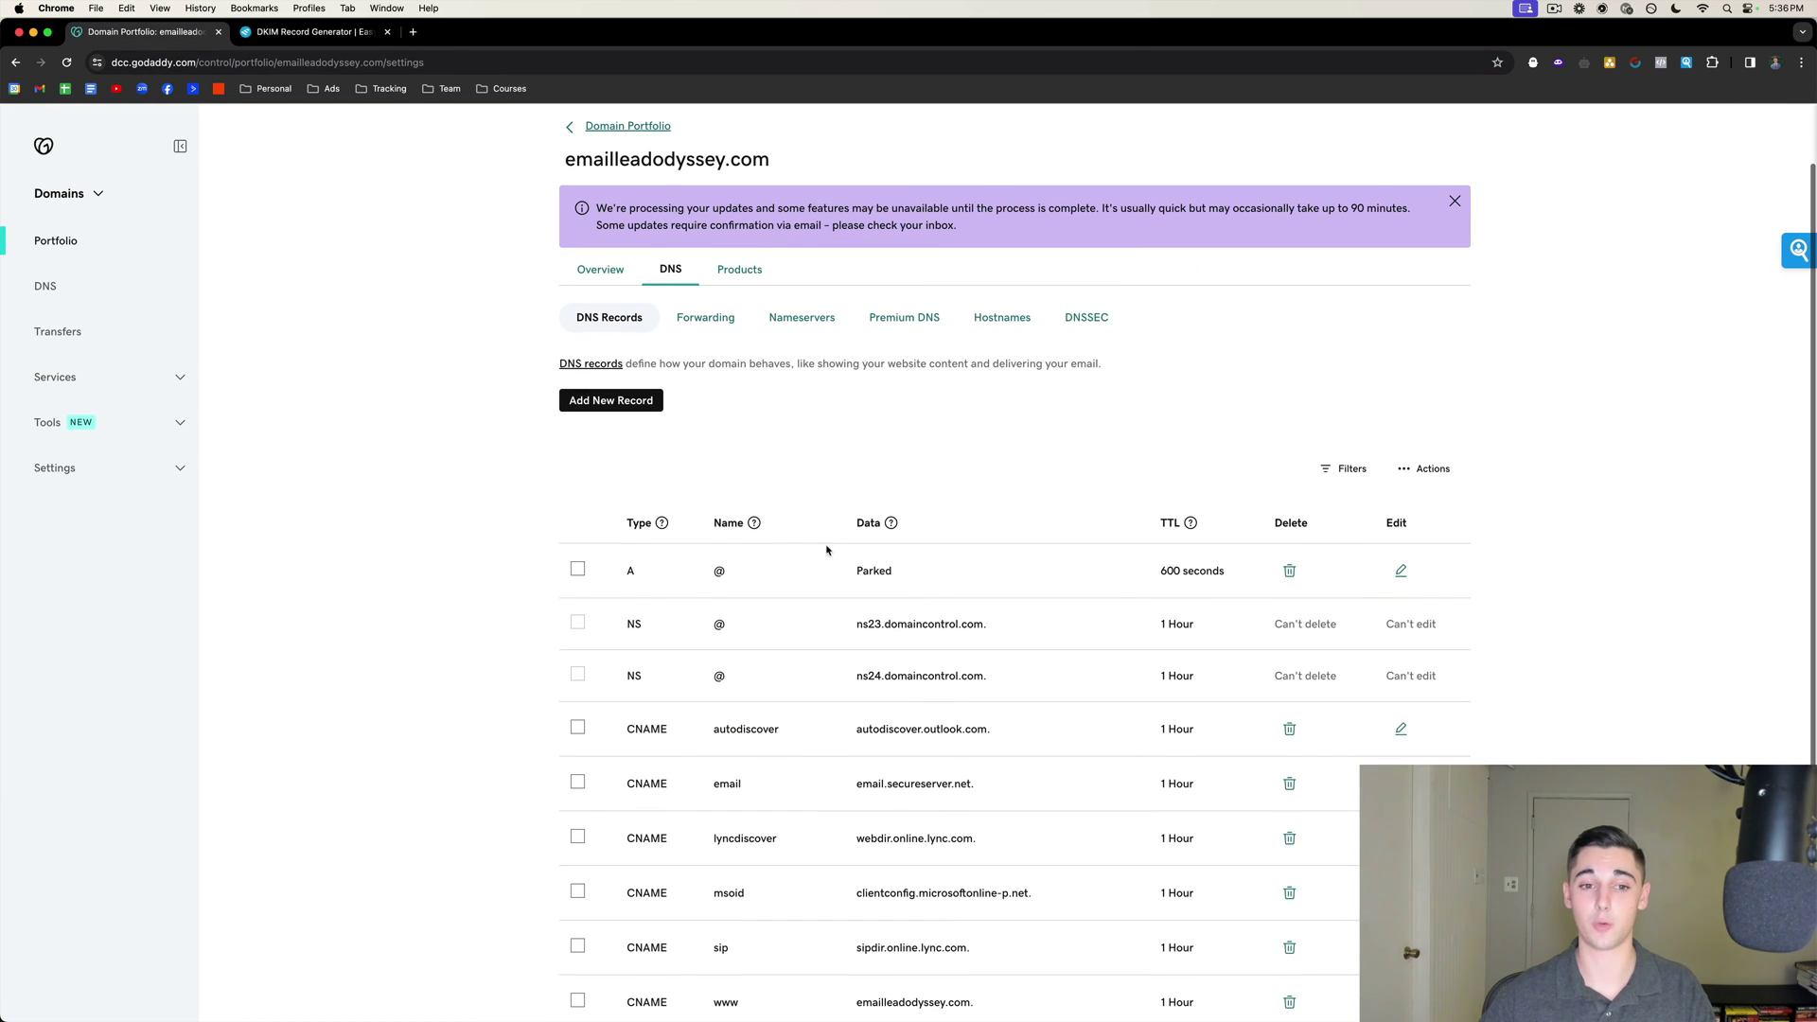
Start a new TXT record named s1._domainkey in GoDaddy DNS.
left_click(606, 401)
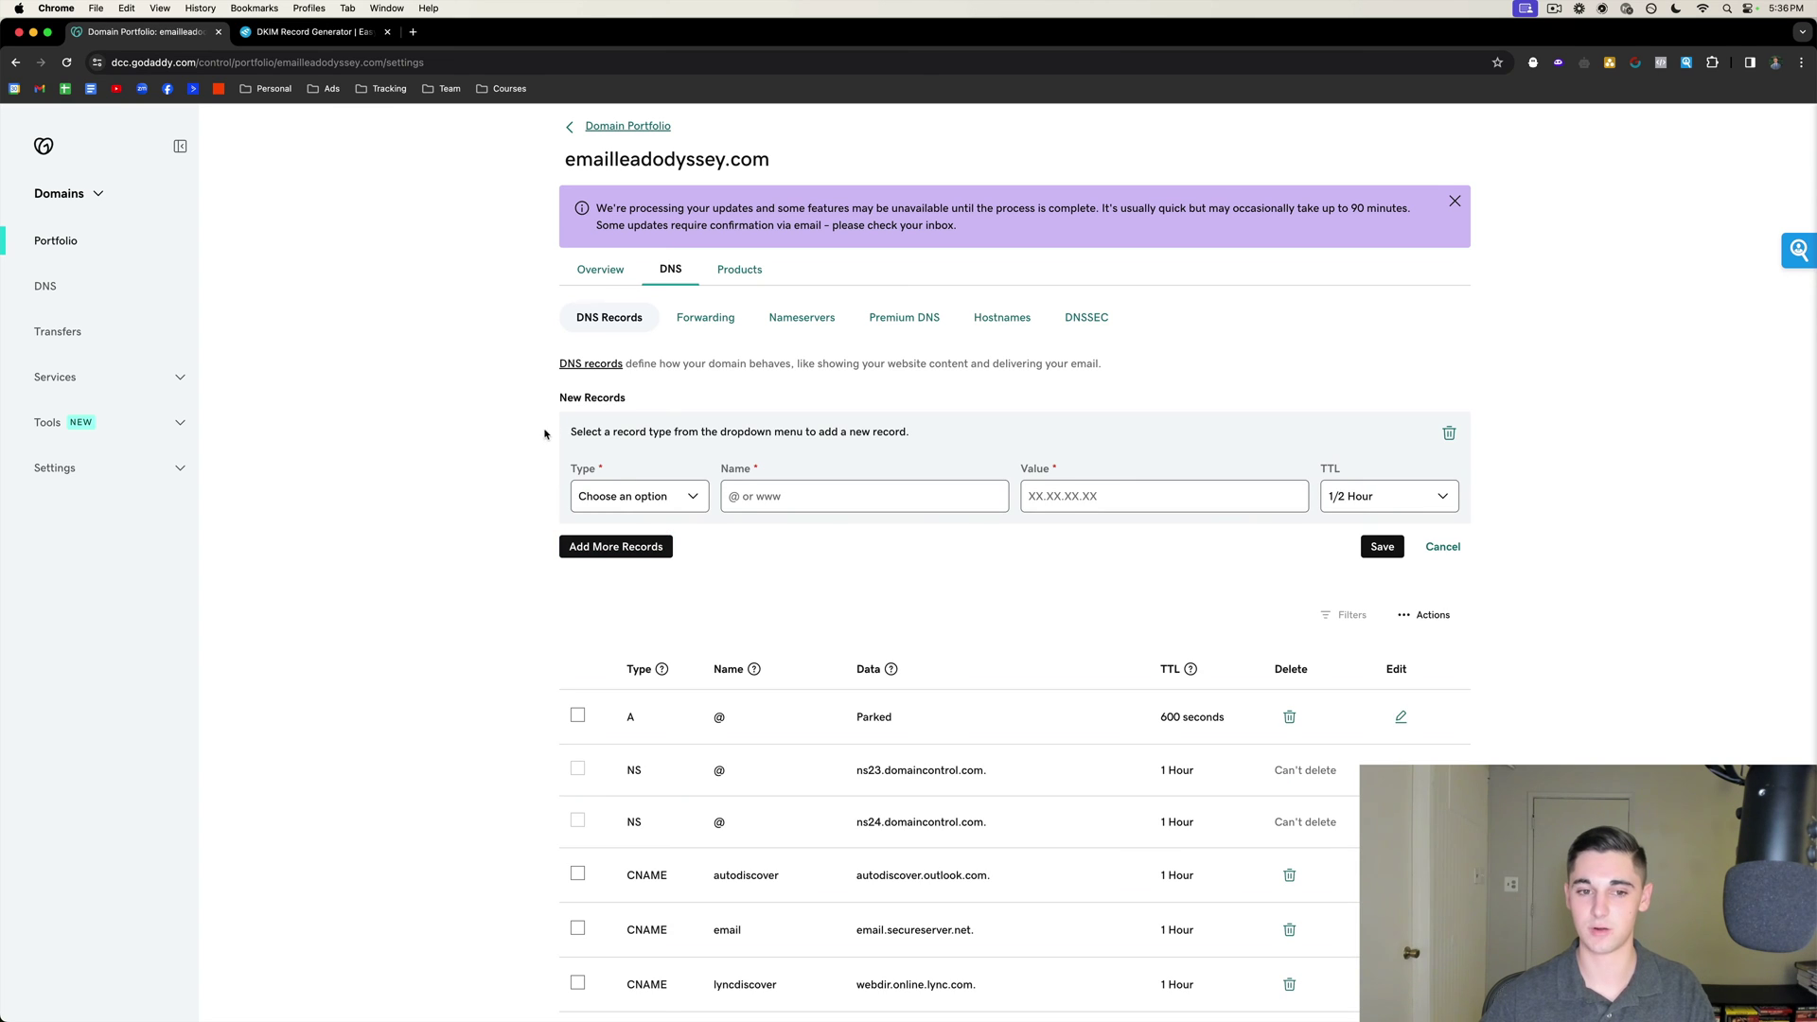
left_click(640, 496)
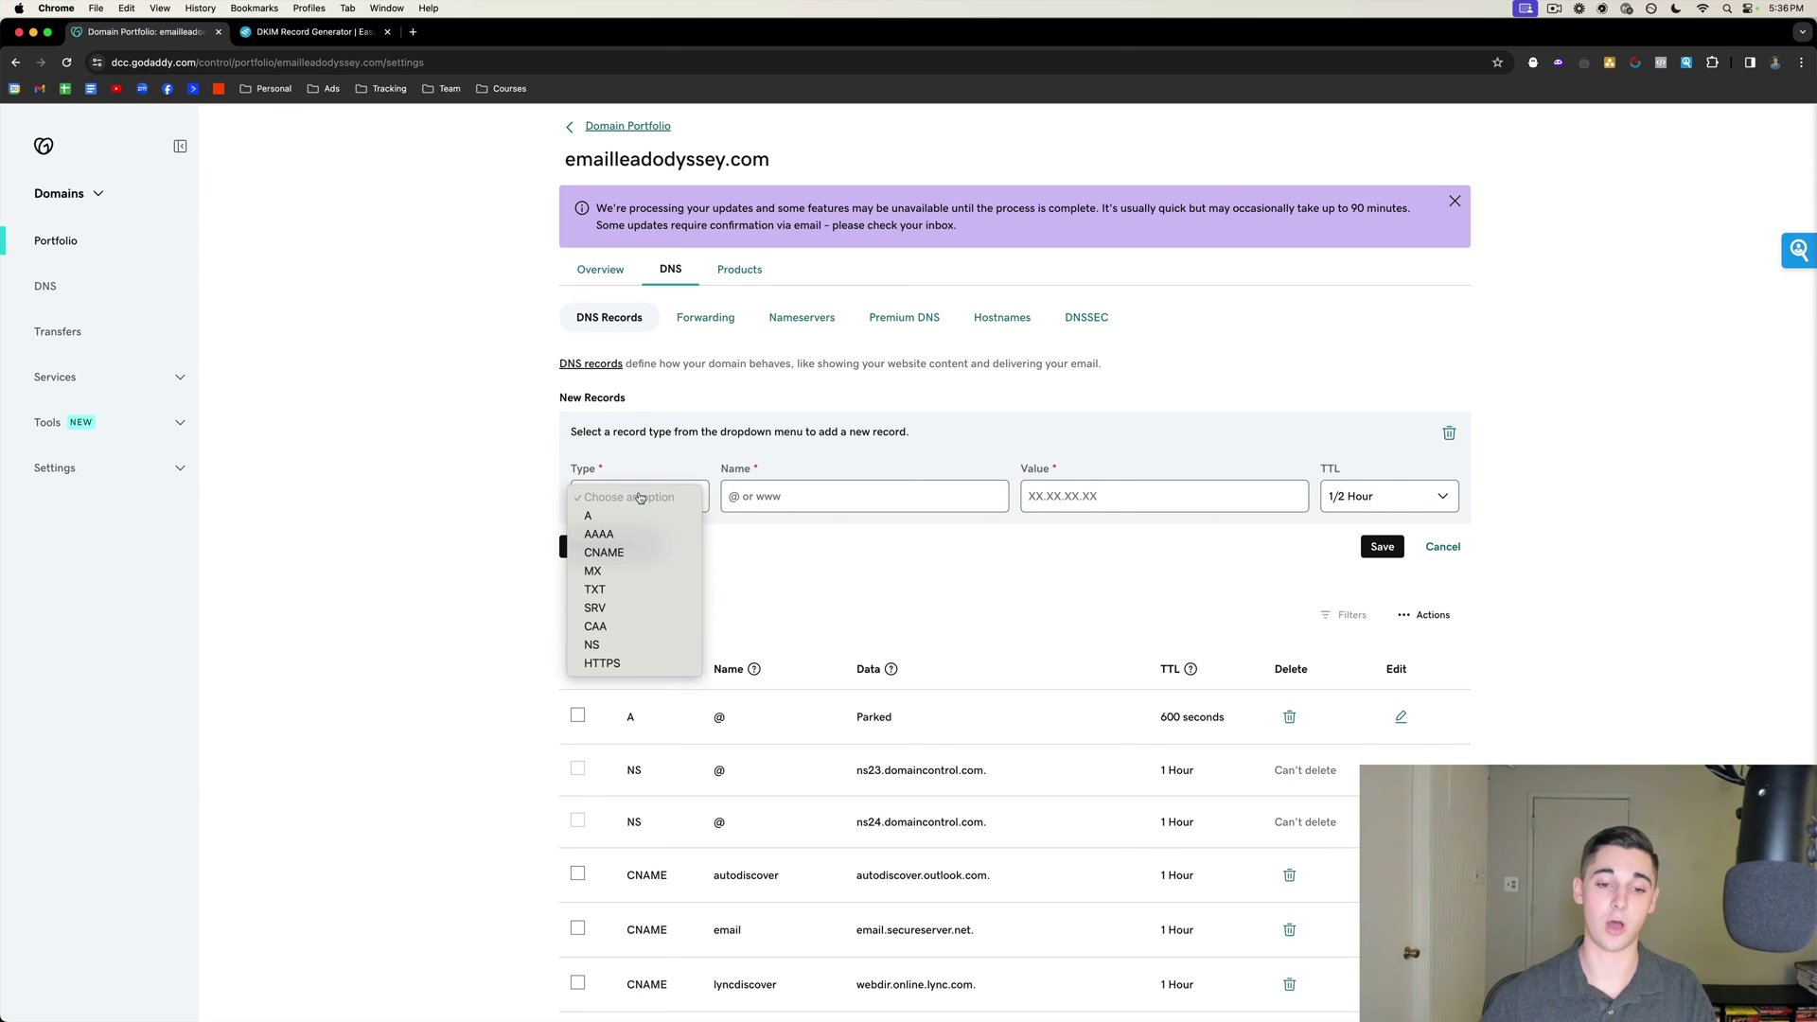
left_click(613, 589)
left_click(774, 497)
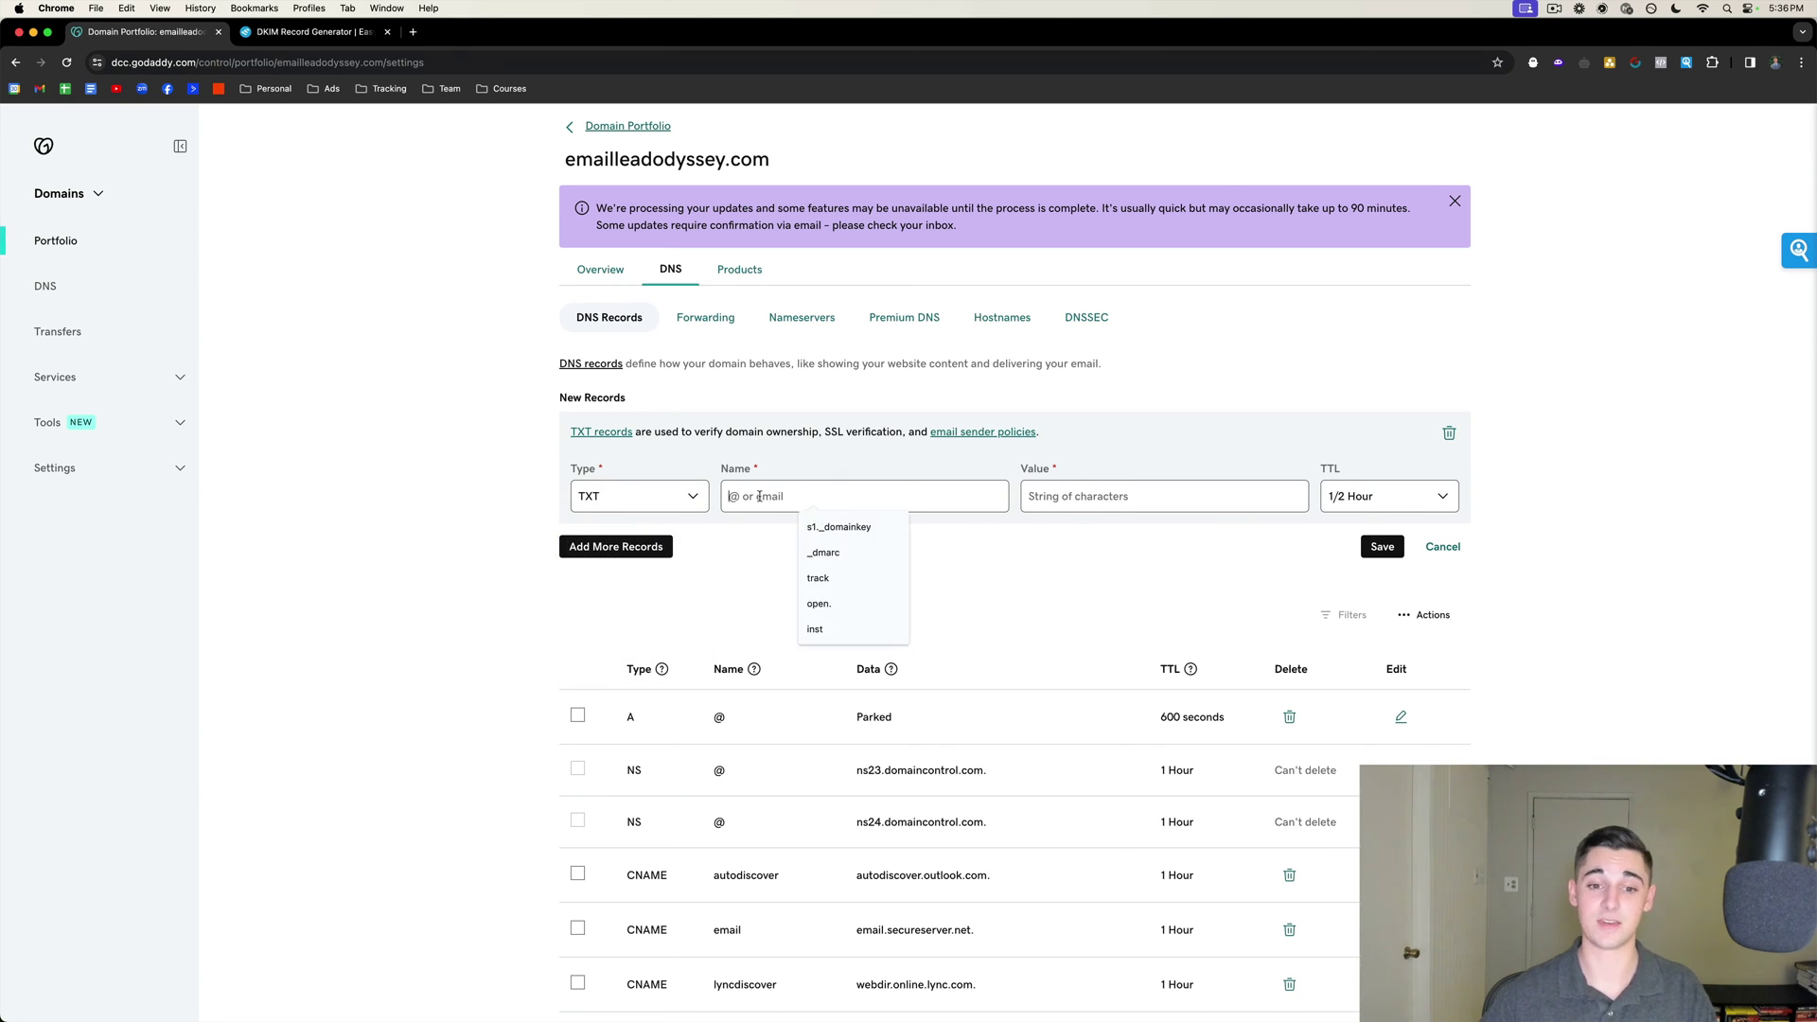
left_click(816, 544)
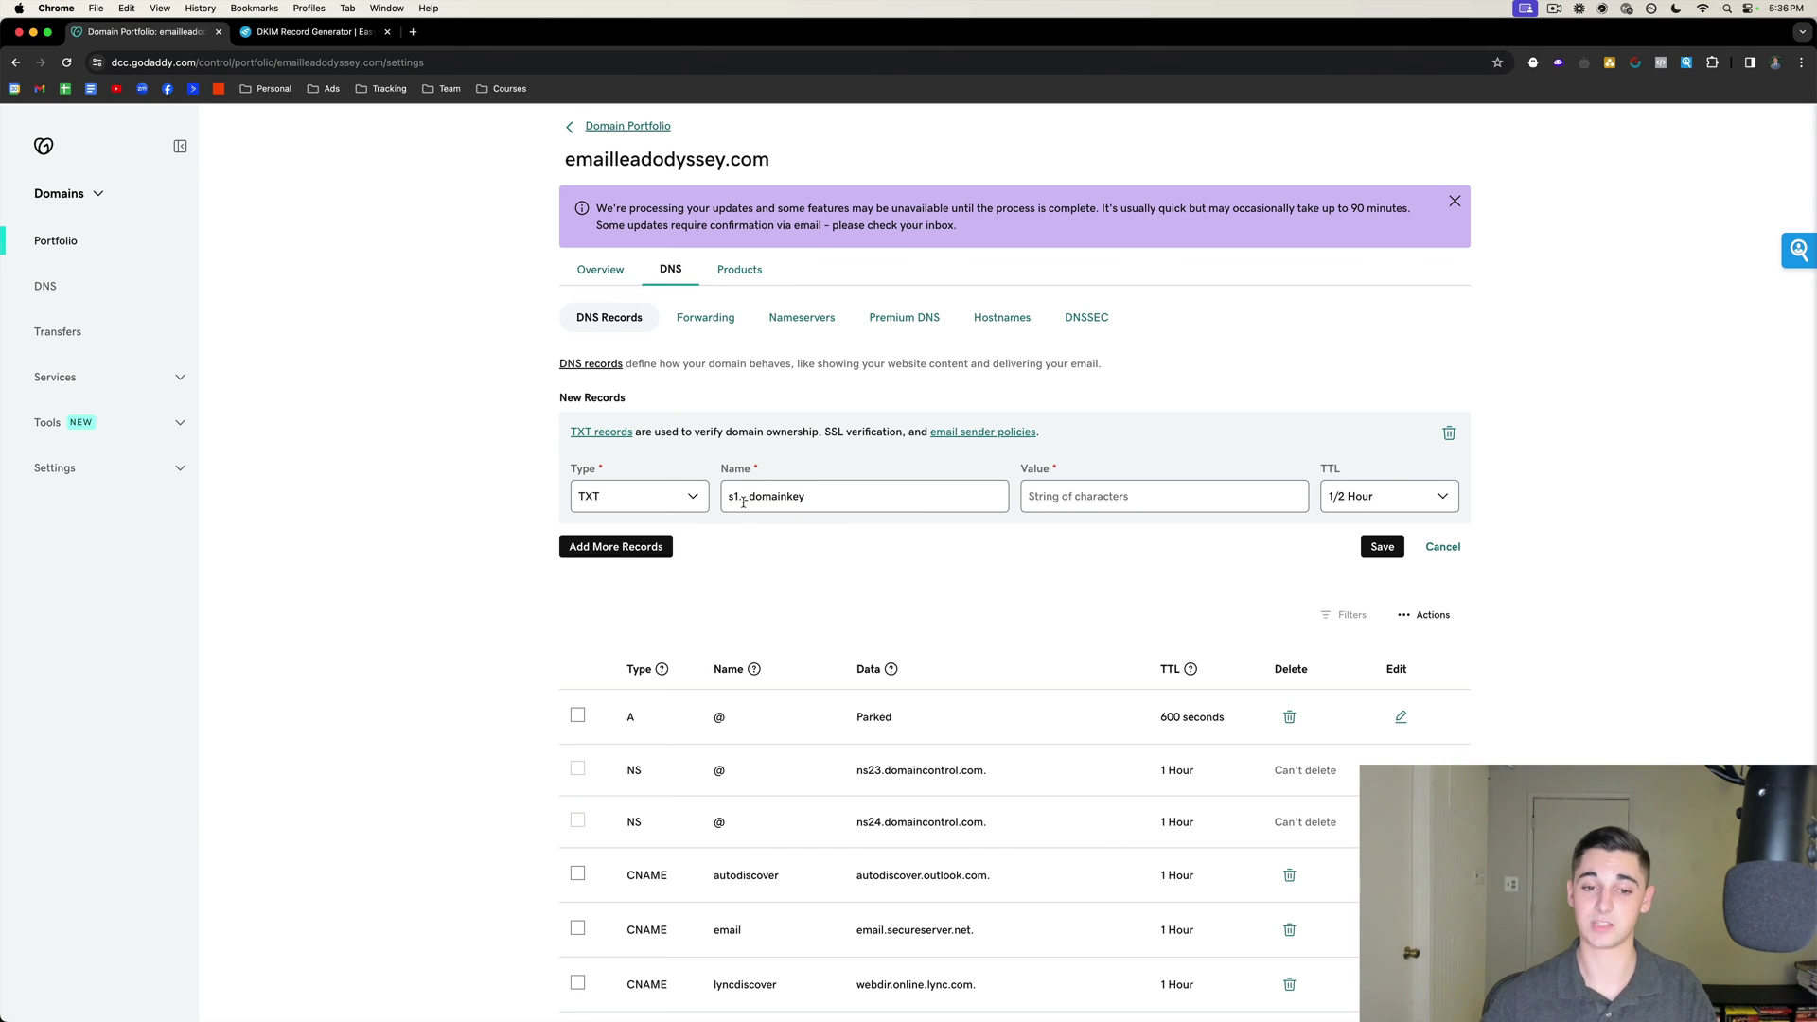
Copy the DKIM value from EasyDMARC, paste it as the record value, keep 1/2 Hour TTL, and save.
key("ctrl+Tab")
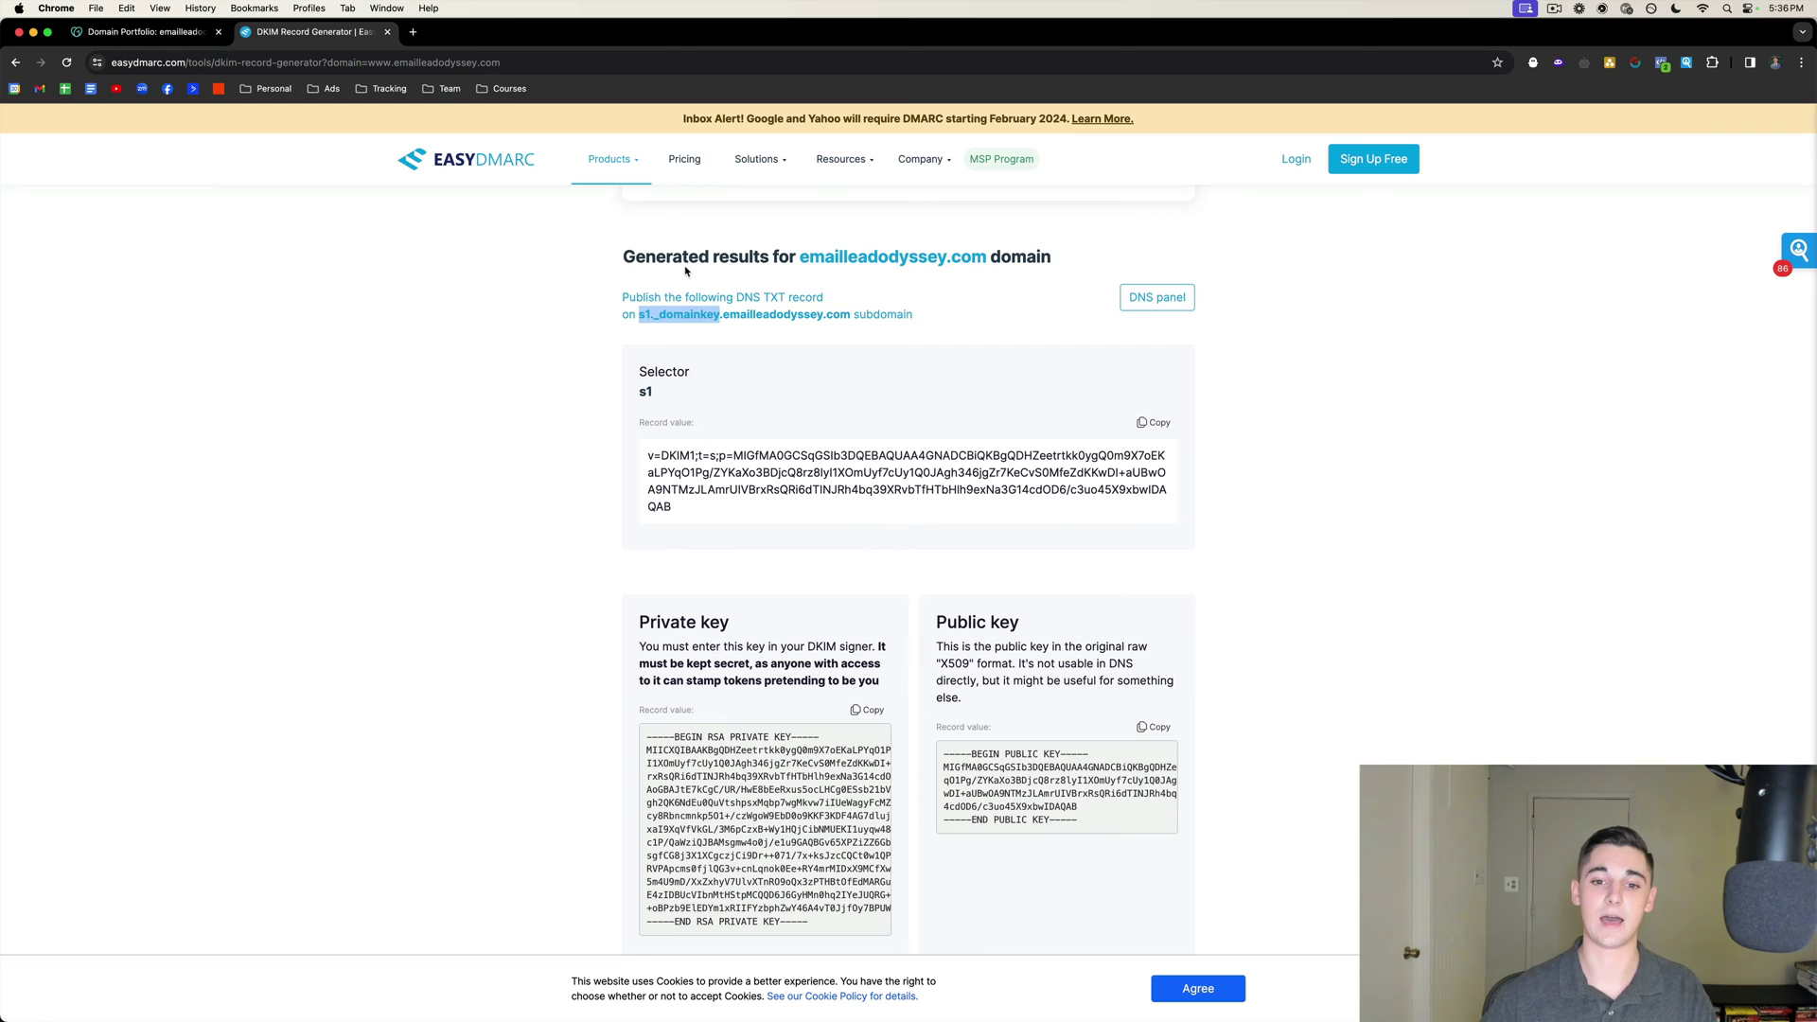
scroll(746, 384, "down", 1)
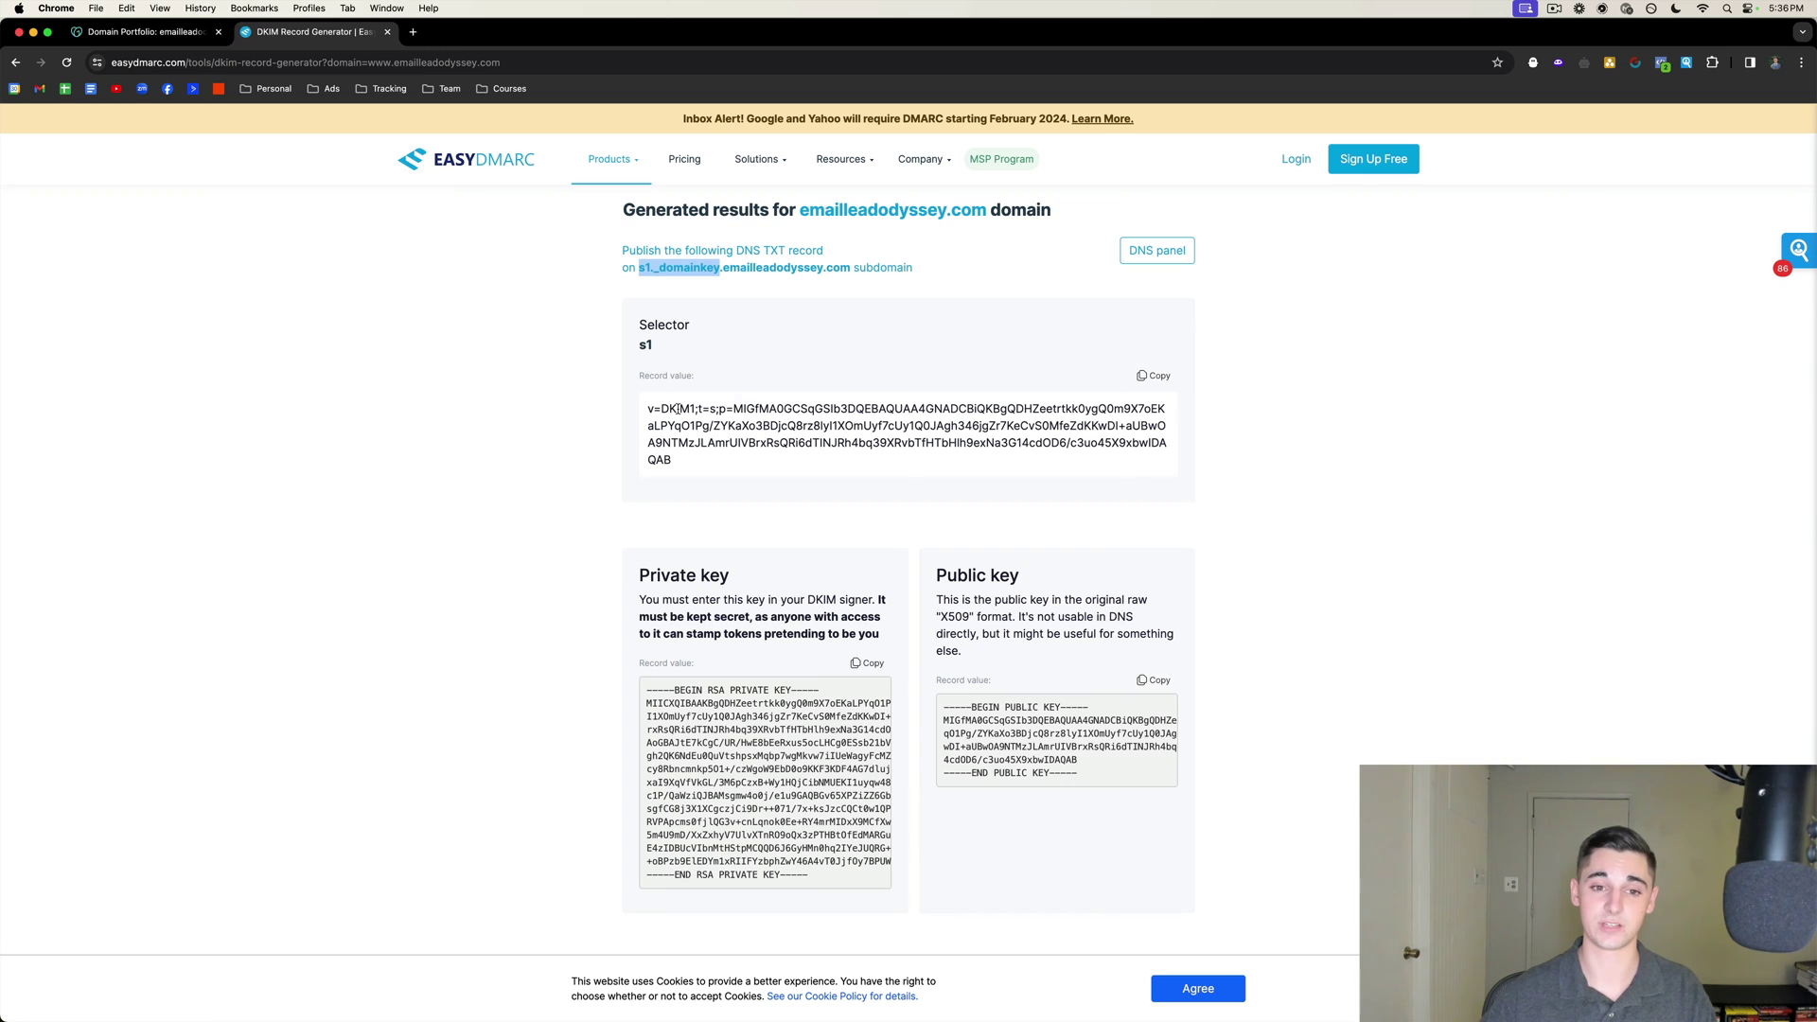
left_click(1153, 377)
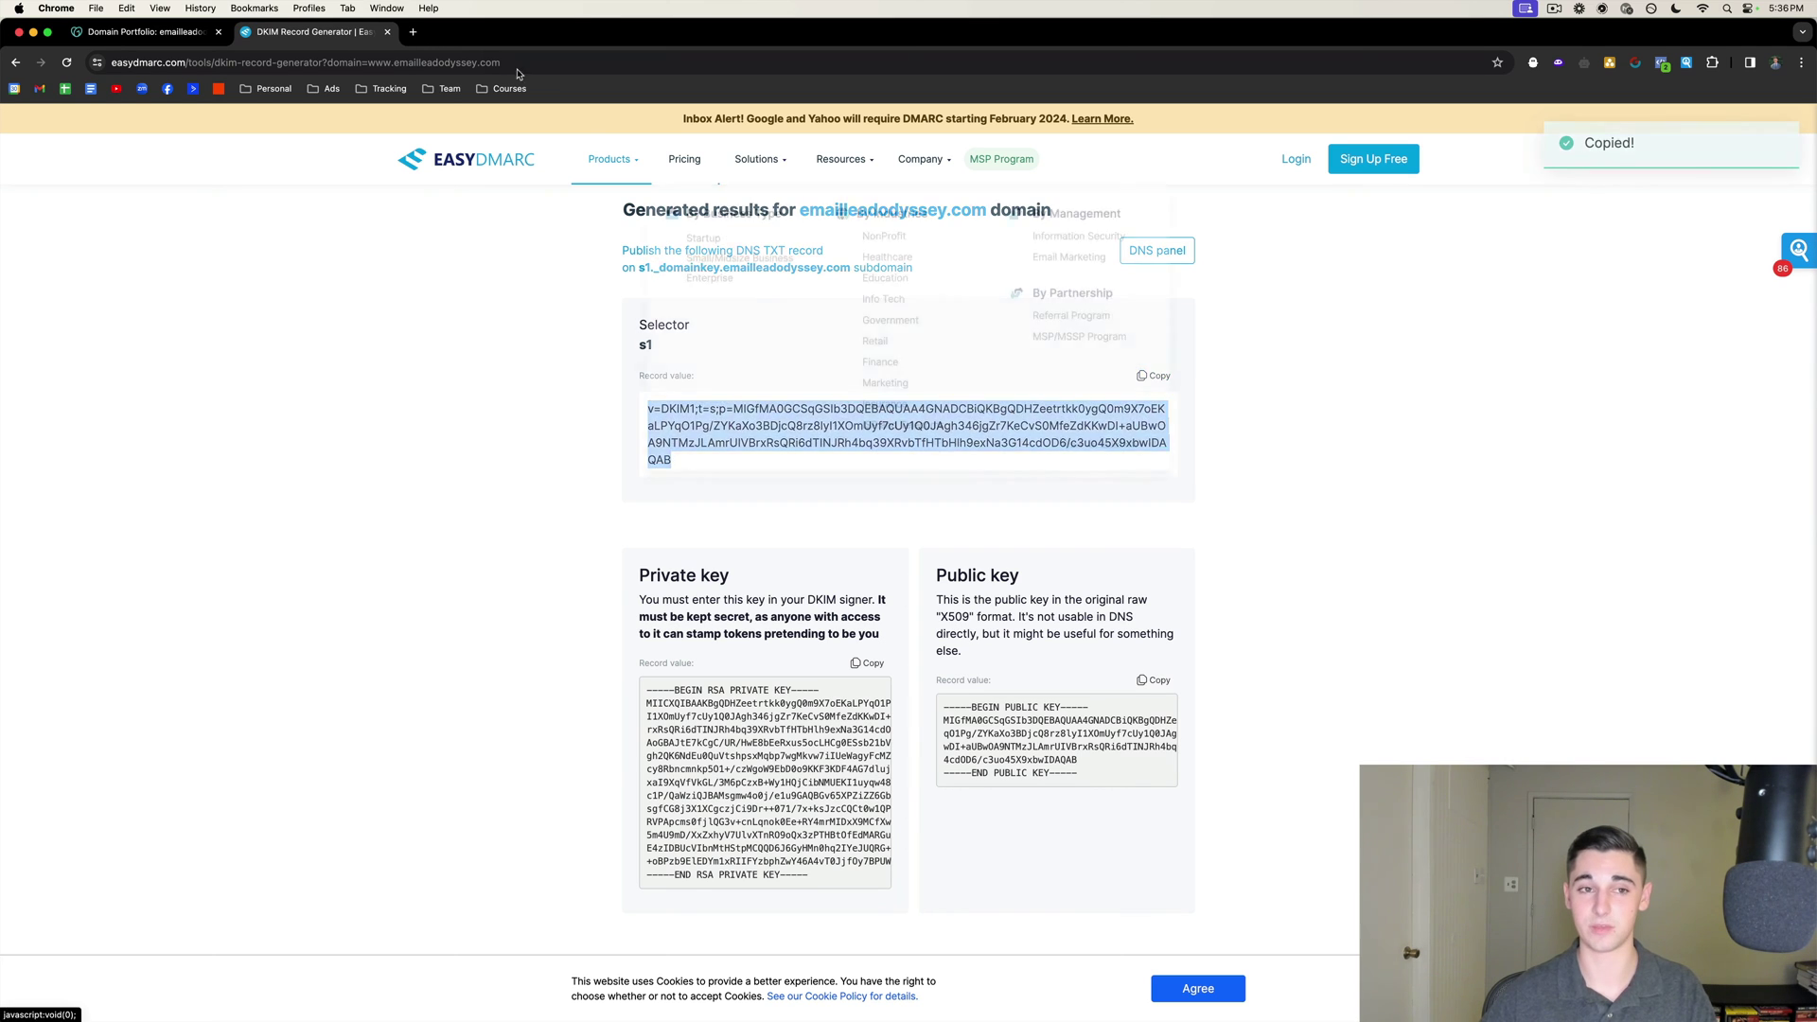
key("ctrl+shift+Tab")
left_click(1060, 505)
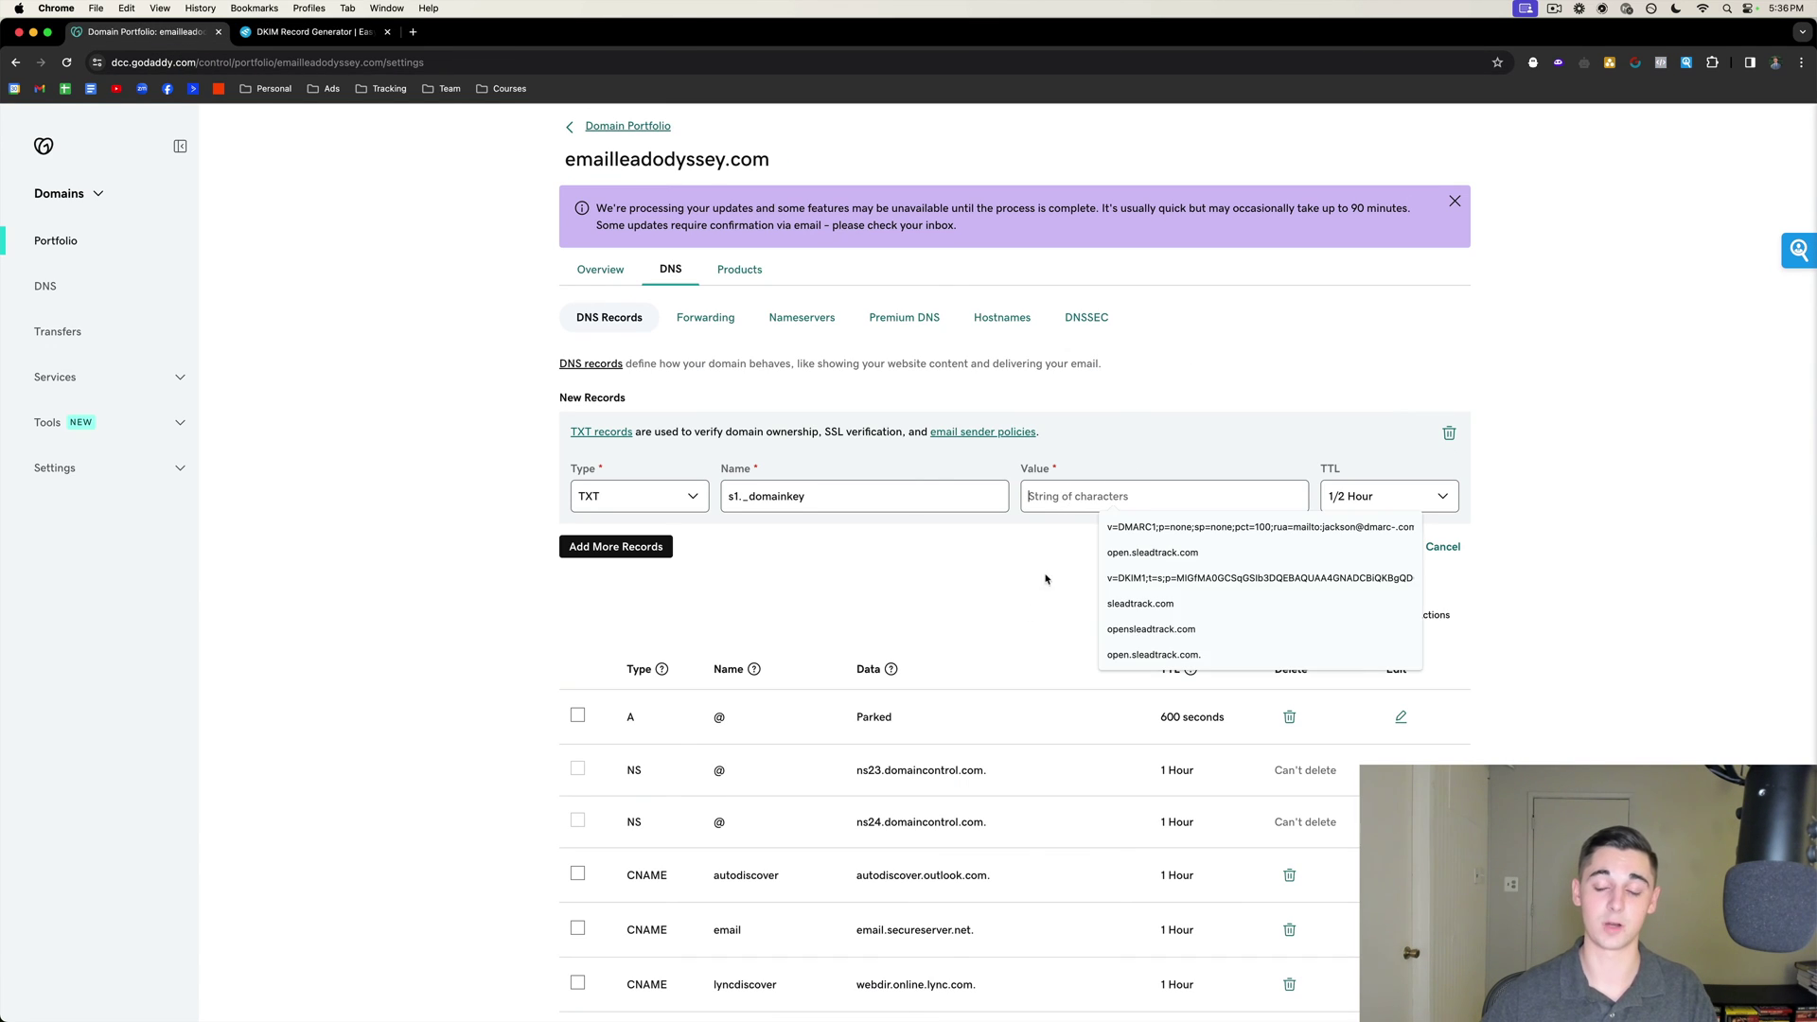
key("cmd+v")
left_click(1382, 500)
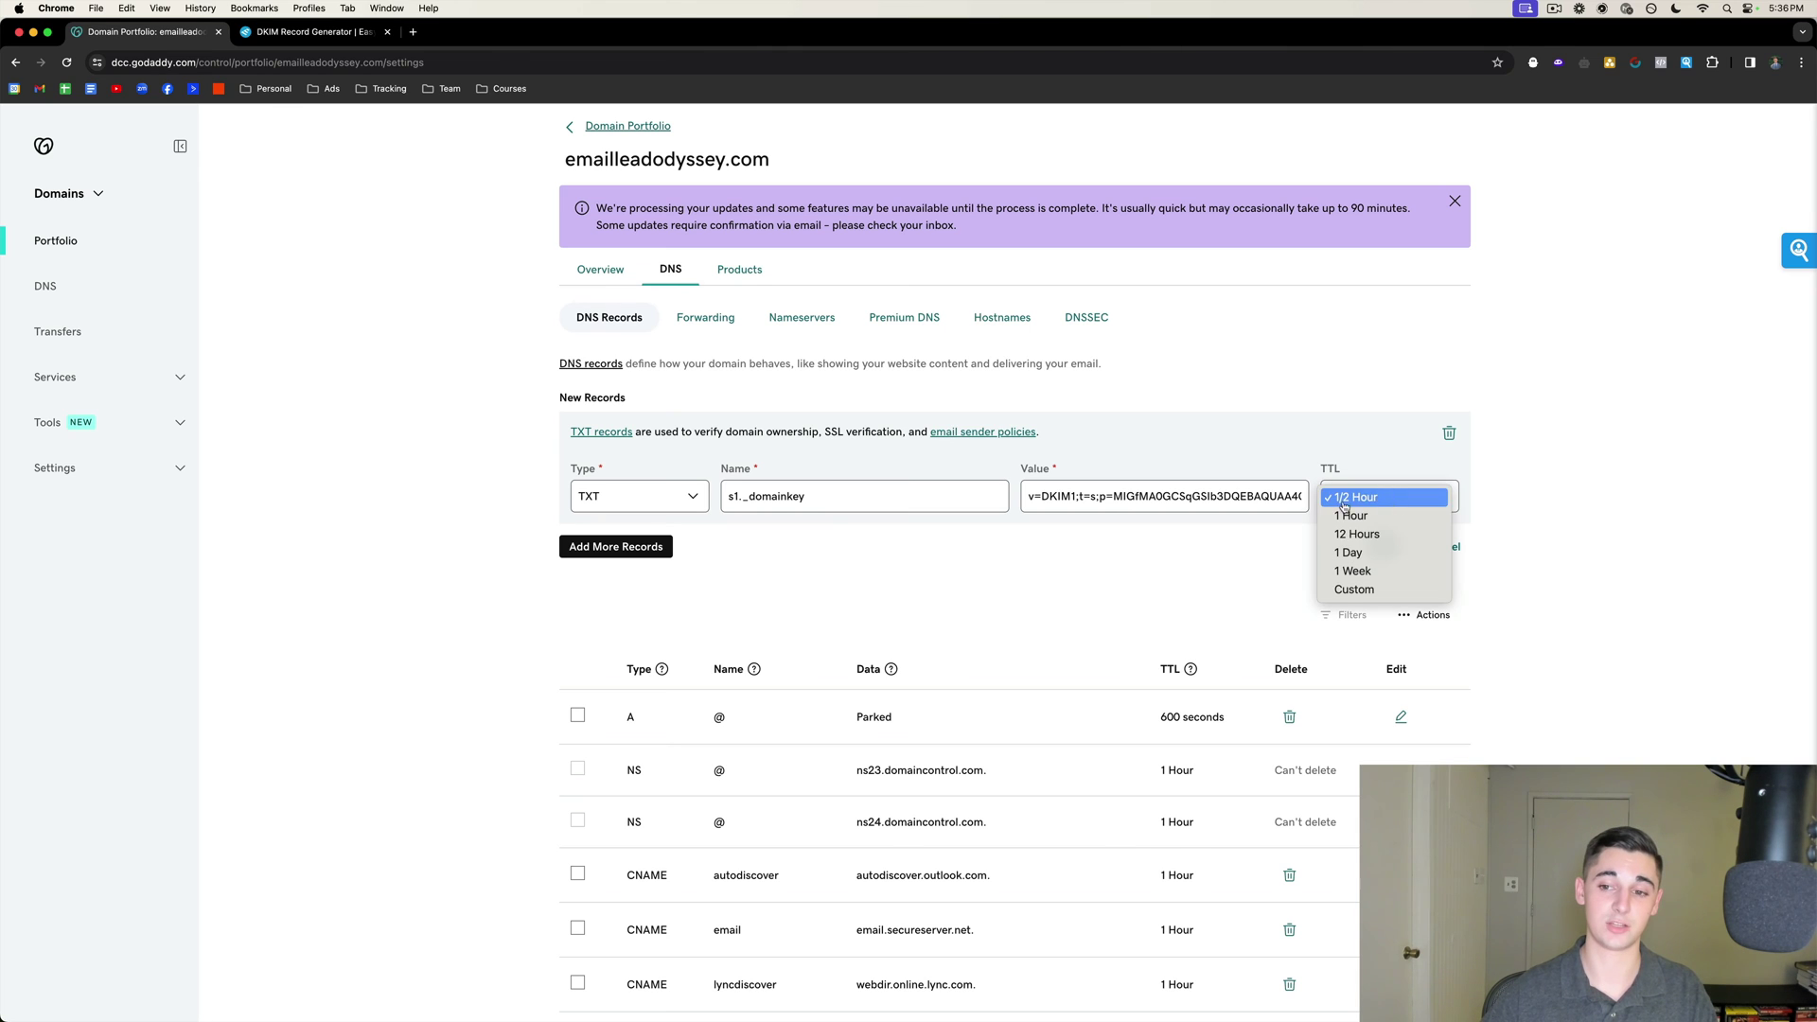
left_click(1390, 504)
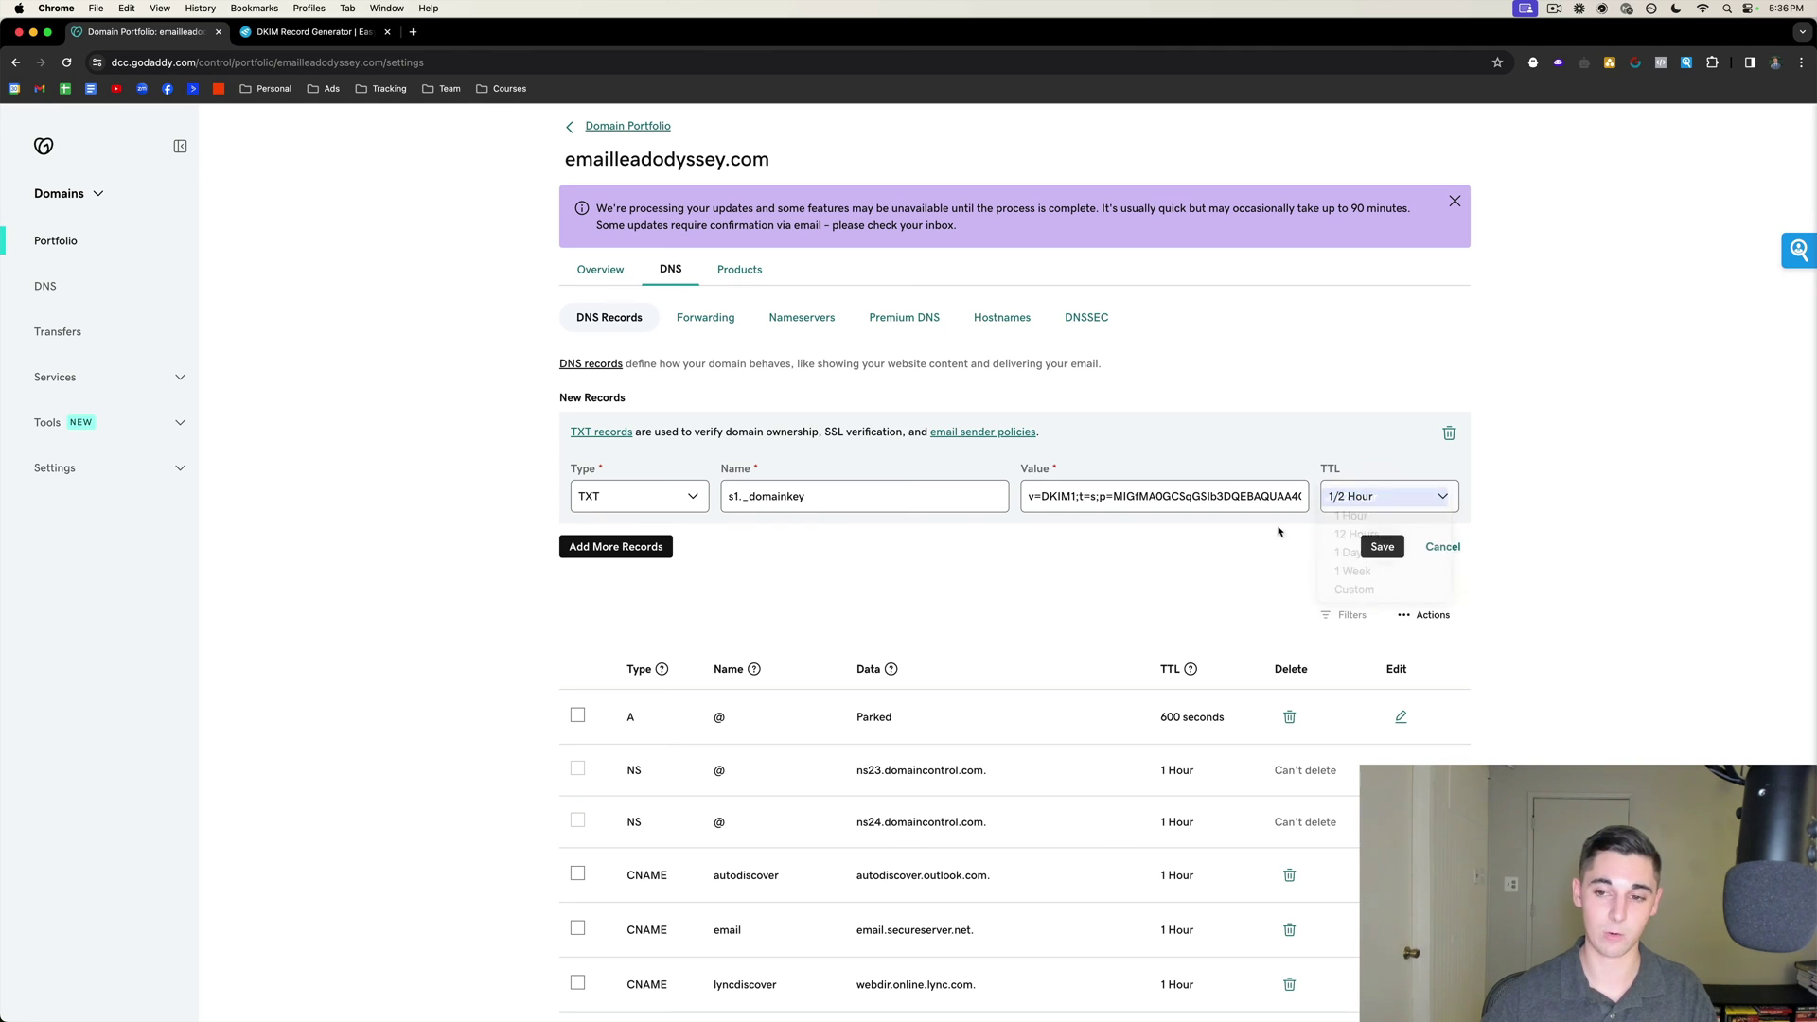
left_click(1374, 547)
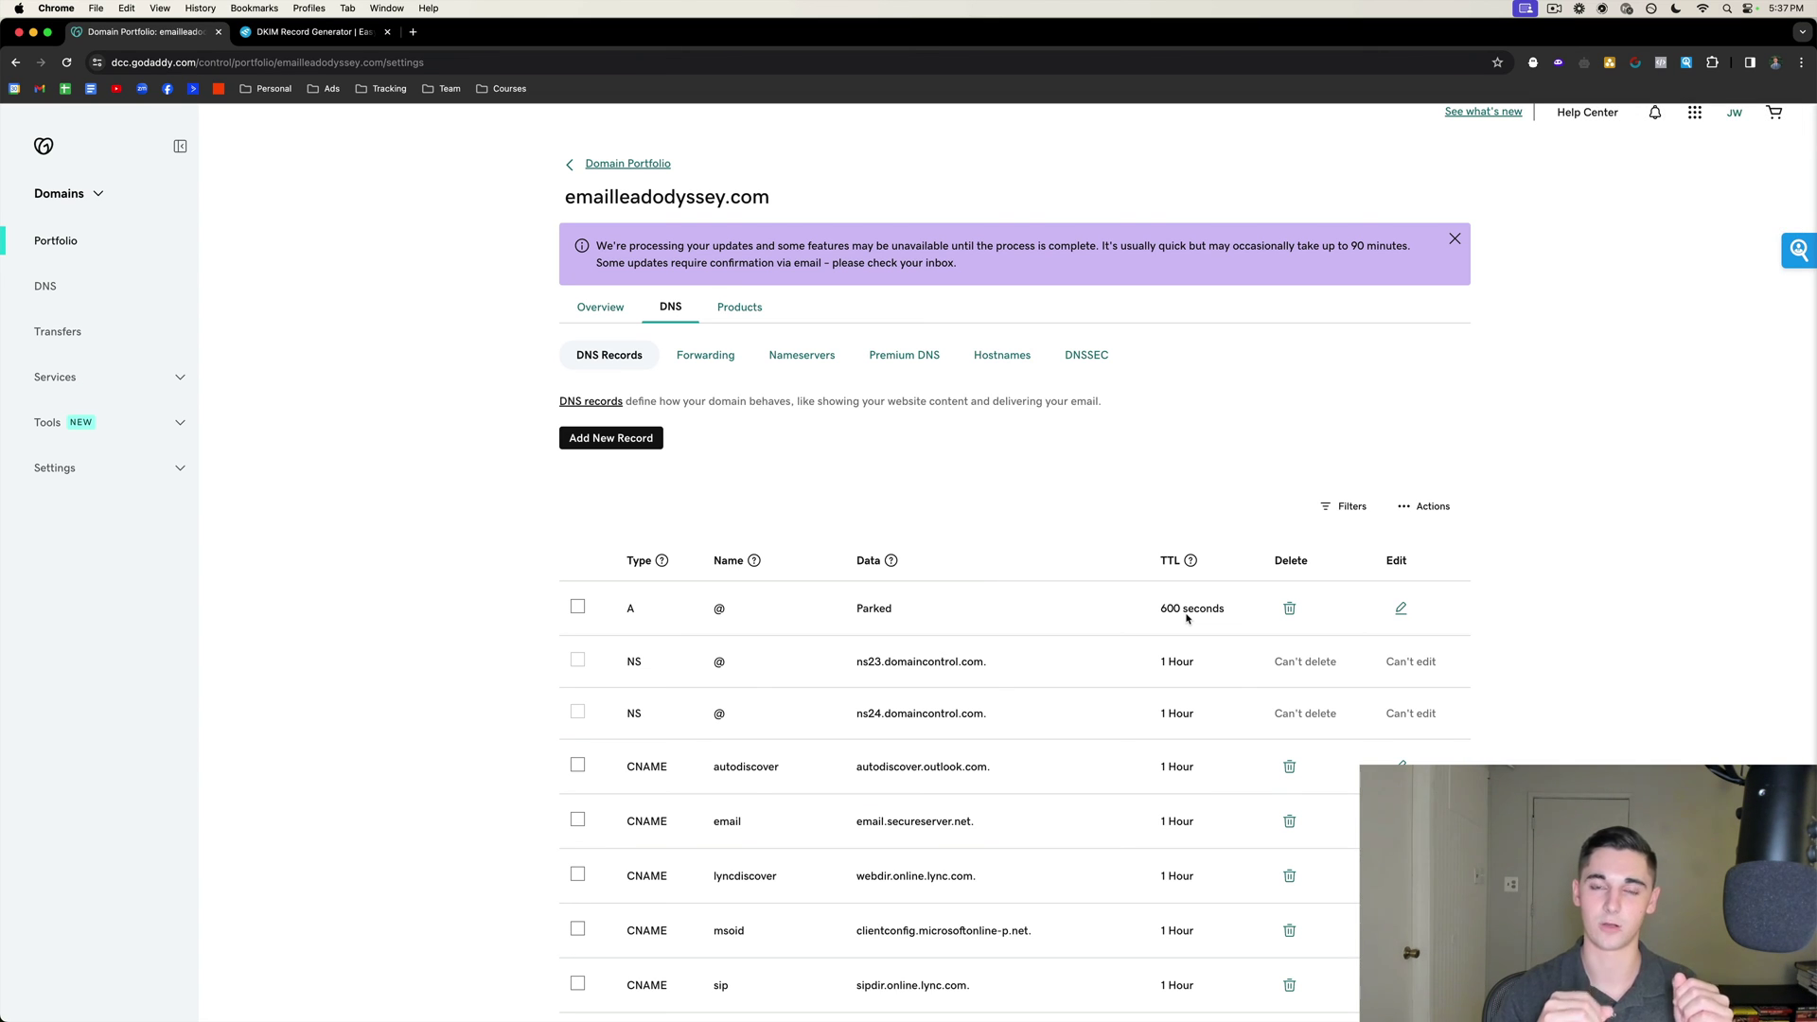
left_click(702, 358)
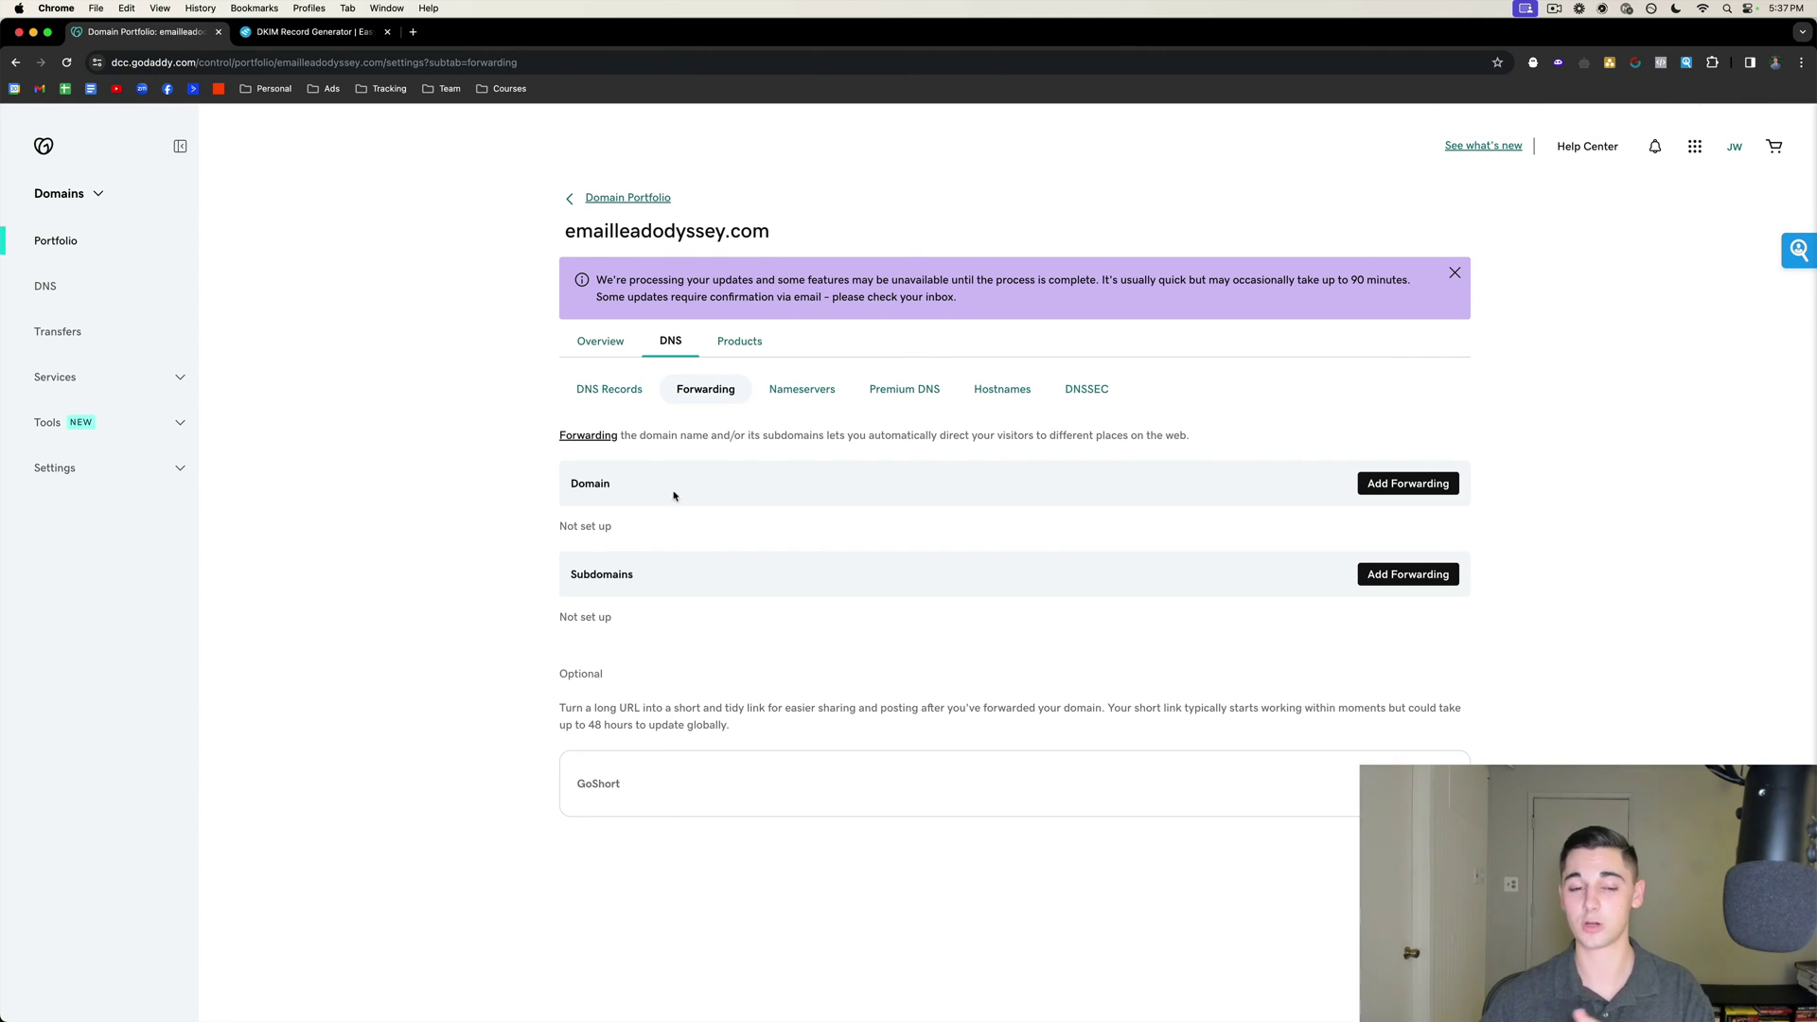
left_click(1388, 487)
left_click(810, 465)
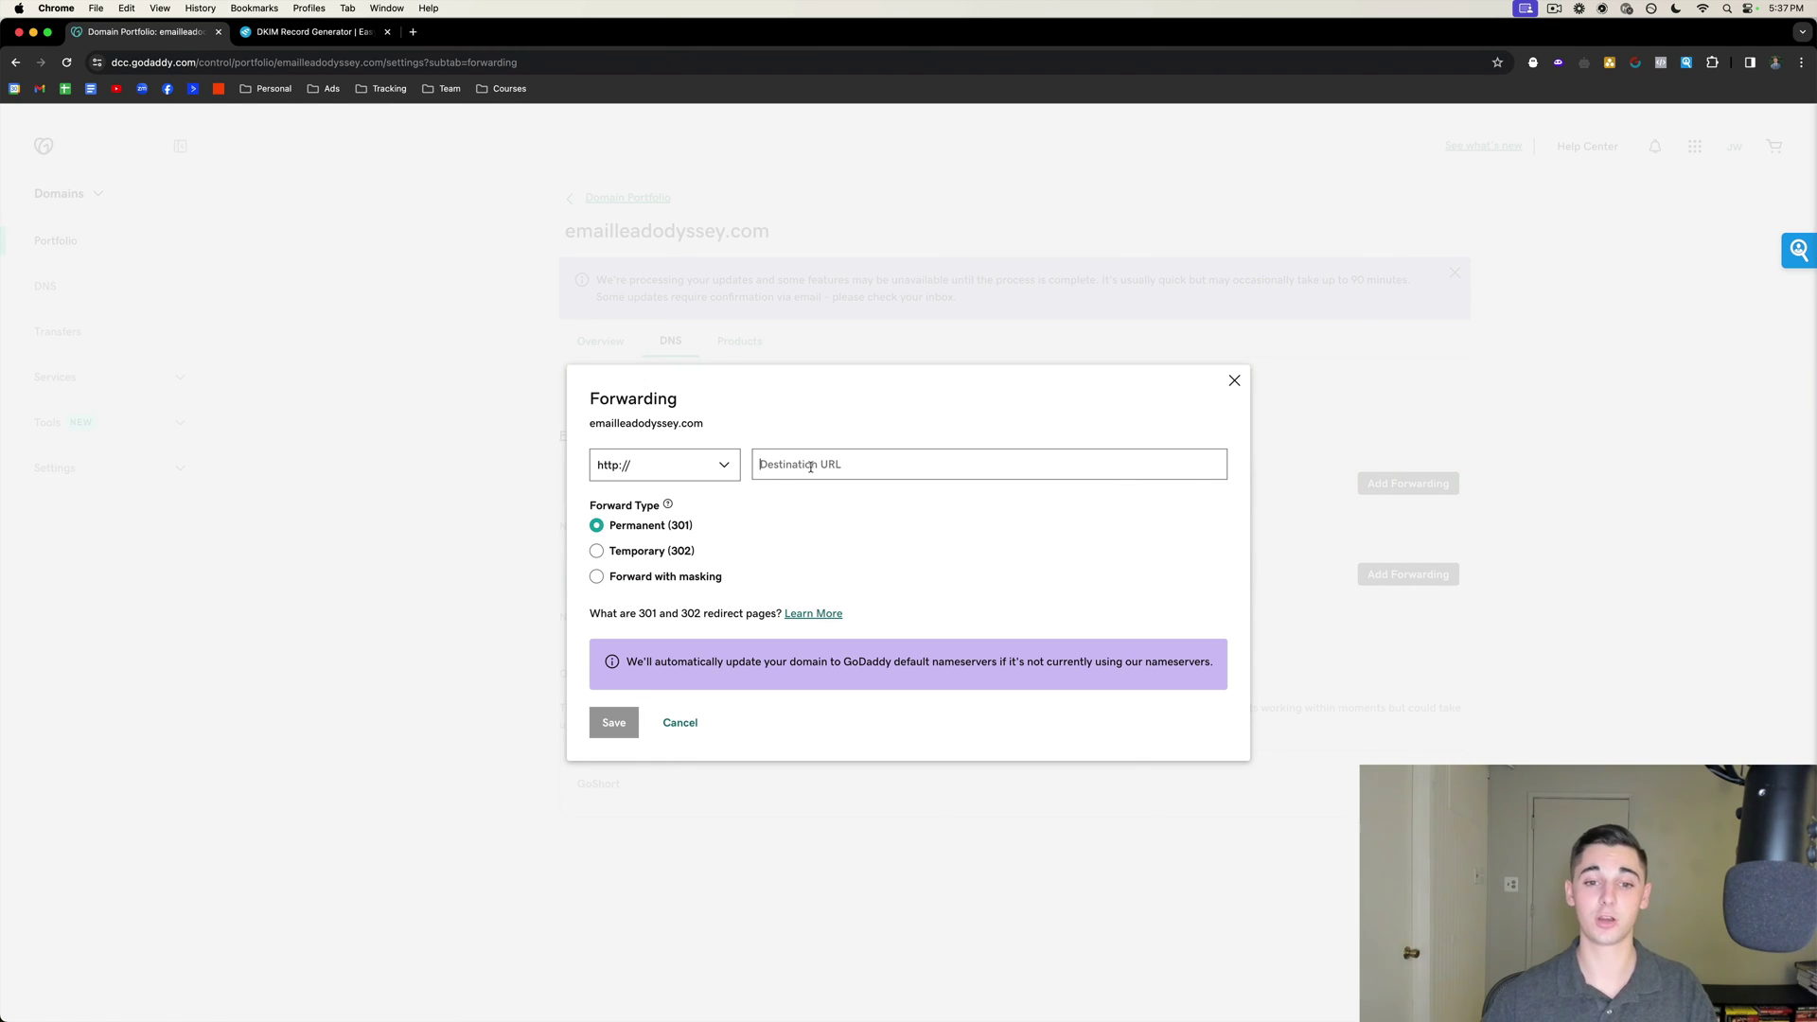
type("www.le")
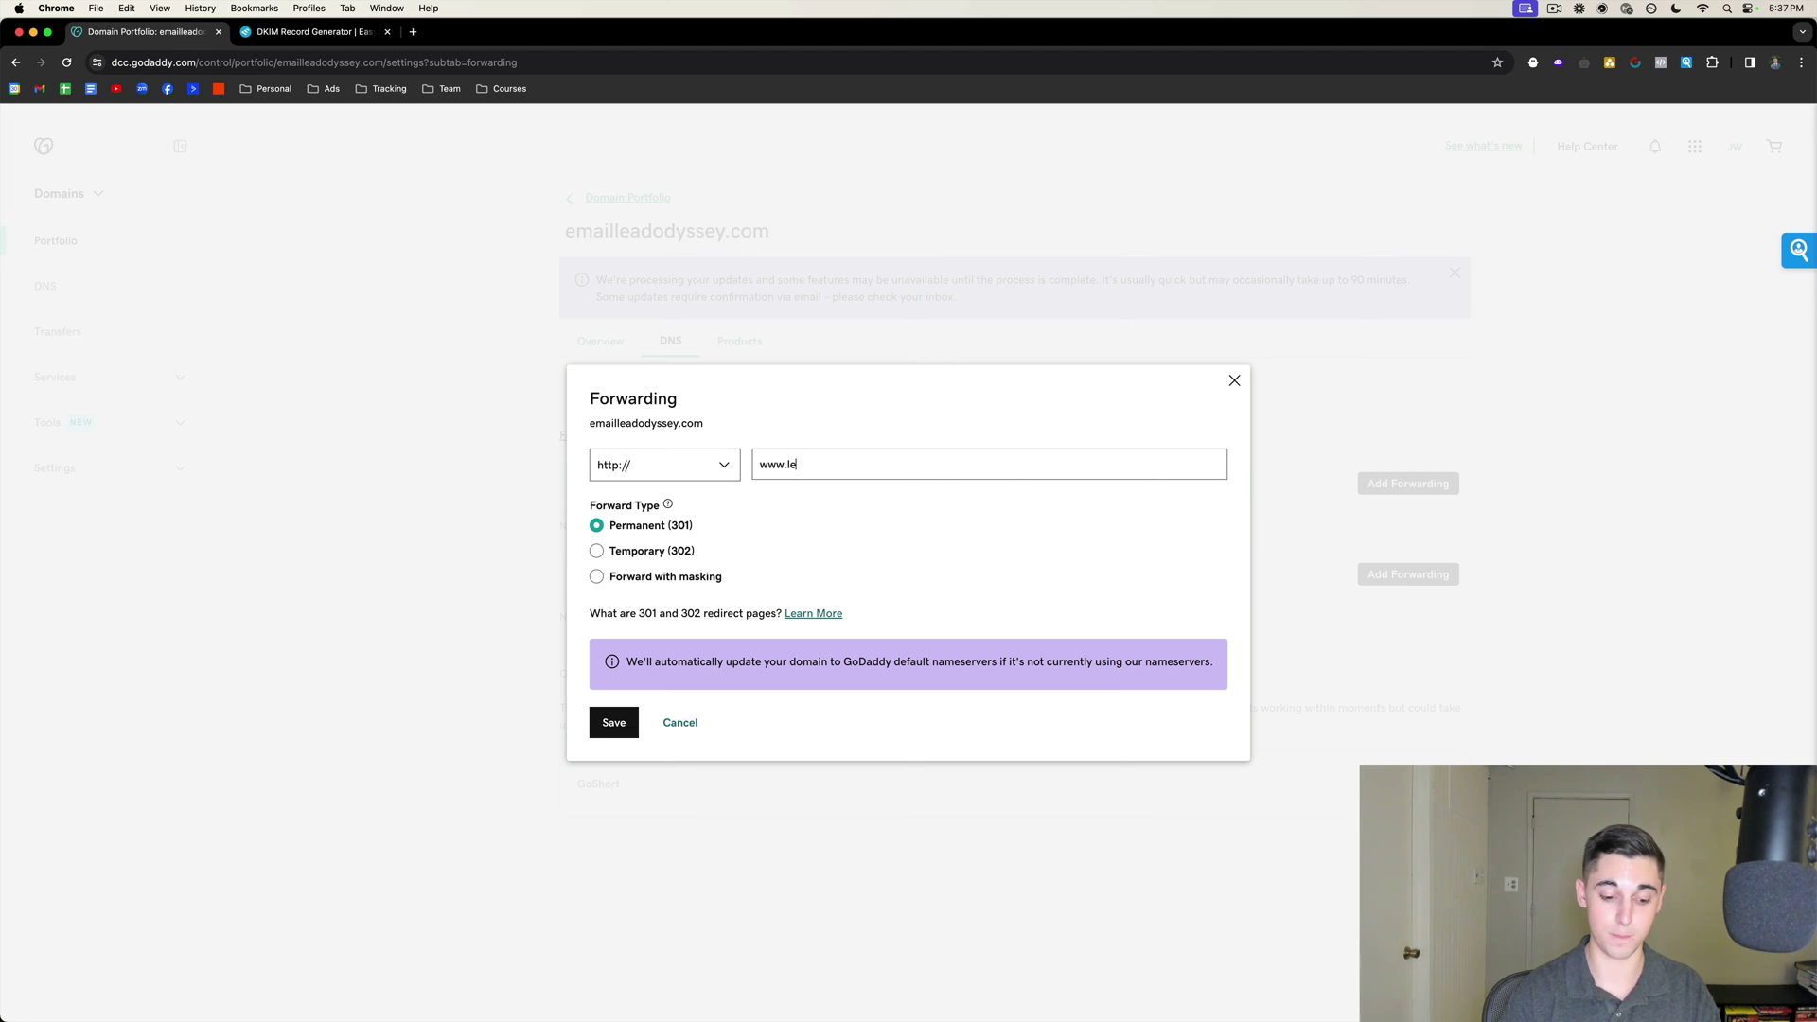
type("adodyssey.io")
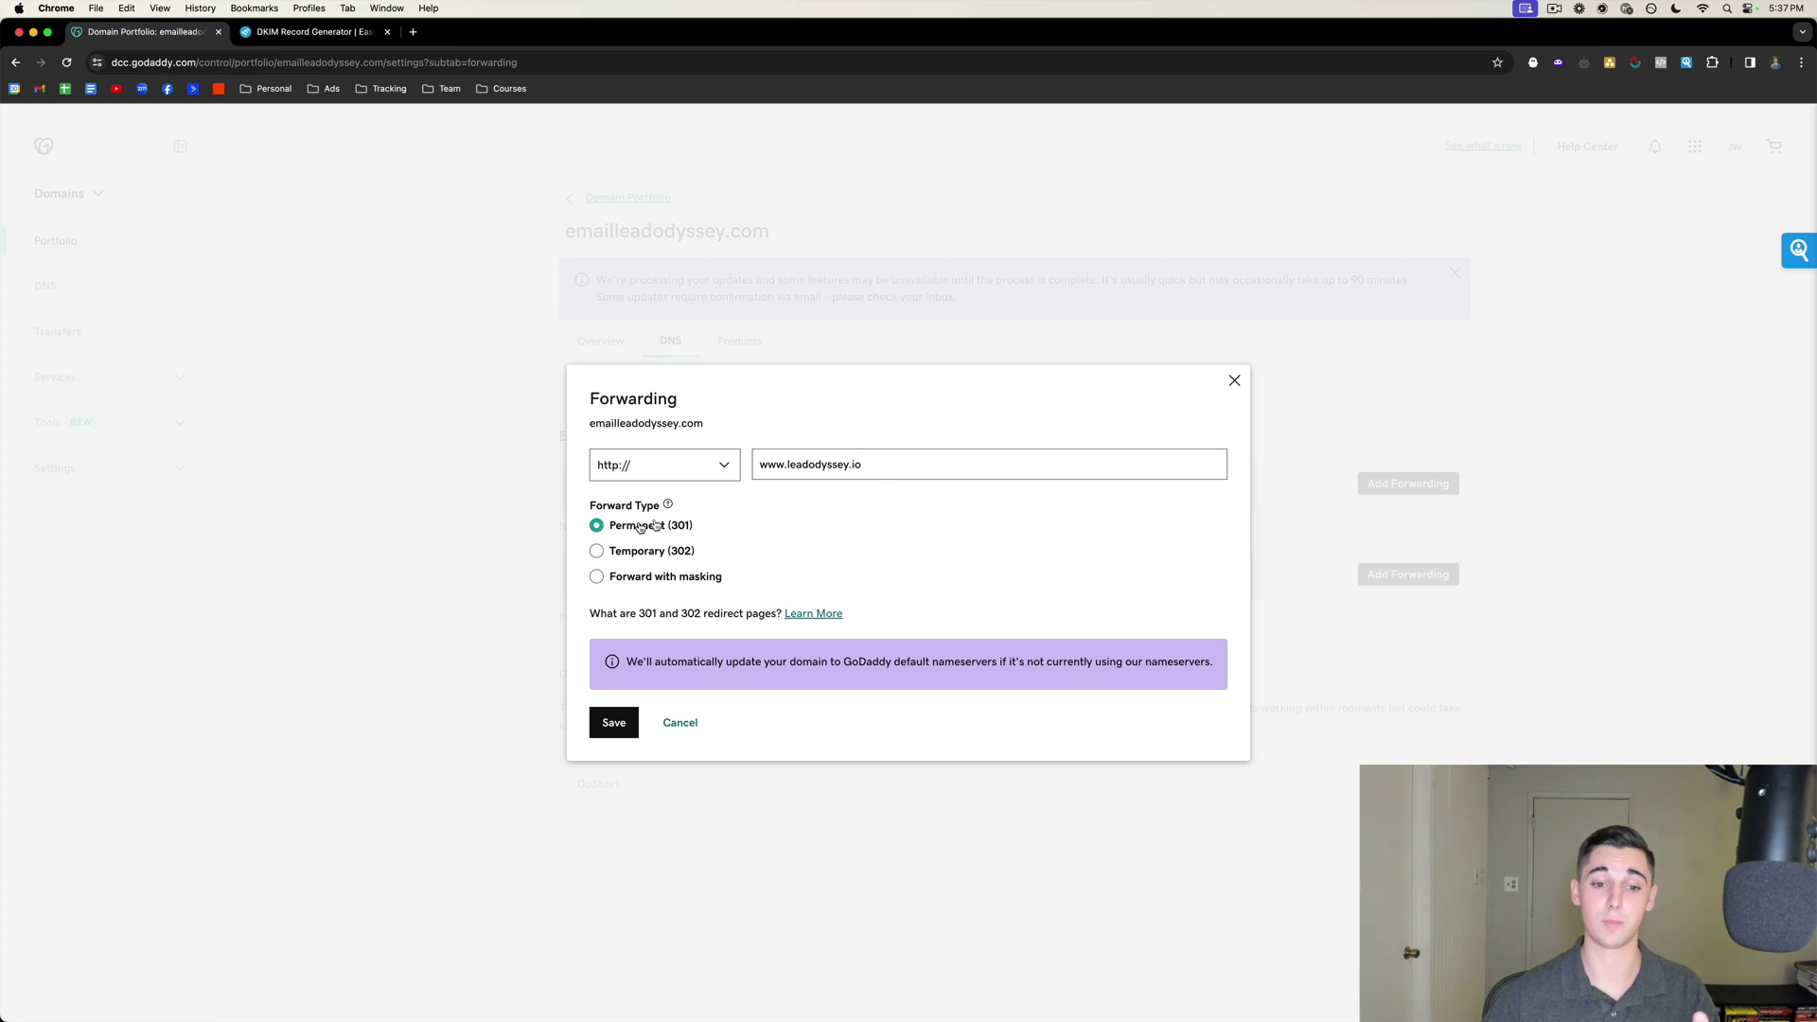
left_click(625, 727)
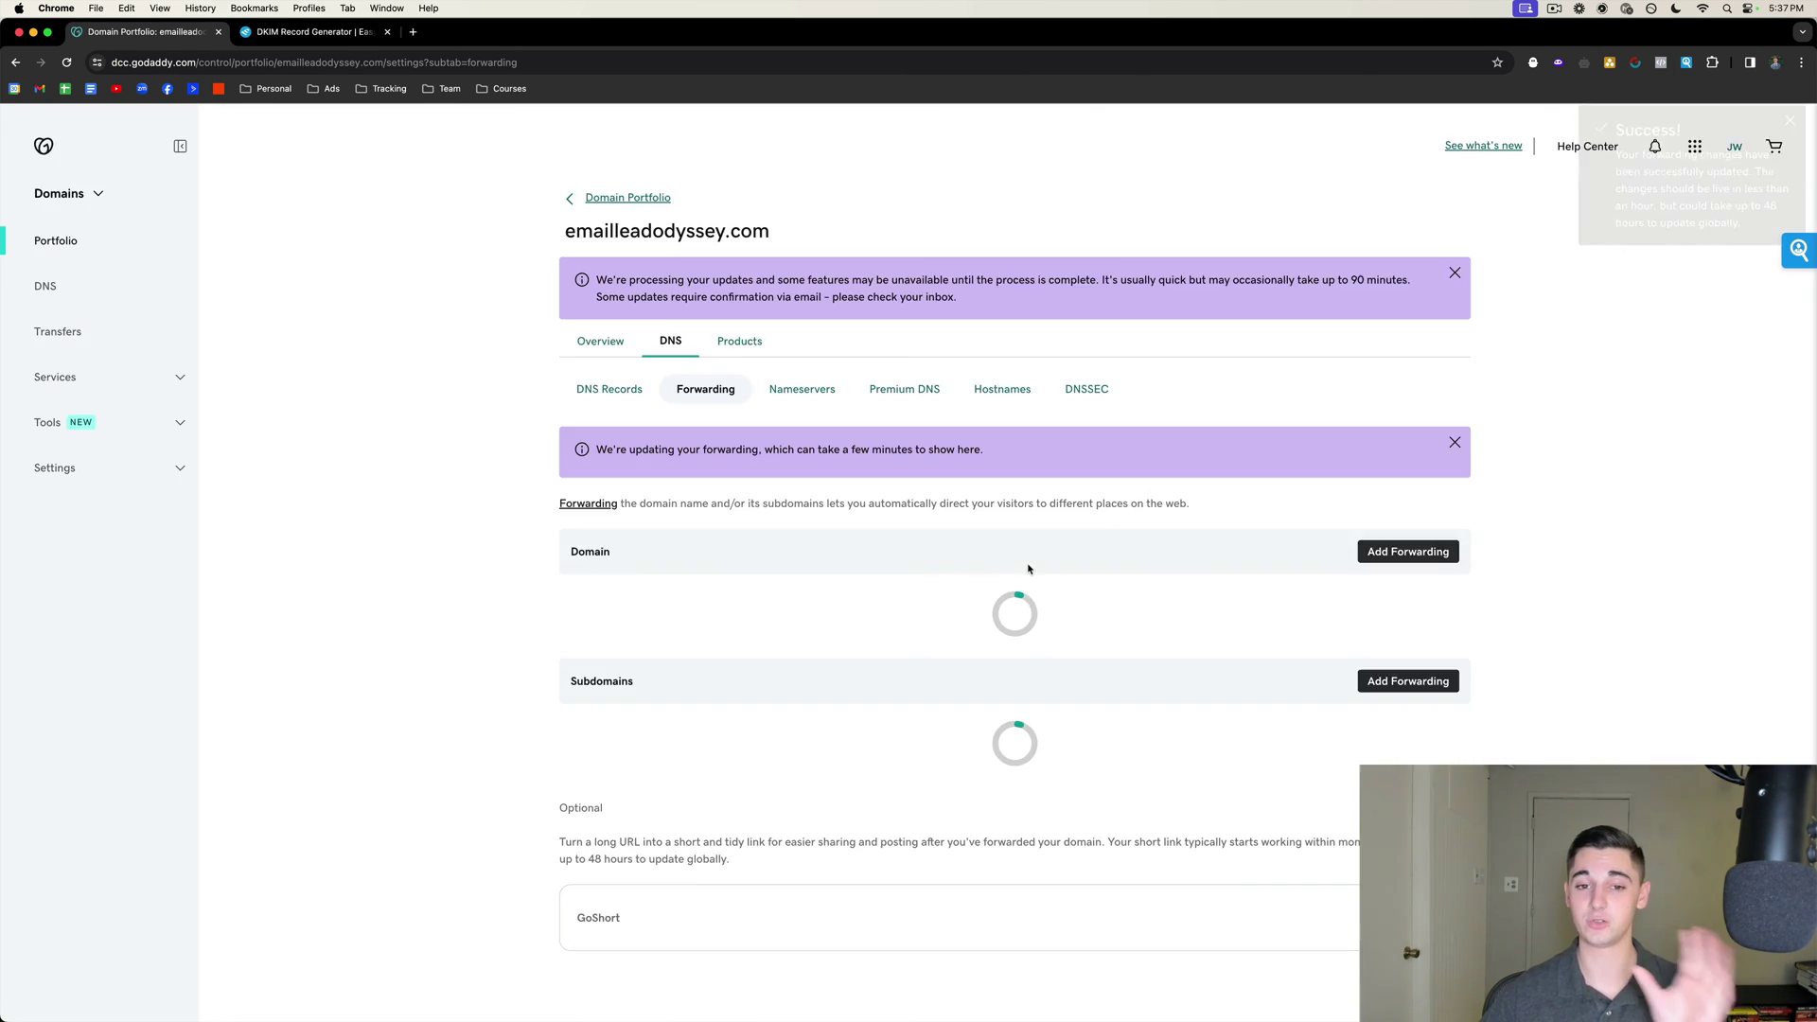
left_click(588, 350)
left_click_drag(564, 231, 778, 238)
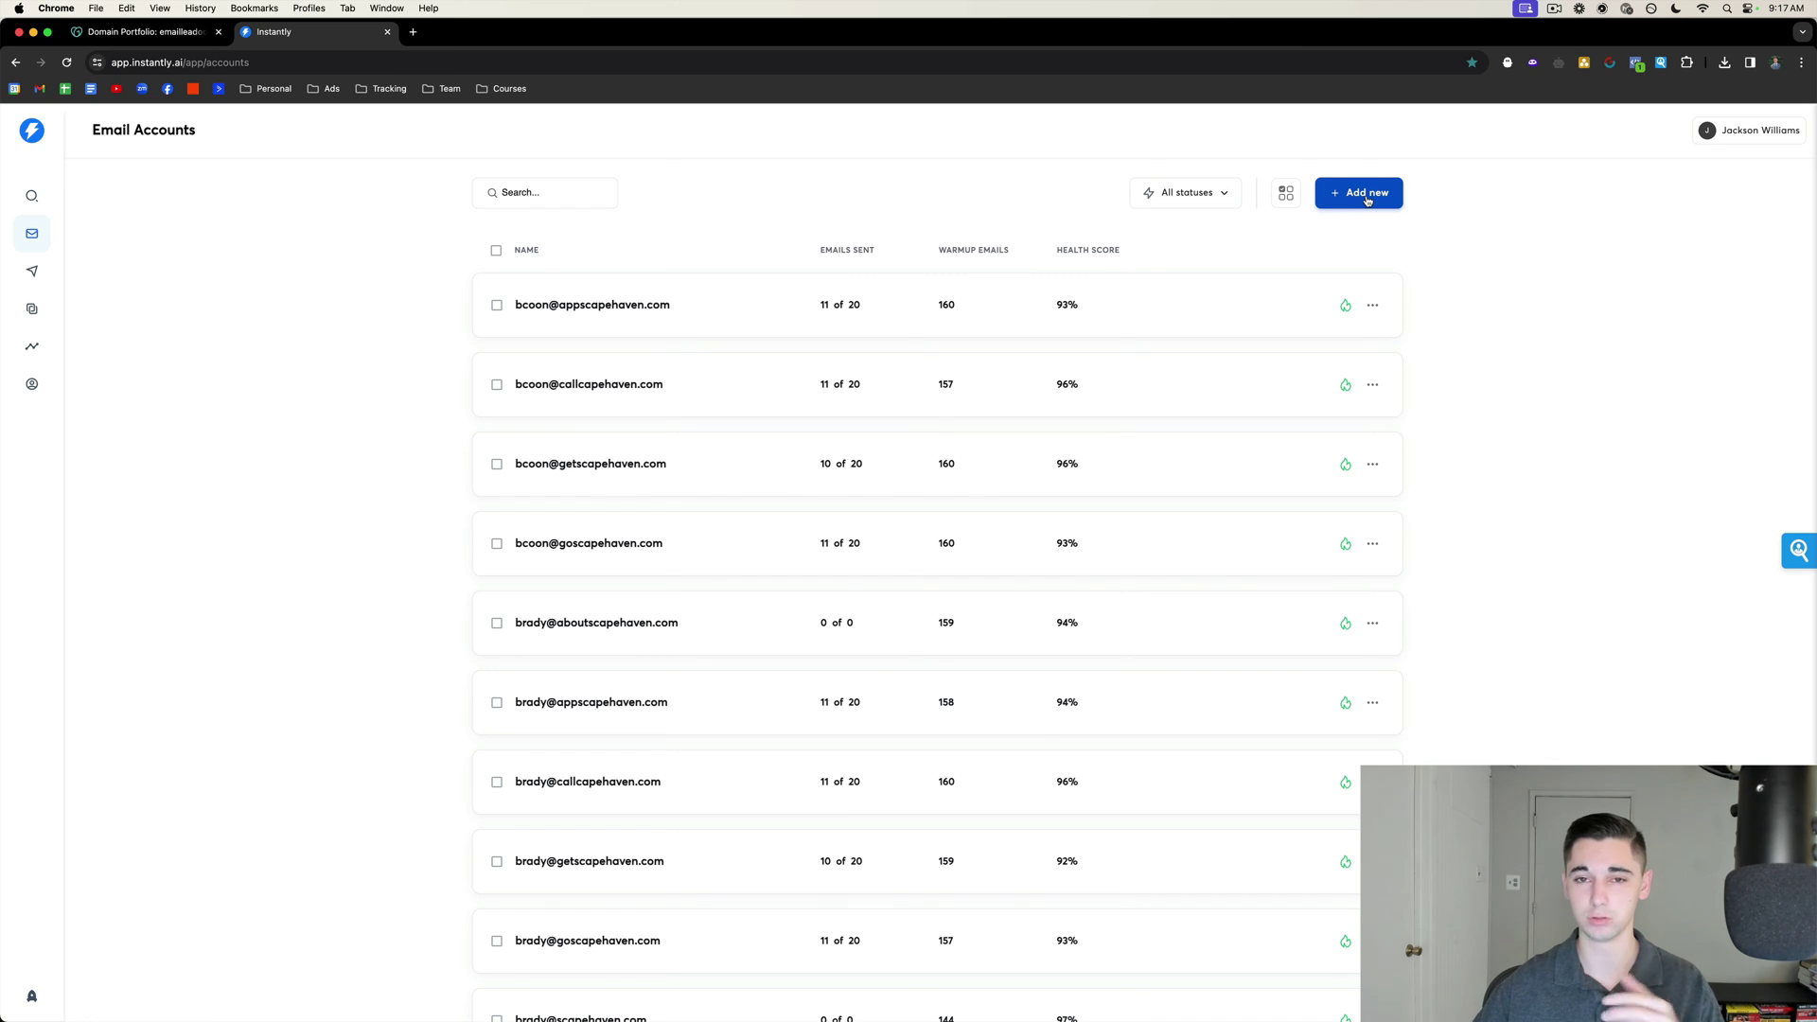
Add an Office 365 / Outlook account in Instantly and sign in with the new mailbox's address and password.
left_click(1367, 200)
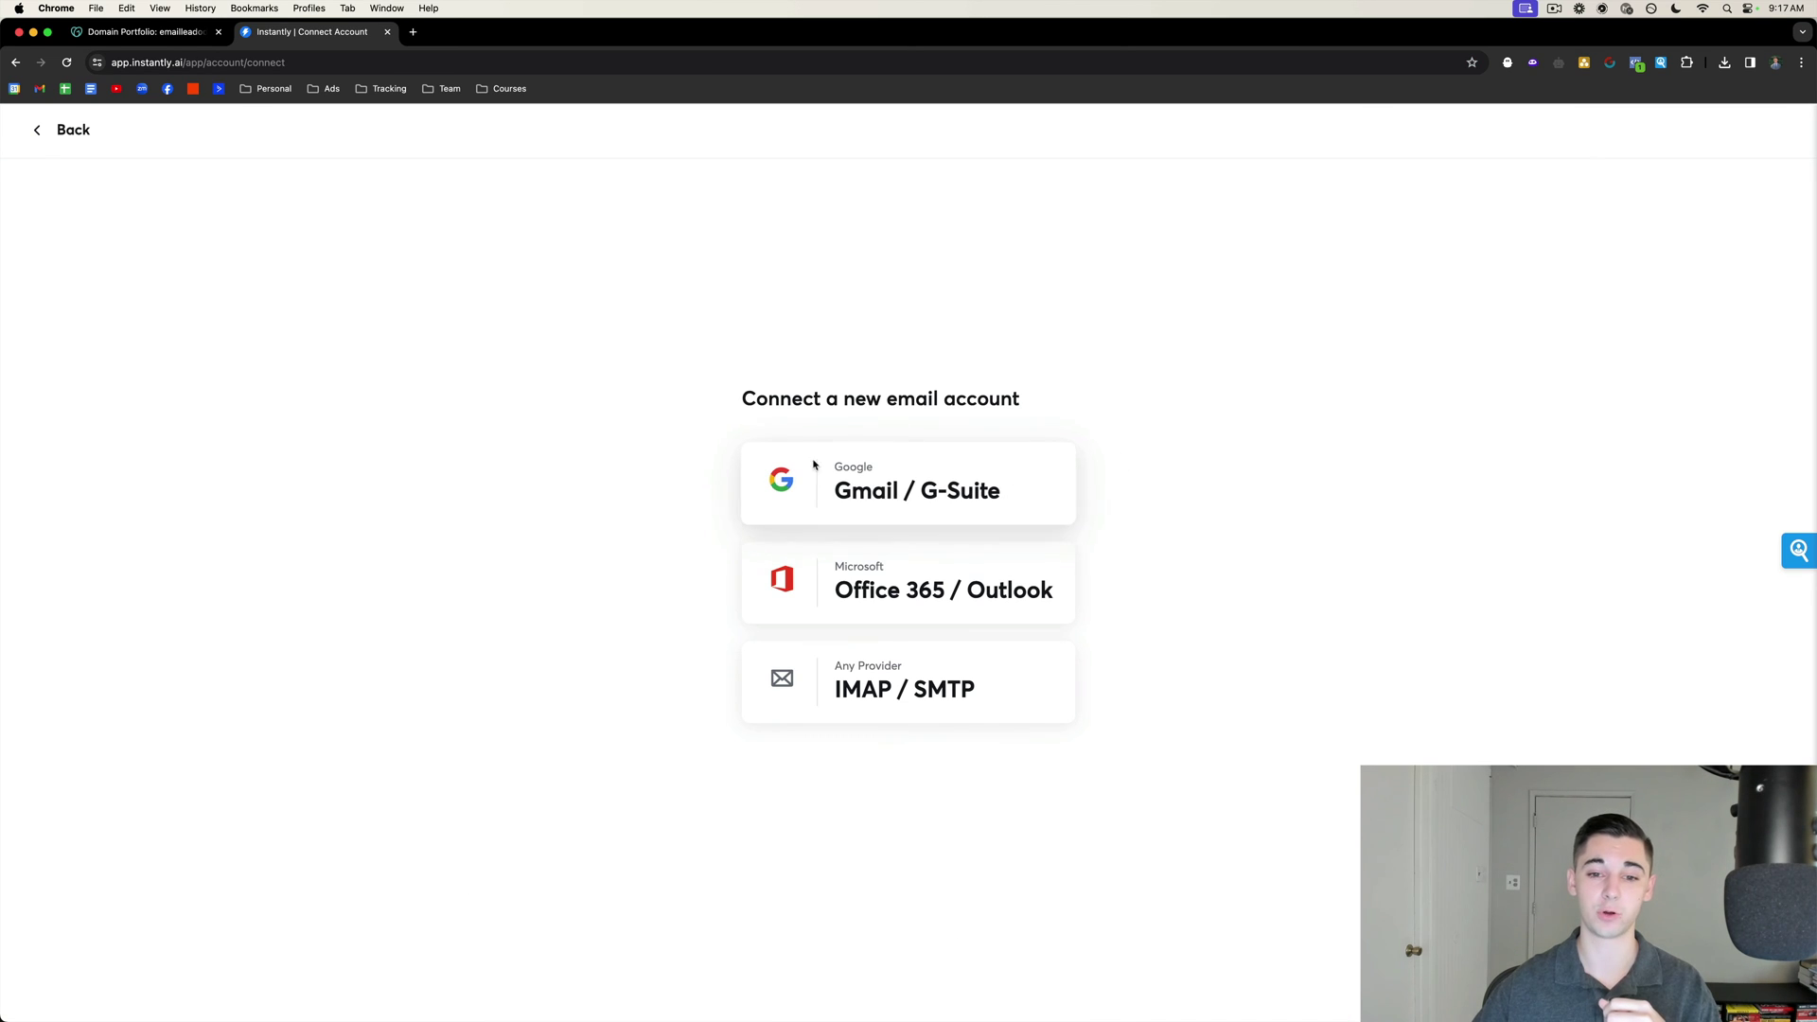
left_click(883, 592)
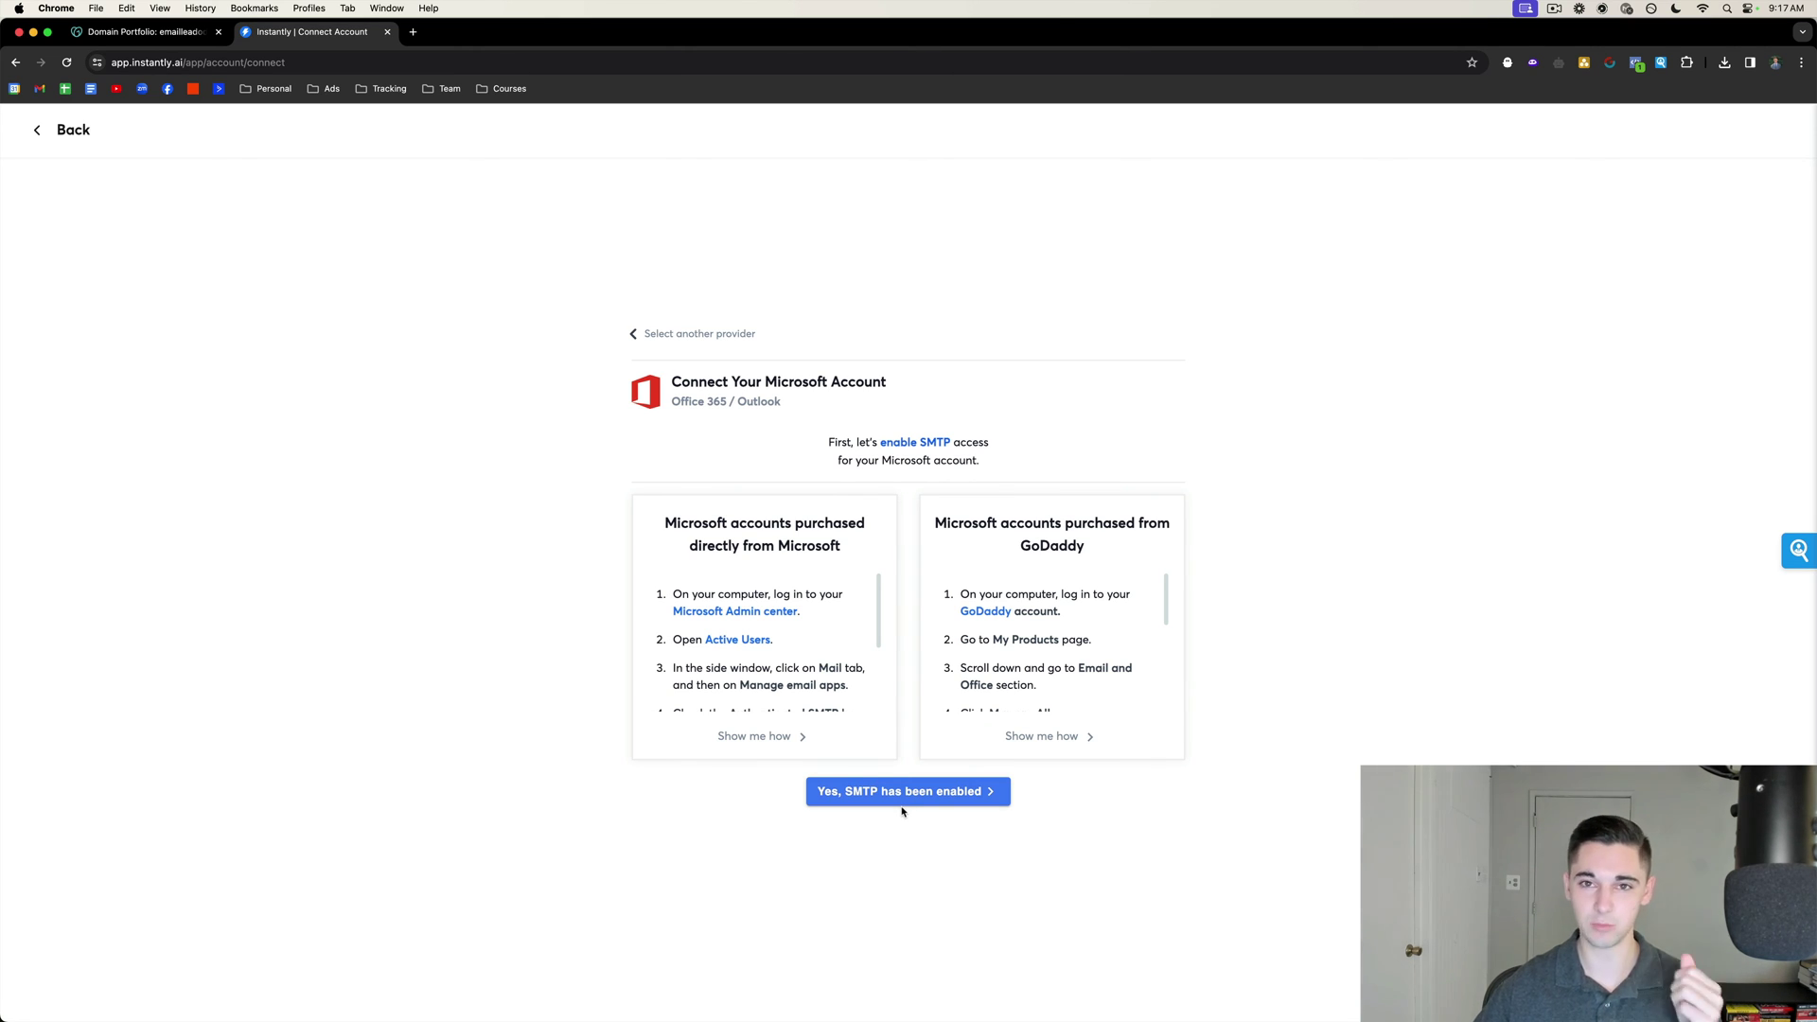
left_click(875, 793)
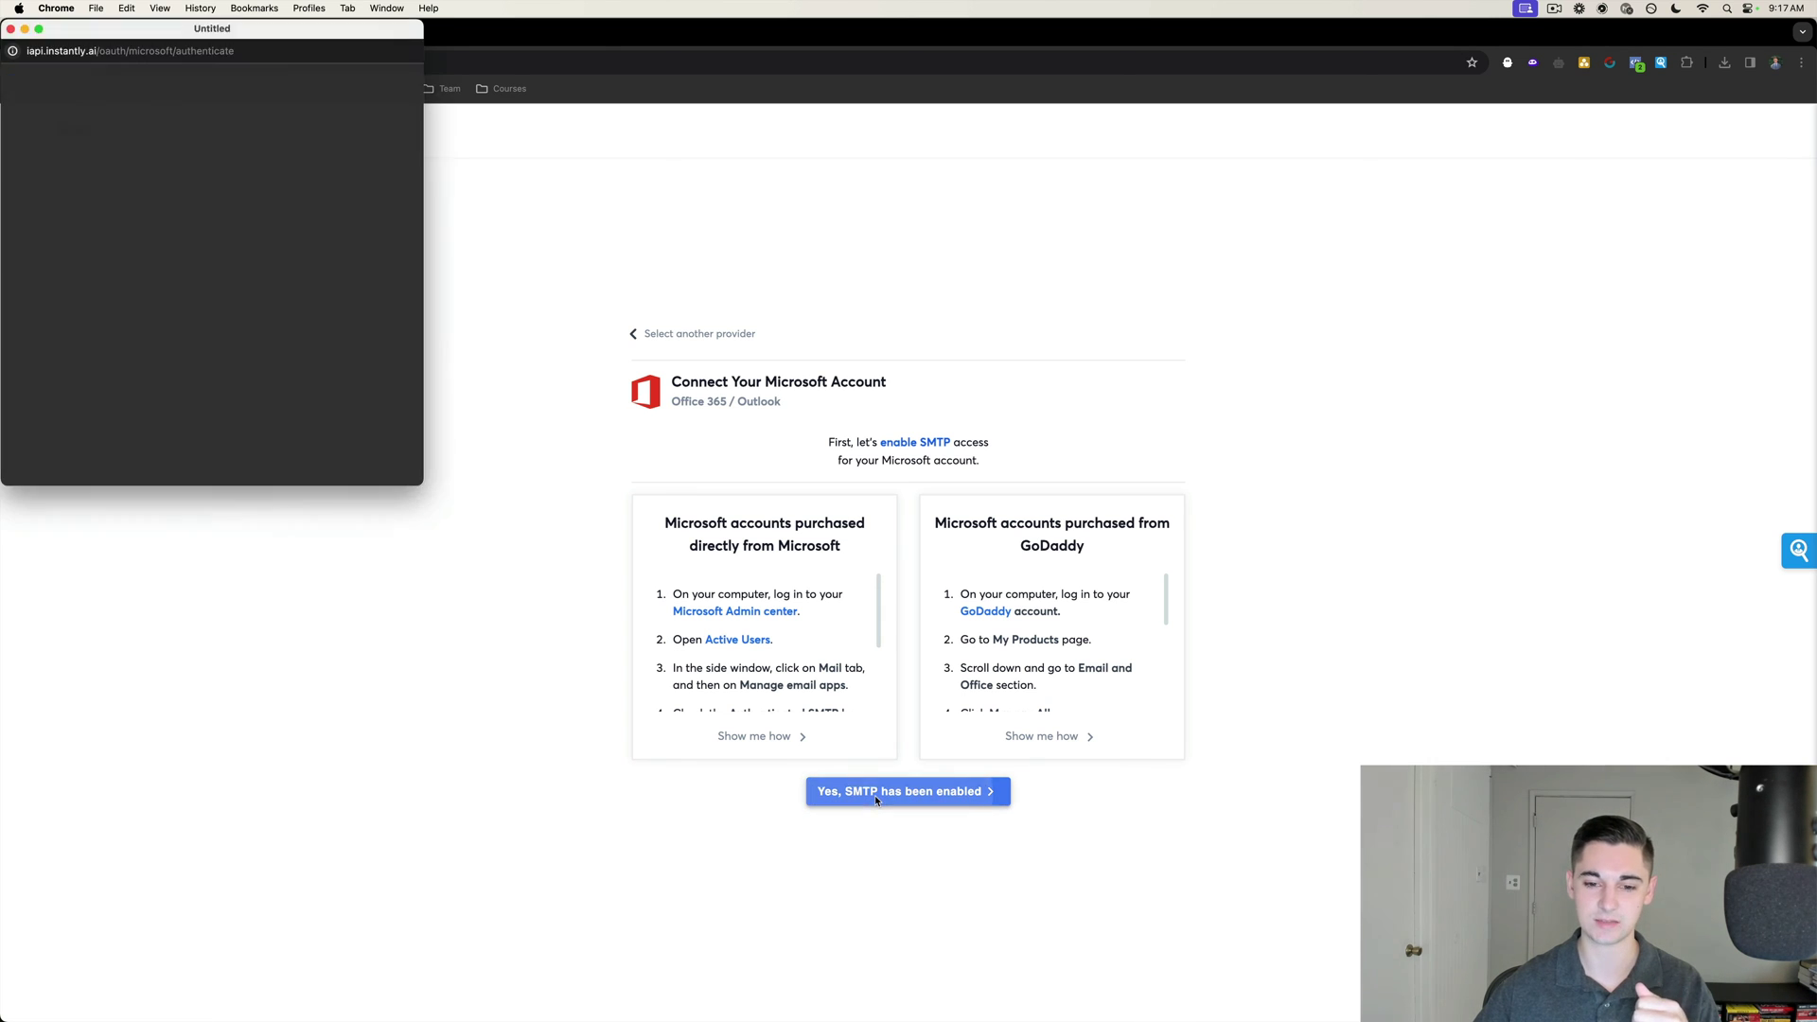
left_click_drag(314, 31, 940, 216)
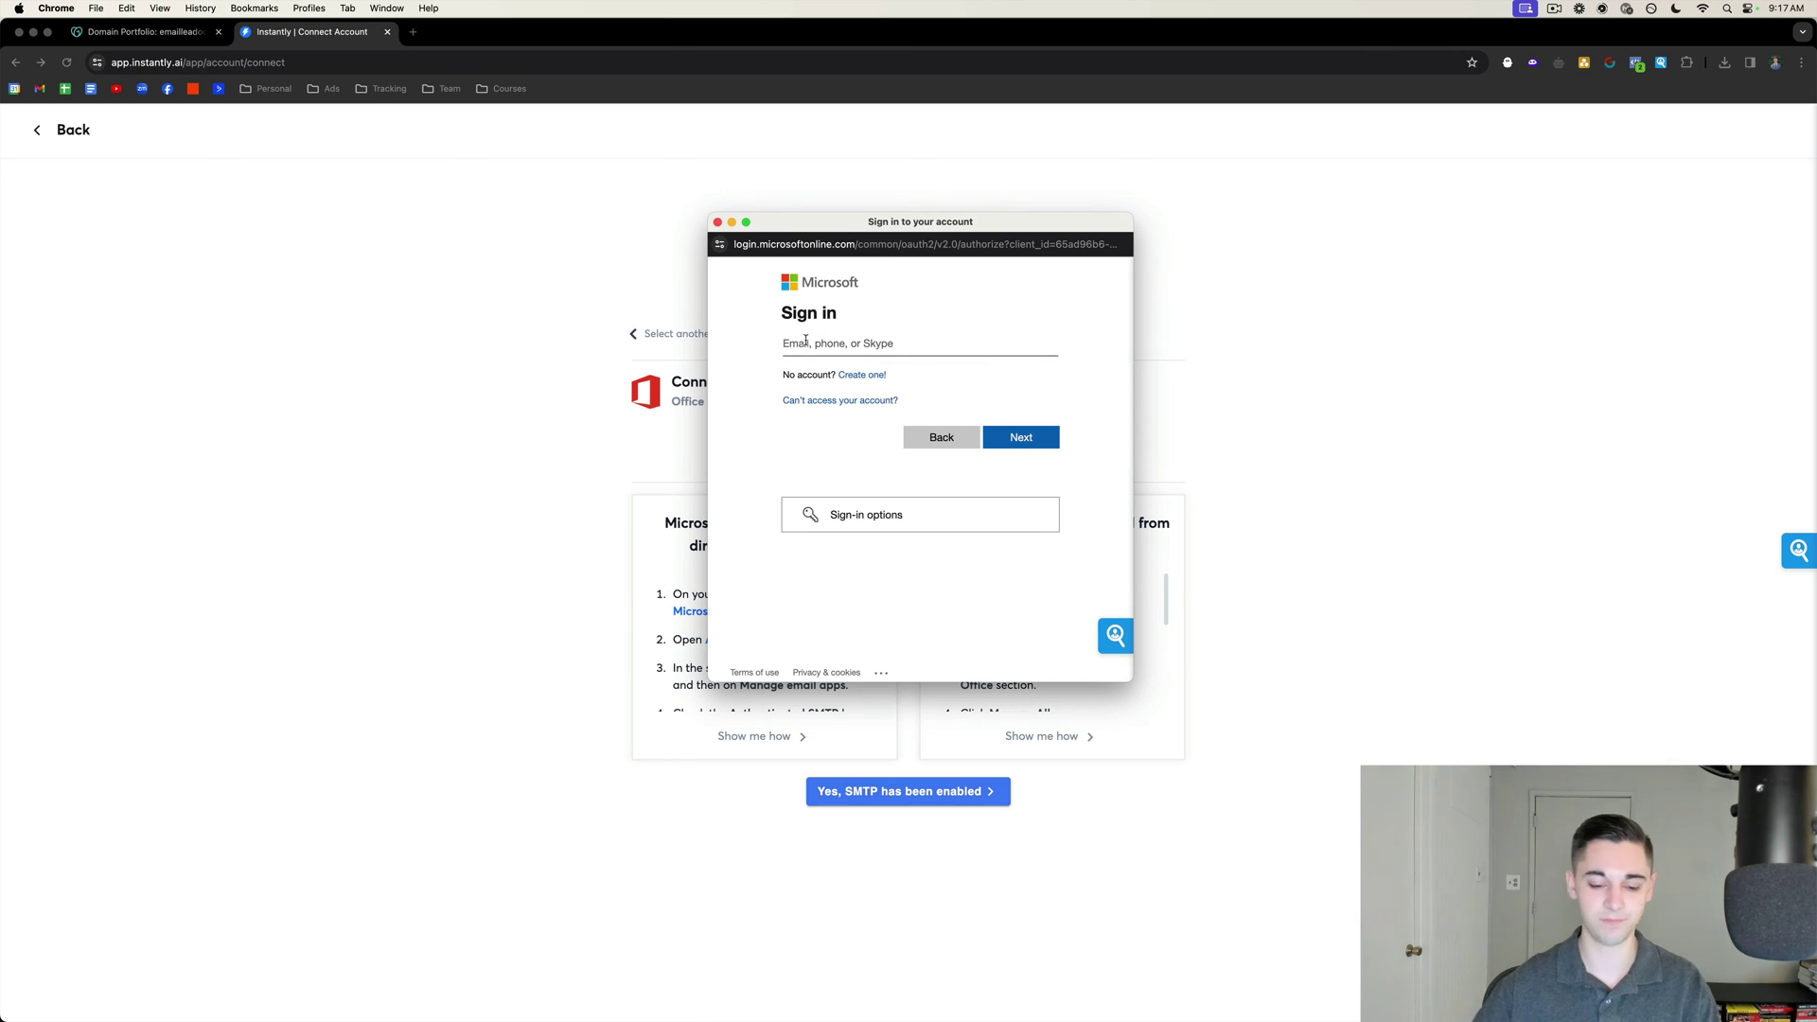
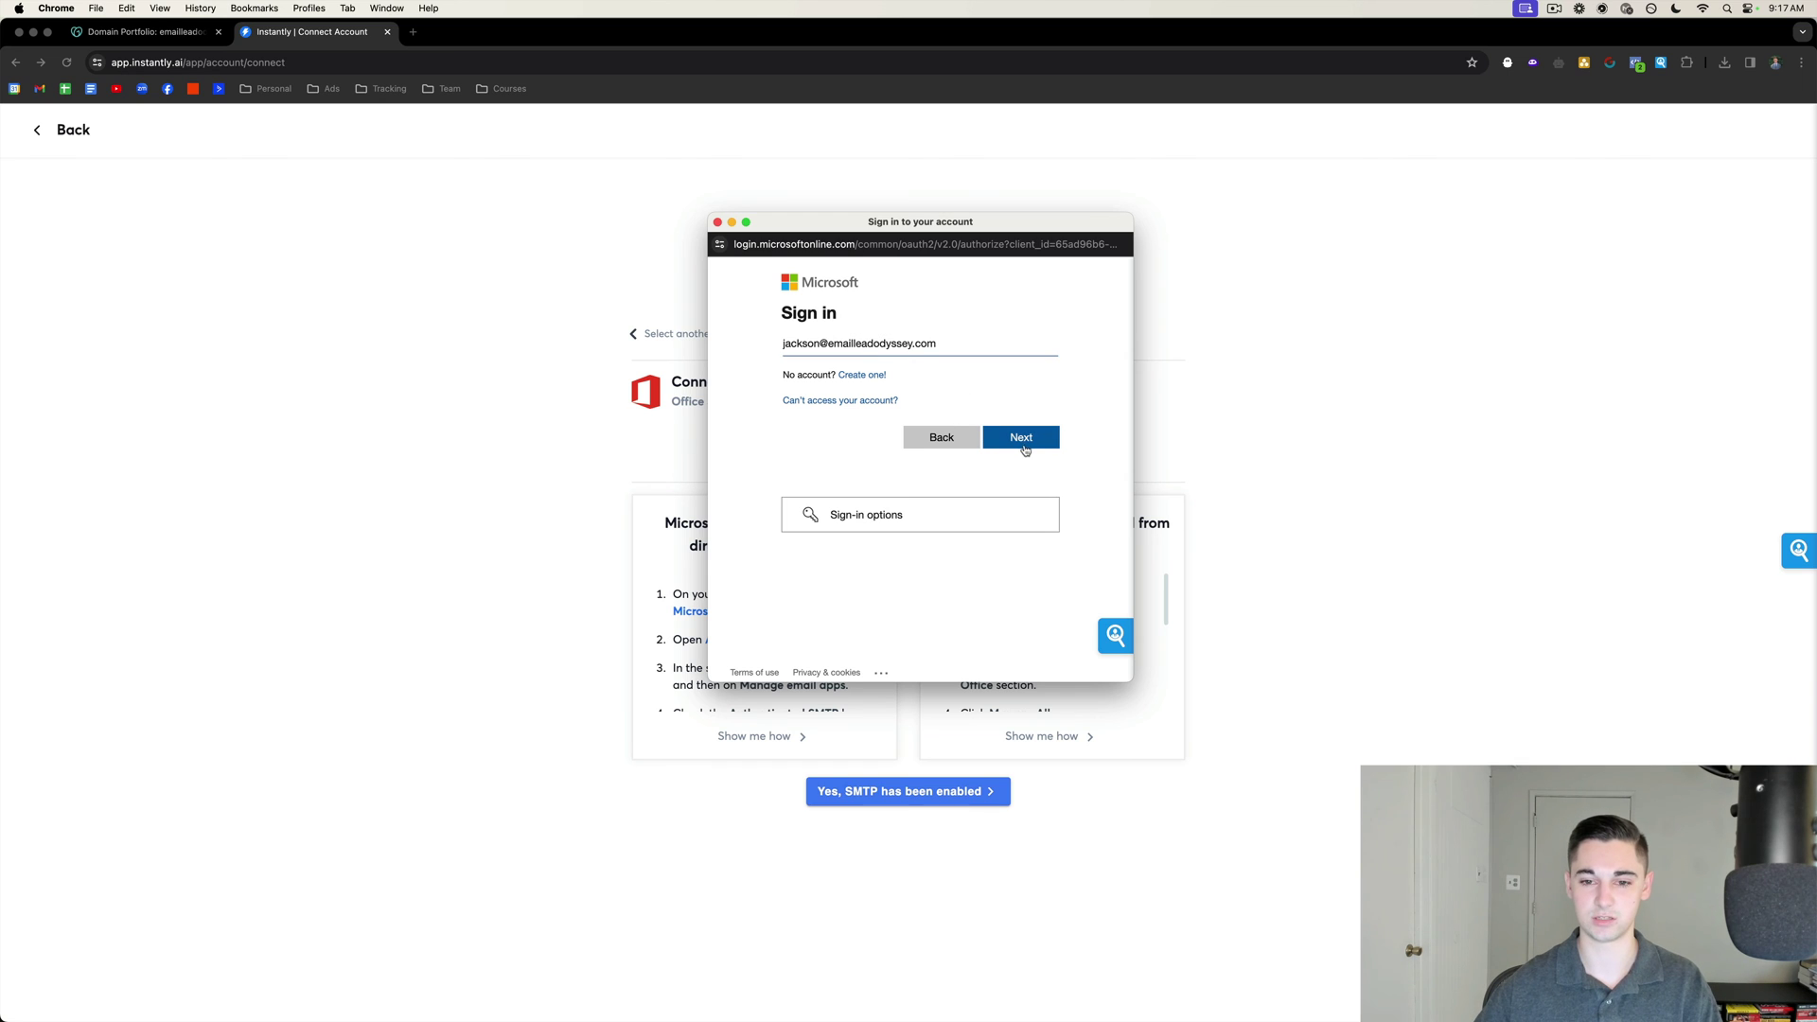
left_click(1022, 441)
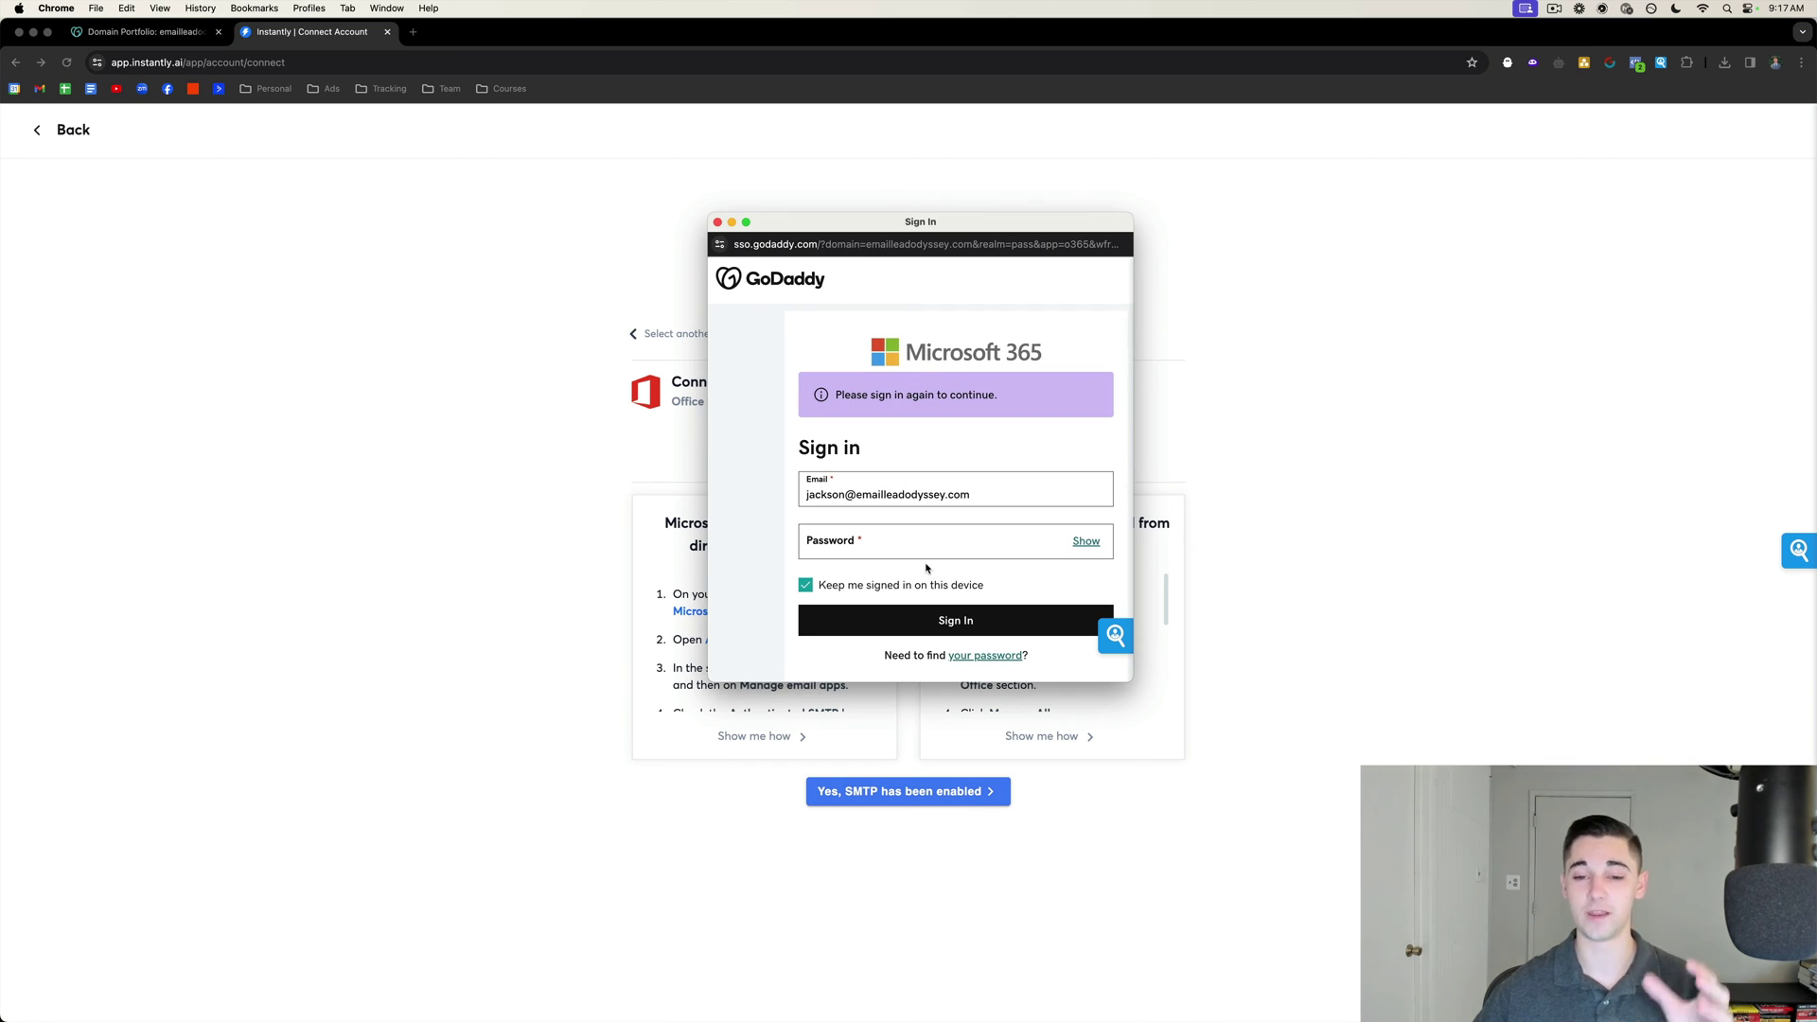
left_click(879, 543)
key("super+v")
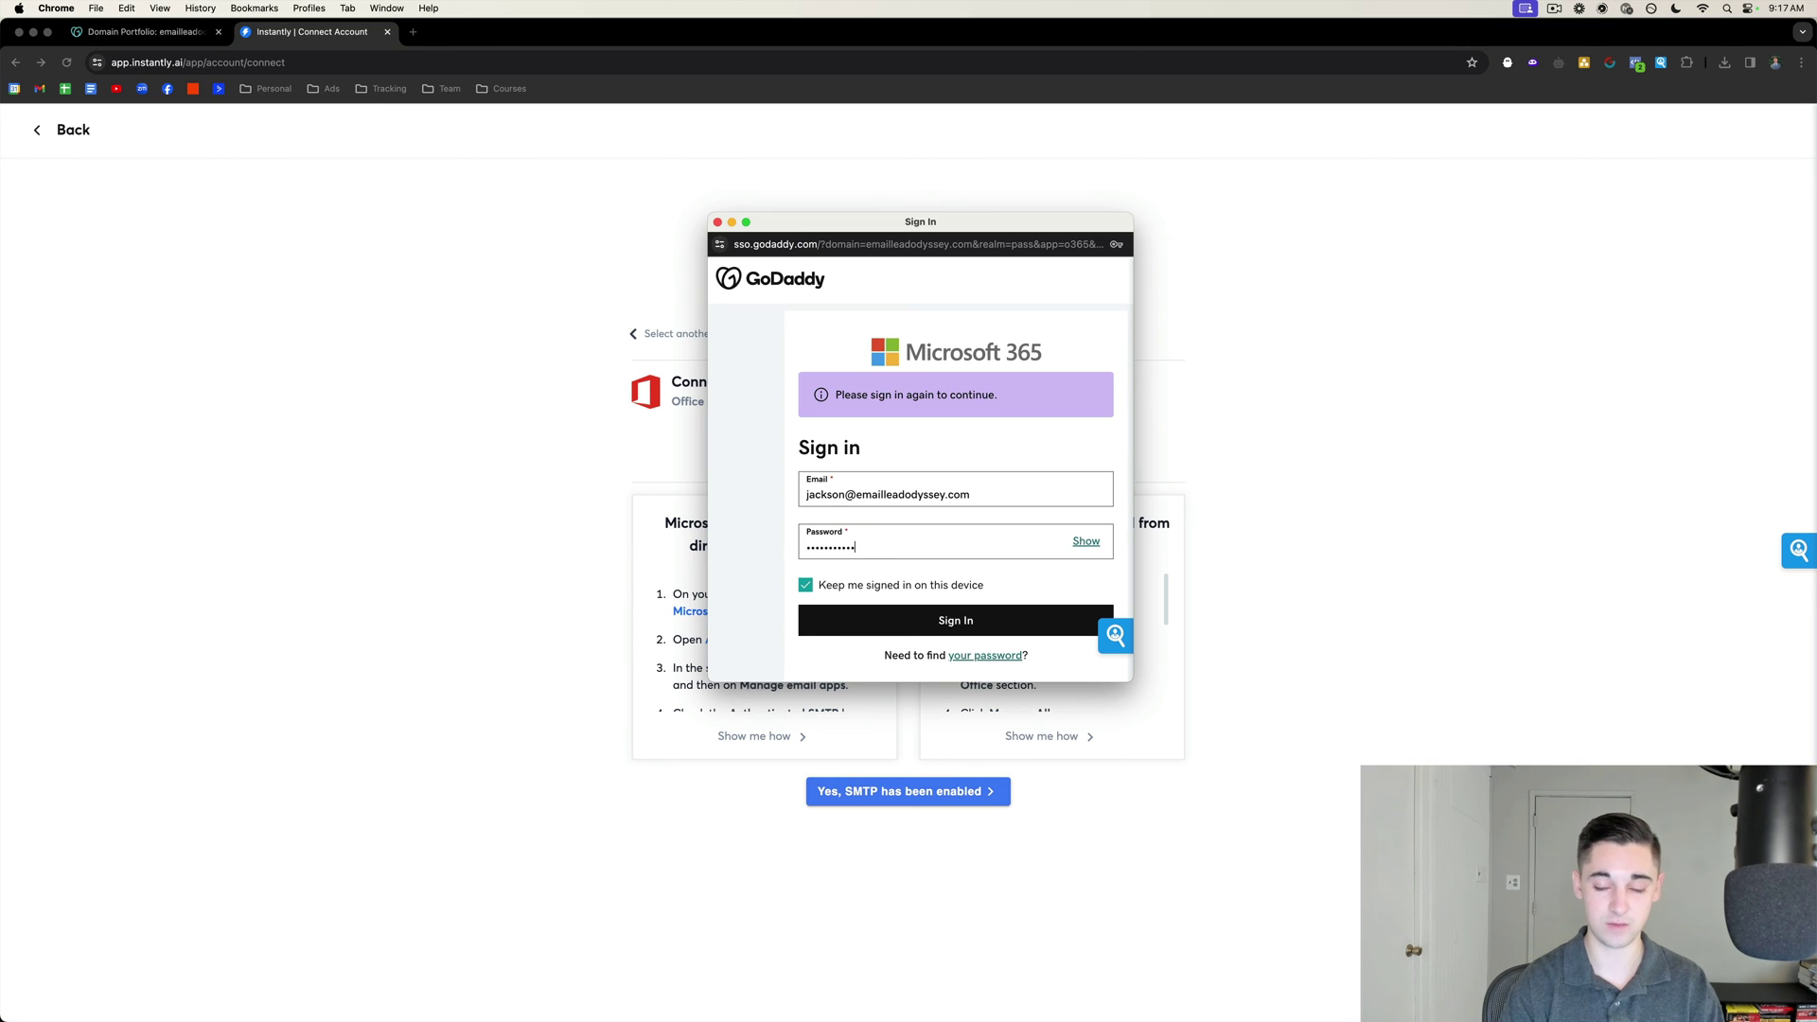
key("Return")
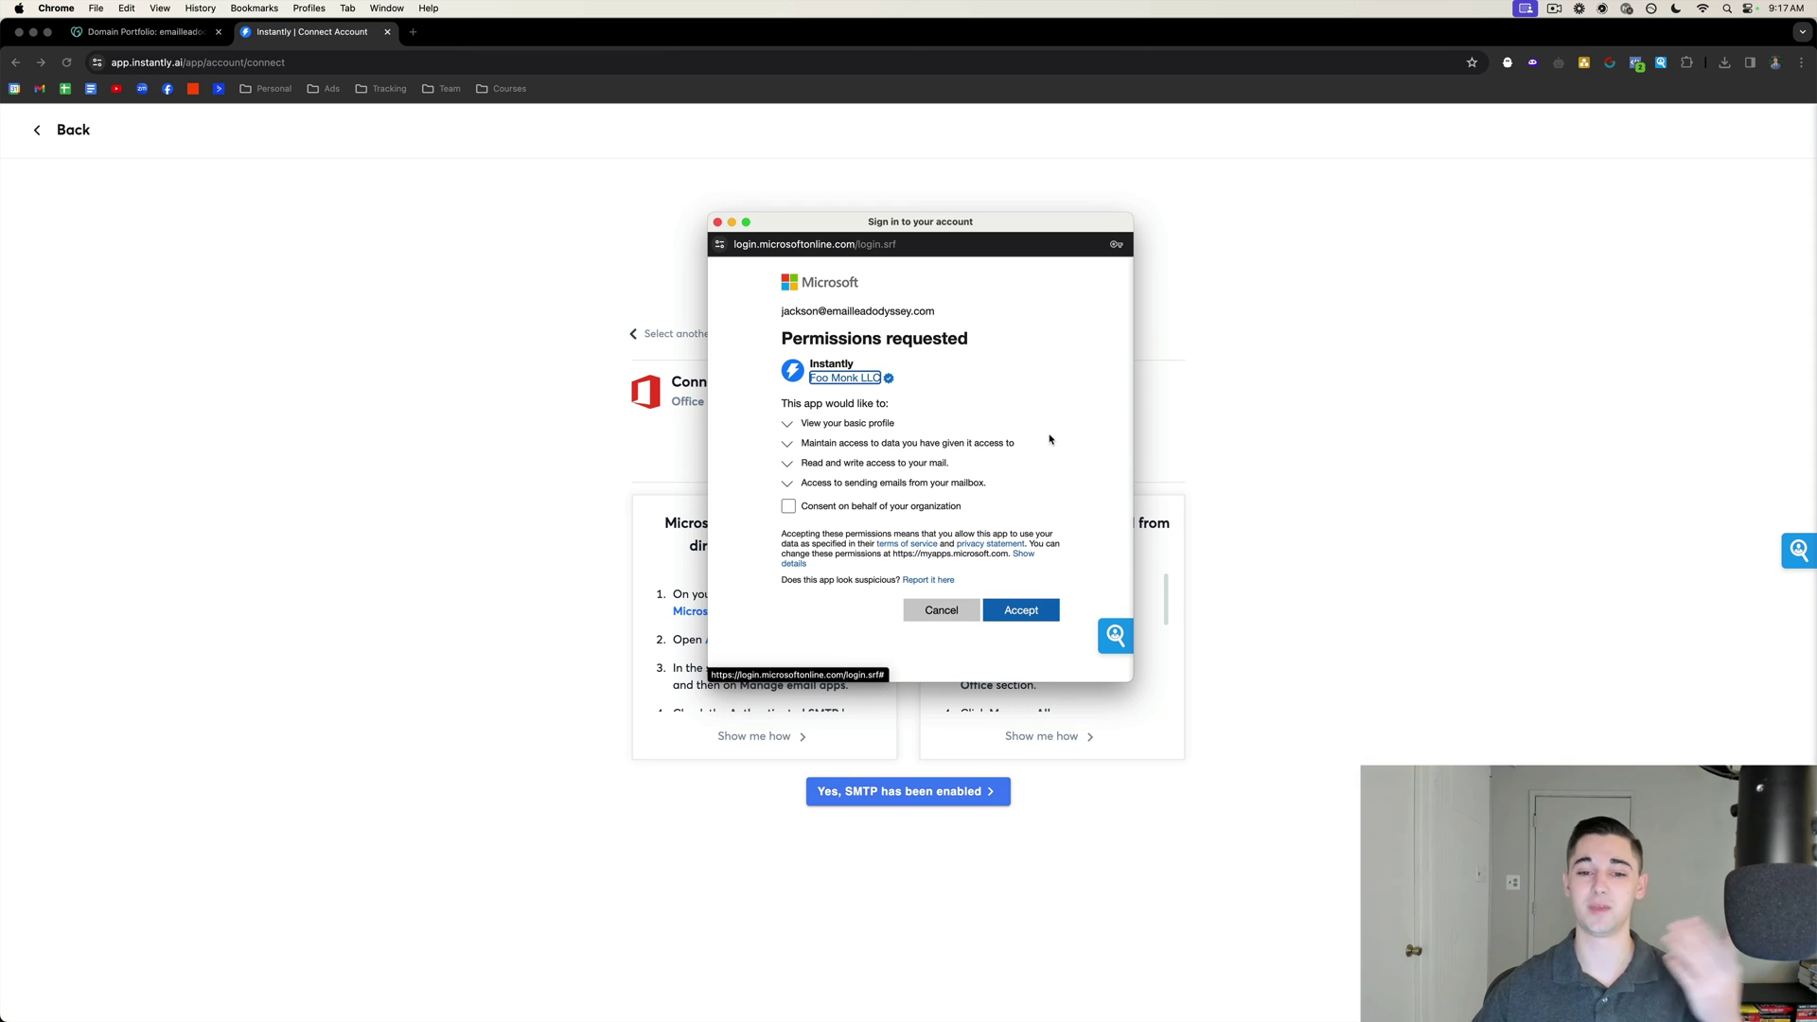
Consent on behalf of the organization and accept the requested Microsoft permissions.
left_click_drag(782, 338, 982, 340)
left_click(983, 341)
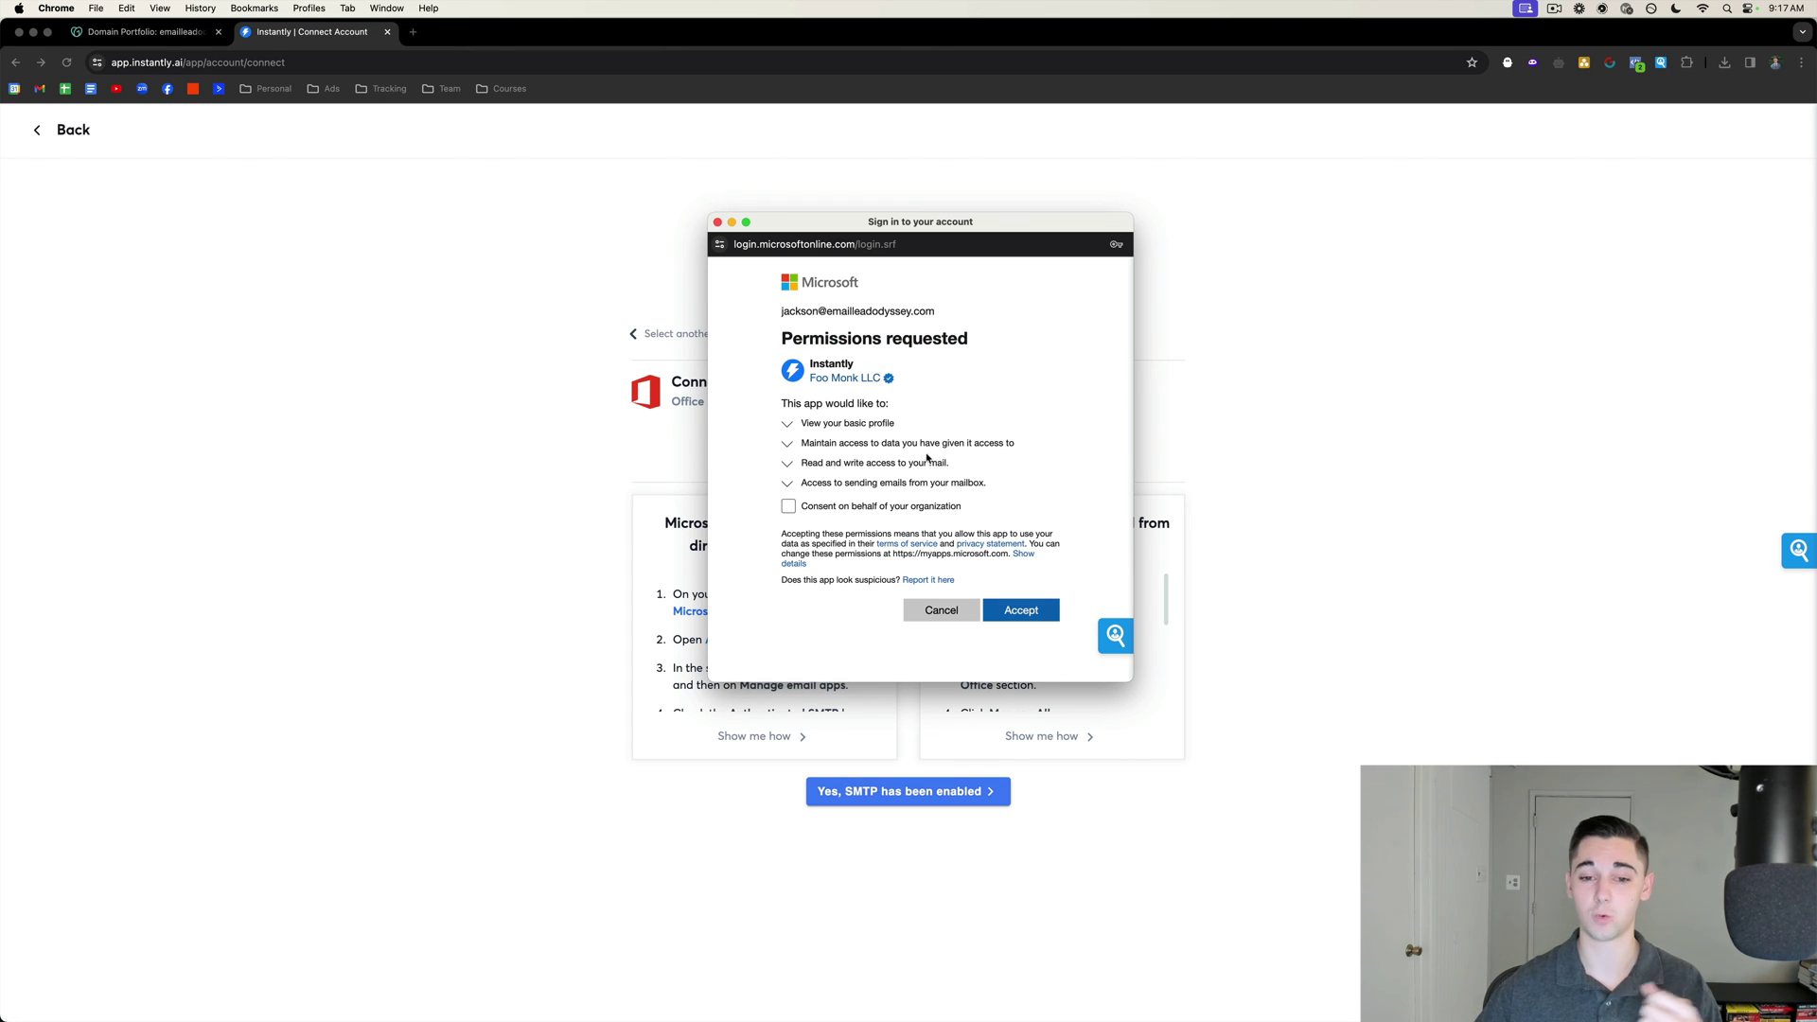
left_click(788, 508)
left_click(1019, 647)
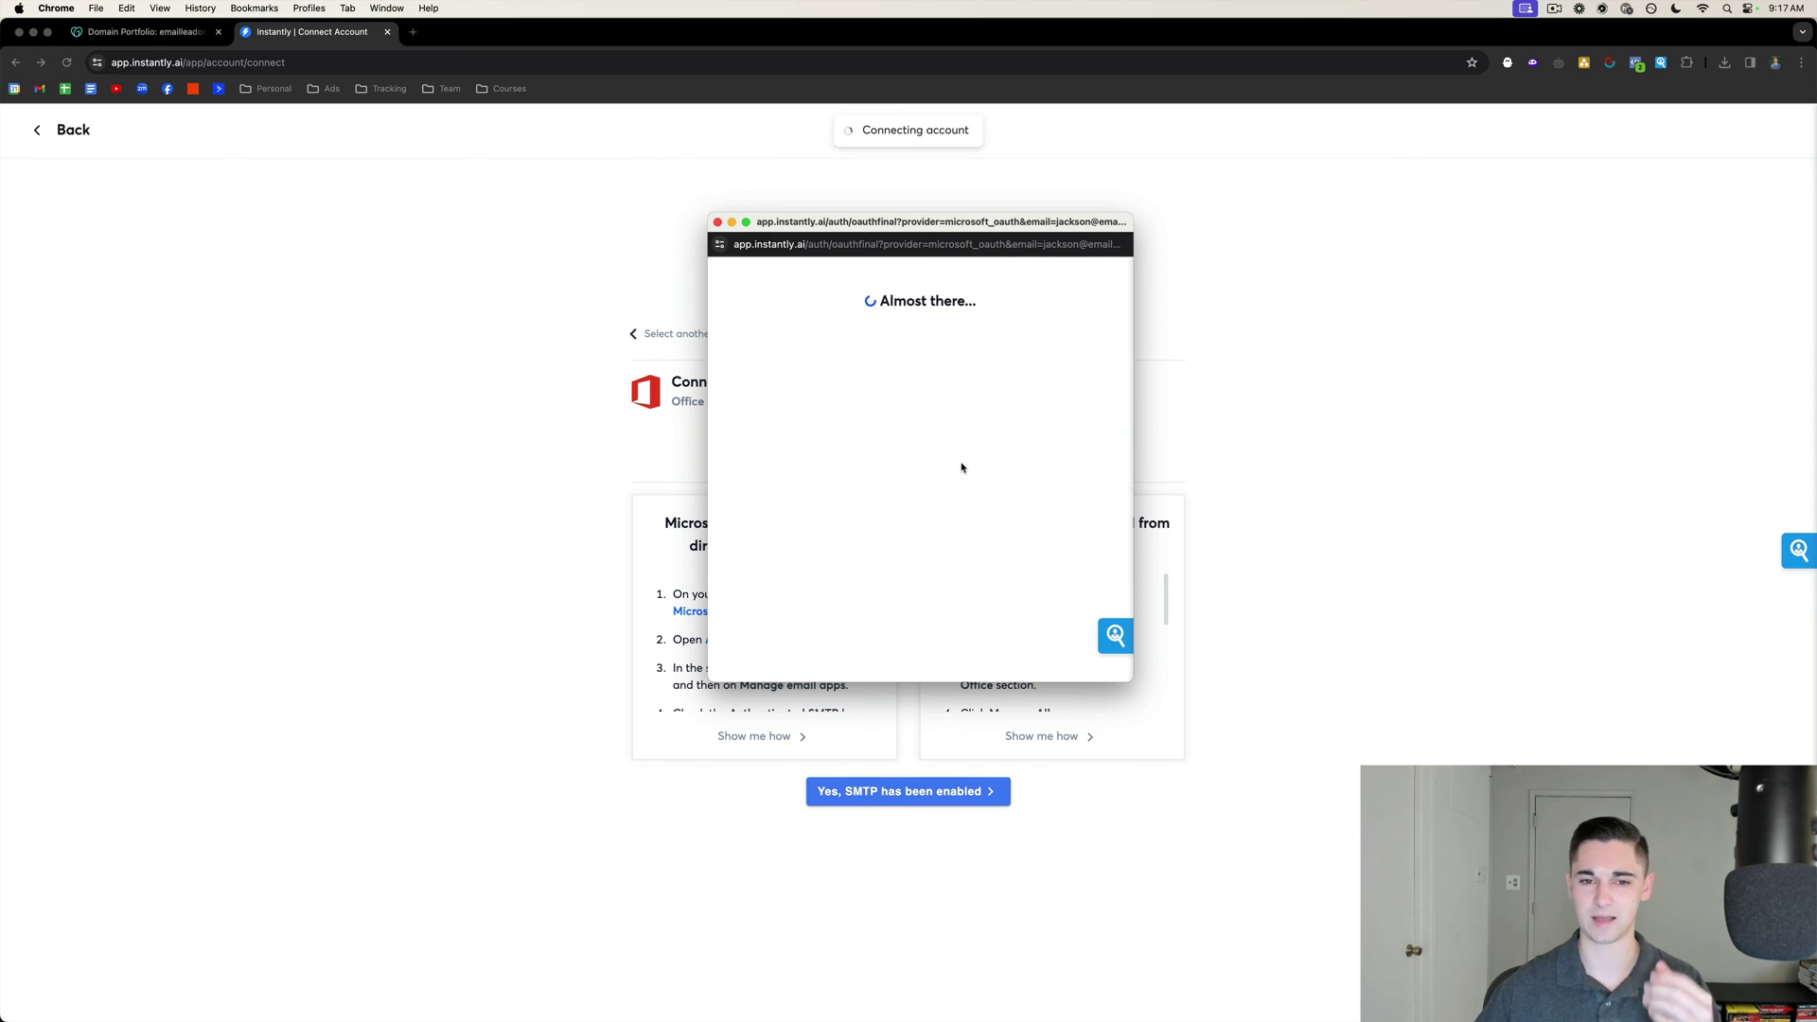
scroll(964, 467, "down", 6)
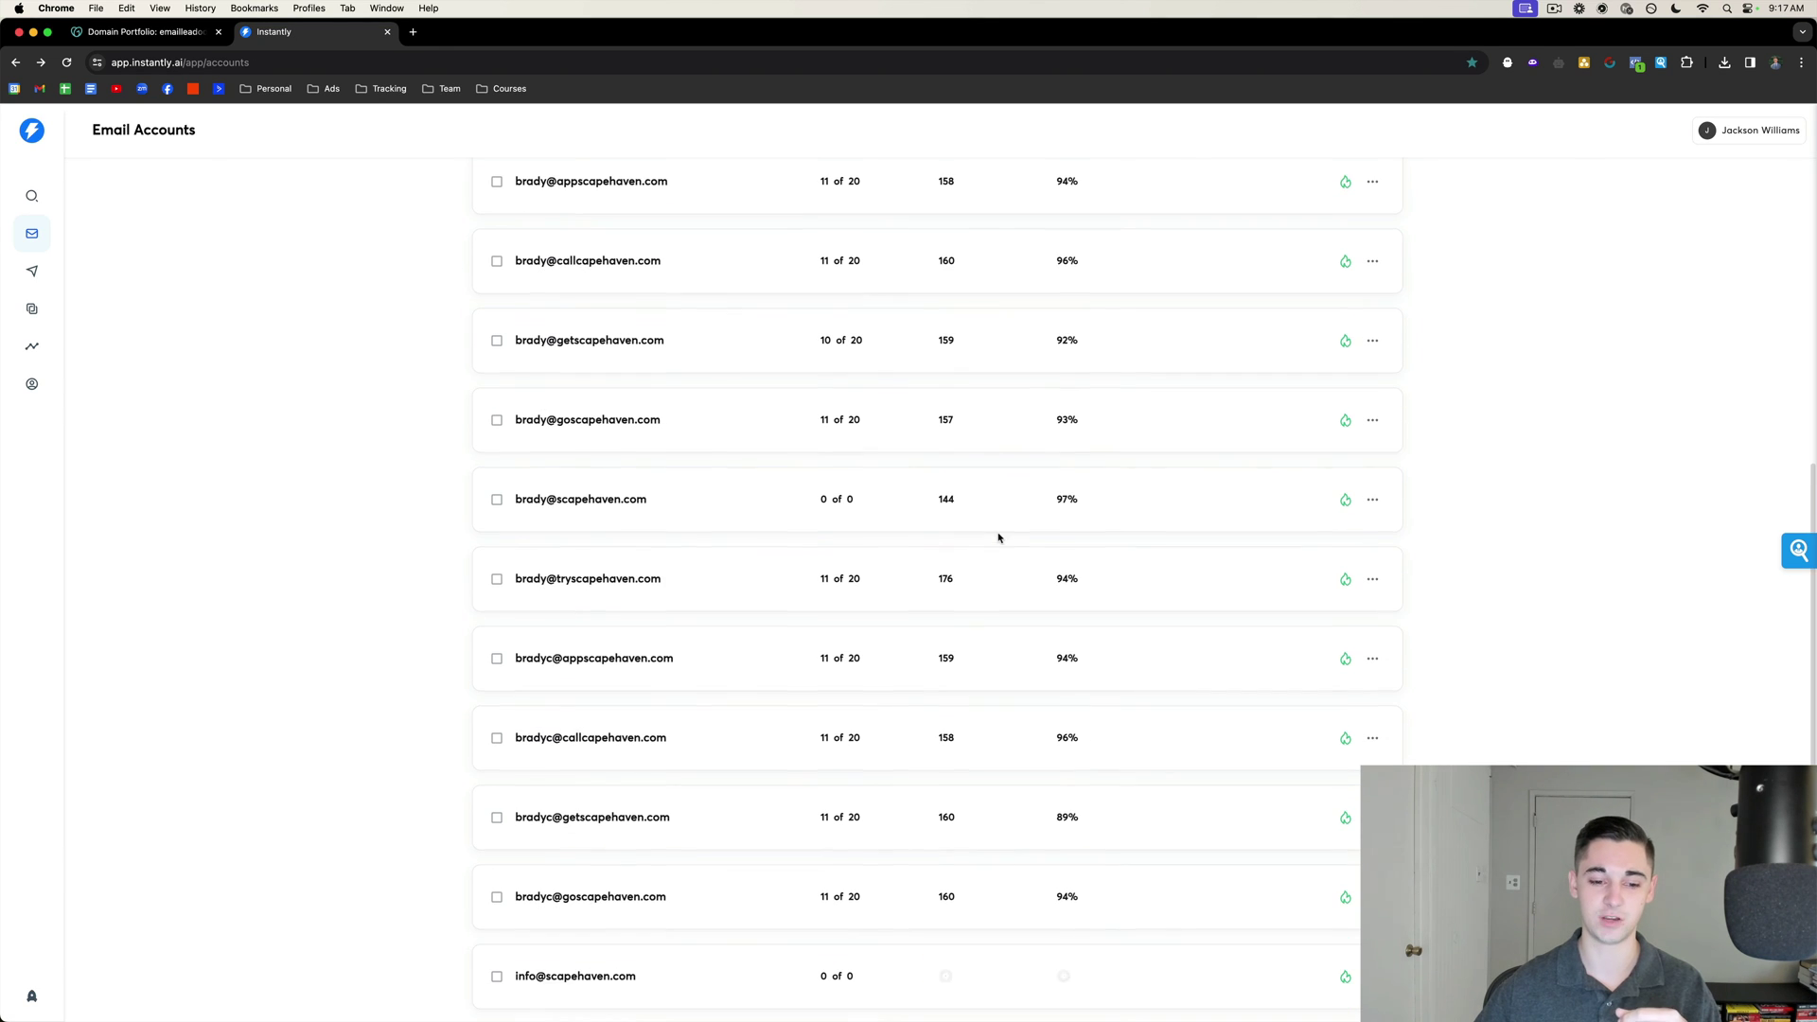
Enable a custom tracking domain in the new account's settings, noting CNAME inst → prox.itrackly.com.
left_click(771, 994)
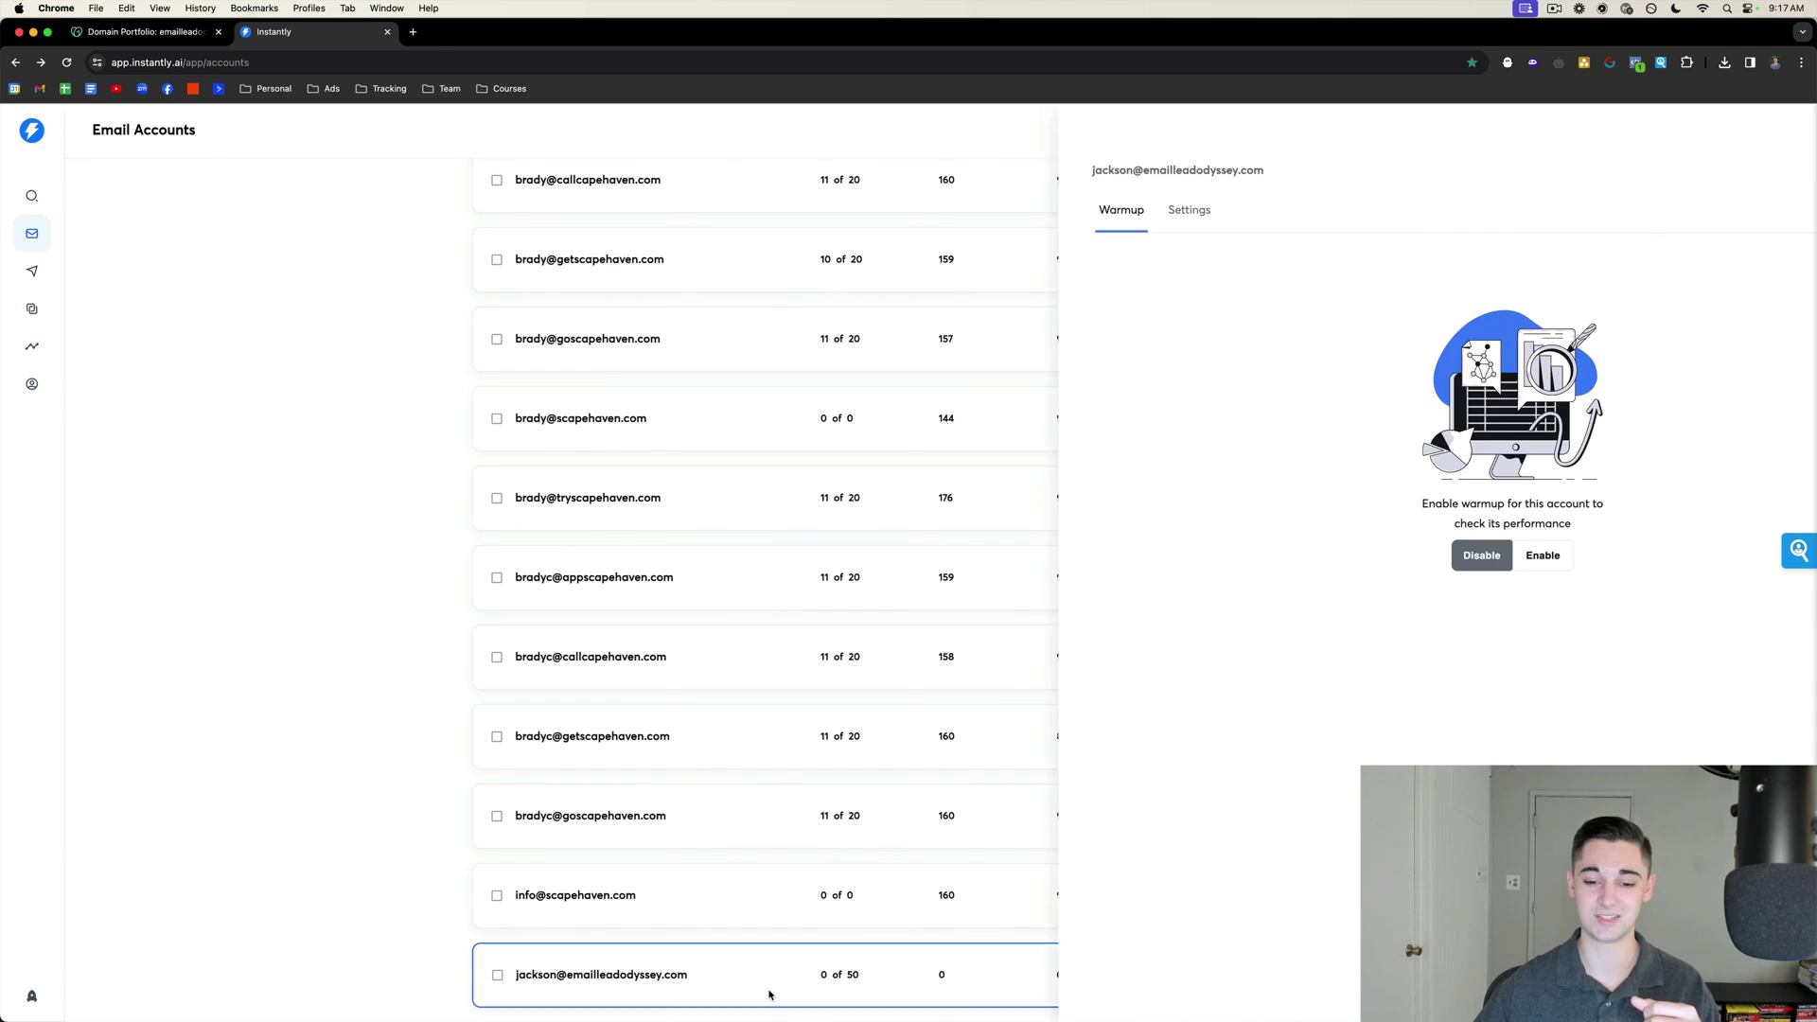
left_click(1039, 209)
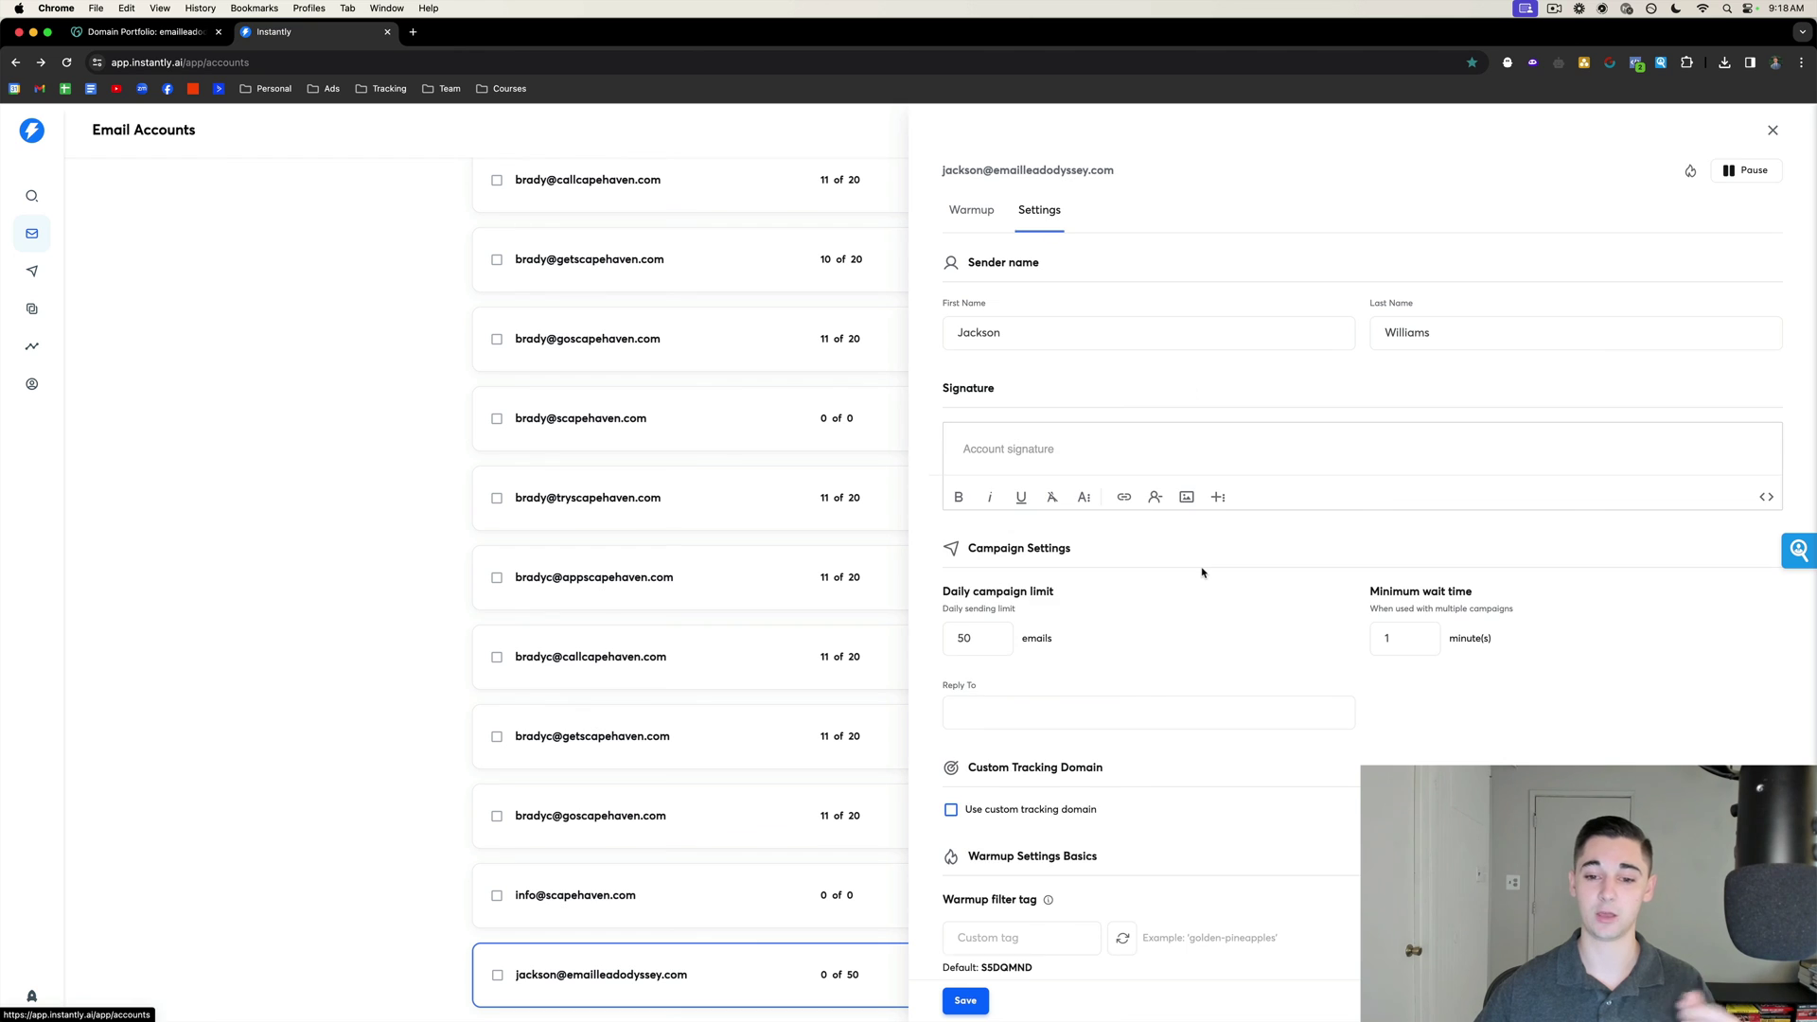
scroll(1202, 571, "down", 3)
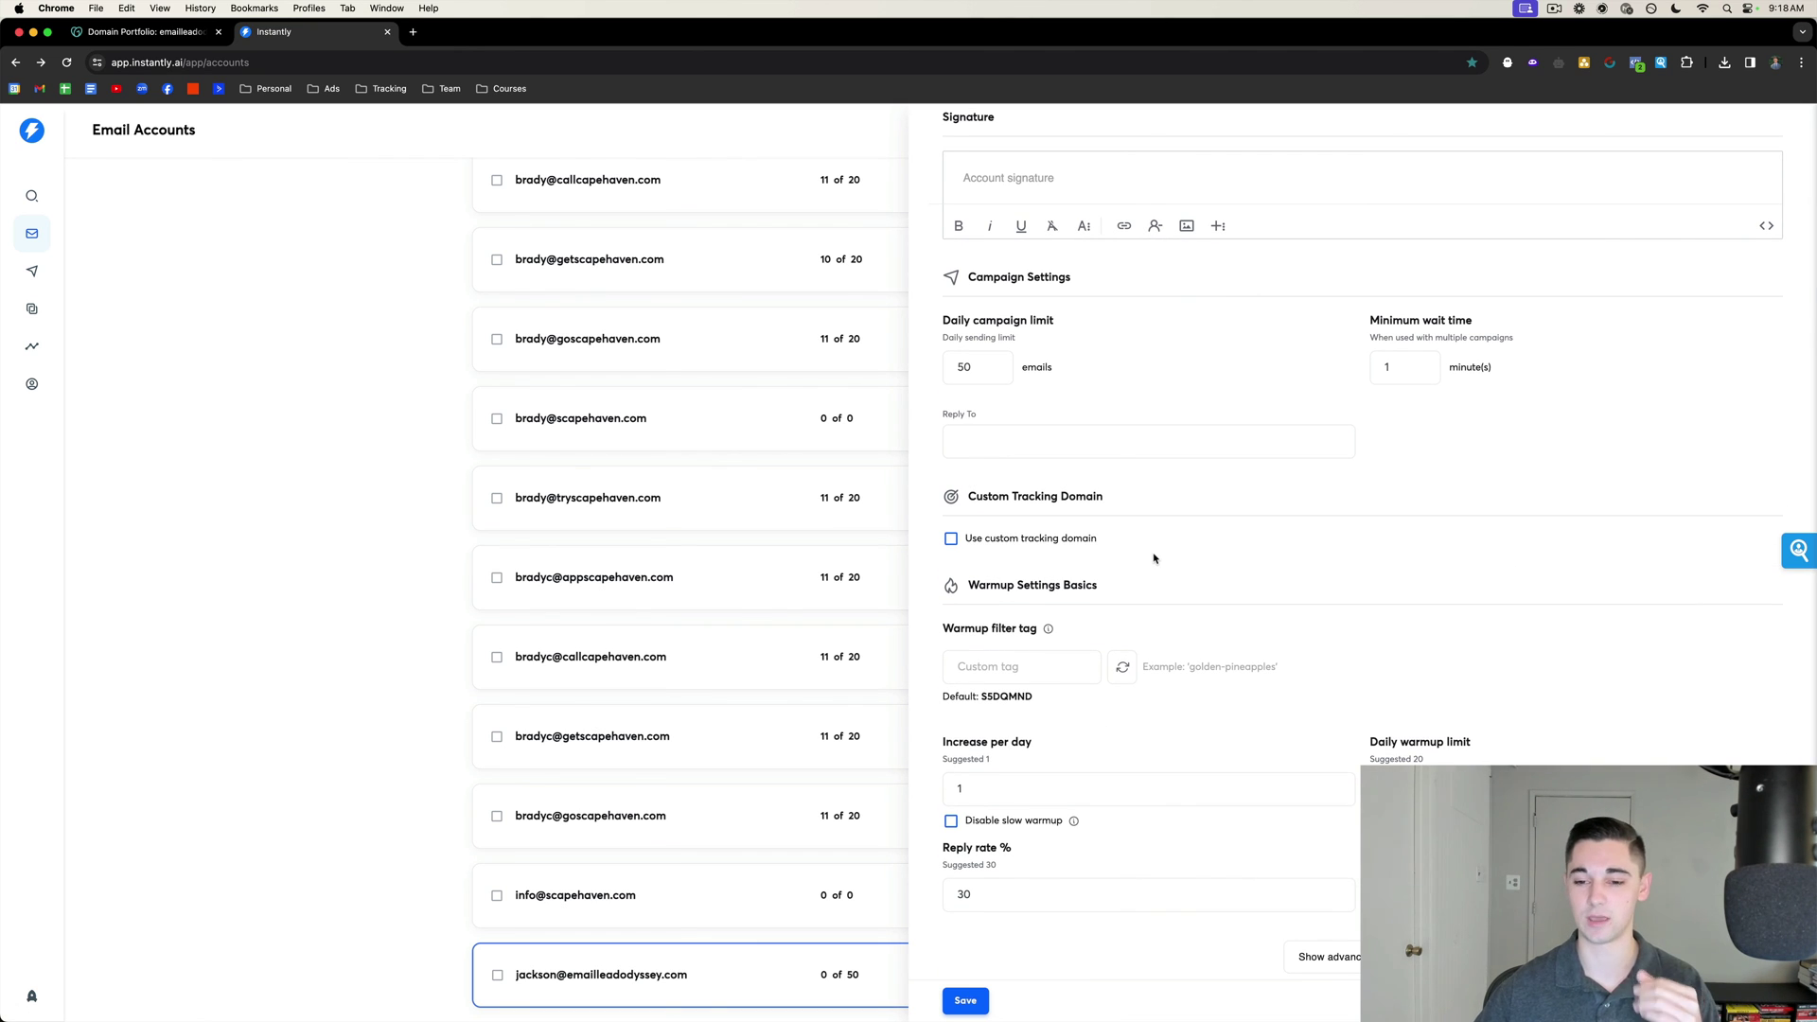
left_click(952, 538)
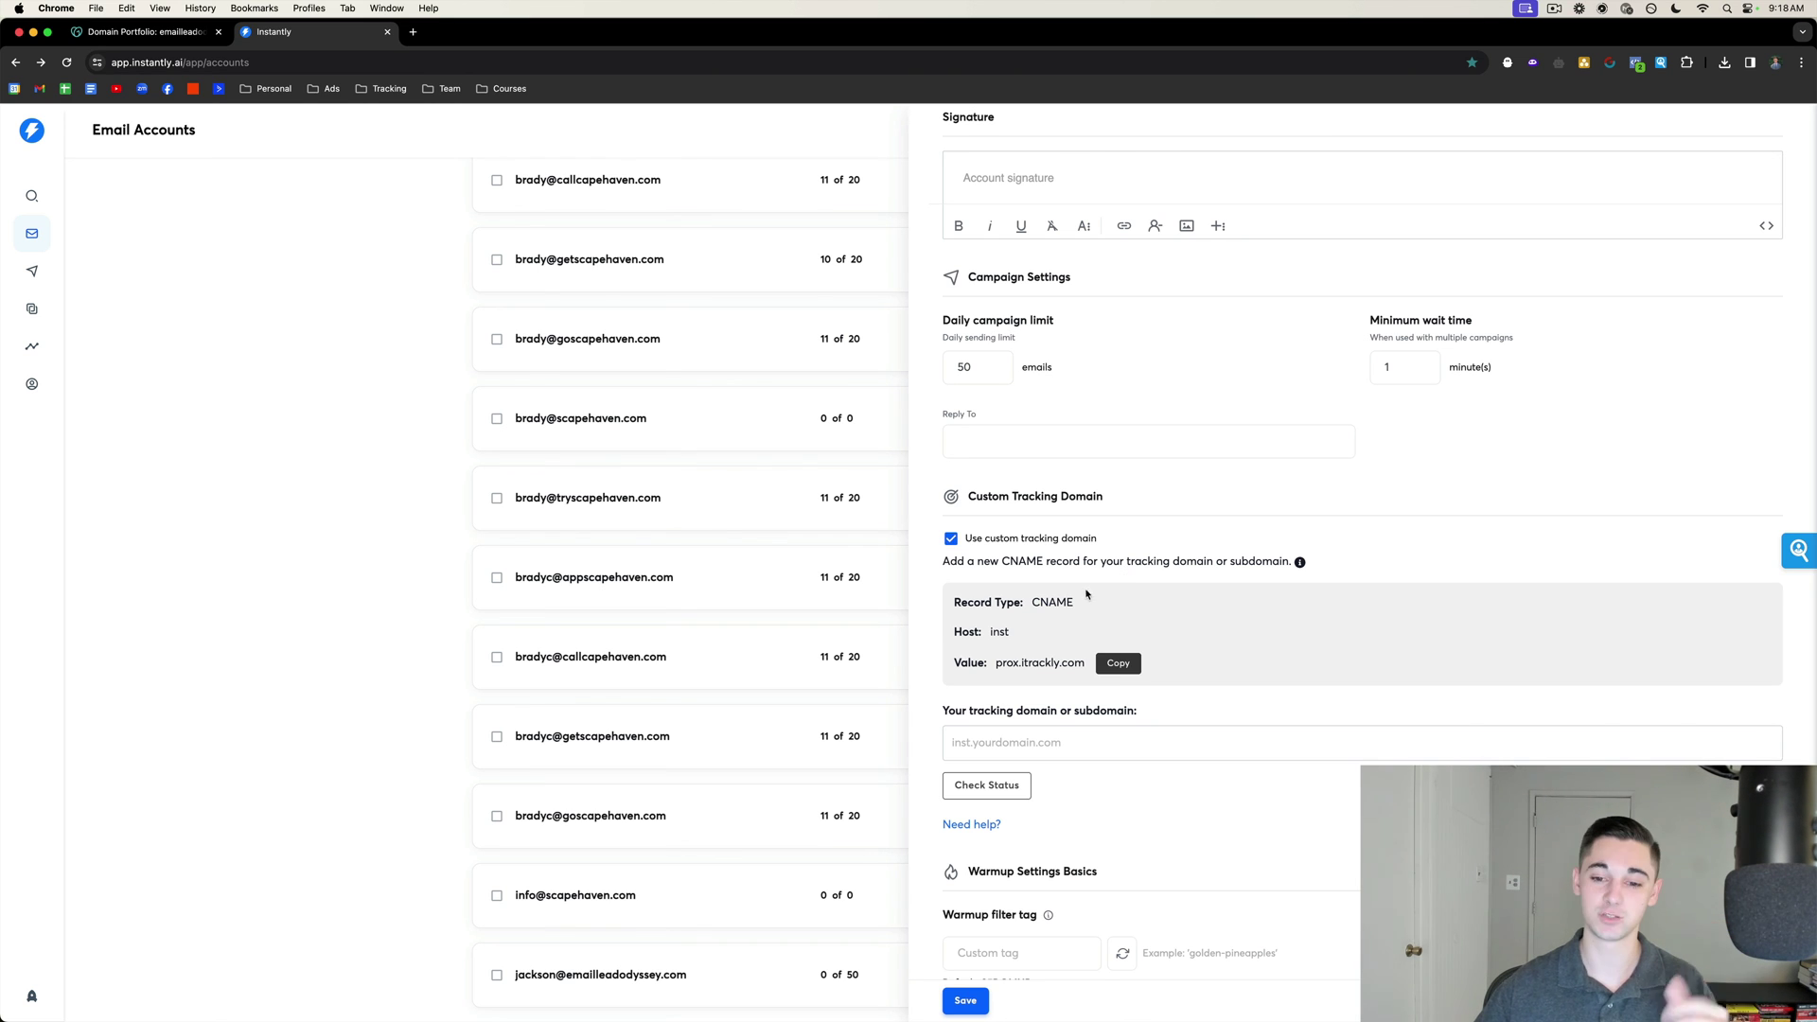
left_click_drag(951, 606, 1087, 672)
left_click(142, 31)
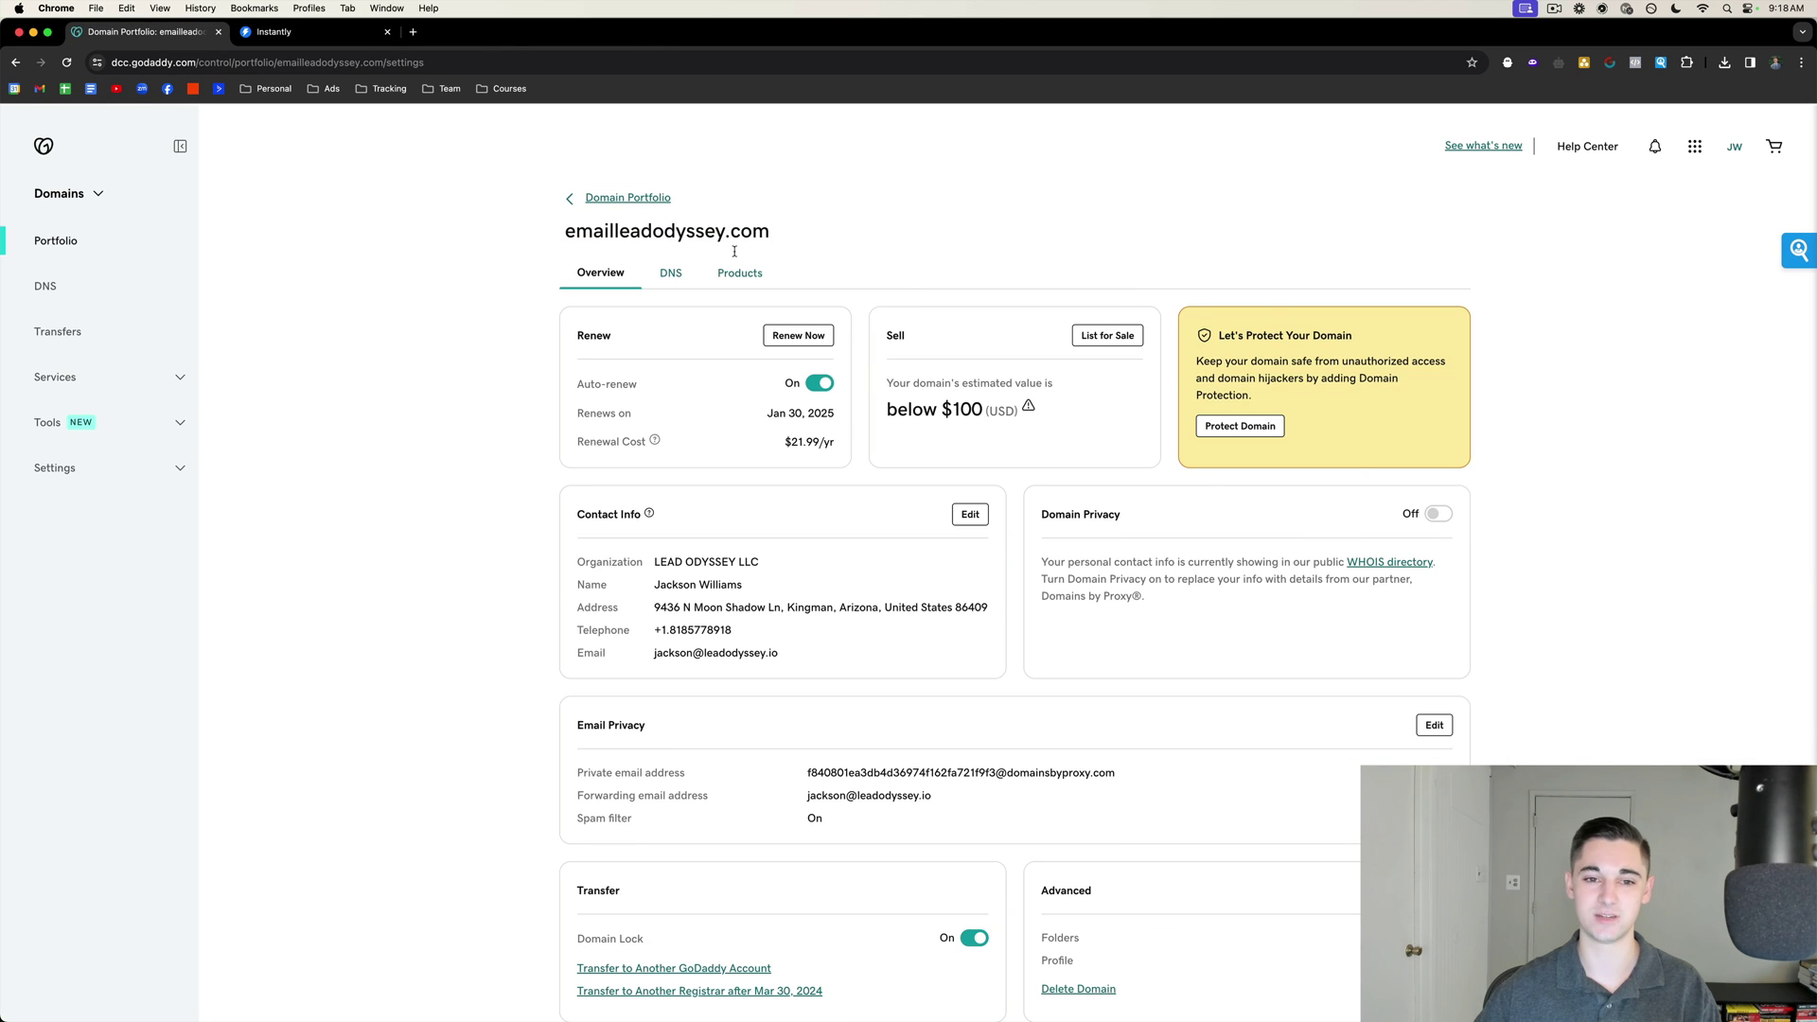
Add a GoDaddy CNAME record named 'inst' pointing to prox.itrackly.com and save it.
left_click(674, 275)
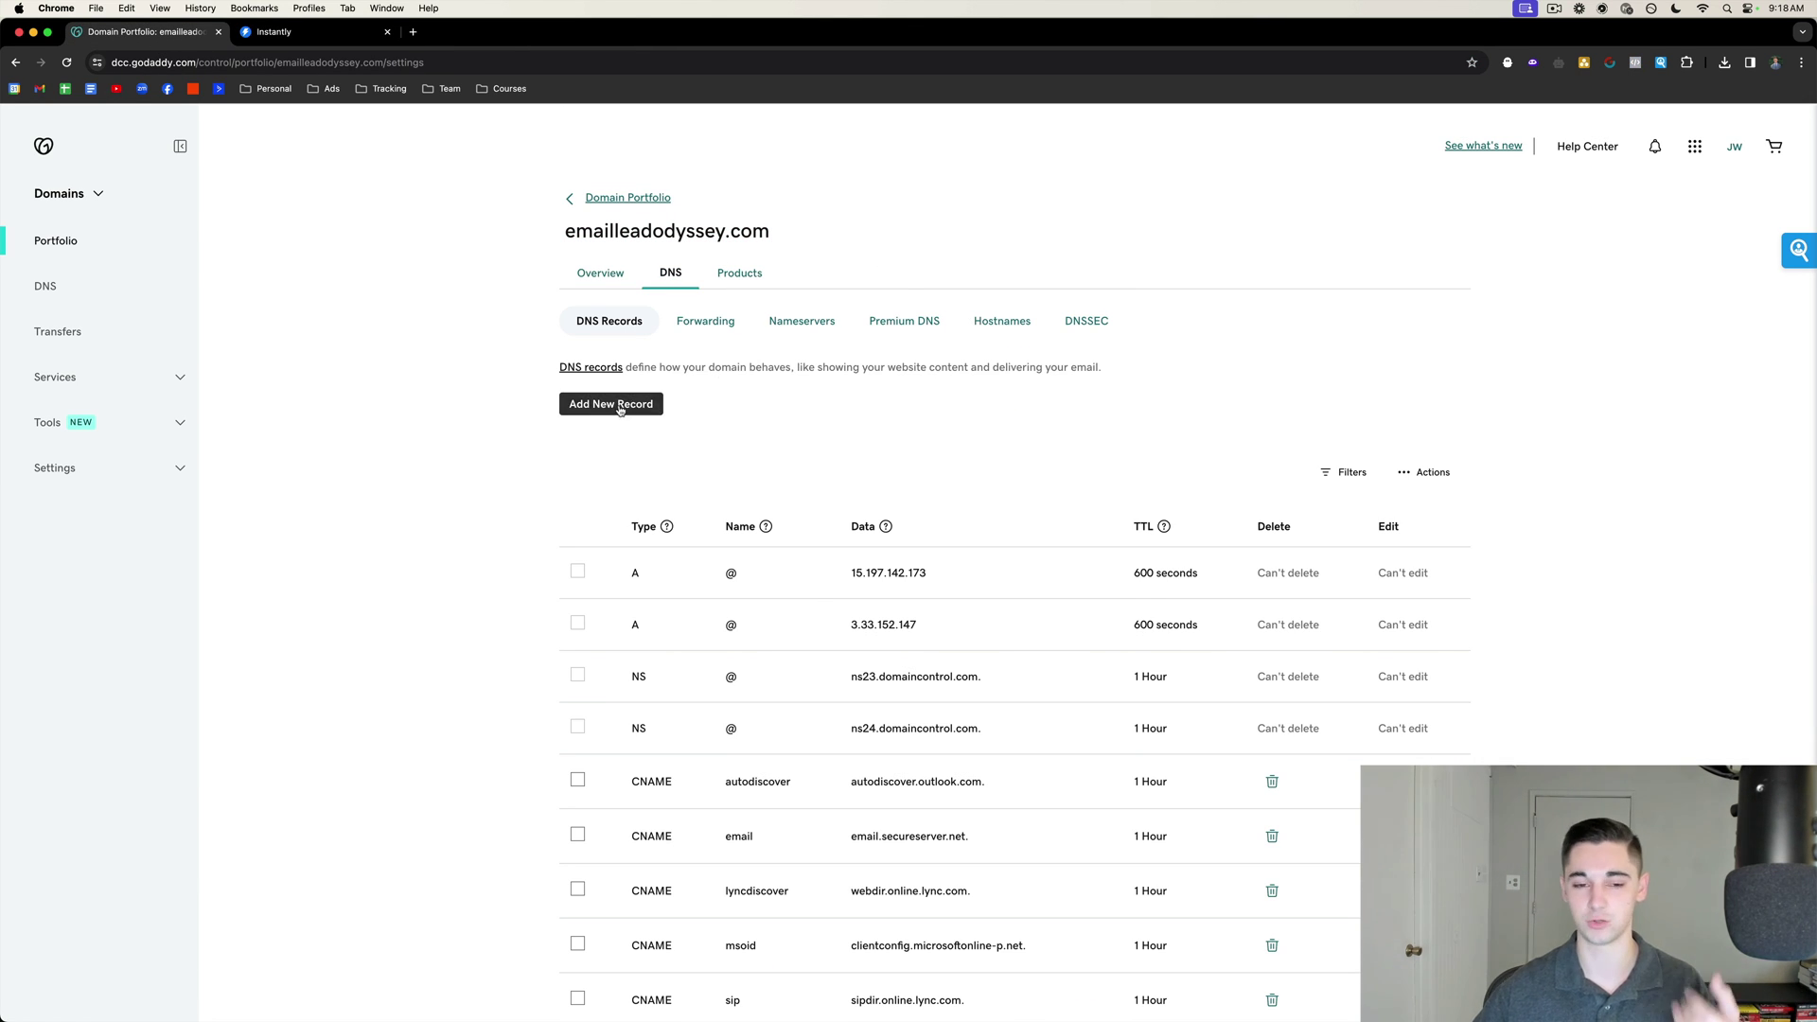
left_click(626, 404)
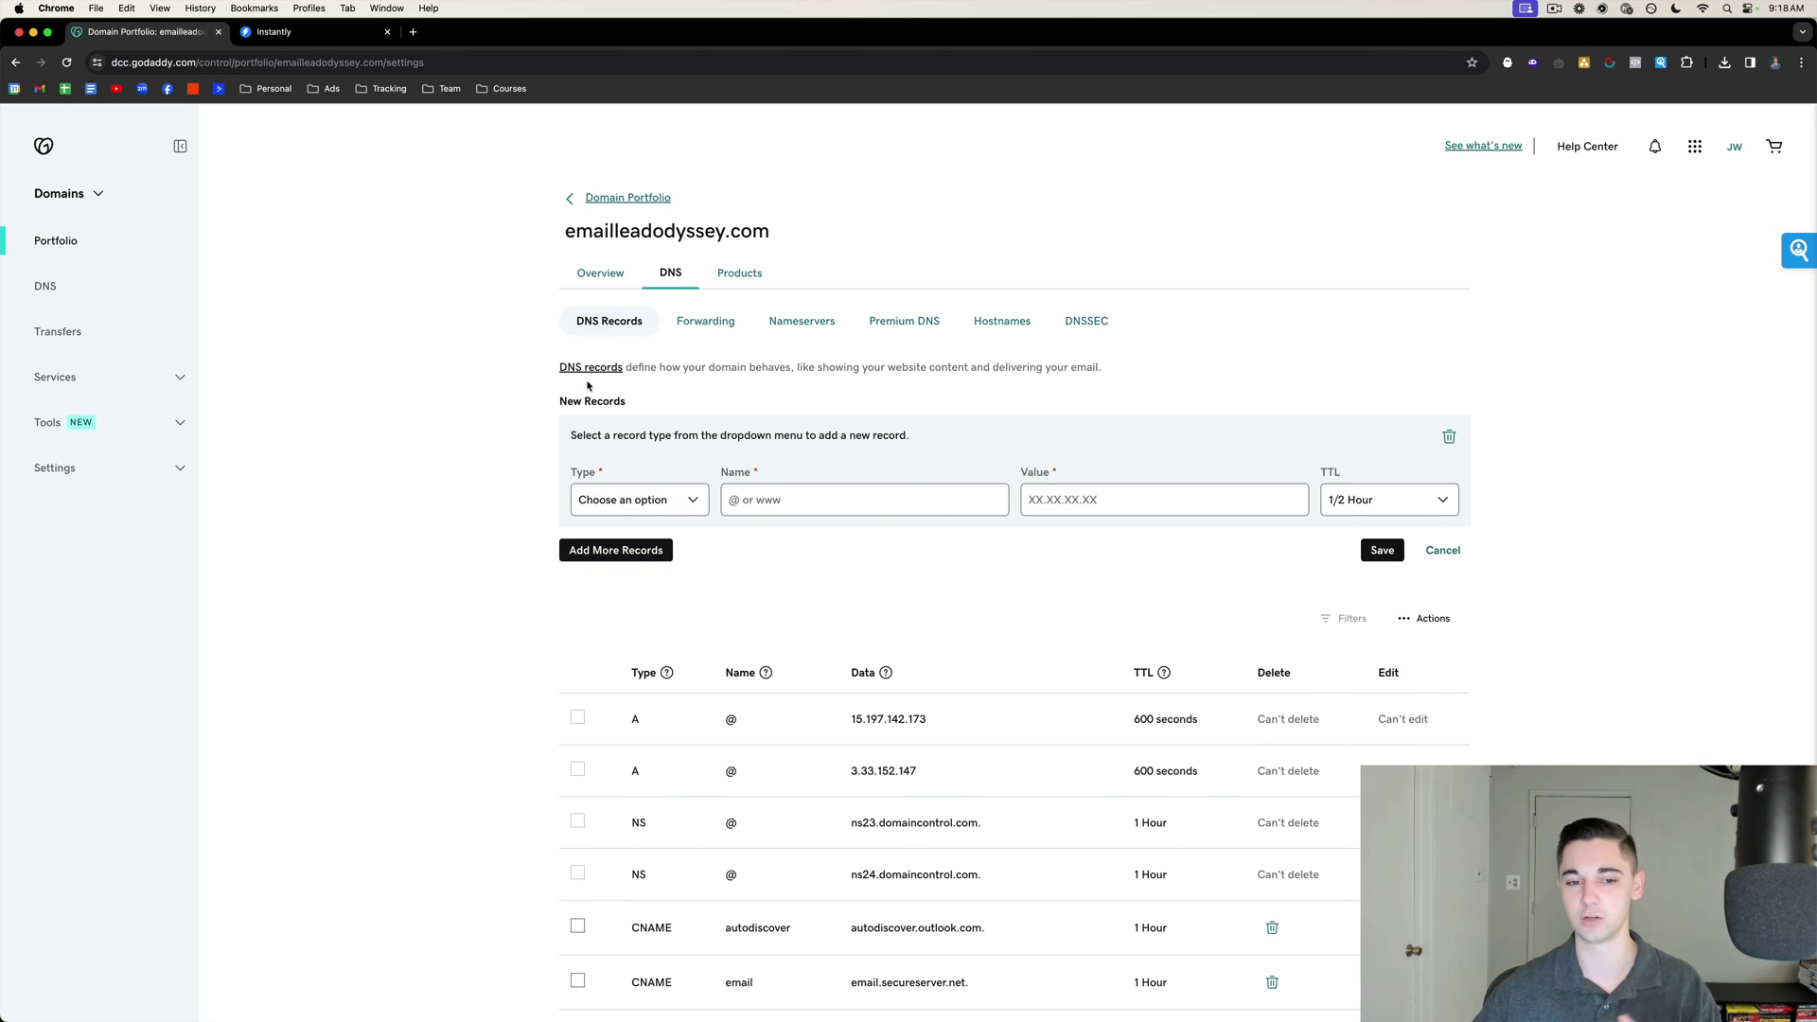
left_click(653, 514)
left_click(627, 558)
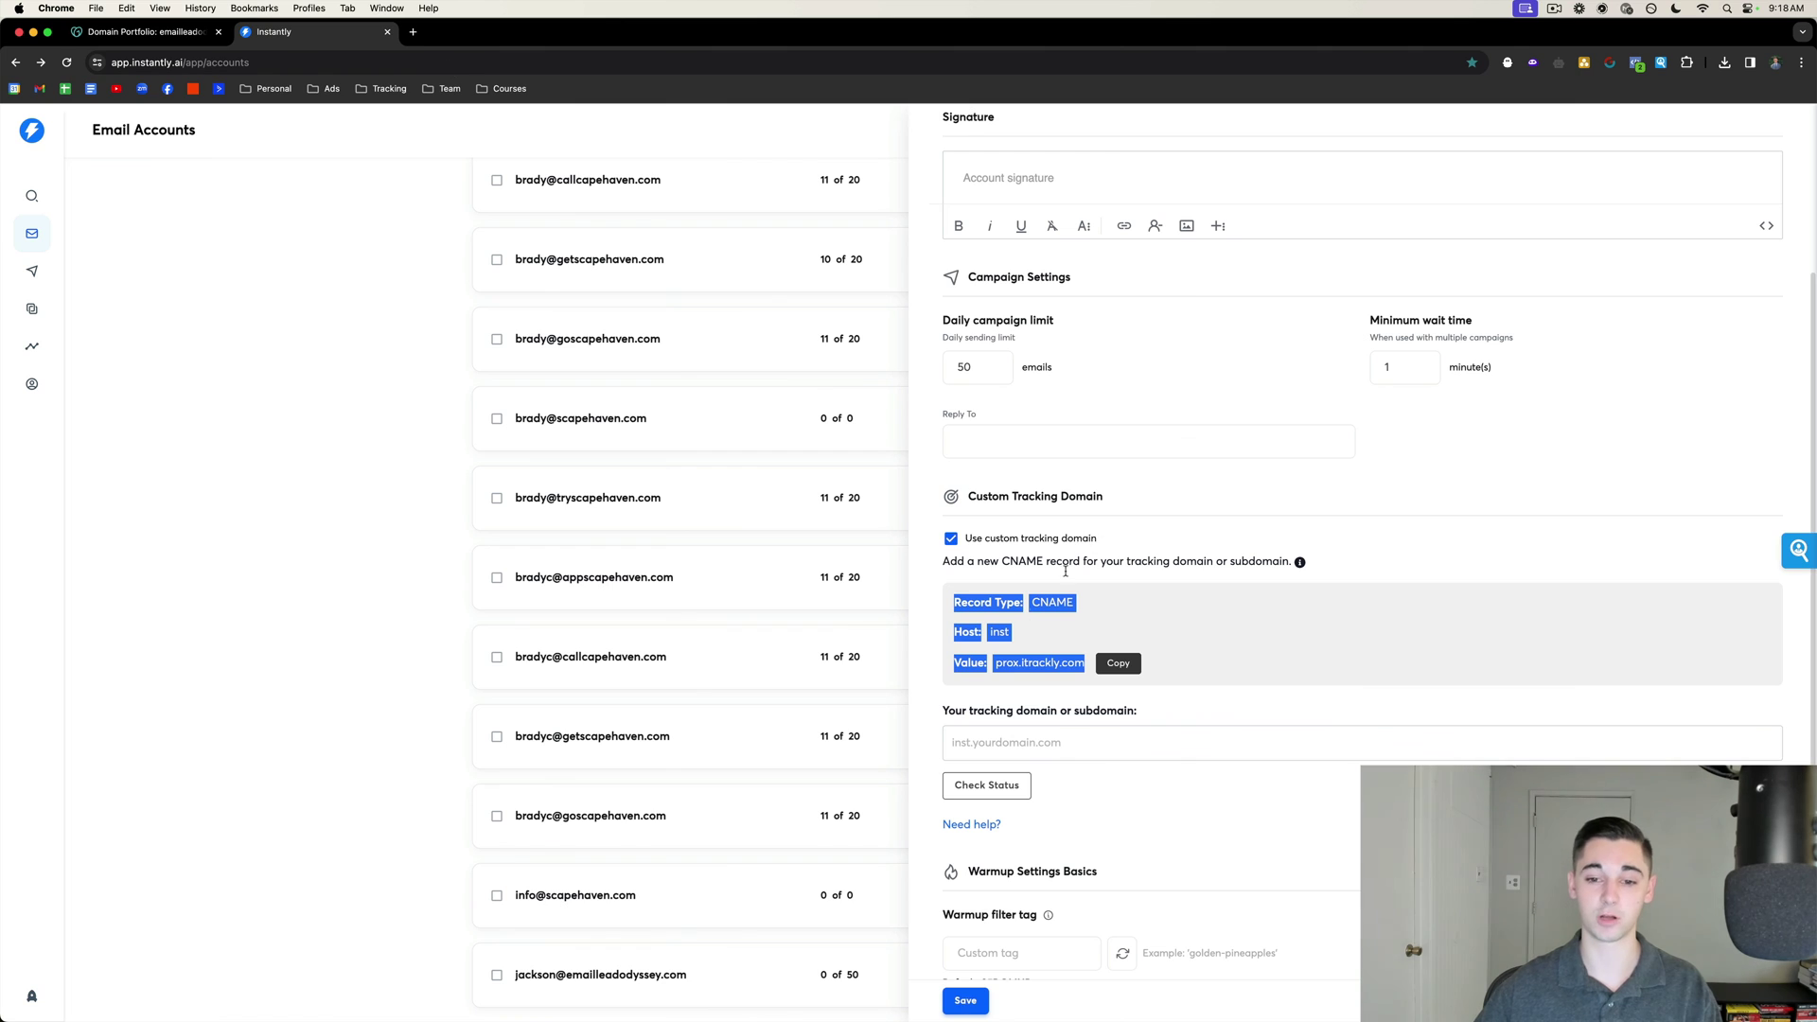
left_click(1005, 635)
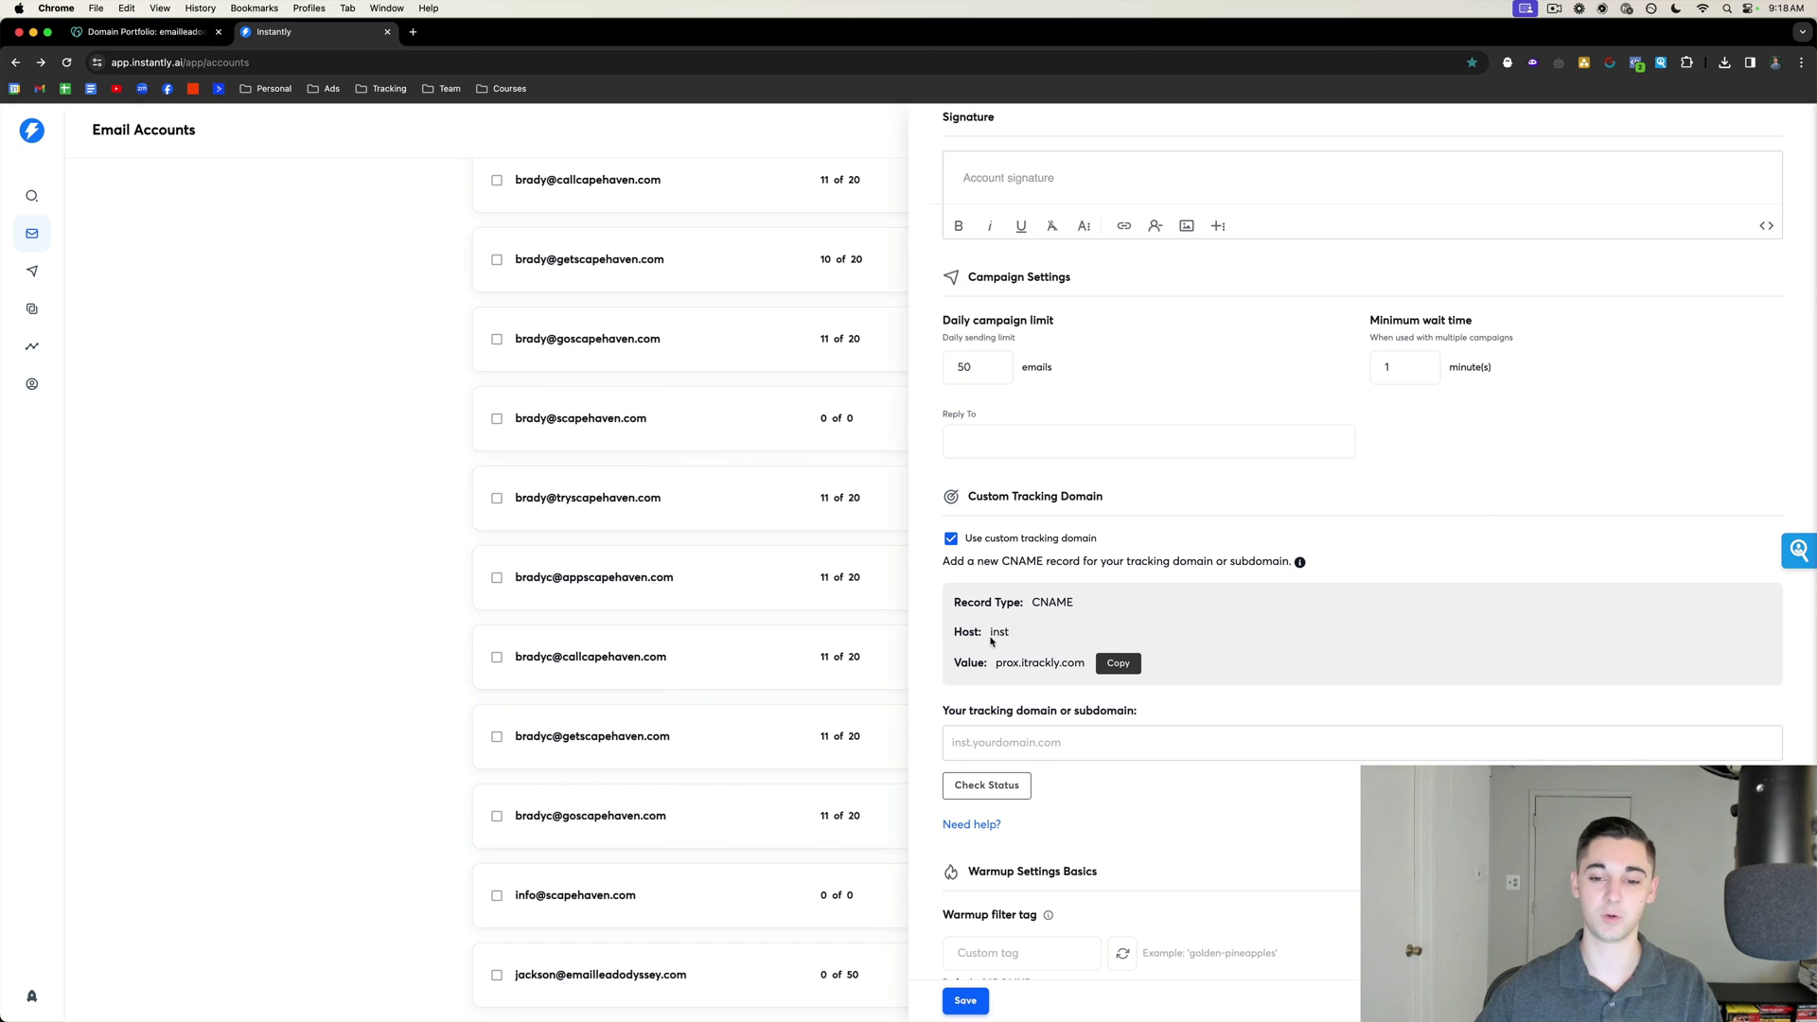
left_click(1119, 663)
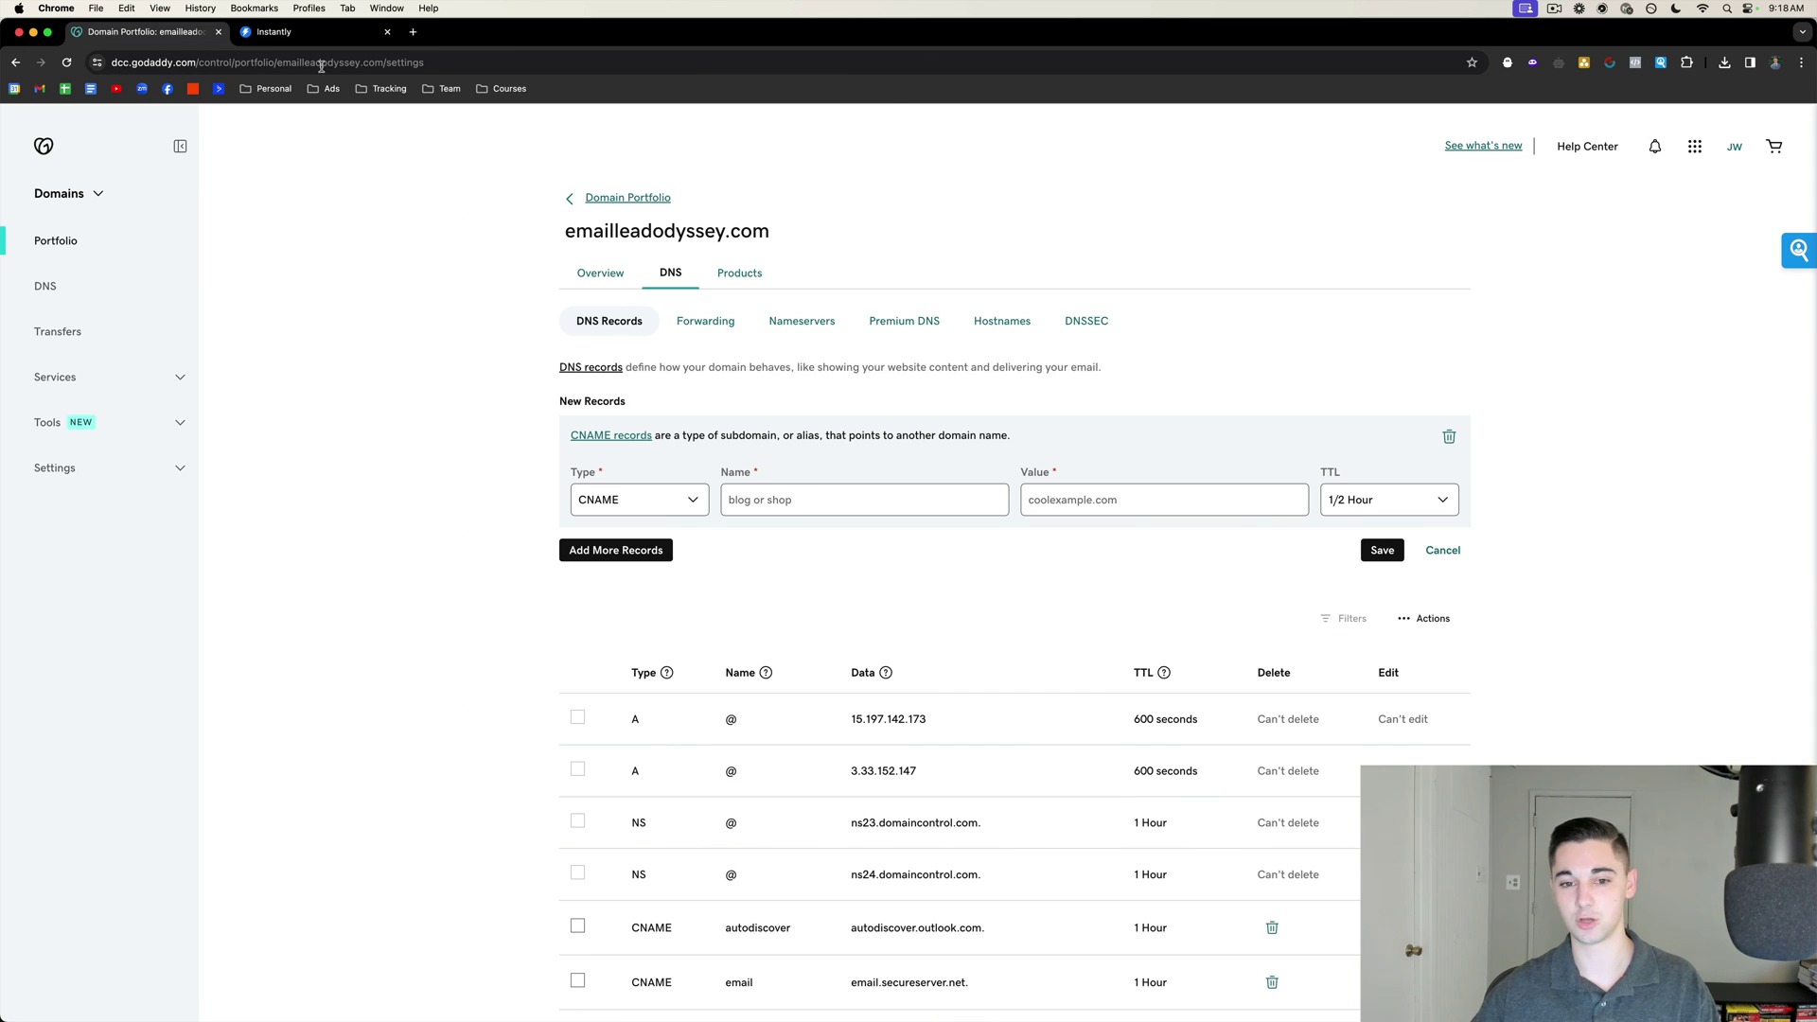
left_click(786, 498)
type("in")
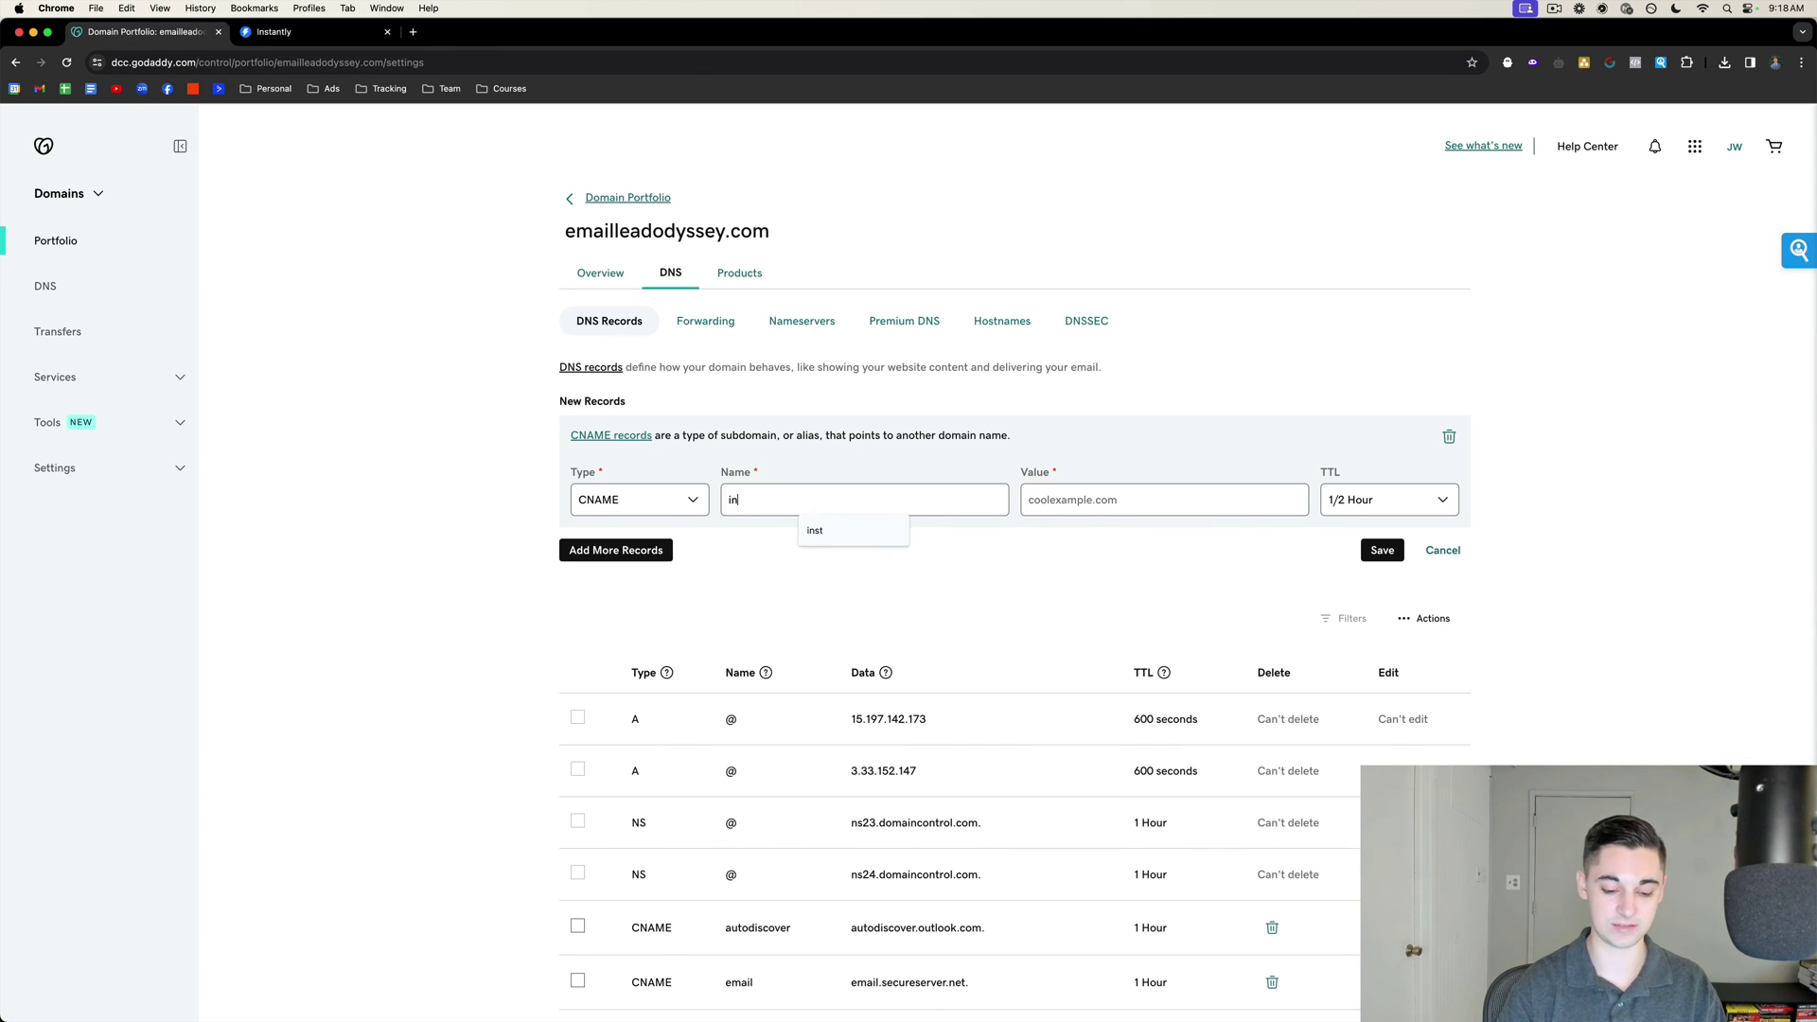
type("st")
left_click(1097, 498)
key("cmd+v")
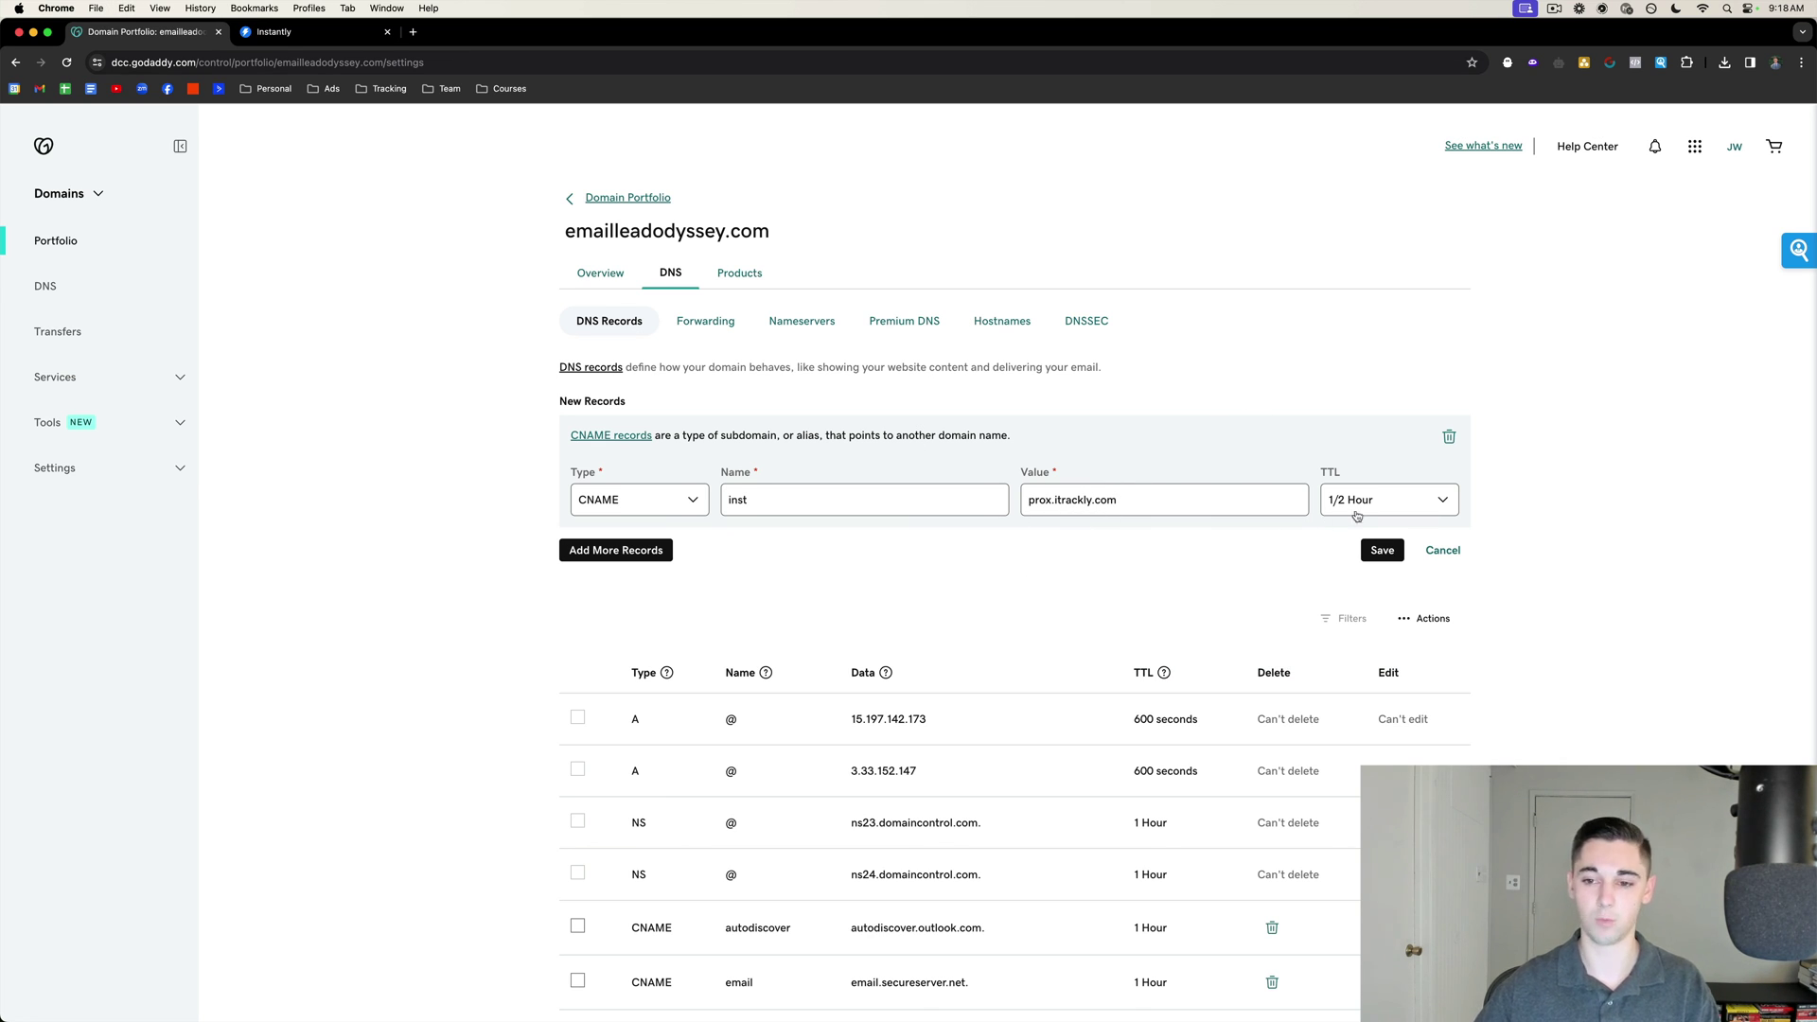
left_click(1382, 549)
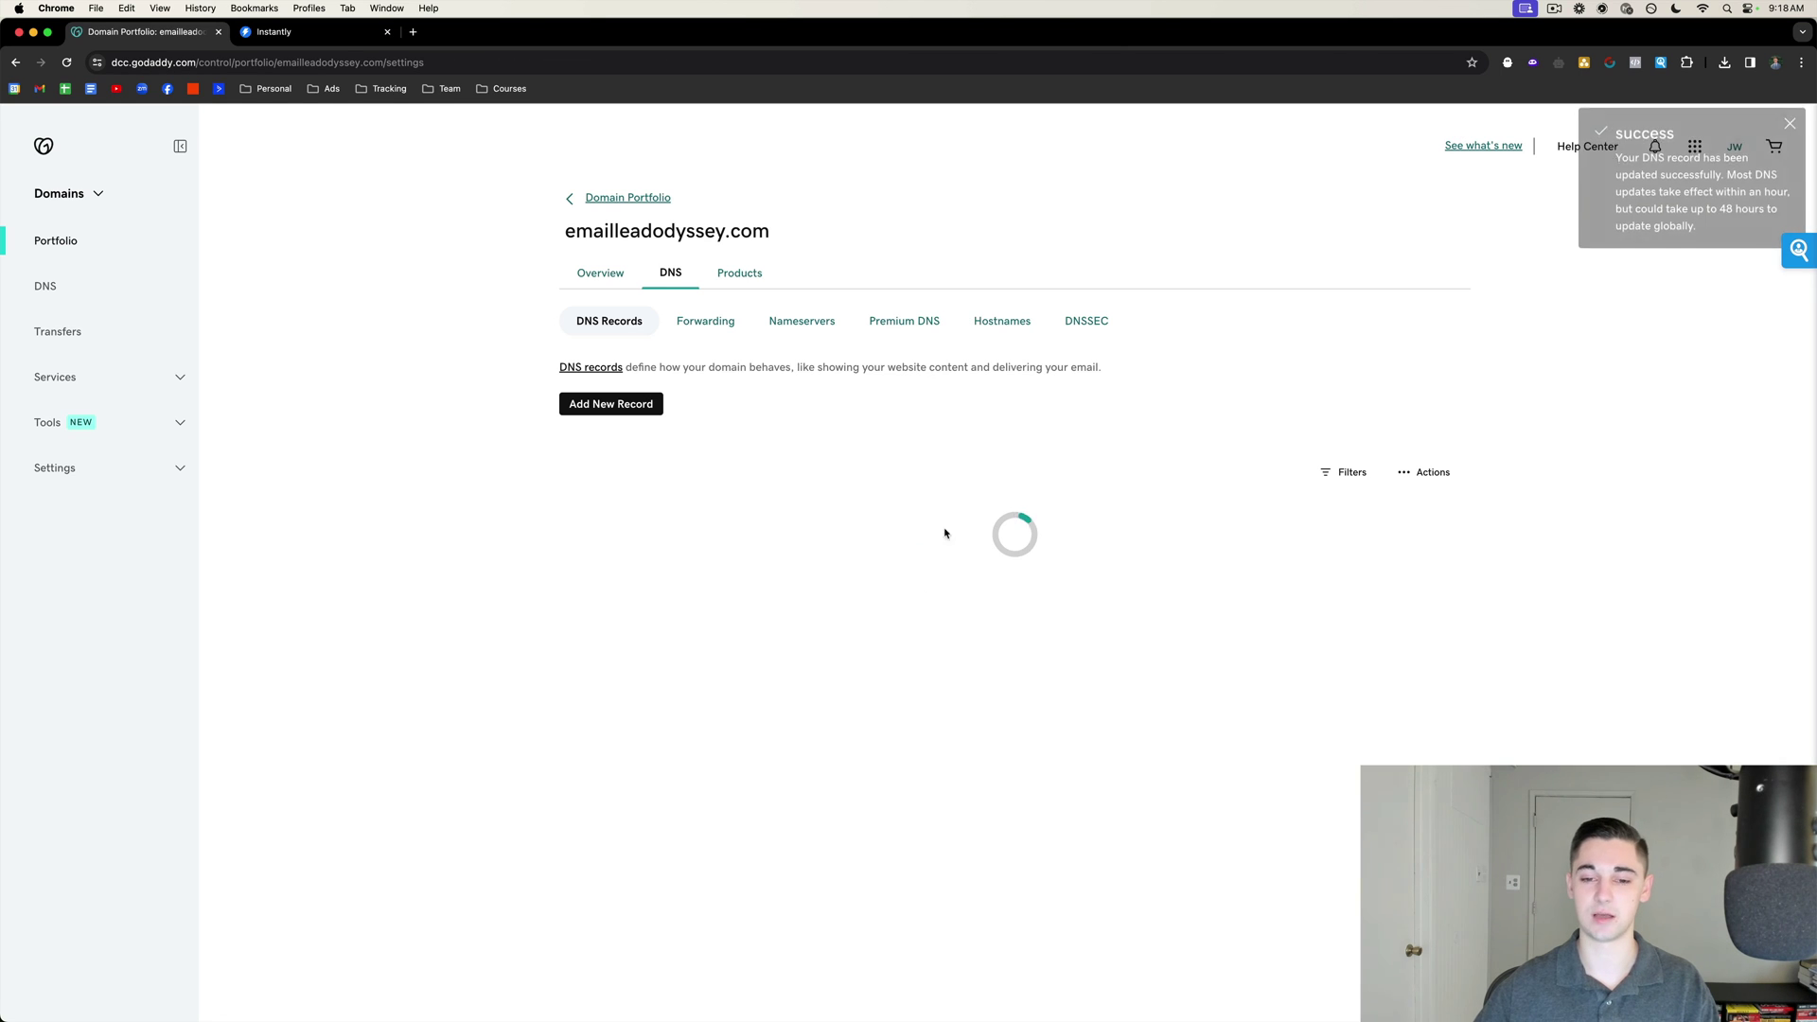
left_click(315, 36)
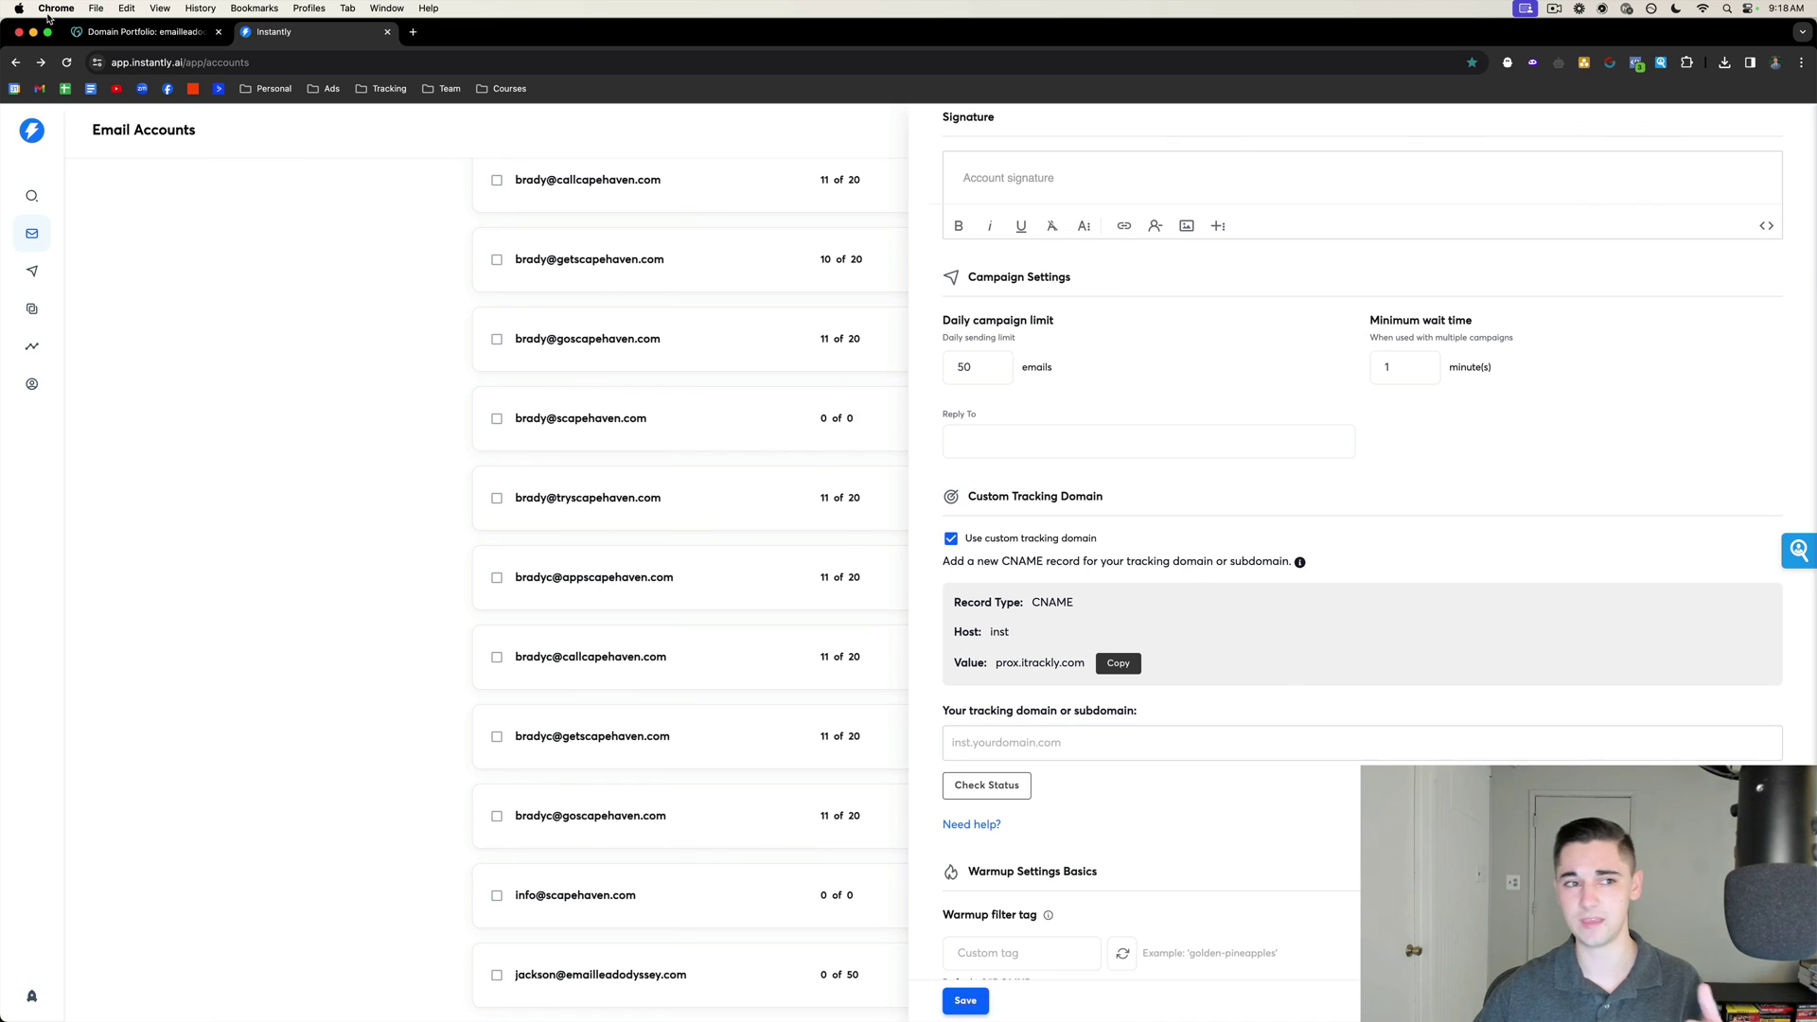
Set Instantly's tracking domain to inst.emailleadodyssey.com and run its status check.
left_click(142, 31)
left_click_drag(820, 242, 559, 235)
key("super+c")
left_click(315, 31)
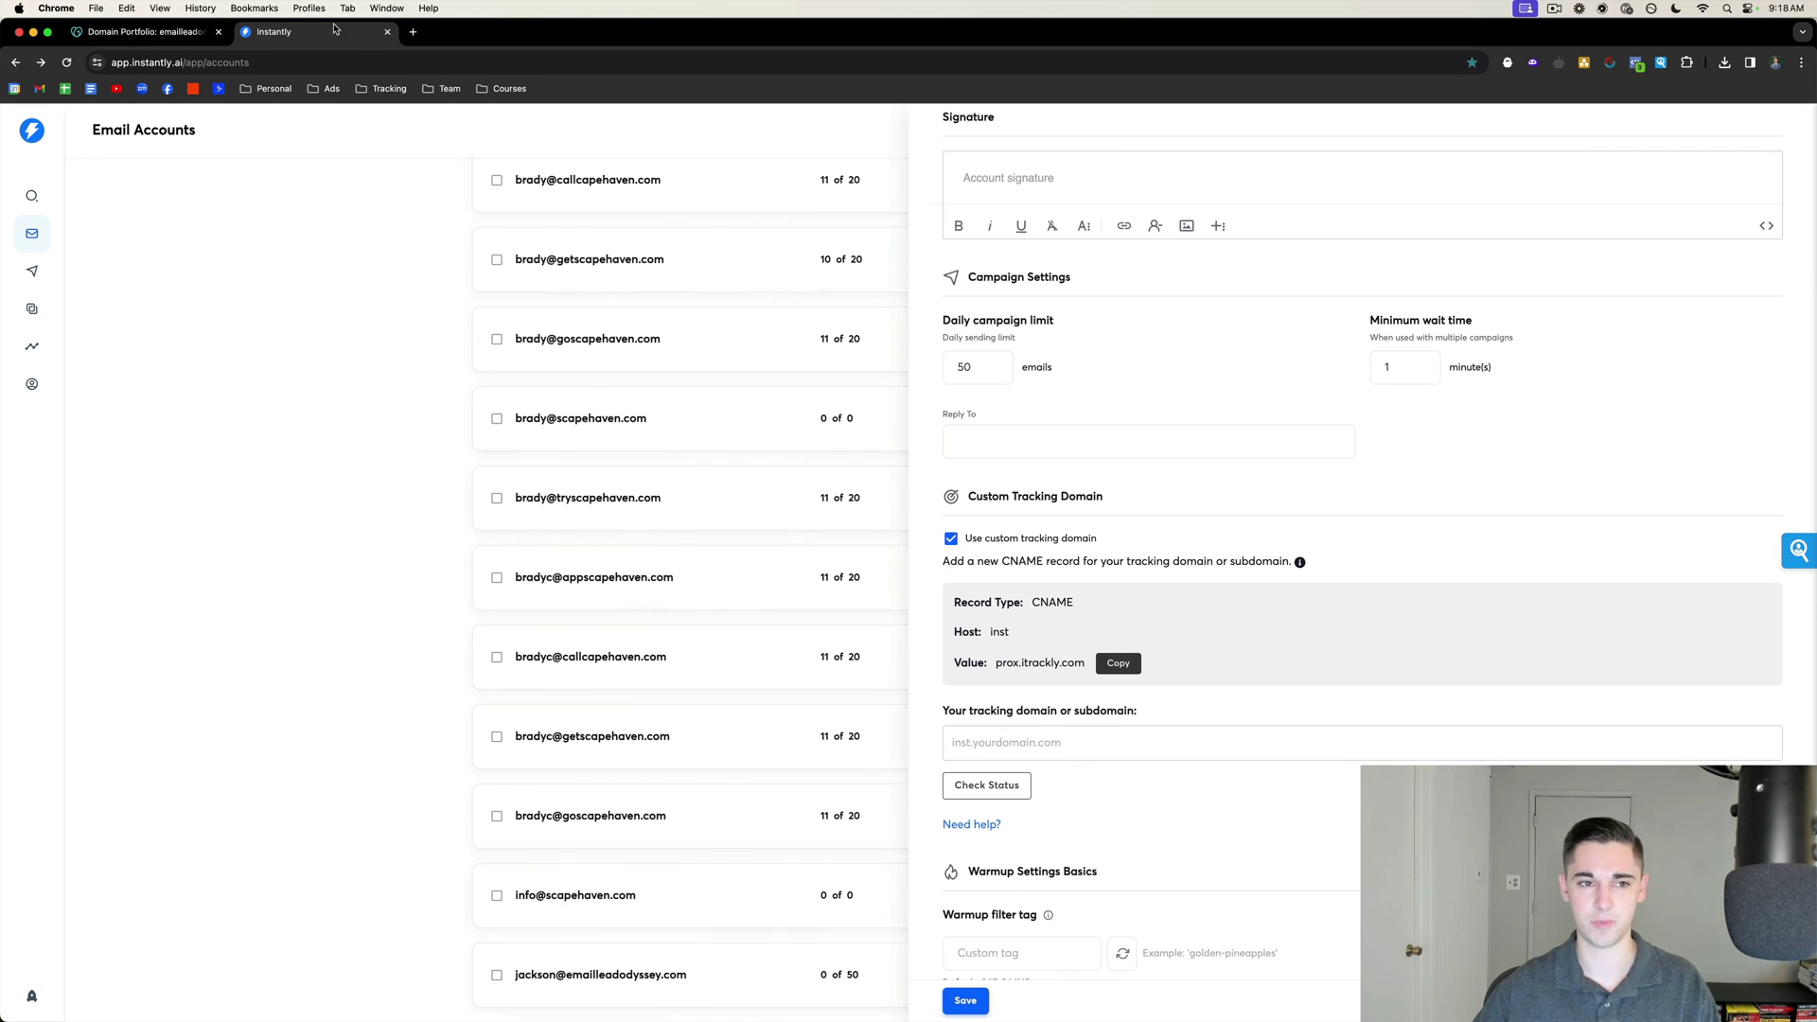
left_click(1038, 742)
scroll(1038, 690, "down", 1)
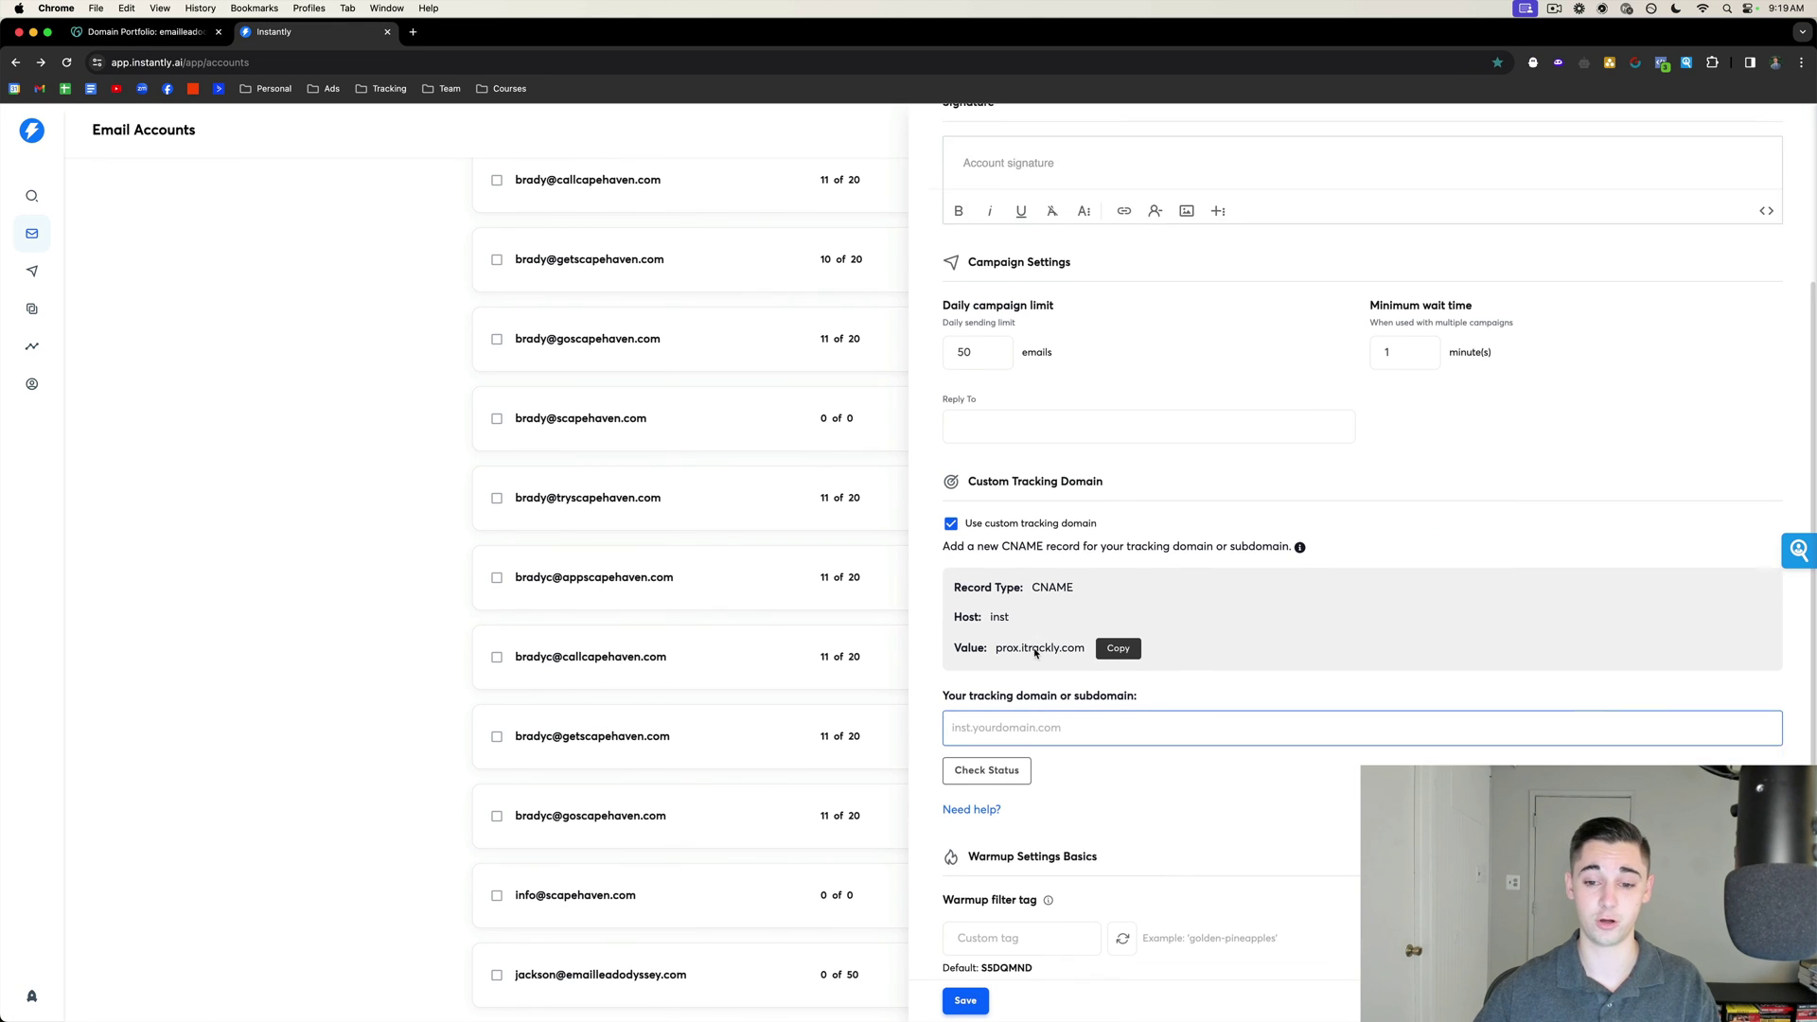
type("ins")
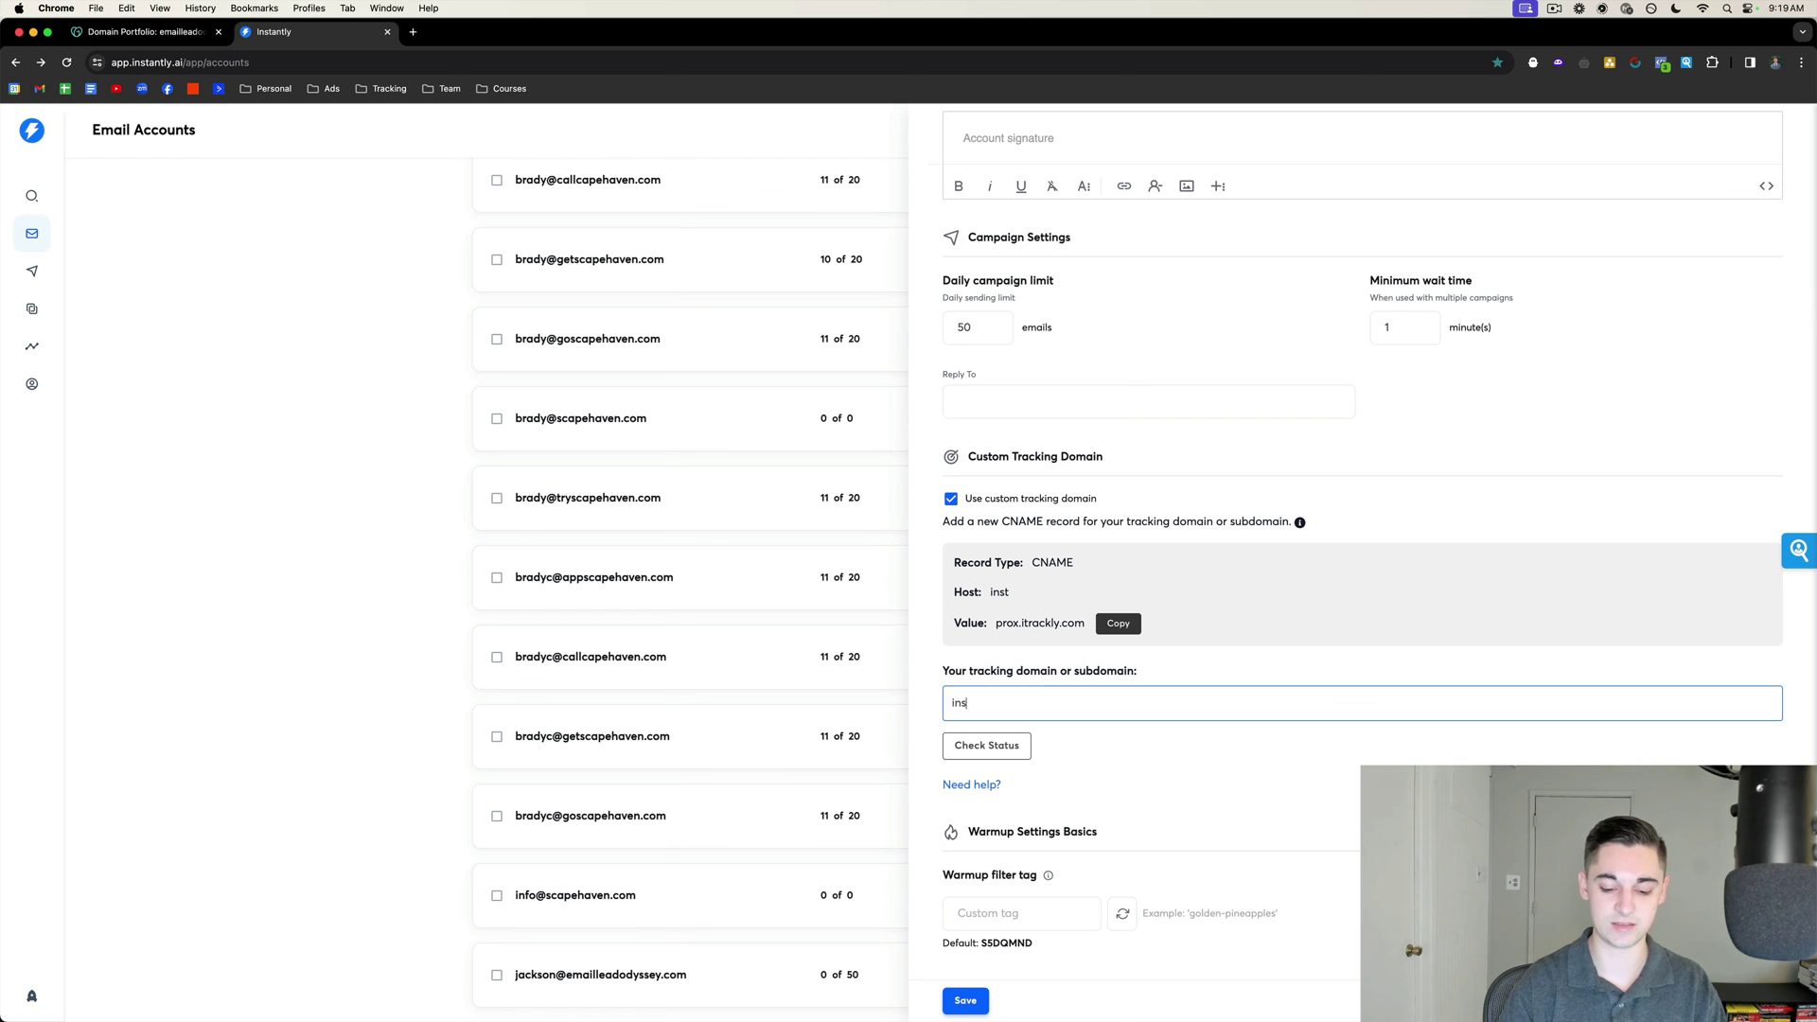
type("t.")
key("super+v")
left_click(1011, 748)
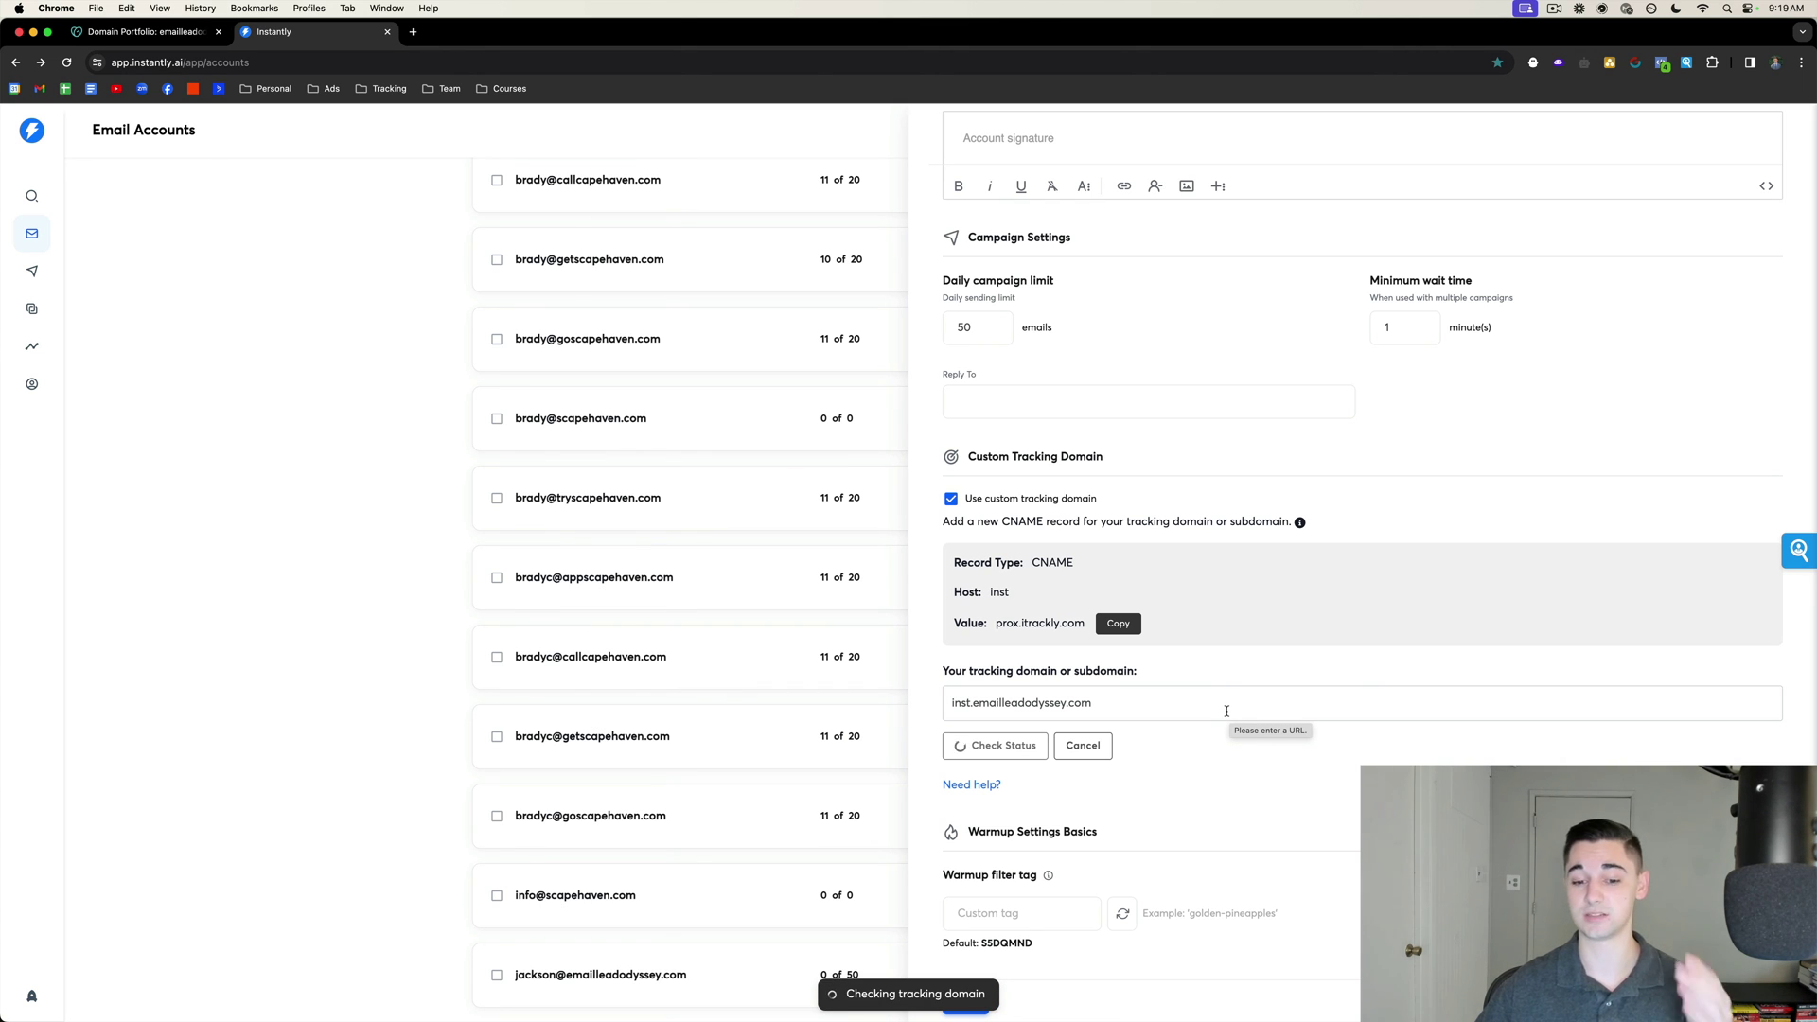
Enable warmup for the new Instantly mailbox.
scroll(1224, 778, "up", 5)
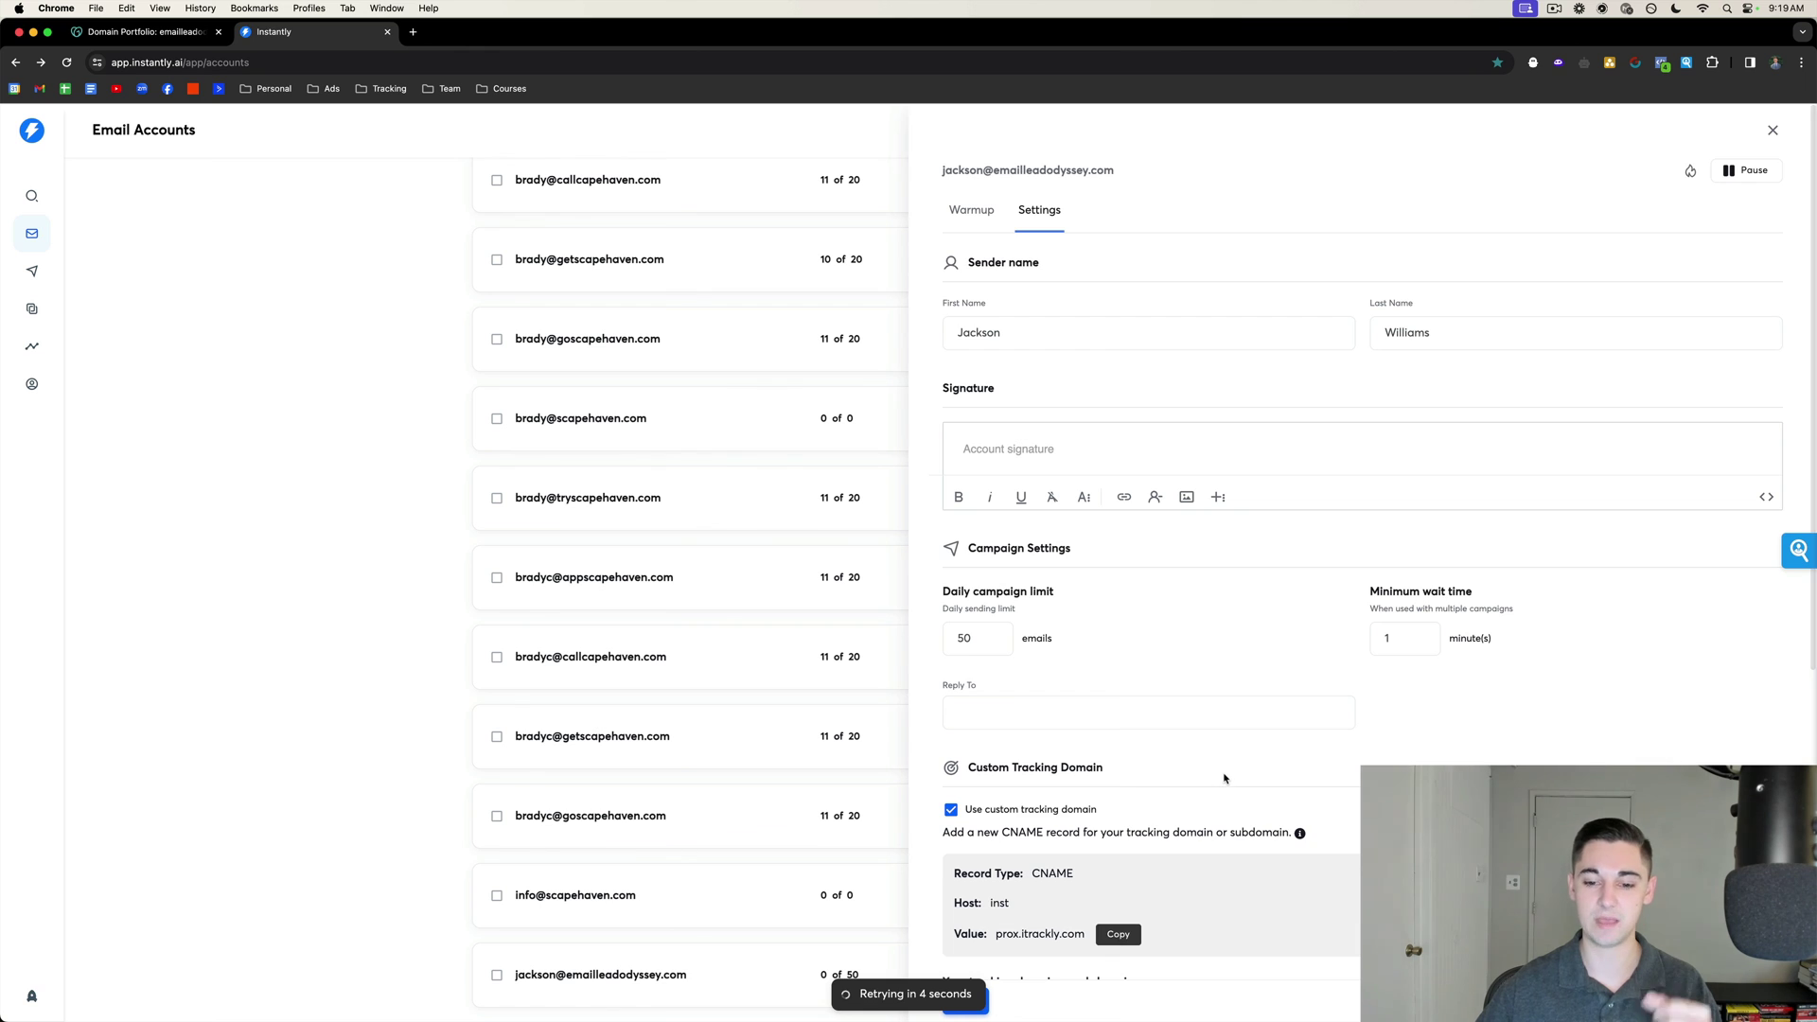
left_click(976, 218)
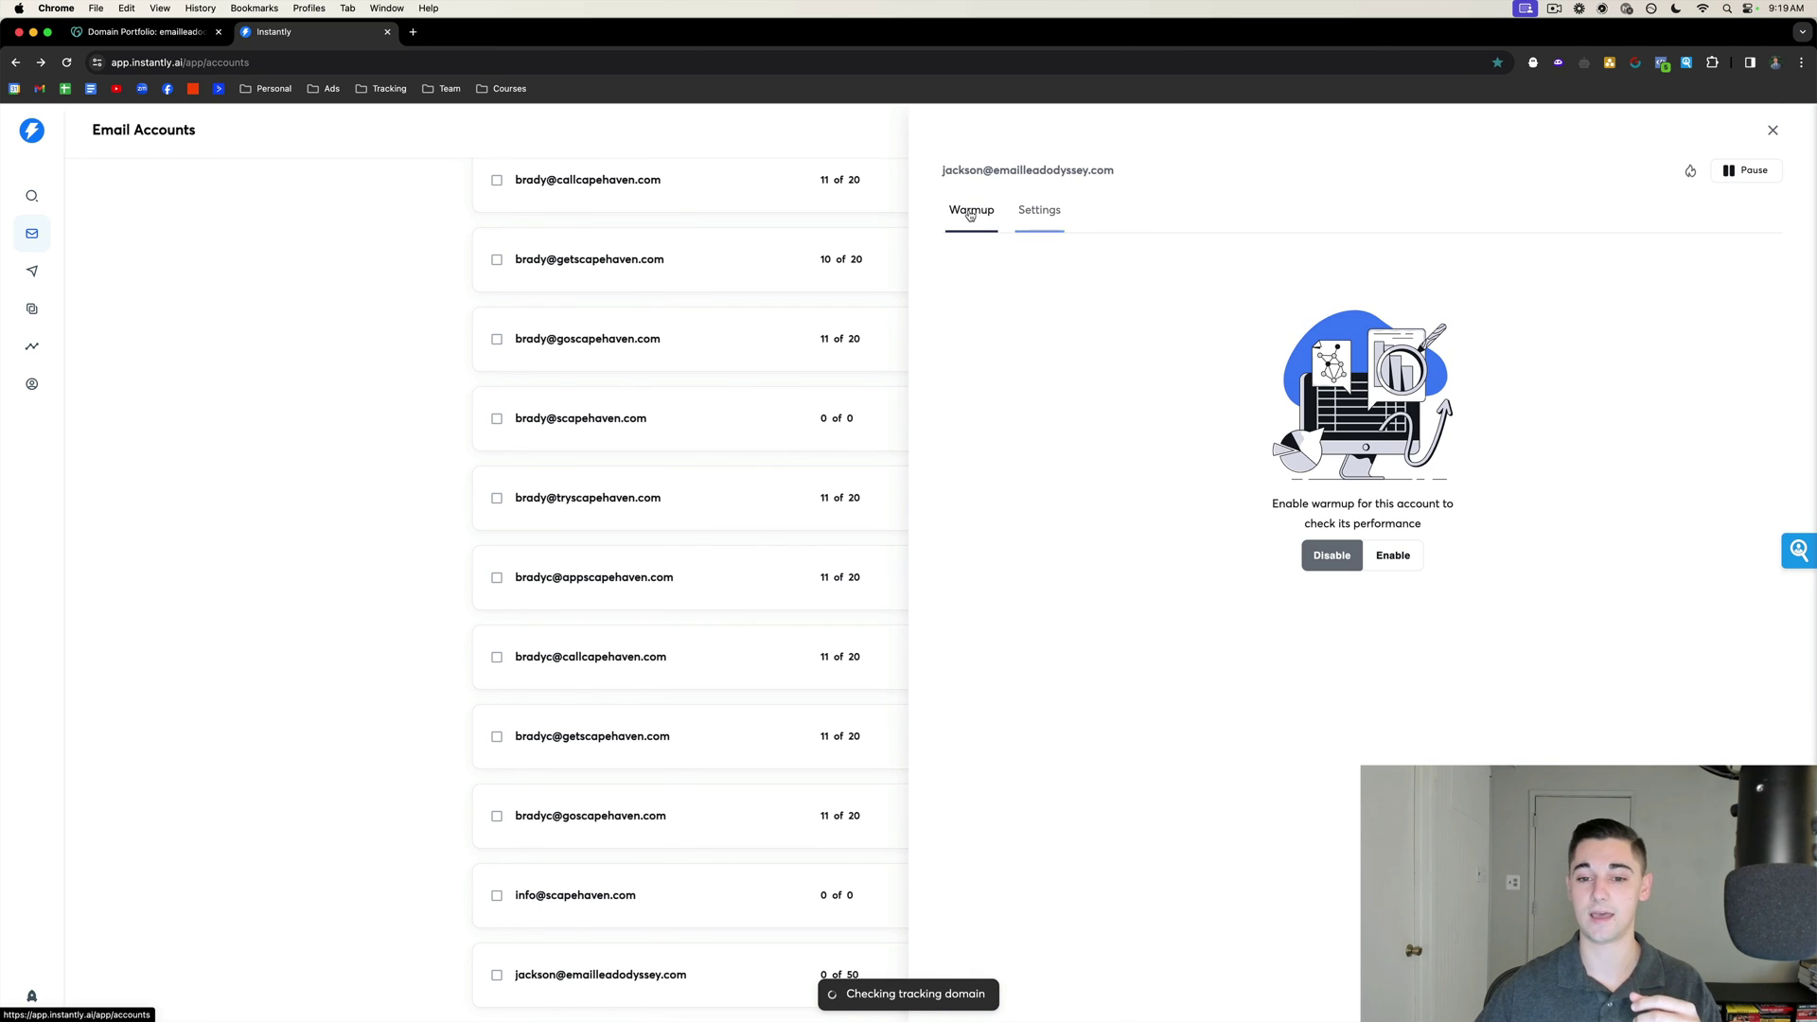
left_click(1403, 559)
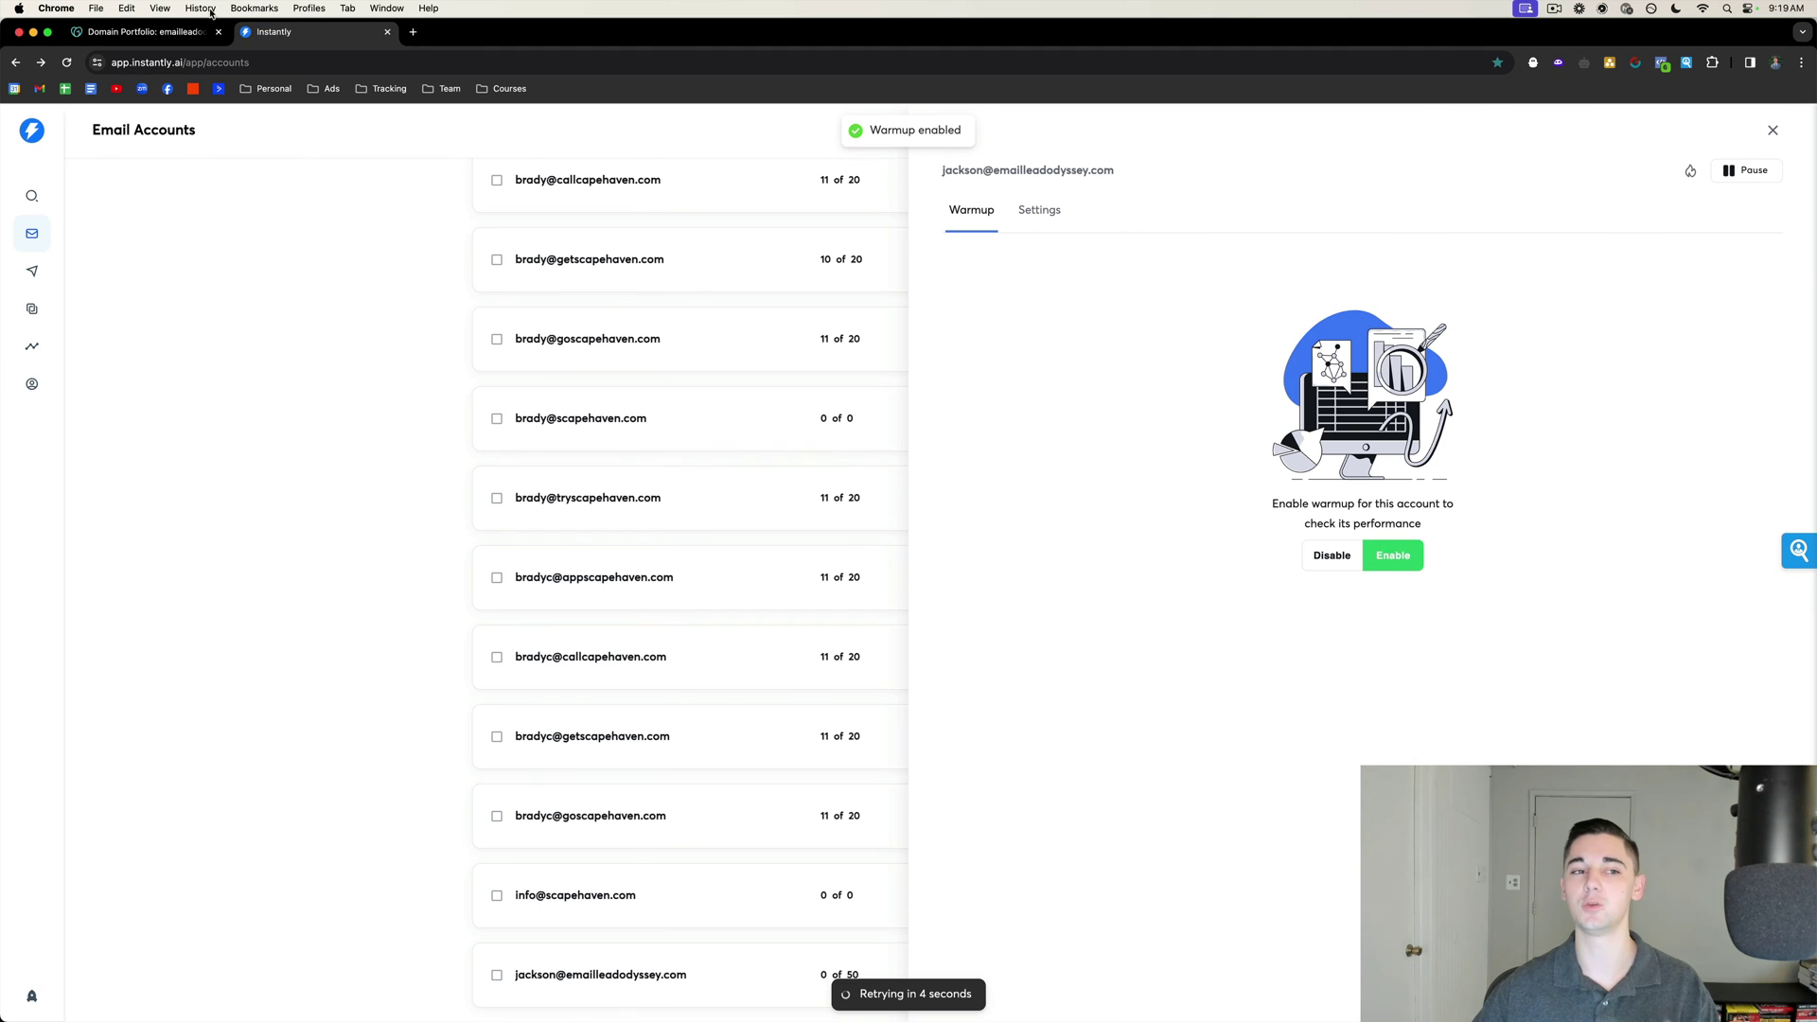
left_click(180, 34)
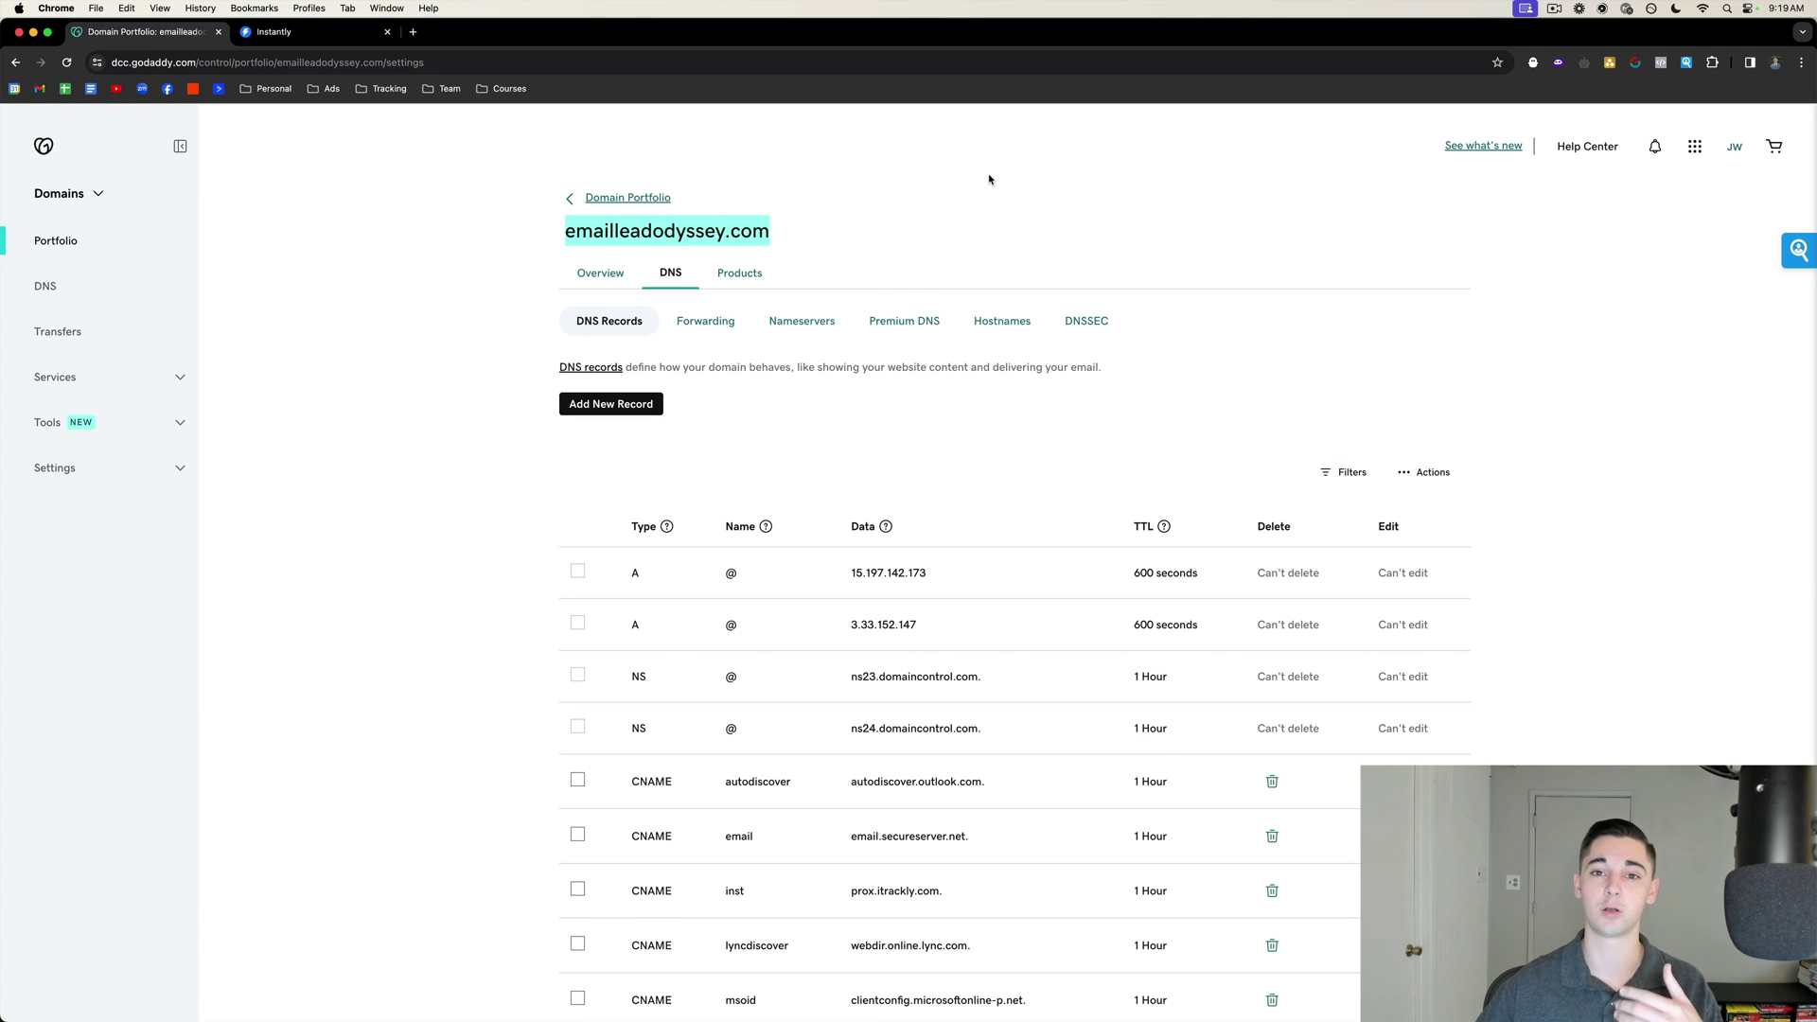